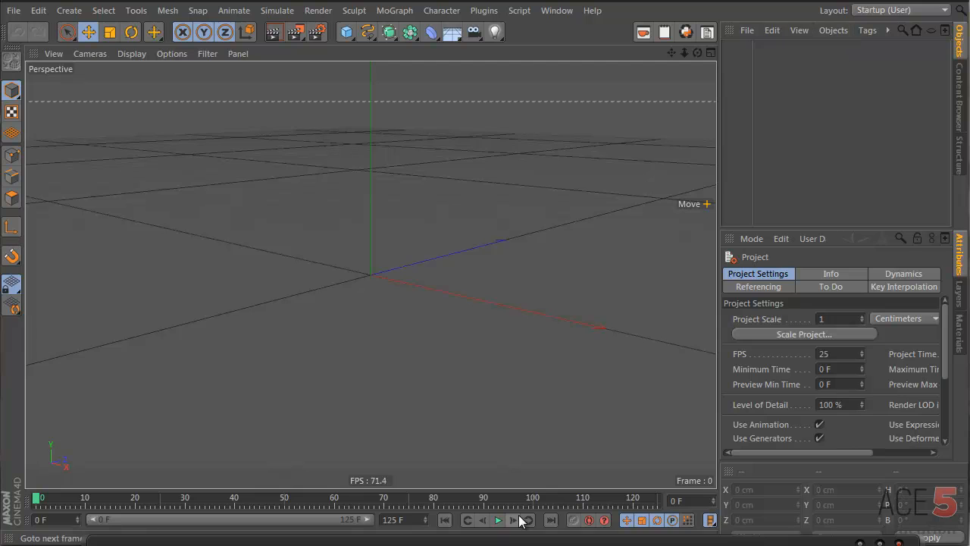
# - Load FrontRef2.PNG from the gingerbread man tex folder as the background picture of the Front view
pyautogui.moveTo(509, 543); pyautogui.dragTo(592, 143)
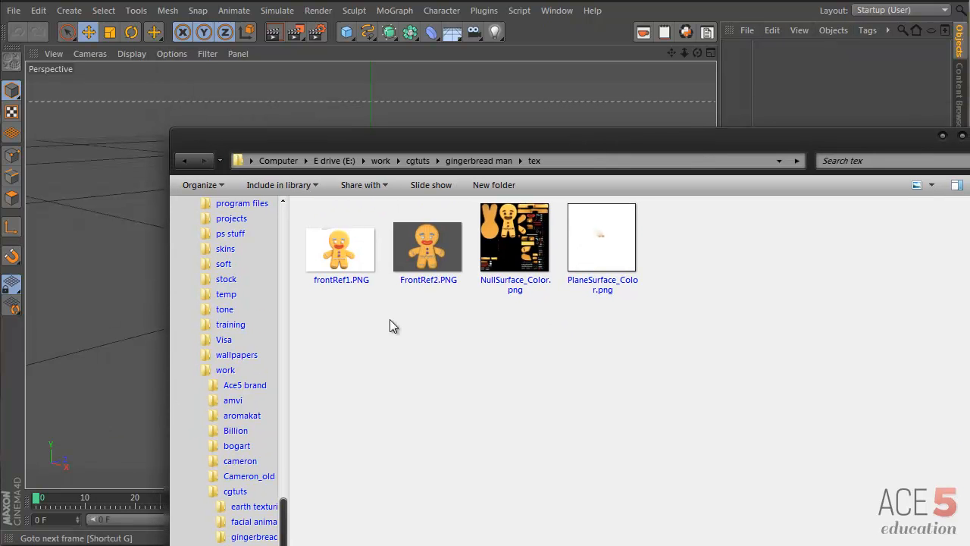
pyautogui.click(422, 272)
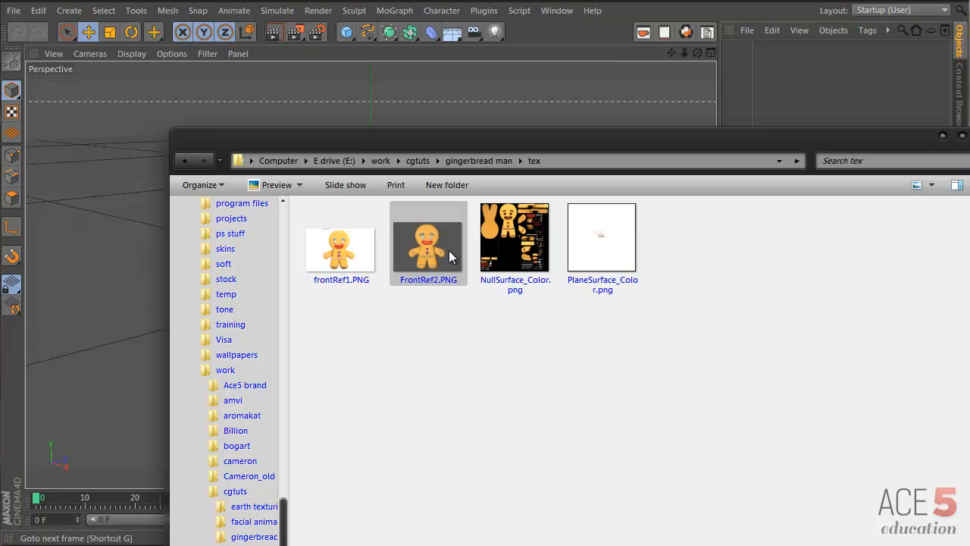
pyautogui.moveTo(498, 143); pyautogui.dragTo(630, 413)
pyautogui.middleClick(406, 304)
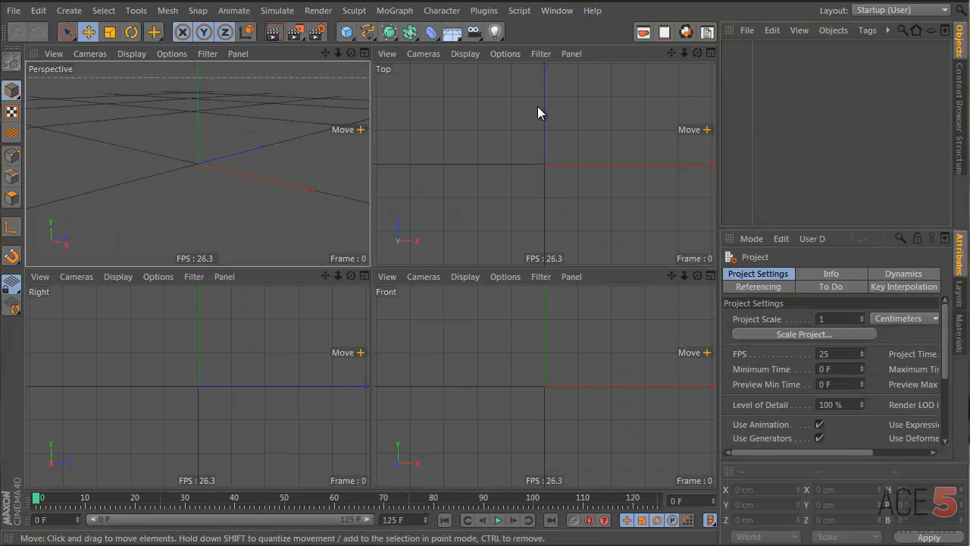
pyautogui.middleClick(259, 167)
pyautogui.middleClick(468, 261)
pyautogui.hotkey('alt', 'Tab')
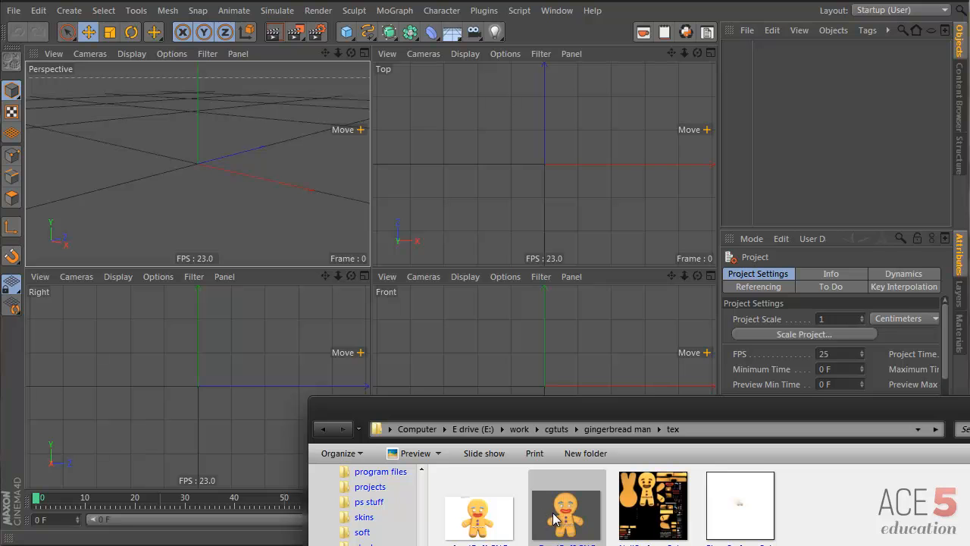
pyautogui.moveTo(553, 518); pyautogui.dragTo(511, 357)
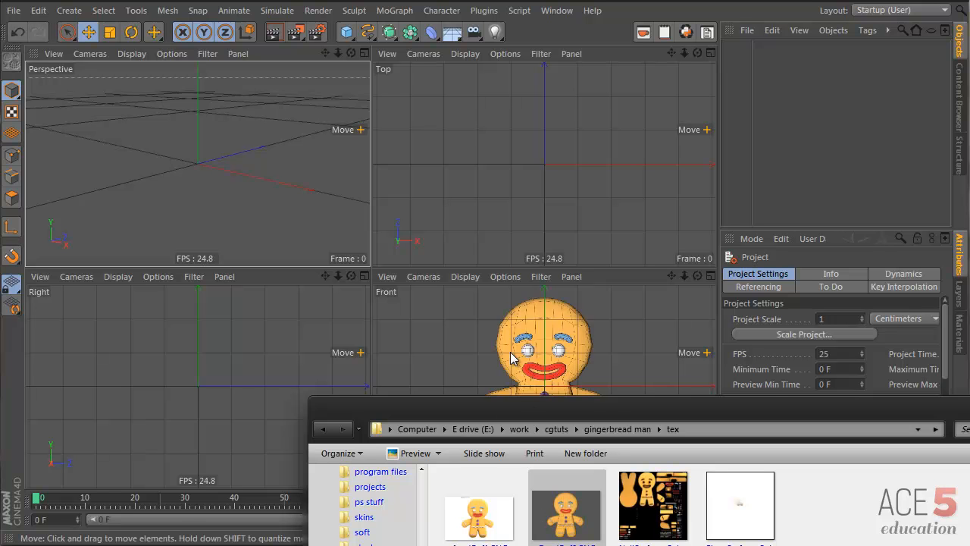
pyautogui.click(648, 318)
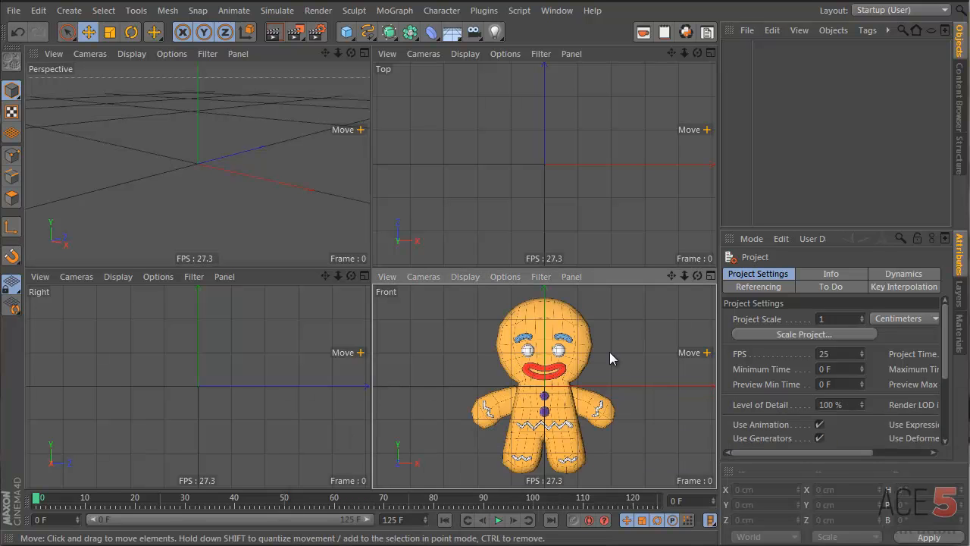
# - Enlarge the Front view around the head and open that viewport's background picture settings
pyautogui.middleClick(564, 369)
pyautogui.scroll(3, 468, 247)
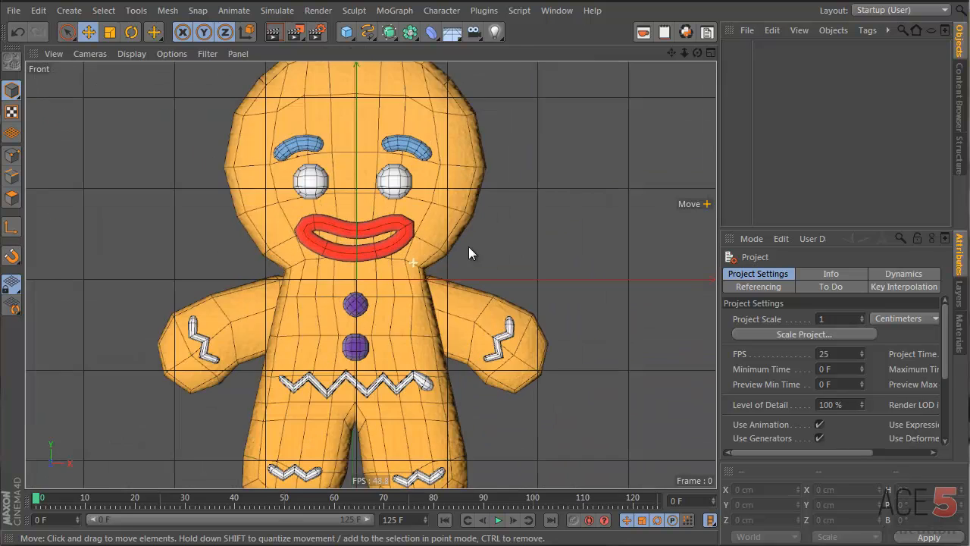
pyautogui.scroll(-3, 391, 244)
pyautogui.scroll(5, 441, 231)
pyautogui.keyDown('alt'); pyautogui.moveTo(376, 180); pyautogui.dragTo(462, 228, button='middle'); pyautogui.keyUp('alt')
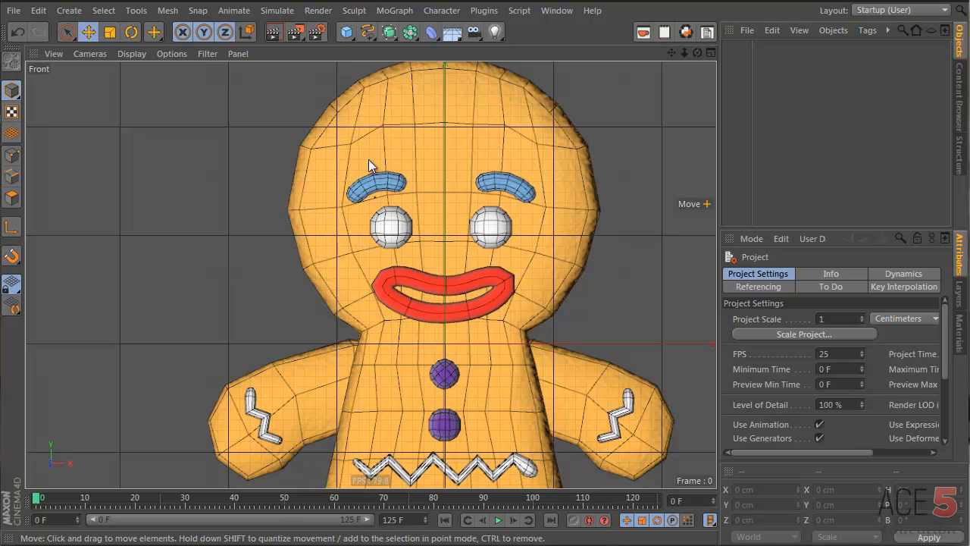
pyautogui.keyDown('alt'); pyautogui.moveTo(503, 185); pyautogui.dragTo(498, 289, button='middle'); pyautogui.keyUp('alt')
pyautogui.keyDown('alt'); pyautogui.moveTo(404, 162); pyautogui.dragTo(529, 159, button='right'); pyautogui.keyUp('alt')
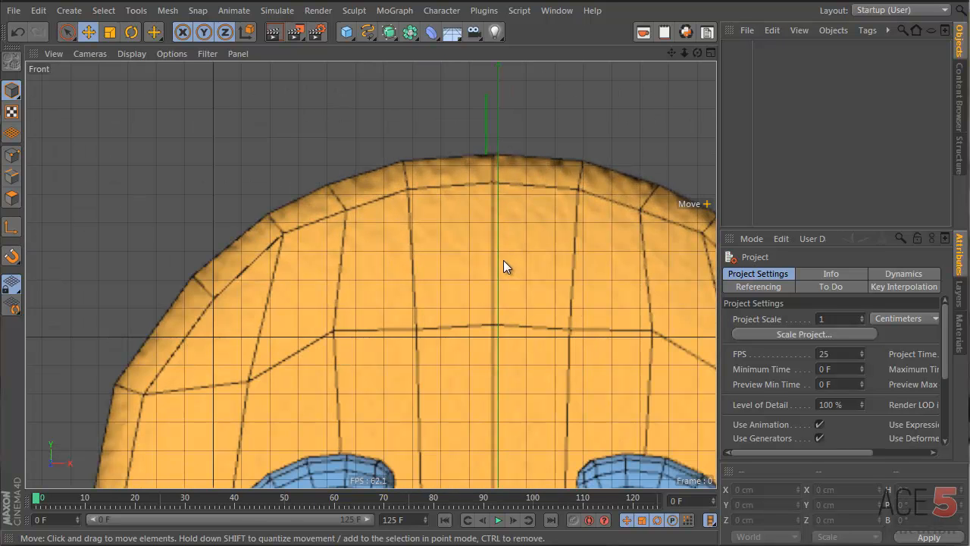
pyautogui.hotkey('shift', 'v')
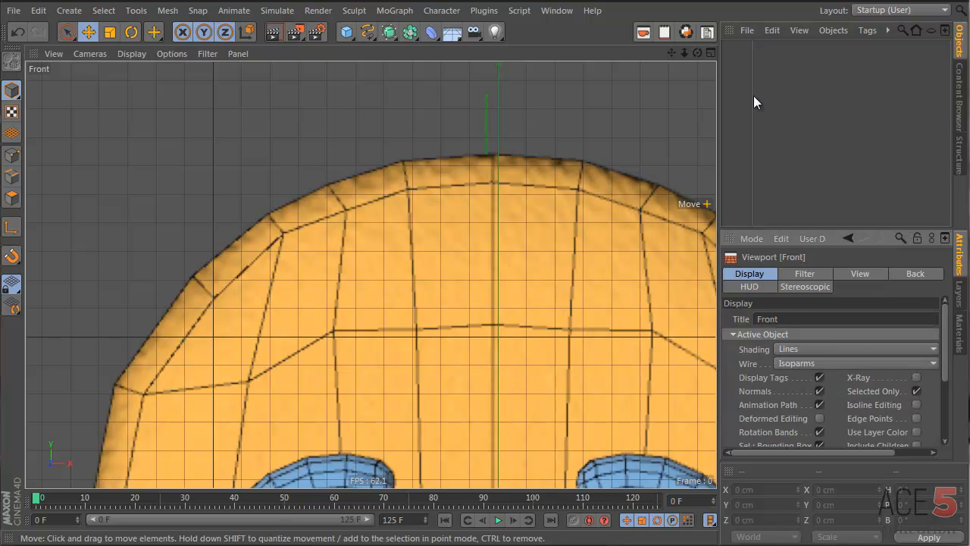
pyautogui.click(901, 273)
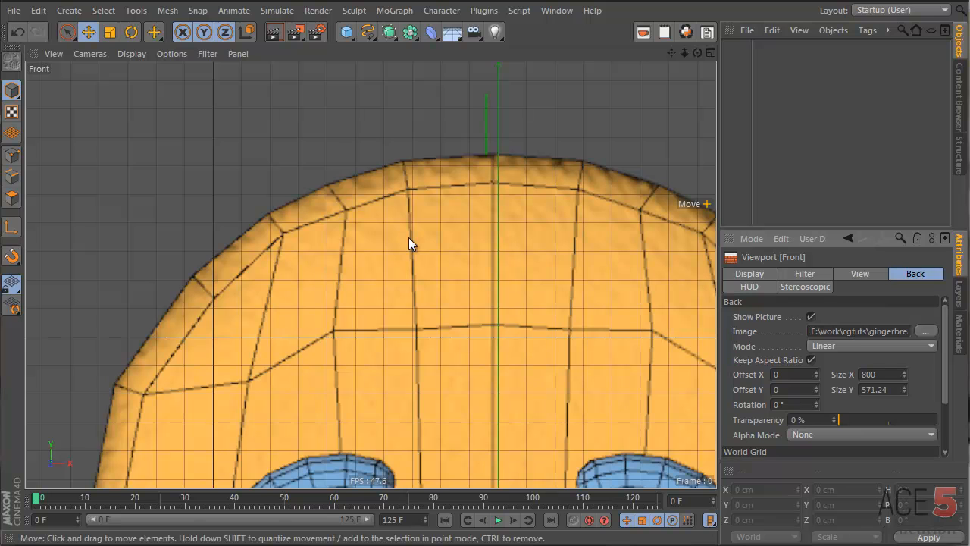
# - Set the background picture's Offset X to 2 so the character's centre line matches the vertical axis
pyautogui.hotkey('alt', 'Tab')
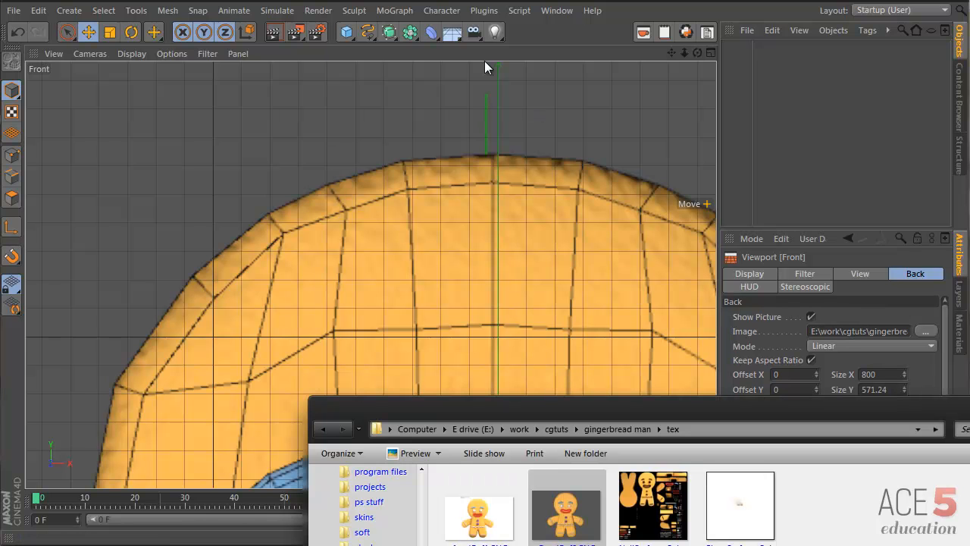
pyautogui.click(535, 49)
pyautogui.click(837, 331)
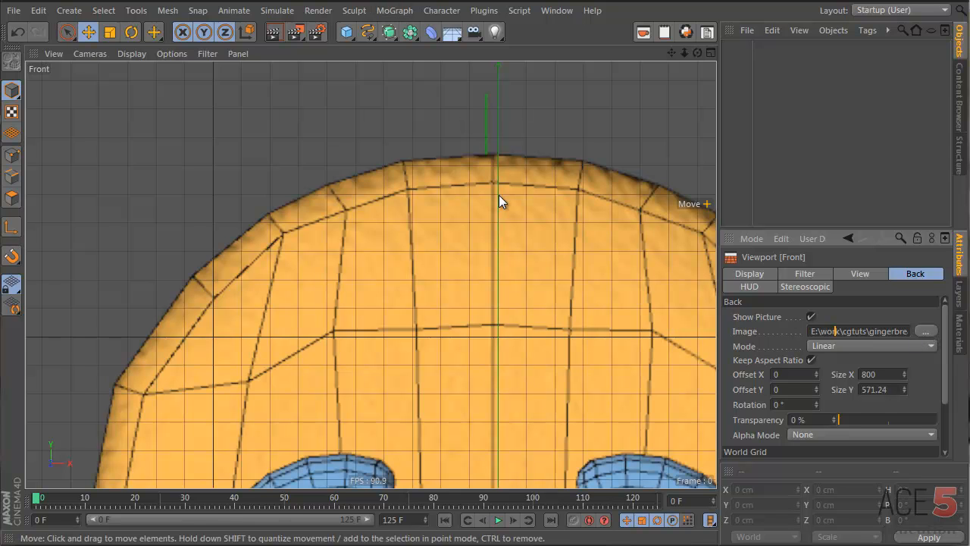
pyautogui.click(798, 379)
pyautogui.scroll(2, 798, 379)
pyautogui.scroll(-2, 798, 379)
pyautogui.scroll(4, 797, 379)
pyautogui.scroll(-2, 797, 379)
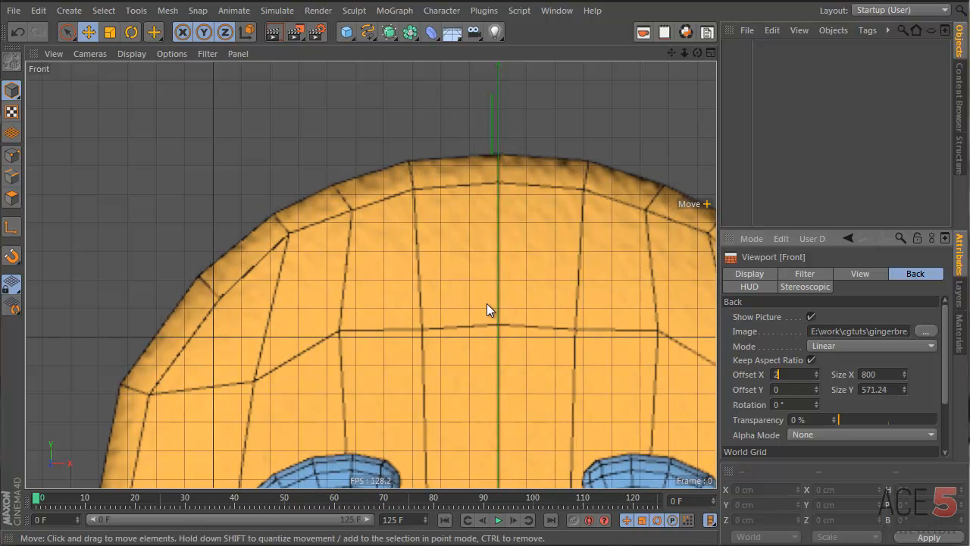
pyautogui.scroll(-10, 455, 325)
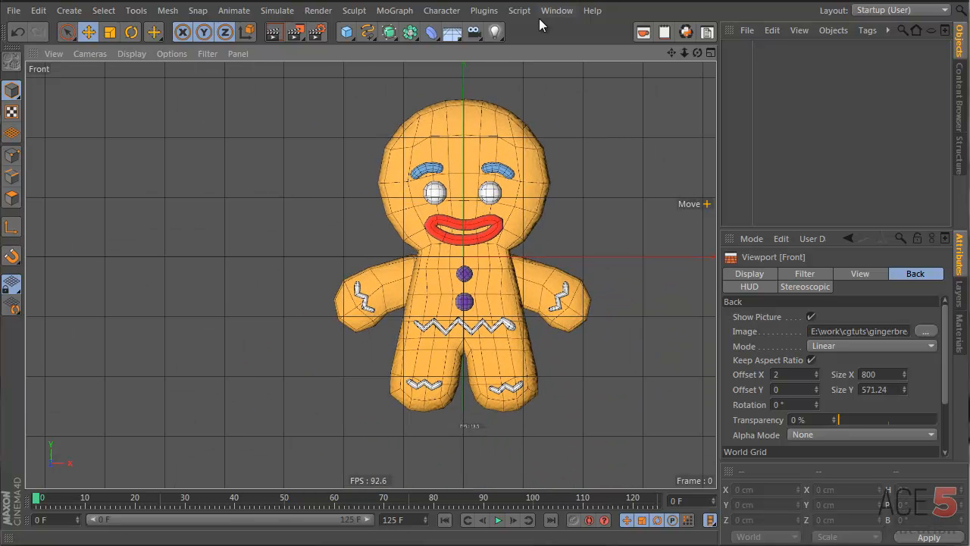
# - Add a cylinder to the scene and set its orientation to +Z
pyautogui.moveTo(348, 34); pyautogui.dragTo(646, 59)
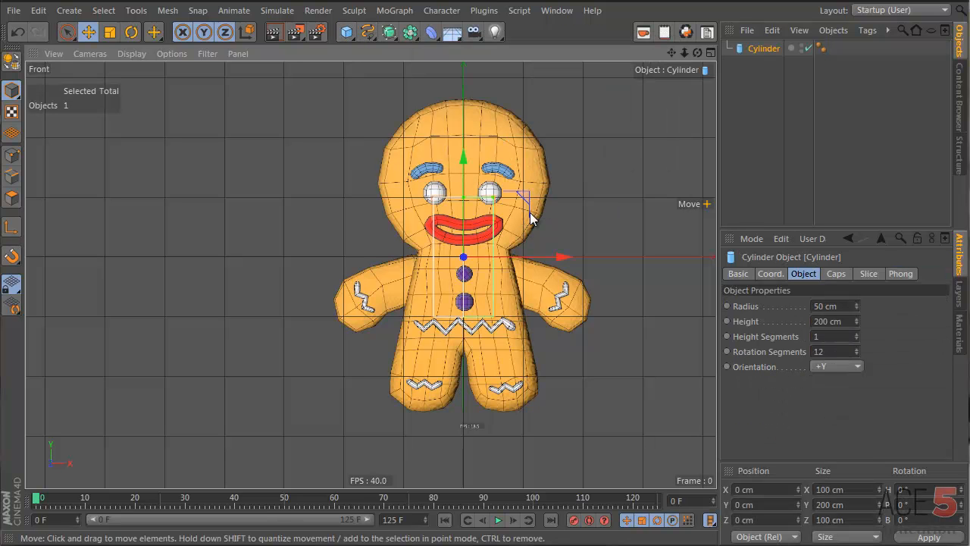
pyautogui.click(847, 367)
pyautogui.click(837, 381)
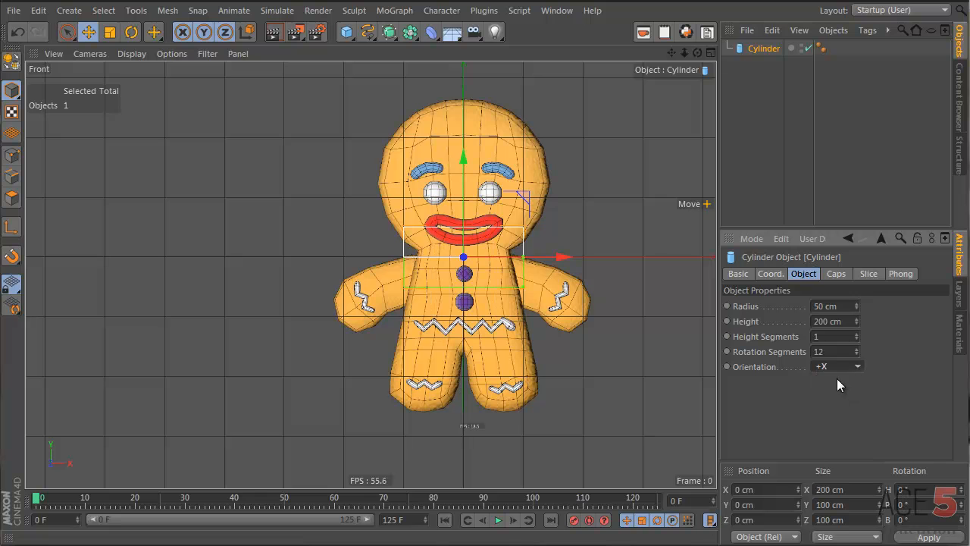
pyautogui.scroll(-4, 848, 366)
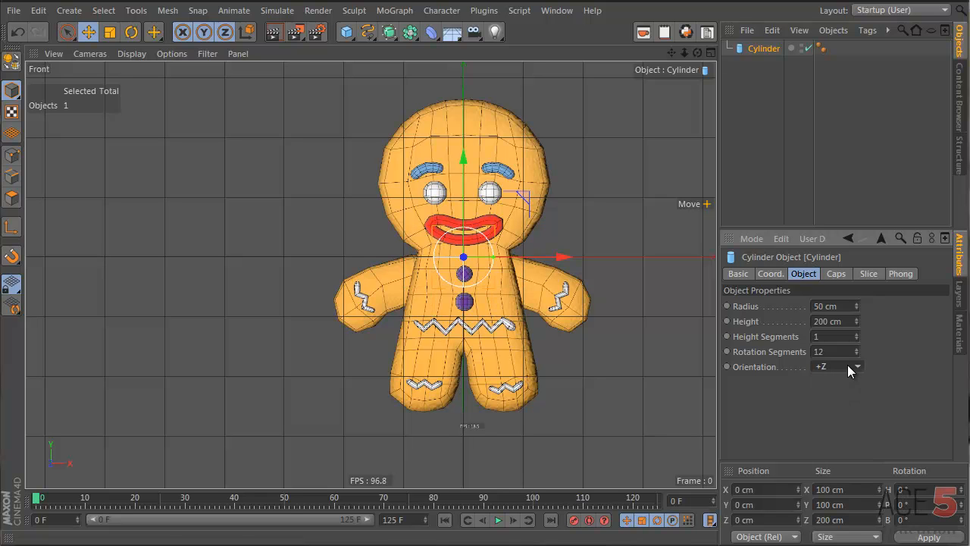
# - Enlarge the cylinder's radius to about 159 cm and move it up over the head in the Front view
pyautogui.moveTo(494, 257); pyautogui.dragTo(558, 257)
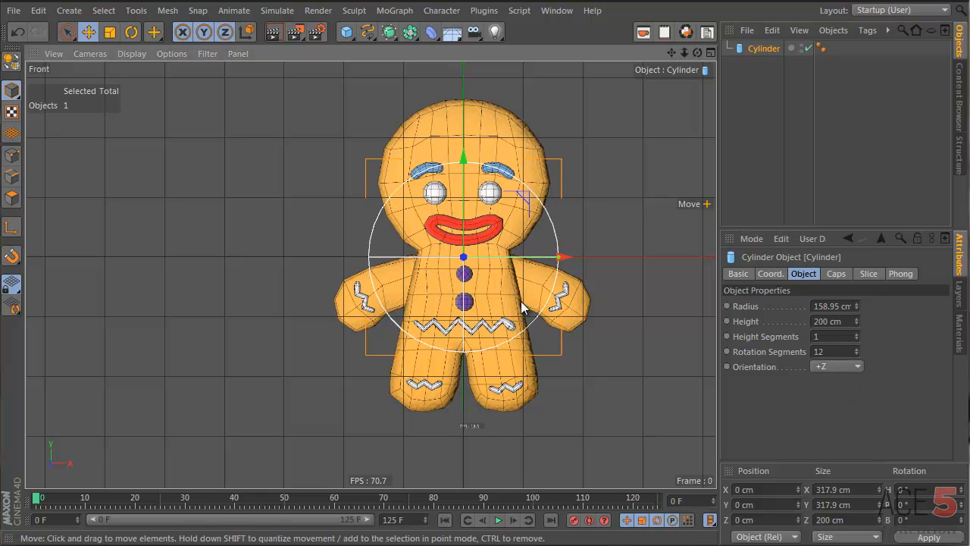
pyautogui.moveTo(509, 309); pyautogui.dragTo(514, 230)
pyautogui.middleClick(474, 200)
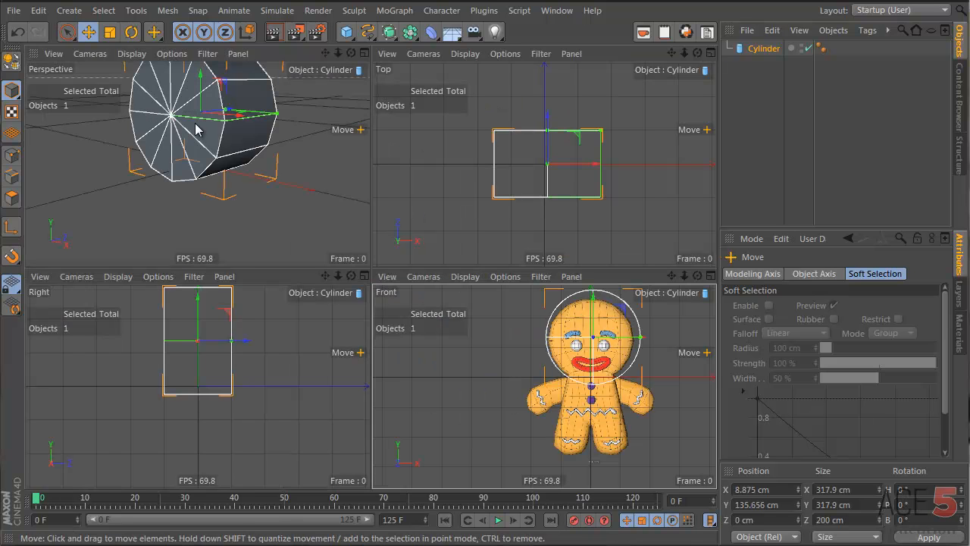
pyautogui.keyDown('alt'); pyautogui.moveTo(219, 129); pyautogui.dragTo(243, 202, button='middle'); pyautogui.keyUp('alt')
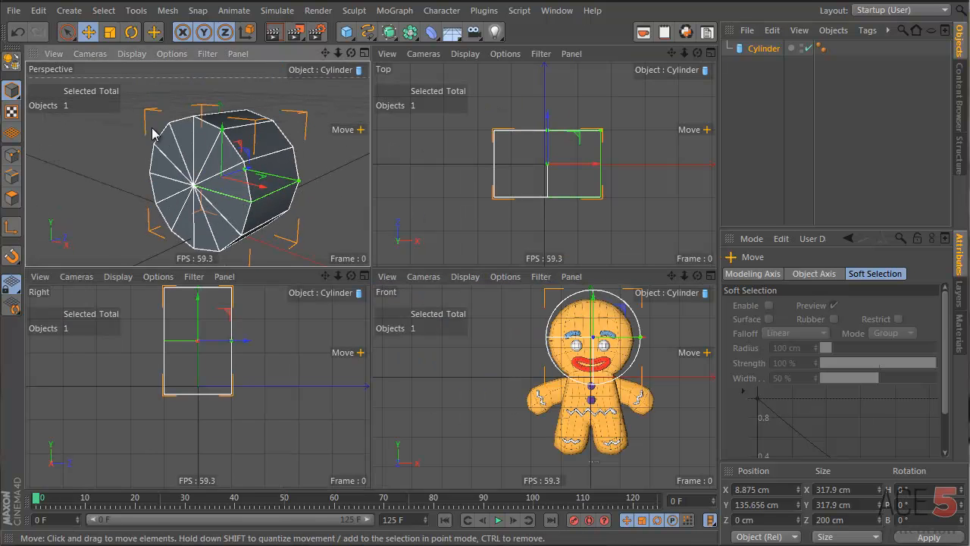
# - Display objects in the Front view as Wireframe so the cylinder's segments show over the reference
pyautogui.click(762, 48)
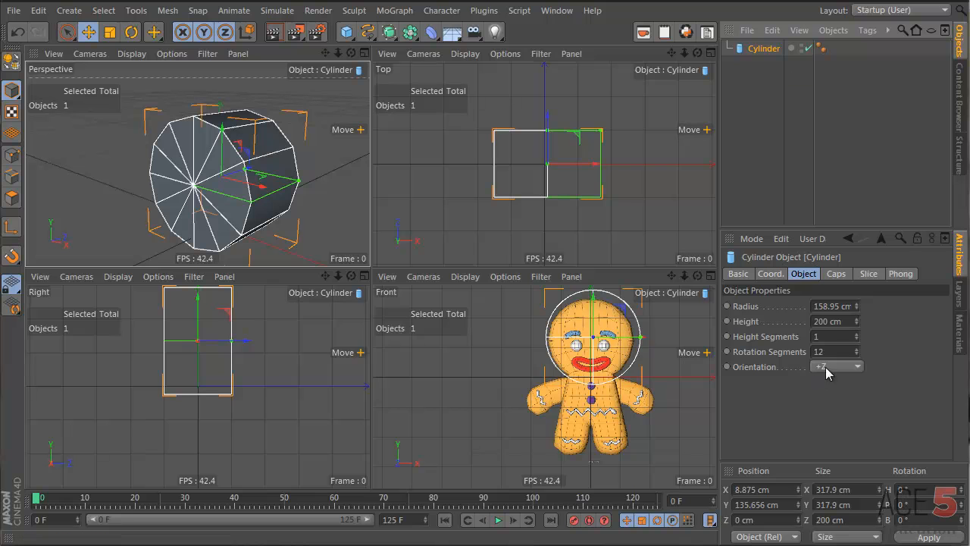
pyautogui.click(464, 276)
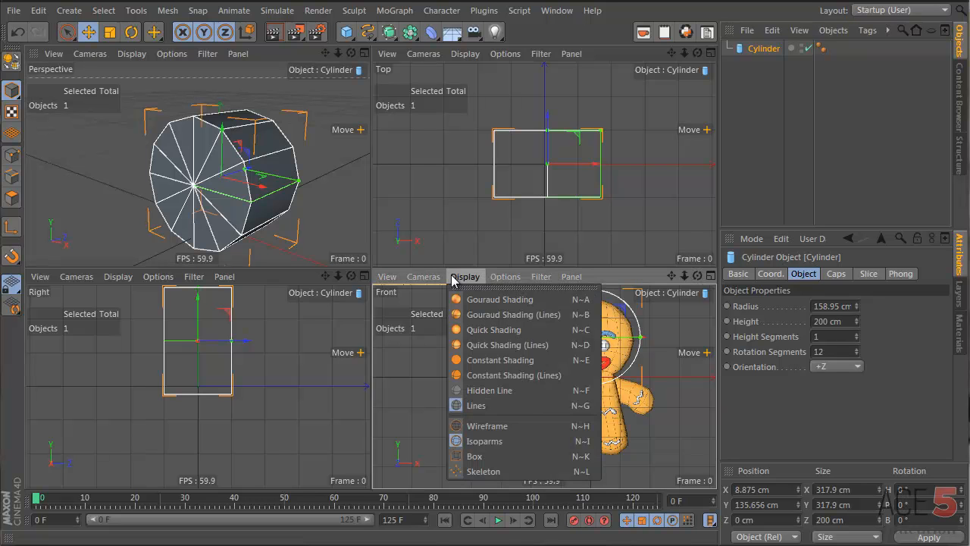
pyautogui.click(510, 426)
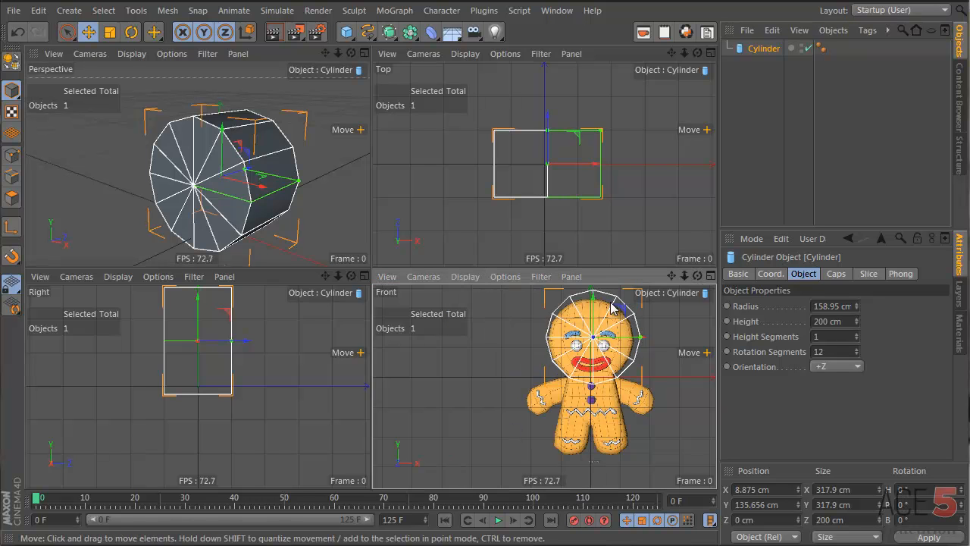
# - Move the cylinder to about X 1 cm, Y 126 cm, centring it on the reference head
pyautogui.middleClick(619, 337)
pyautogui.keyDown('alt'); pyautogui.moveTo(519, 168); pyautogui.dragTo(439, 260, button='middle'); pyautogui.keyUp('alt')
pyautogui.keyDown('alt'); pyautogui.moveTo(440, 260); pyautogui.dragTo(500, 268, button='right'); pyautogui.keyUp('alt')
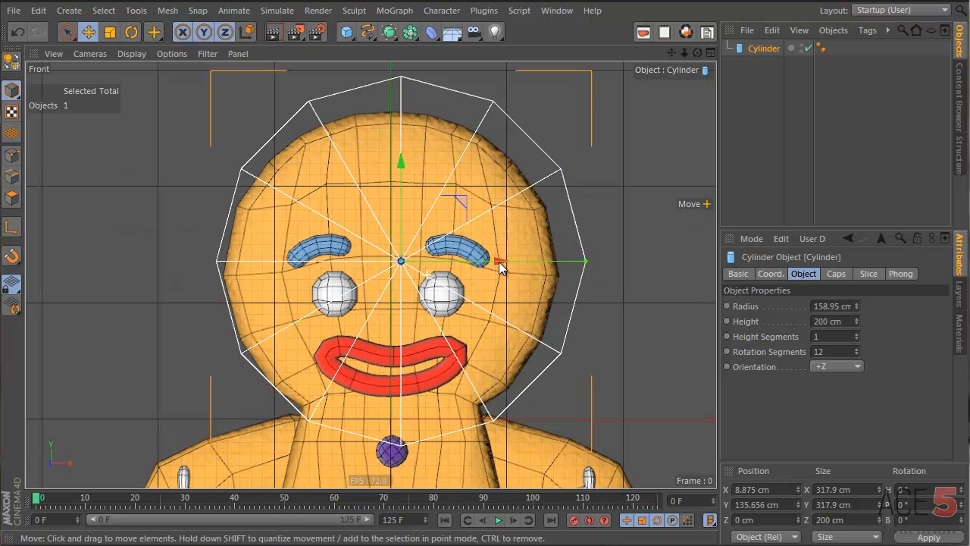
pyautogui.press('e')
pyautogui.moveTo(470, 290); pyautogui.dragTo(461, 301)
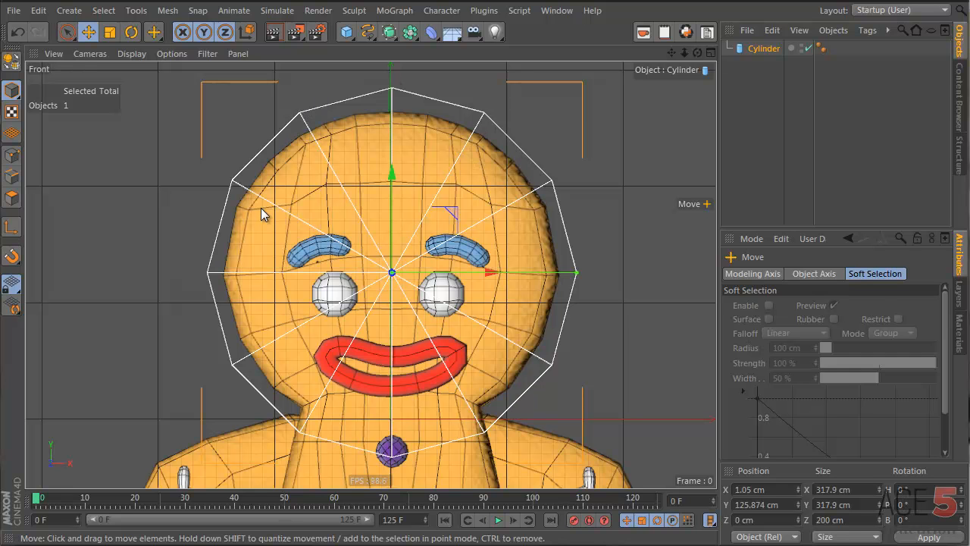
# - Set the cylinder's rotation segments to 24
pyautogui.click(772, 48)
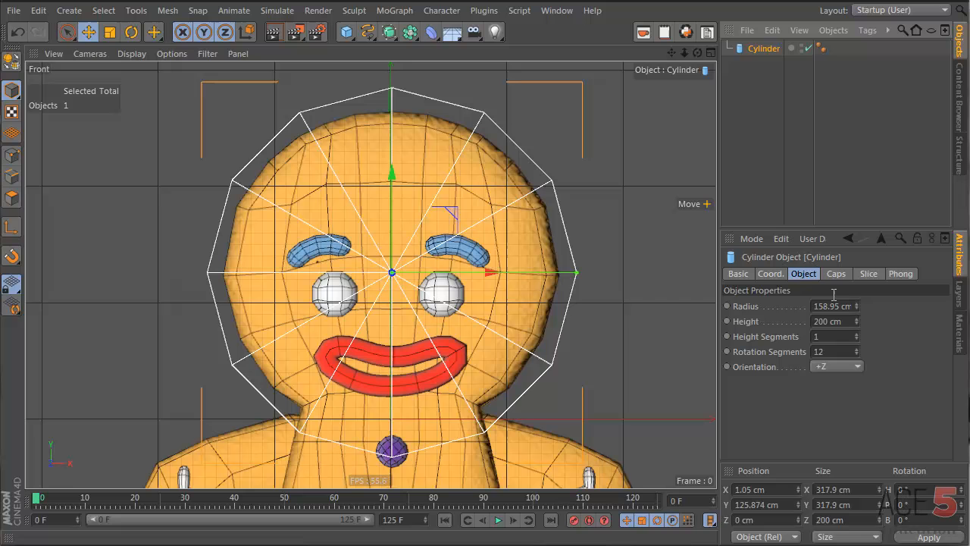
pyautogui.doubleClick(838, 350)
pyautogui.write('21')
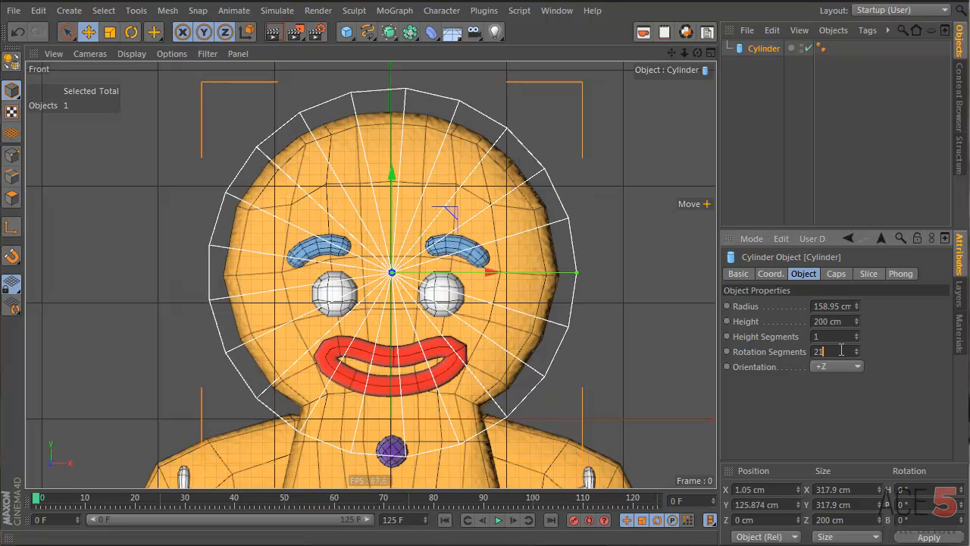
pyautogui.press('BackSpace')
pyautogui.write('4')
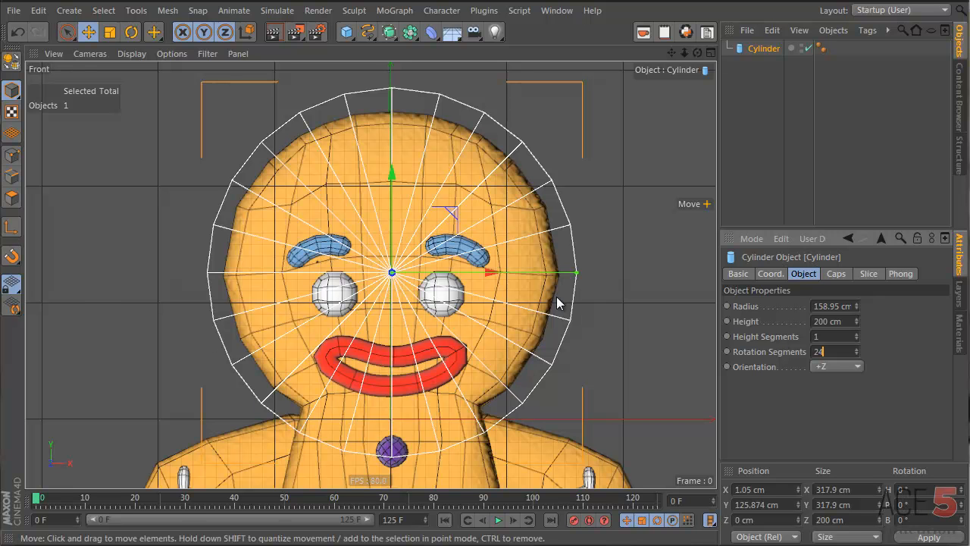
# - Scale the cylinder uniformly to about 281 cm across to match the head outline and make it editable
pyautogui.press('t')
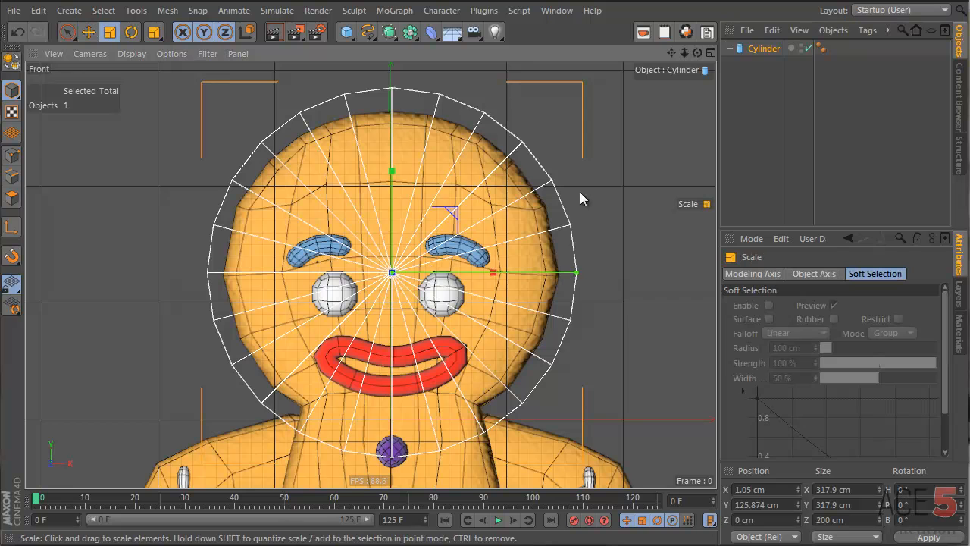
pyautogui.moveTo(581, 192); pyautogui.dragTo(527, 223)
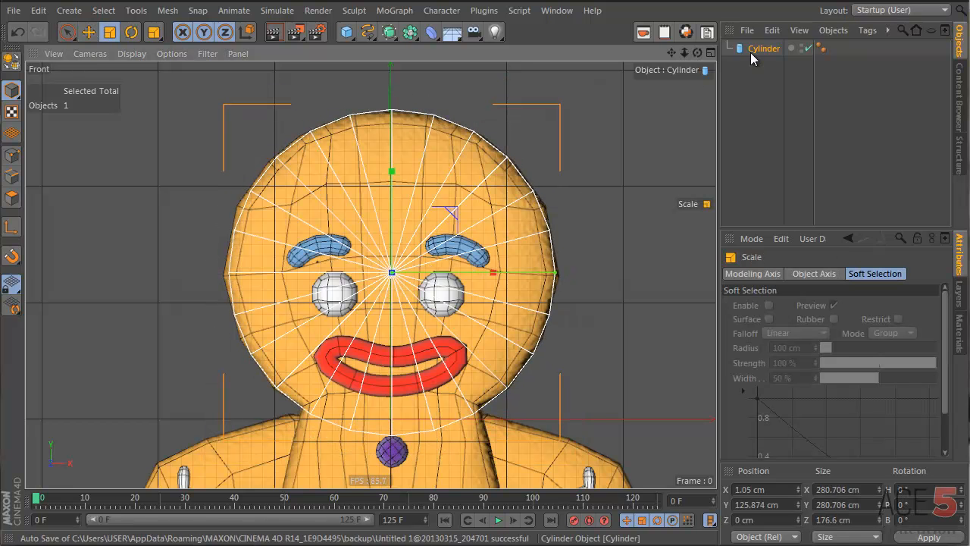
pyautogui.middleClick(432, 145)
pyautogui.press('c')
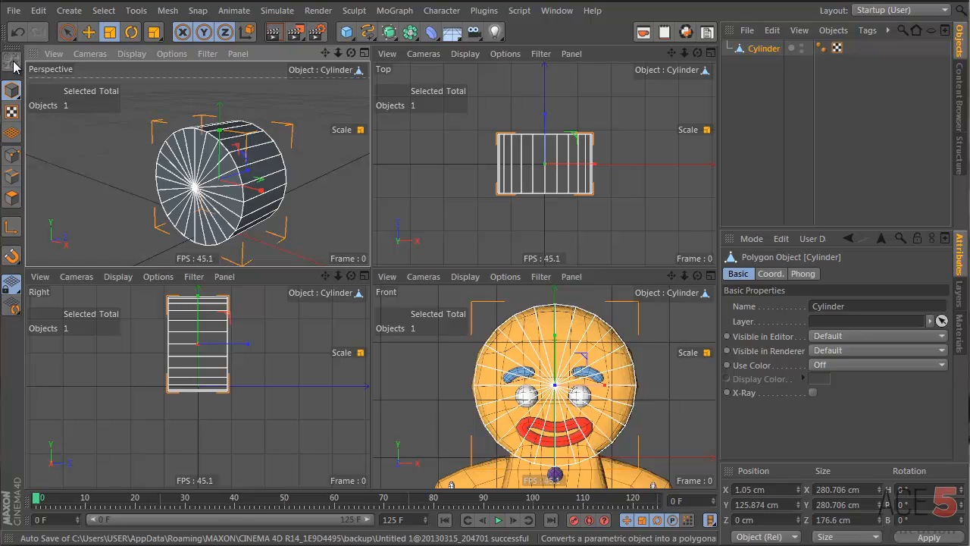
# - Select the points of the cylinder's rear cap at Z 88.3 cm and delete them
pyautogui.click(13, 154)
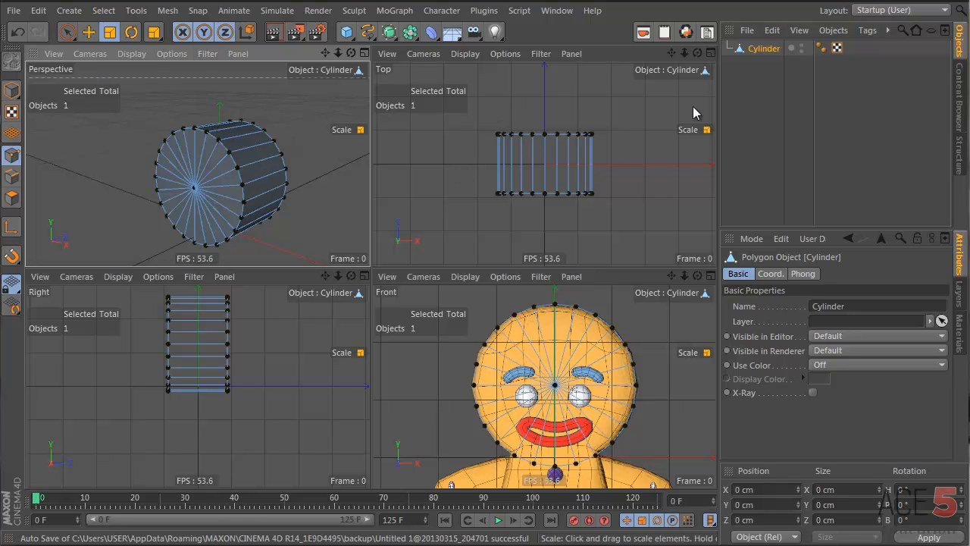
pyautogui.click(67, 31)
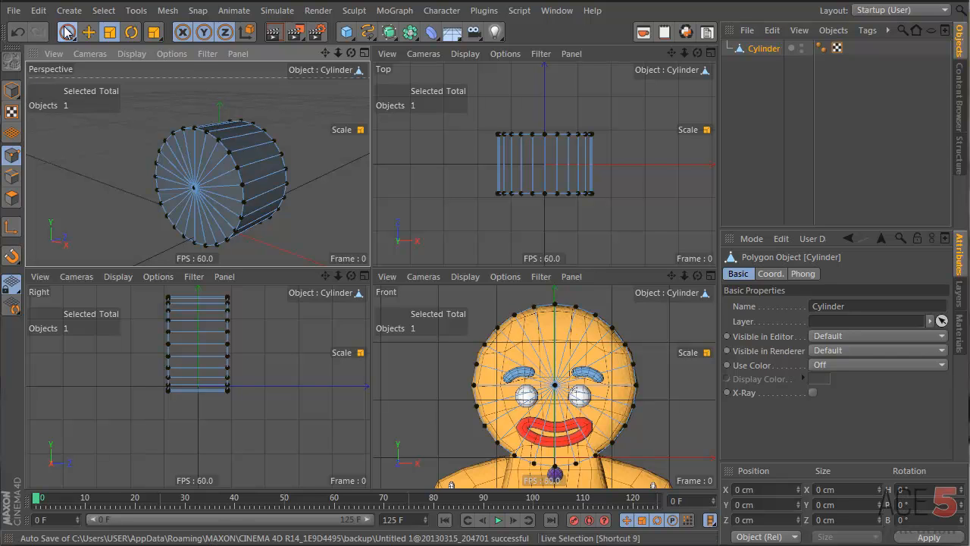
pyautogui.click(149, 81)
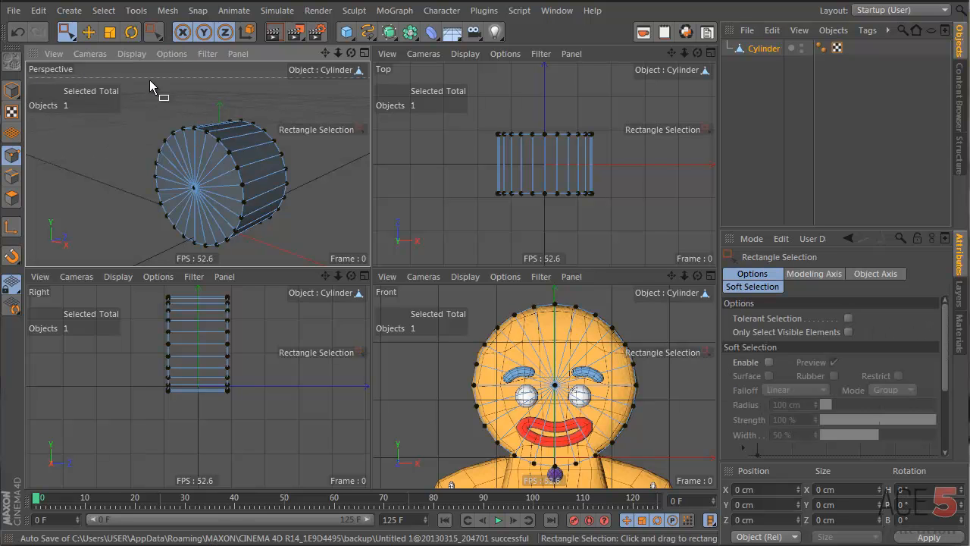
pyautogui.click(68, 31)
pyautogui.click(95, 53)
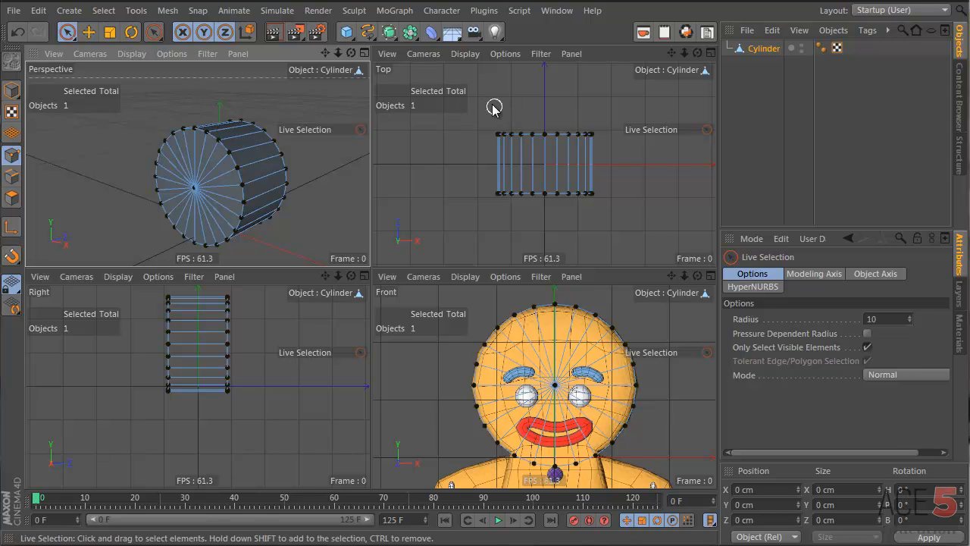
pyautogui.moveTo(477, 92); pyautogui.dragTo(609, 150)
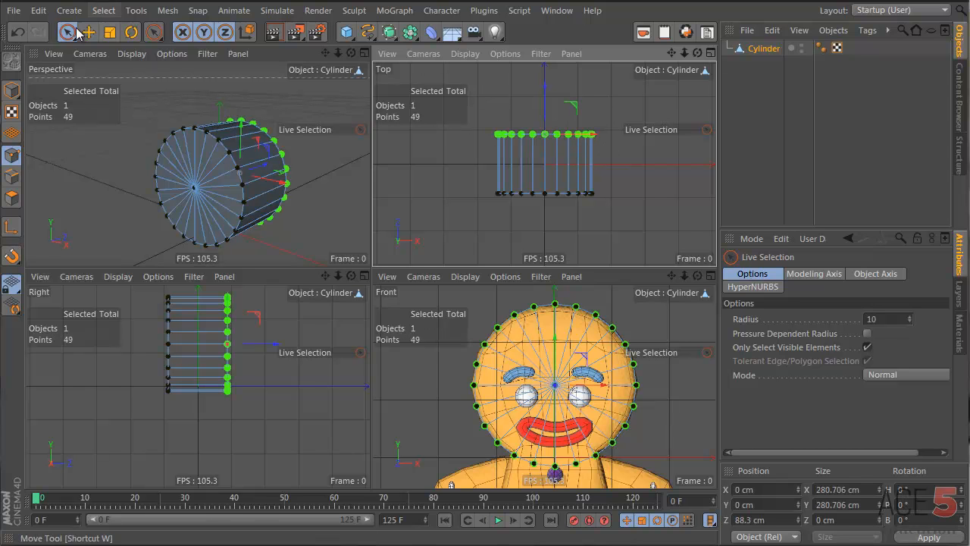
pyautogui.moveTo(67, 32); pyautogui.dragTo(110, 82)
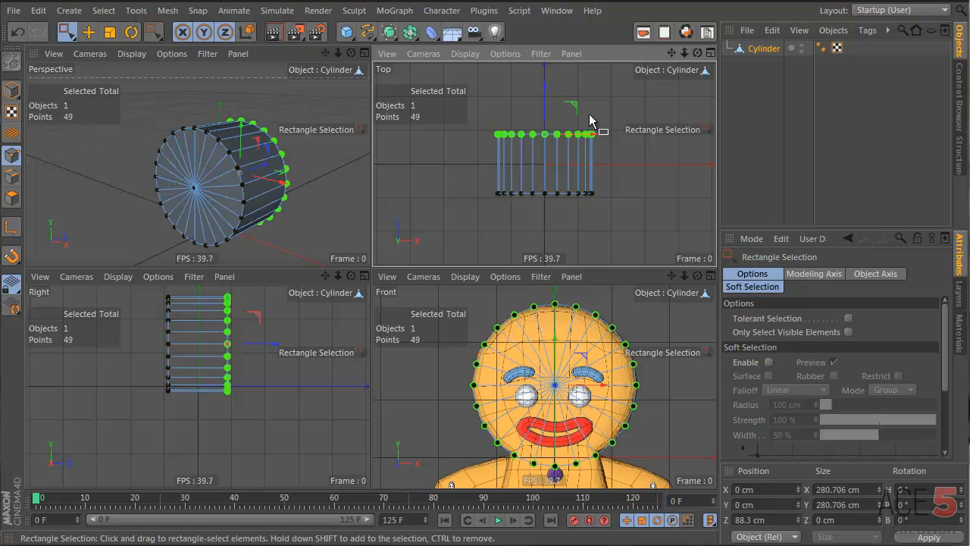
pyautogui.press('Delete')
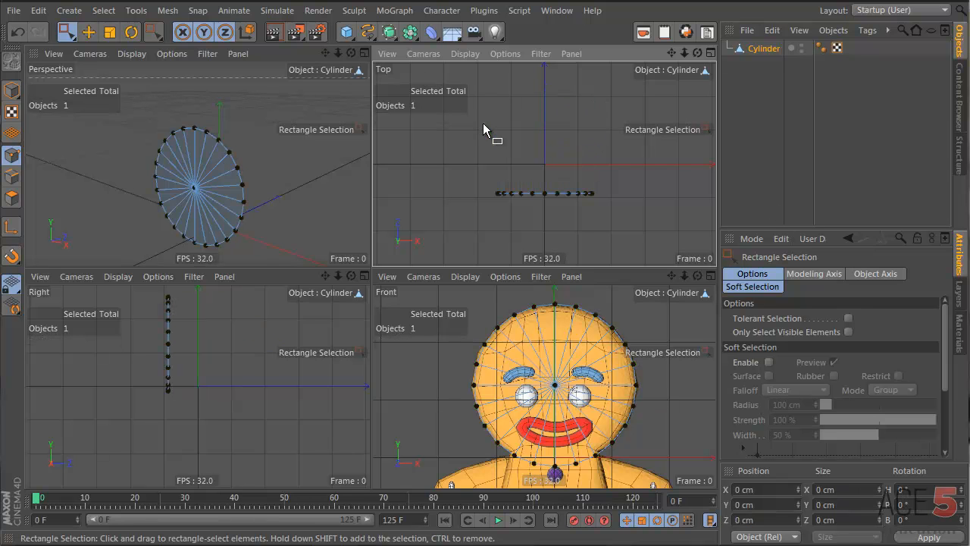
# - Select all points of the remaining disc and move them to Z 0 cm
pyautogui.moveTo(66, 31); pyautogui.dragTo(106, 60)
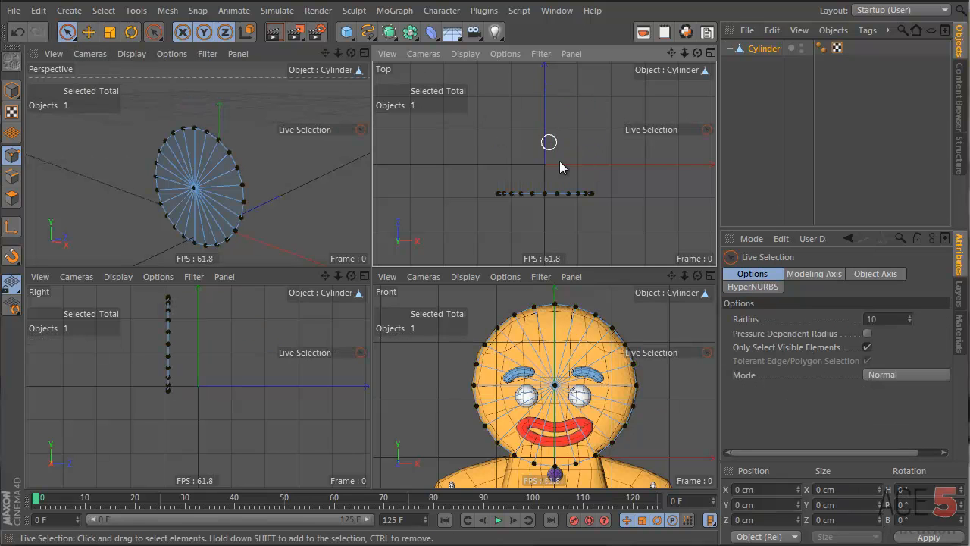
pyautogui.moveTo(445, 145); pyautogui.dragTo(627, 222)
pyautogui.press('e')
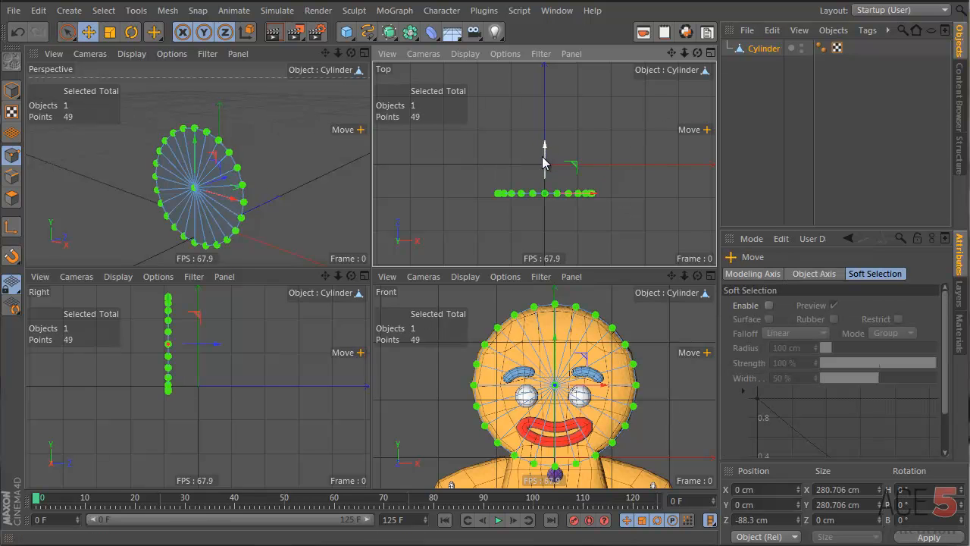
pyautogui.moveTo(544, 163); pyautogui.dragTo(544, 156)
pyautogui.doubleClick(787, 516)
pyautogui.write('0')
pyautogui.press('Return')
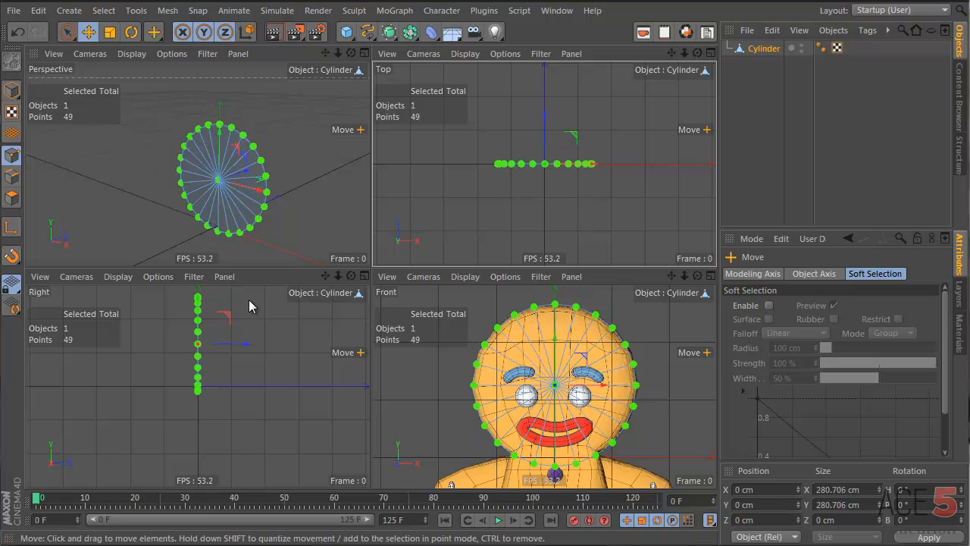
pyautogui.click(11, 90)
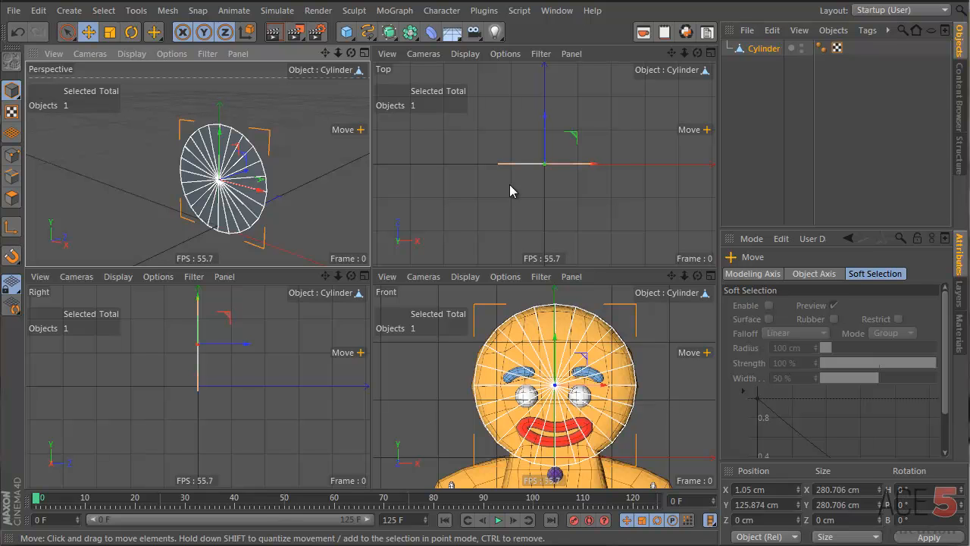
# - Select all the disc's polygons and apply Extrude Inner with an offset of about 12 cm
pyautogui.click(13, 179)
pyautogui.click(15, 194)
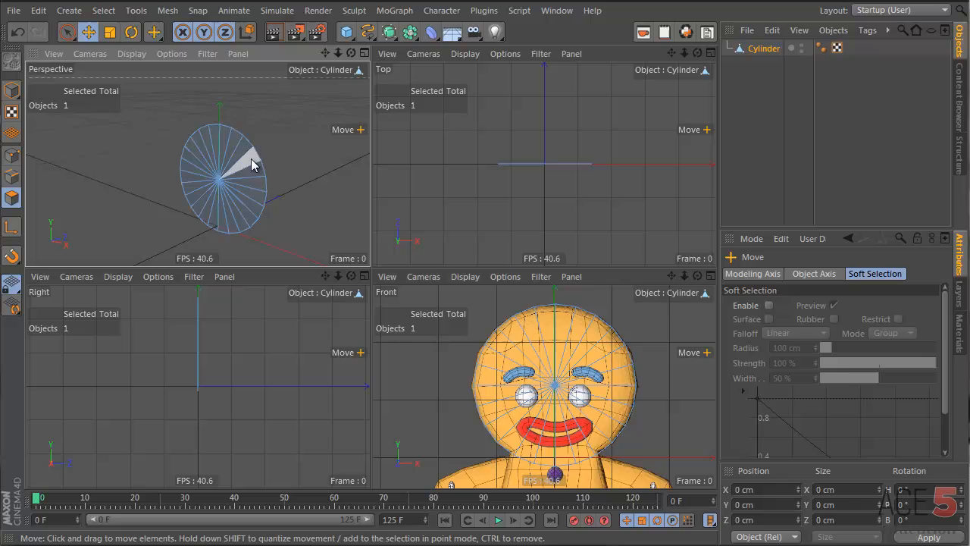
pyautogui.press('9')
pyautogui.click(218, 179)
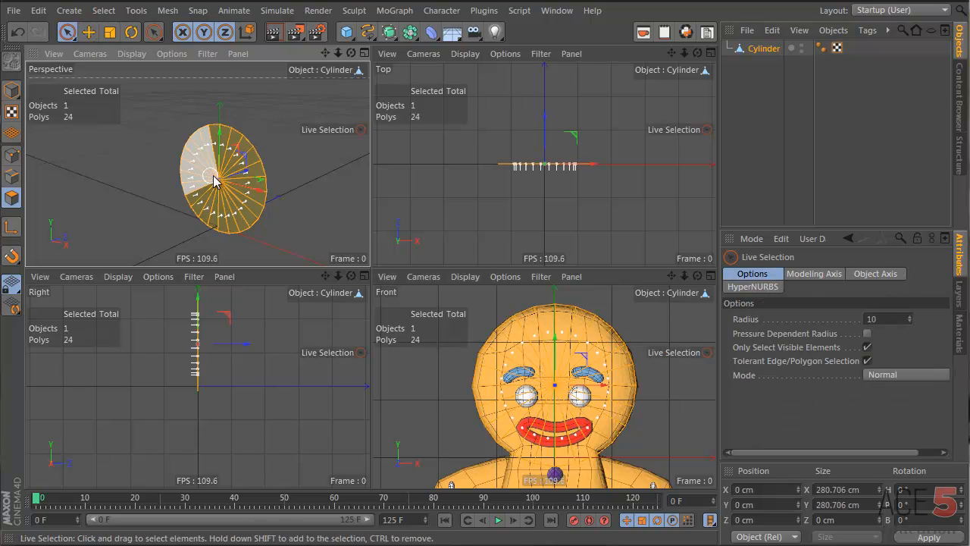
pyautogui.scroll(2, 242, 176)
pyautogui.press('i')
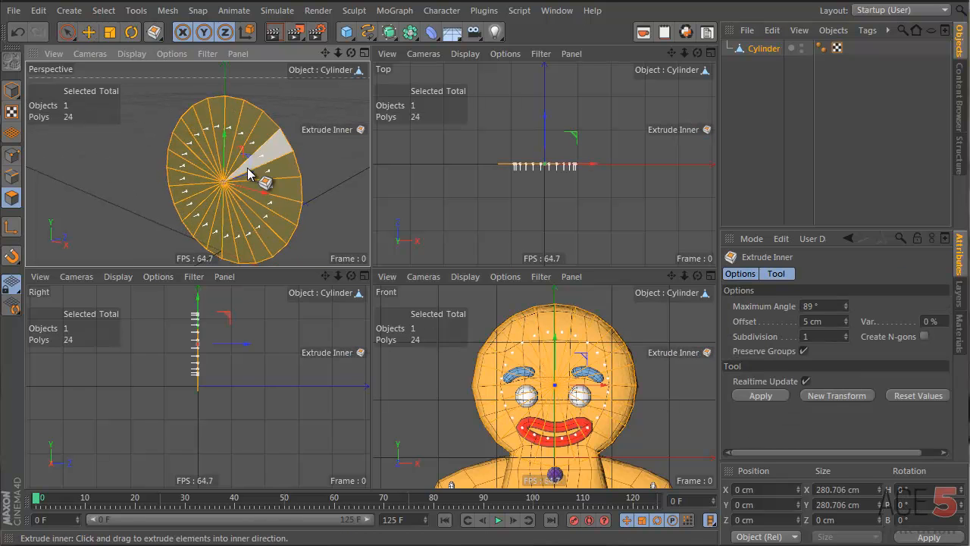
pyautogui.rightClick(299, 110)
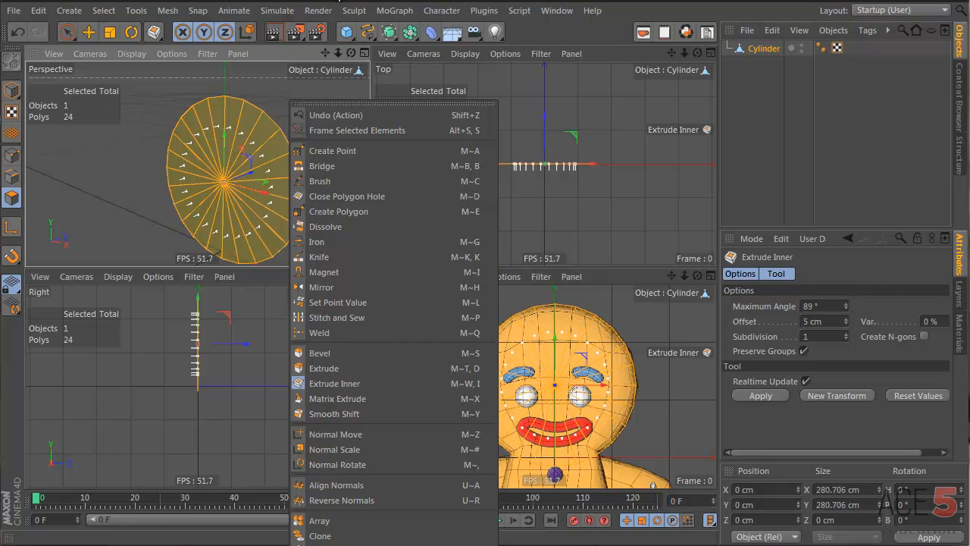
pyautogui.click(260, 145)
pyautogui.moveTo(307, 102); pyautogui.dragTo(370, 272)
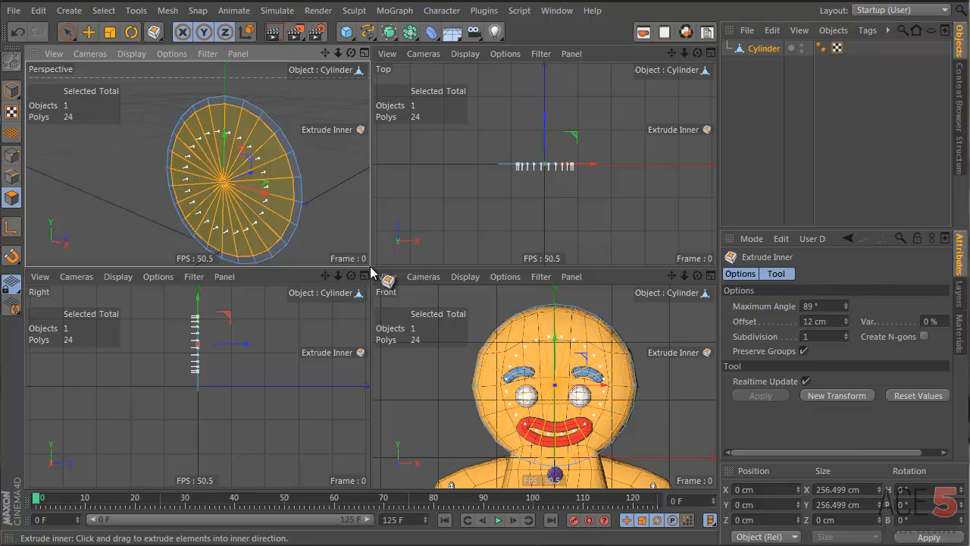
# - Delete the disc's selected inner polygons to leave only the outer ring
pyautogui.keyDown('alt'); pyautogui.moveTo(259, 186); pyautogui.dragTo(316, 141); pyautogui.keyUp('alt')
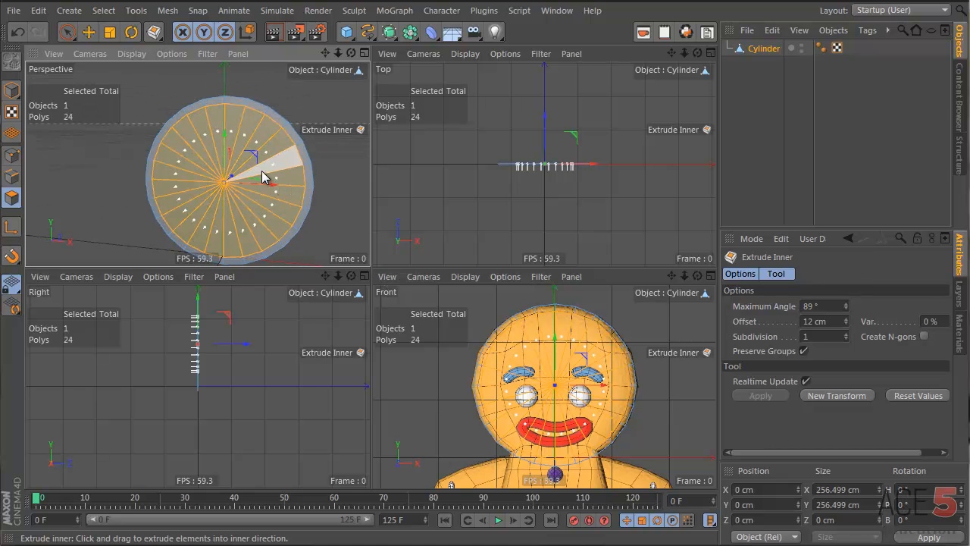
pyautogui.press('Delete')
pyautogui.keyDown('alt'); pyautogui.moveTo(296, 202); pyautogui.dragTo(178, 190); pyautogui.keyUp('alt')
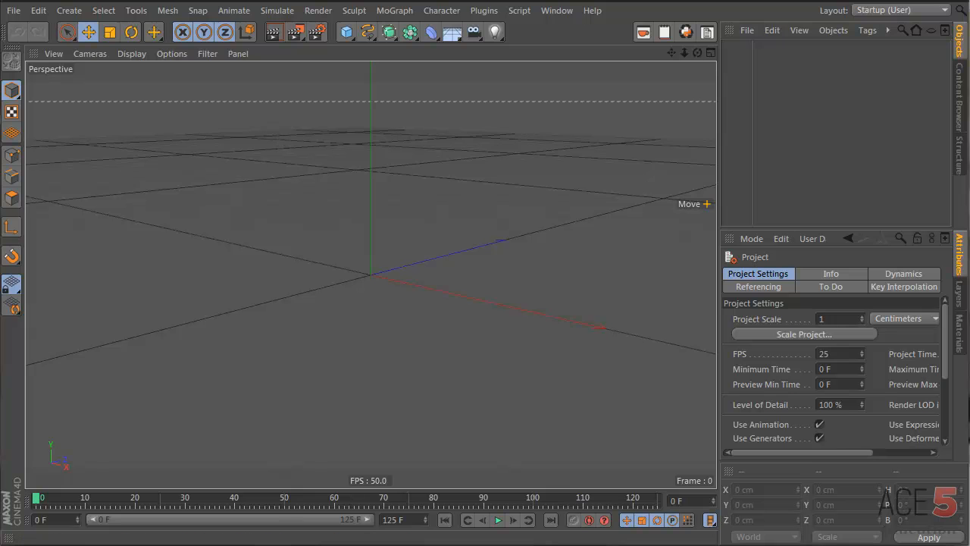
# - Add a default cylinder to an empty scene and make it editable
pyautogui.moveTo(348, 33); pyautogui.dragTo(665, 56)
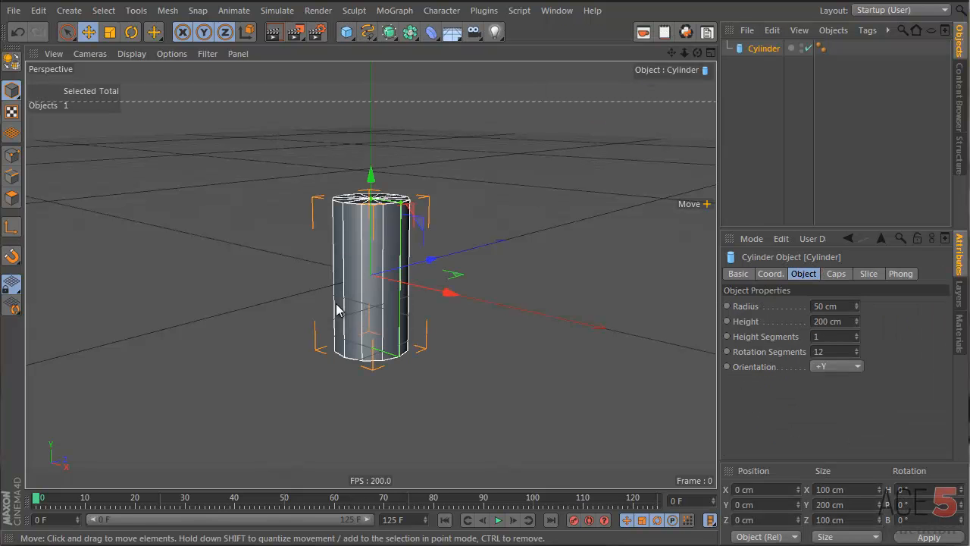
pyautogui.keyDown('alt'); pyautogui.moveTo(335, 308); pyautogui.dragTo(393, 212); pyautogui.keyUp('alt')
pyautogui.keyDown('alt'); pyautogui.moveTo(393, 213); pyautogui.dragTo(394, 234, button='middle'); pyautogui.keyUp('alt')
pyautogui.scroll(2, 394, 234)
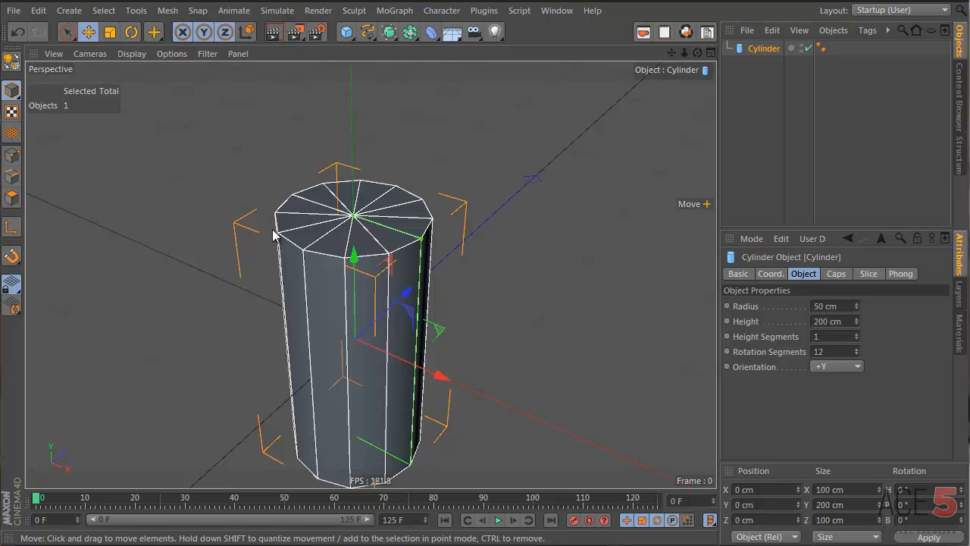
pyautogui.click(14, 61)
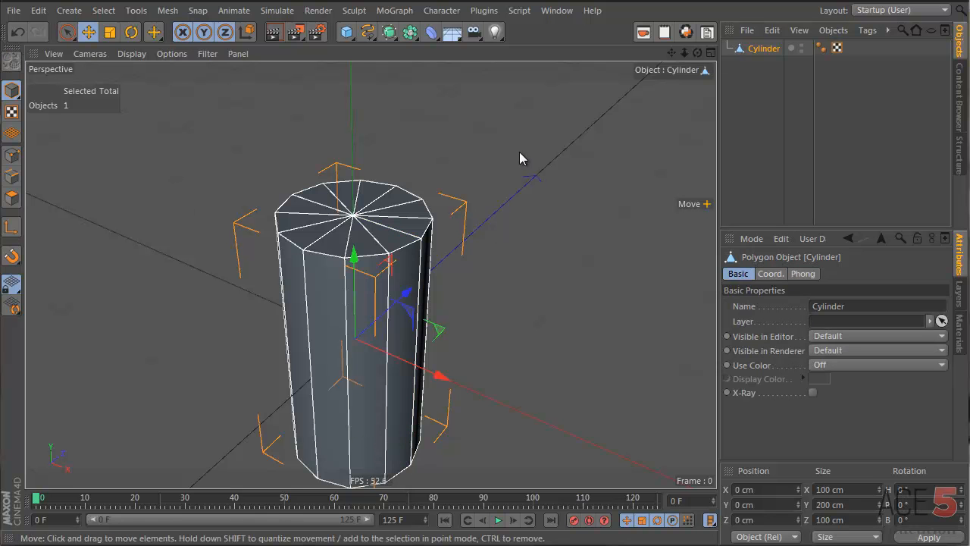
# - Nest the cylinder under a HyperNURBS object and reselect the cylinder
pyautogui.keyDown('alt'); pyautogui.click(388, 32); pyautogui.keyUp('alt')
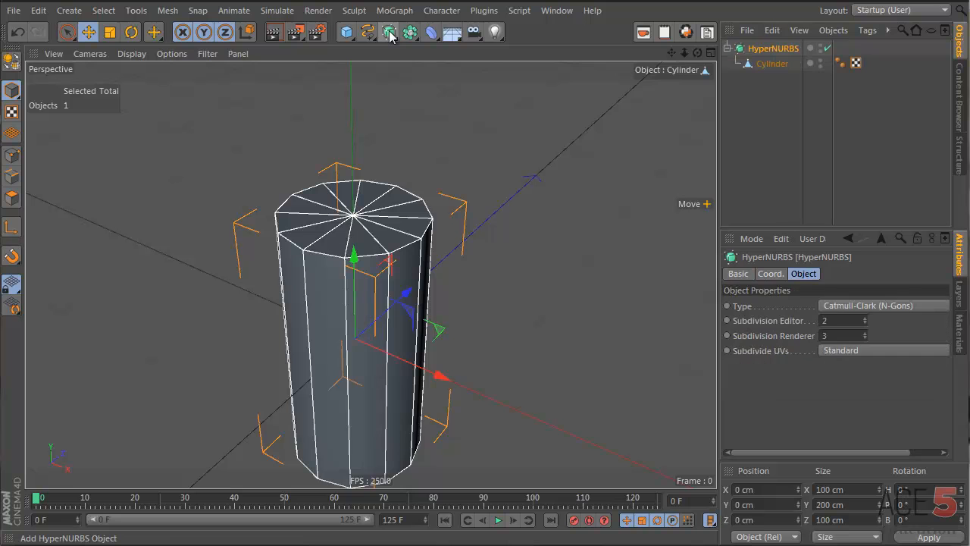
pyautogui.click(648, 189)
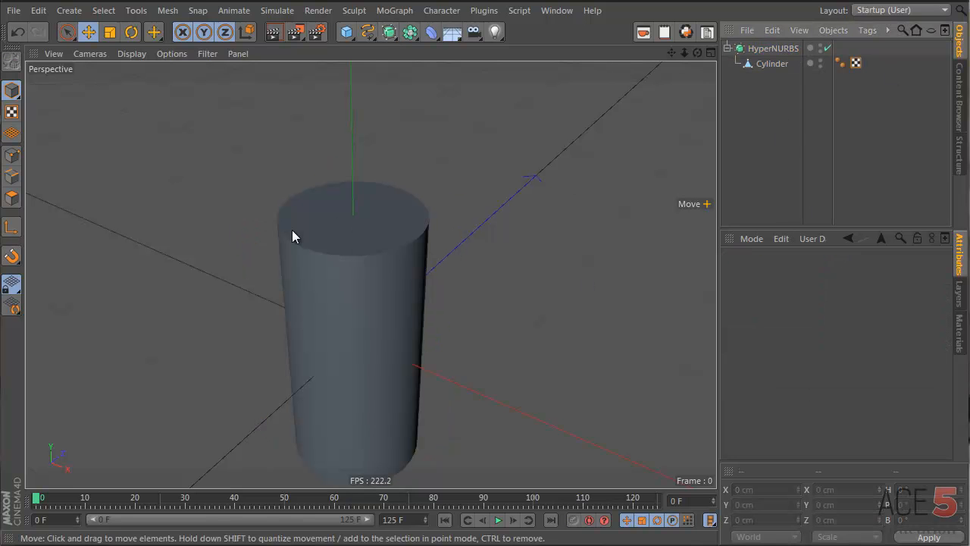
pyautogui.click(771, 65)
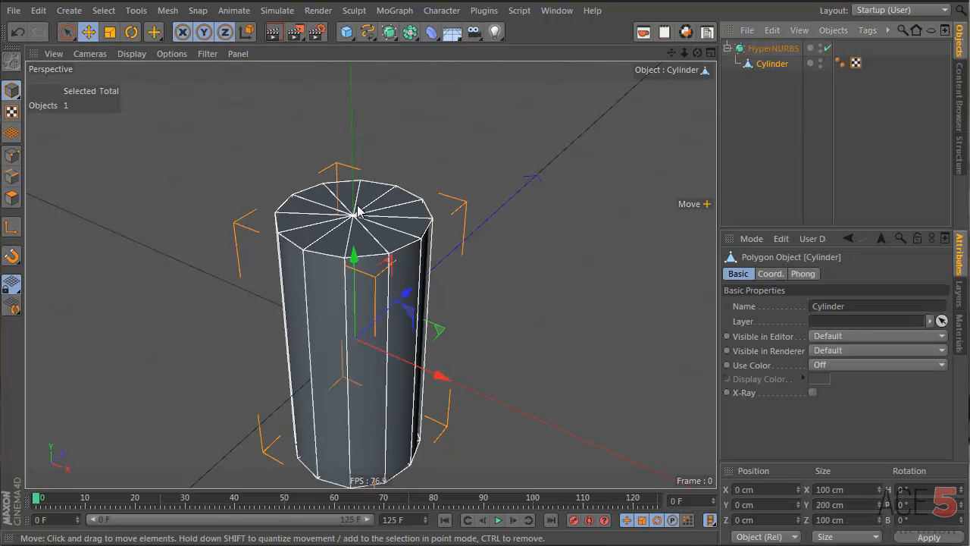
# - Lift the cylinder's top cap polygons to about Y 167 cm to test whether they are attached, and undo the move
pyautogui.click(9, 201)
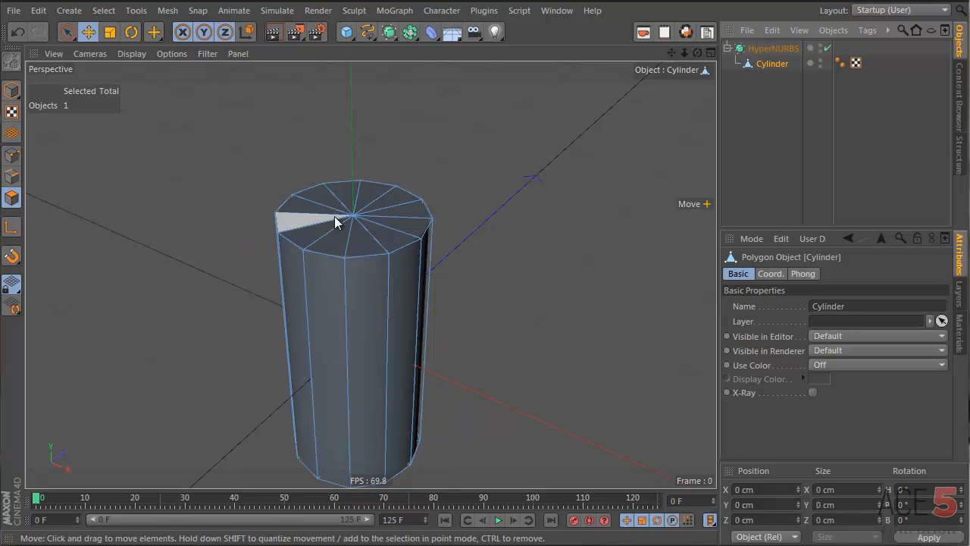
pyautogui.moveTo(336, 217)
pyautogui.mouseDown()
pyautogui.moveTo(357, 216)
pyautogui.moveTo(336, 217)
pyautogui.mouseUp()
pyautogui.press('space')
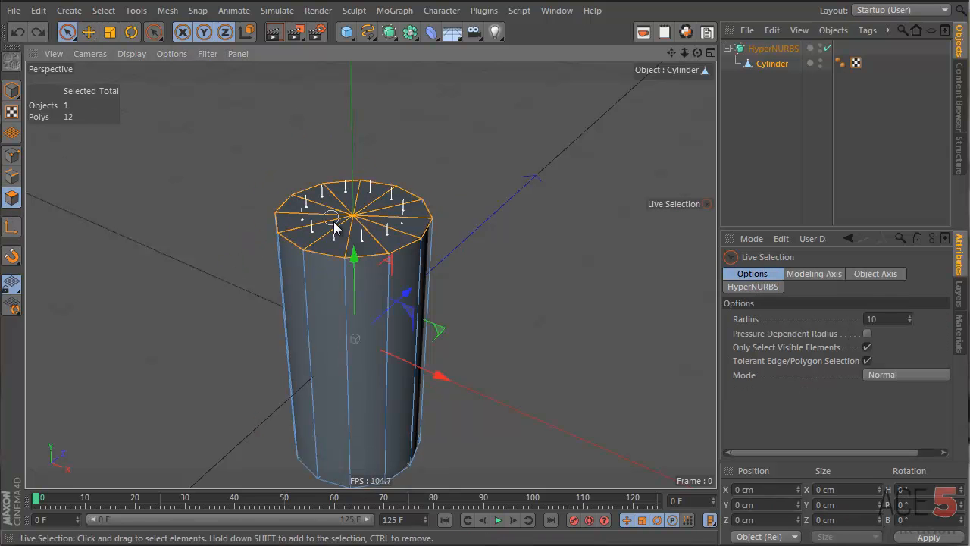
pyautogui.moveTo(351, 136); pyautogui.dragTo(351, 34)
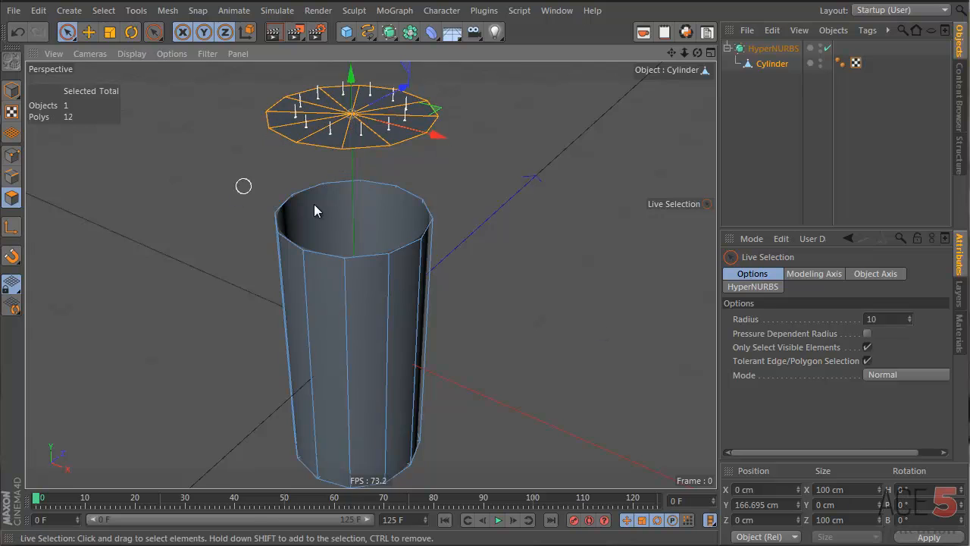
pyautogui.moveTo(374, 359)
pyautogui.keyDown('alt'); pyautogui.mouseDown()
pyautogui.moveTo(398, 158)
pyautogui.moveTo(358, 359)
pyautogui.mouseUp(); pyautogui.keyUp('alt')
pyautogui.hotkey('ctrl', 'z')
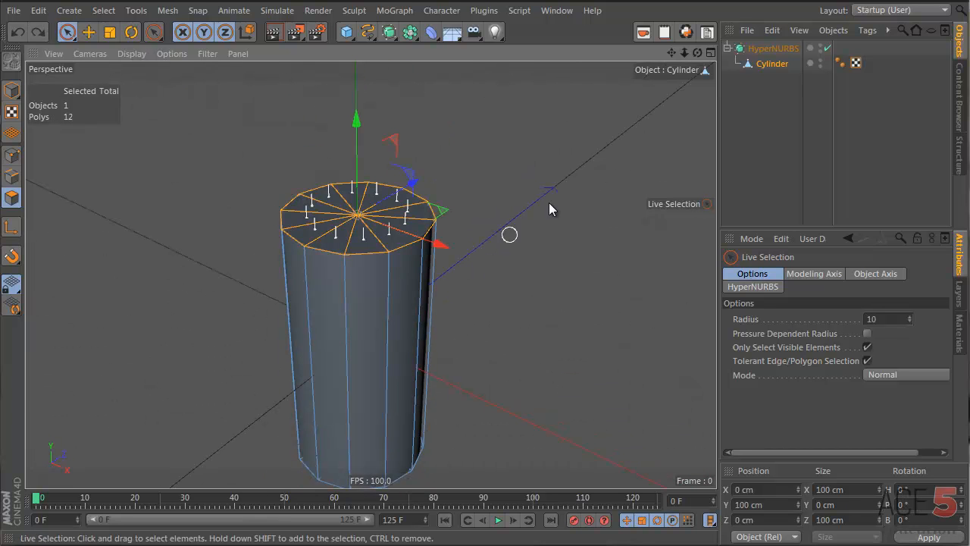
# - Deselect the cap polygons and run Optimize on the cylinder to merge its duplicate points
pyautogui.click(574, 238)
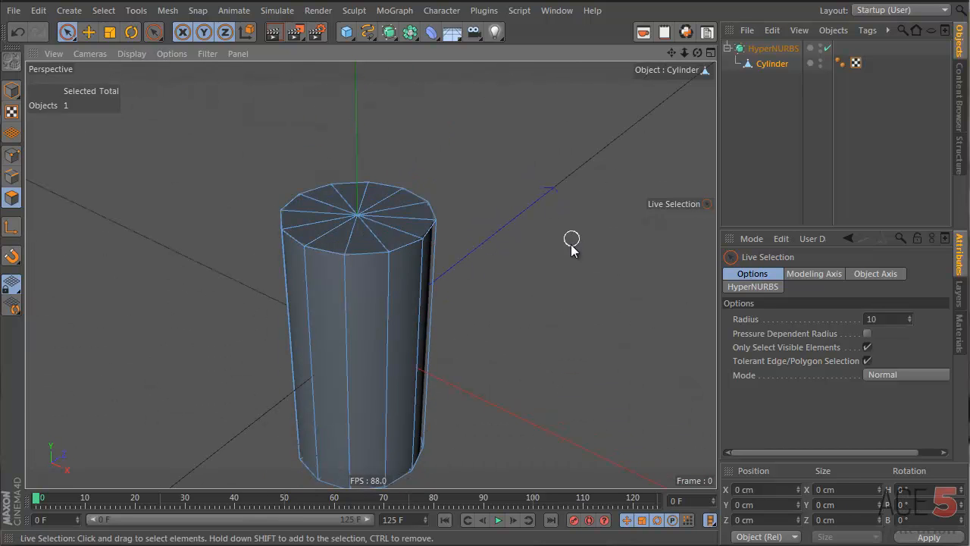
pyautogui.rightClick(507, 151)
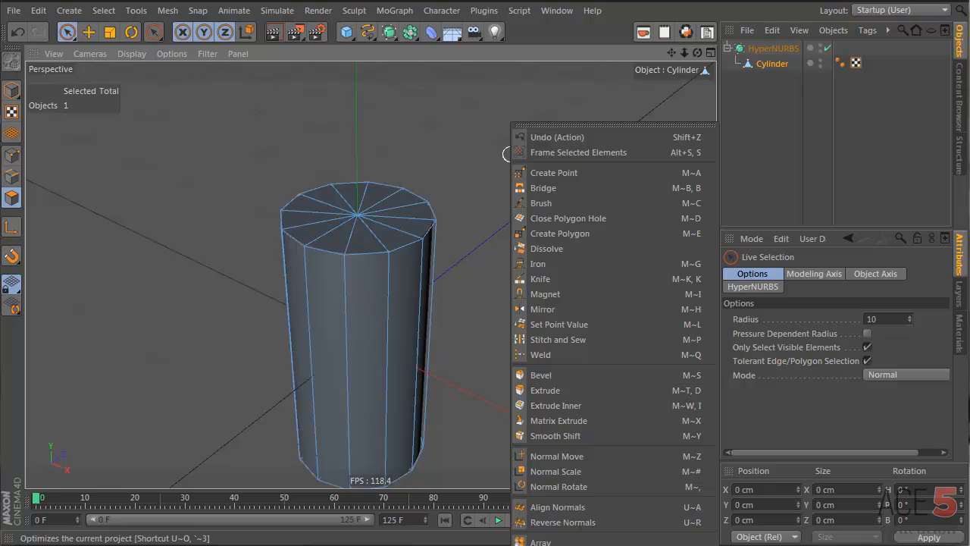
pyautogui.click(553, 544)
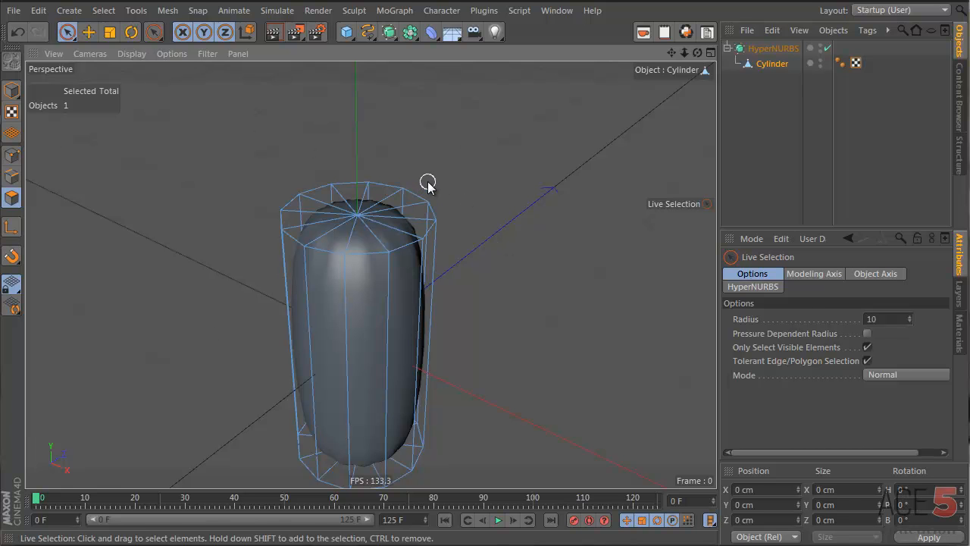
# - Cut an edge loop around the cylinder just below its top cap with the Knife in Loop mode
pyautogui.moveTo(377, 281)
pyautogui.keyDown('alt'); pyautogui.mouseDown()
pyautogui.moveTo(362, 168)
pyautogui.moveTo(373, 262)
pyautogui.mouseUp(); pyautogui.keyUp('alt')
pyautogui.scroll(3, 390, 238)
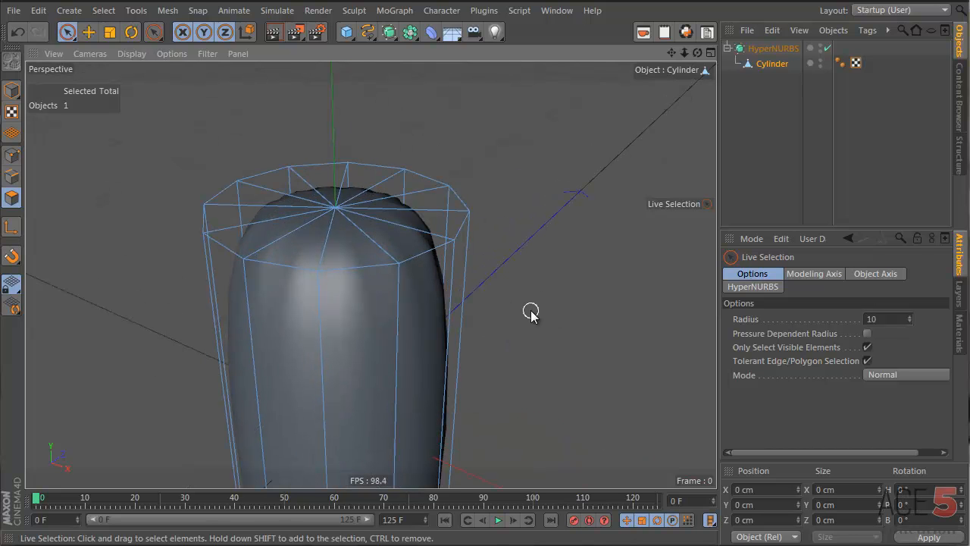
pyautogui.press('k')
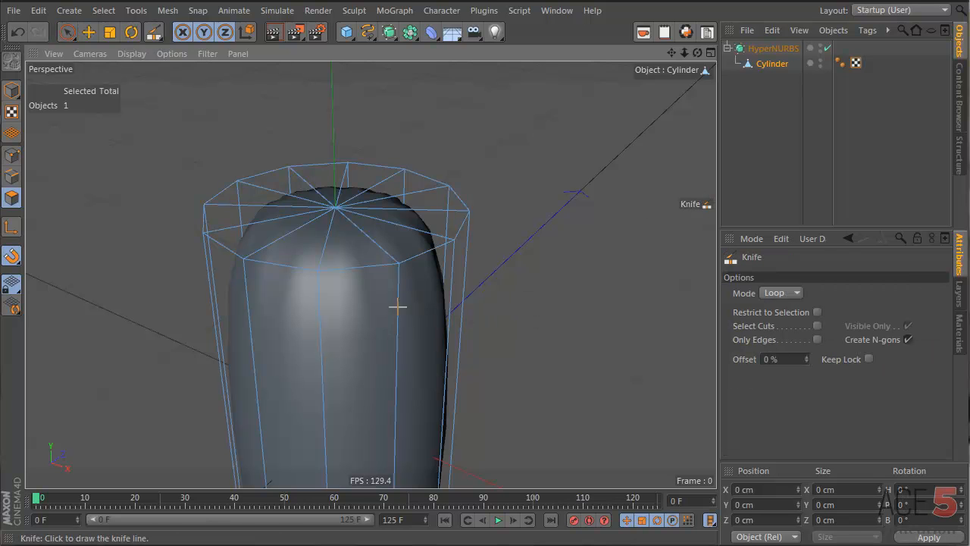
pyautogui.keyDown('alt'); pyautogui.moveTo(381, 331); pyautogui.dragTo(369, 246); pyautogui.keyUp('alt')
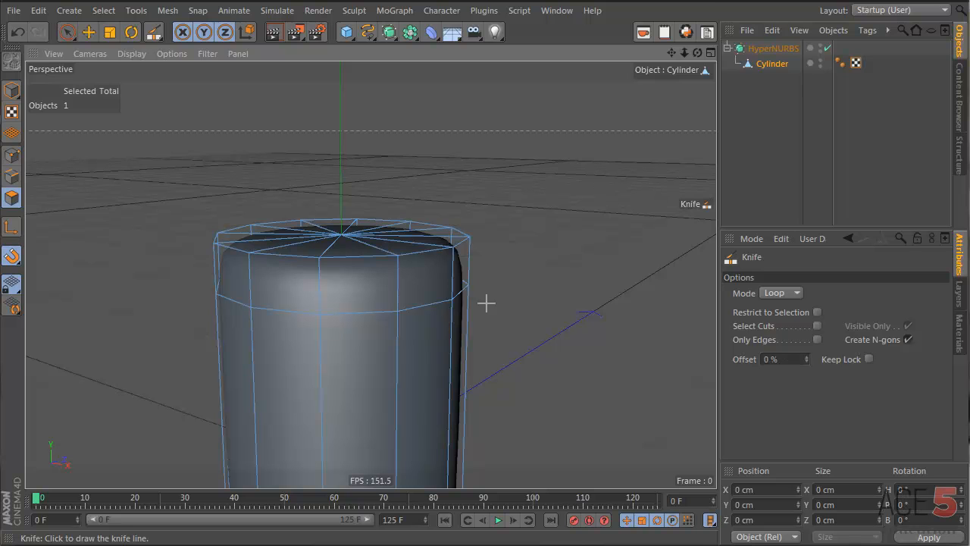
# - Loop-select the cut edge loop below the cylinder's top cap and raise it to about Y 98 cm
pyautogui.press('v')
pyautogui.moveTo(548, 166)
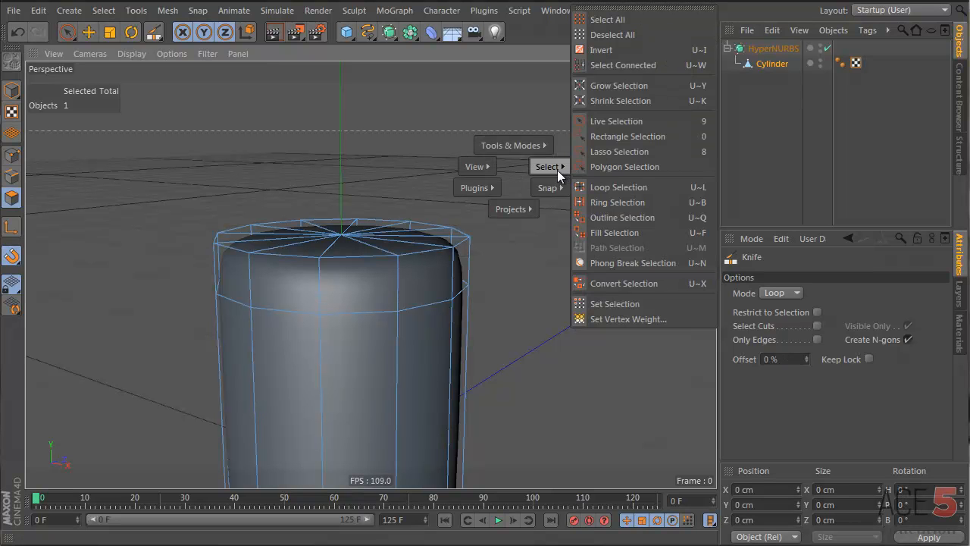
pyautogui.click(639, 188)
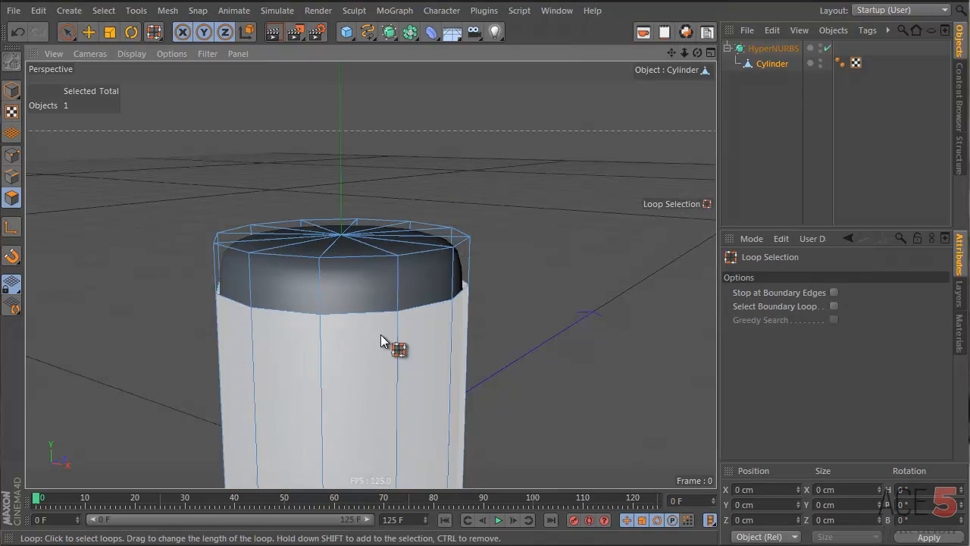
pyautogui.click(11, 176)
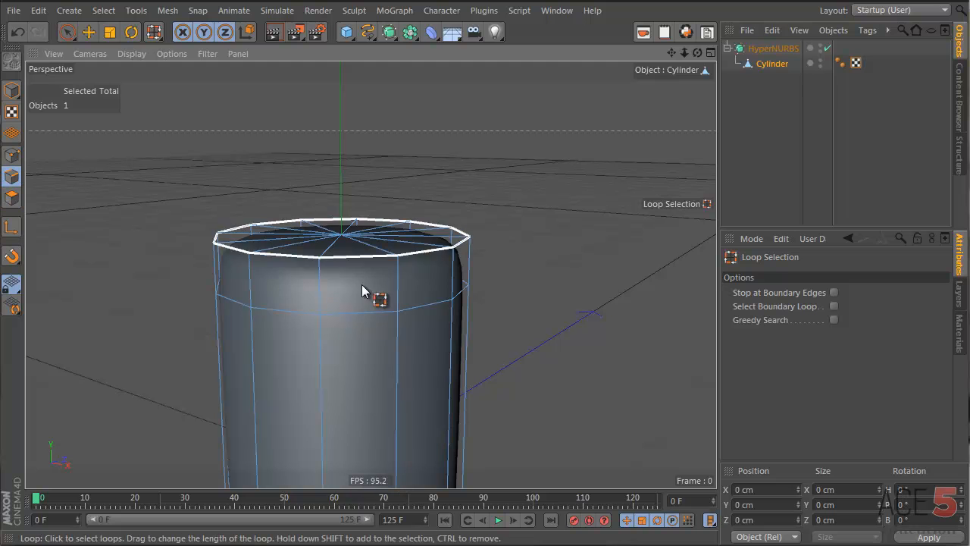
pyautogui.click(427, 314)
pyautogui.press('e')
pyautogui.moveTo(341, 180); pyautogui.dragTo(339, 142)
pyautogui.keyDown('alt'); pyautogui.moveTo(365, 259); pyautogui.dragTo(509, 254, button='right'); pyautogui.keyUp('alt')
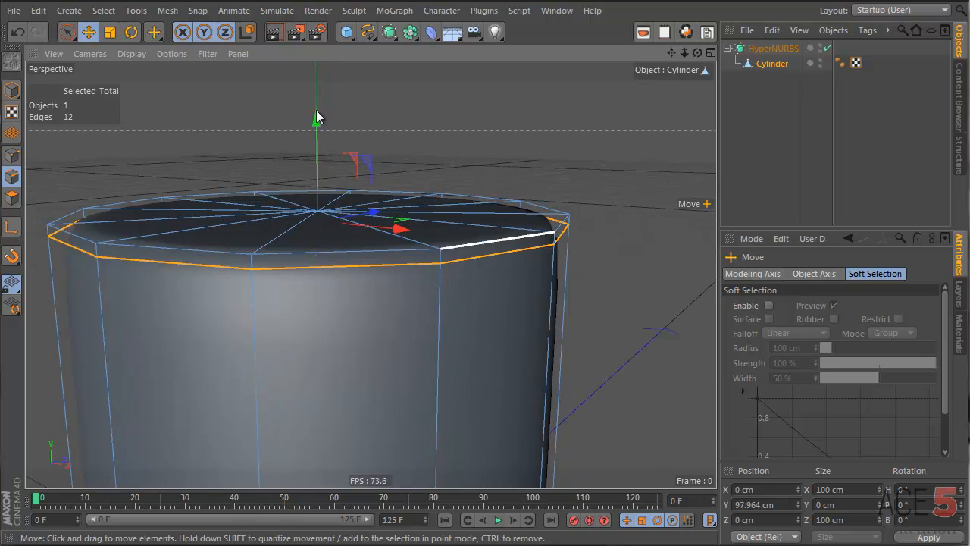
# - Try sliding the edge loop far down the cylinder, undo it, and place the loop at about Y 95 cm
pyautogui.moveTo(318, 124); pyautogui.dragTo(311, 364)
pyautogui.hotkey('ctrl', 'z')
pyautogui.moveTo(318, 125)
pyautogui.mouseDown()
pyautogui.moveTo(316, 91)
pyautogui.moveTo(325, 151)
pyautogui.moveTo(319, 134)
pyautogui.mouseUp()
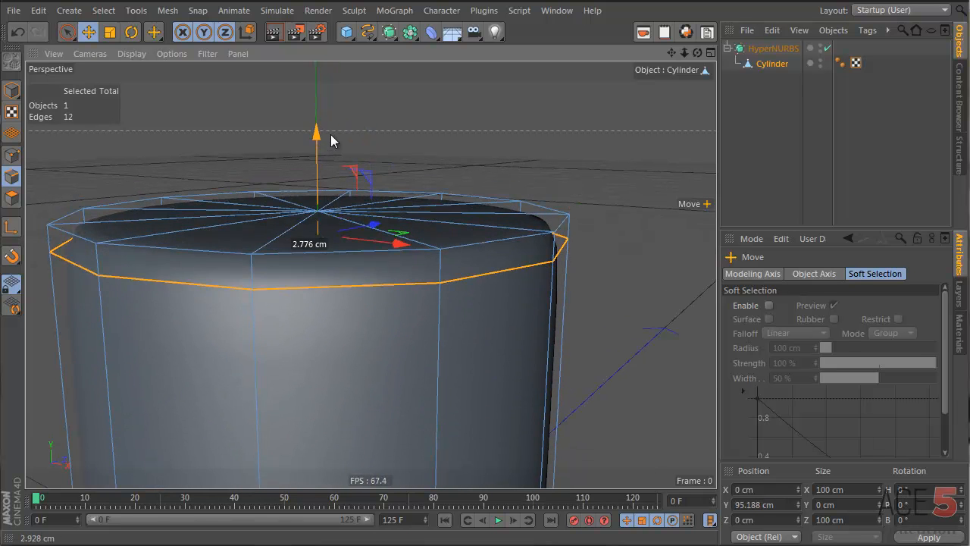
# - Select the cylinder's top cap polygons and inset them by about 4.1 cm with Extrude Inner
pyautogui.keyDown('alt'); pyautogui.moveTo(295, 220); pyautogui.dragTo(357, 282); pyautogui.keyUp('alt')
pyautogui.keyDown('alt'); pyautogui.moveTo(356, 276); pyautogui.dragTo(303, 250, button='right'); pyautogui.keyUp('alt')
pyautogui.press('Return')
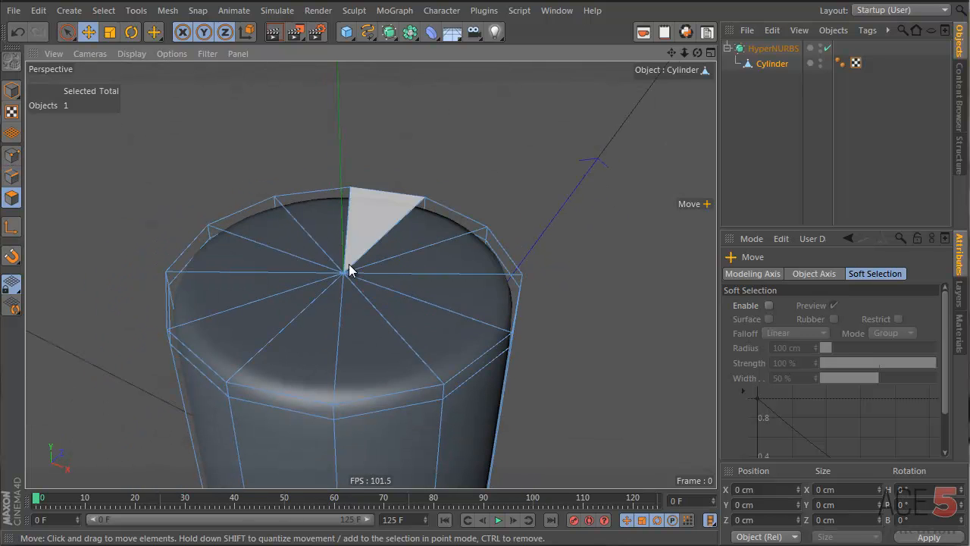
pyautogui.moveTo(348, 268); pyautogui.dragTo(328, 274)
pyautogui.hotkey('ctrl', 'z')
pyautogui.press('9')
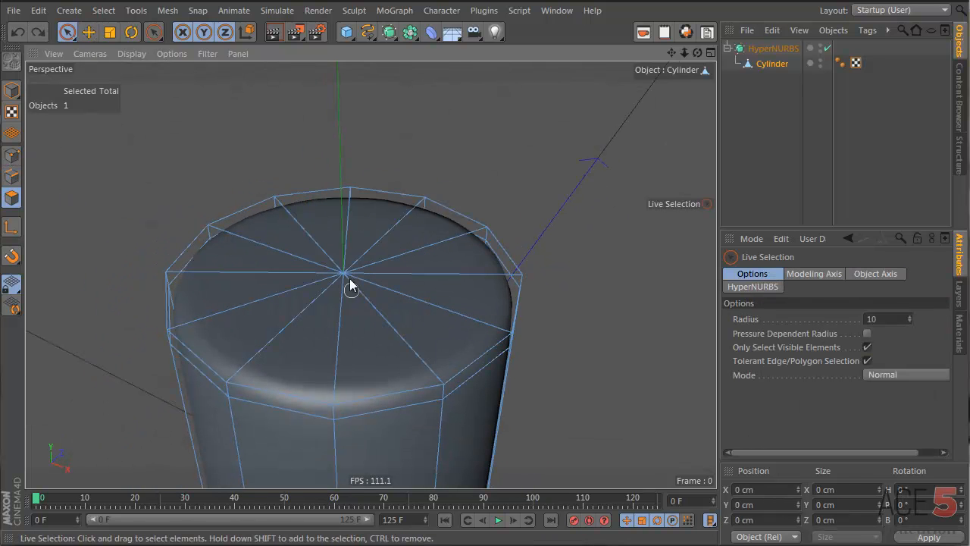
pyautogui.click(349, 279)
pyautogui.press('i')
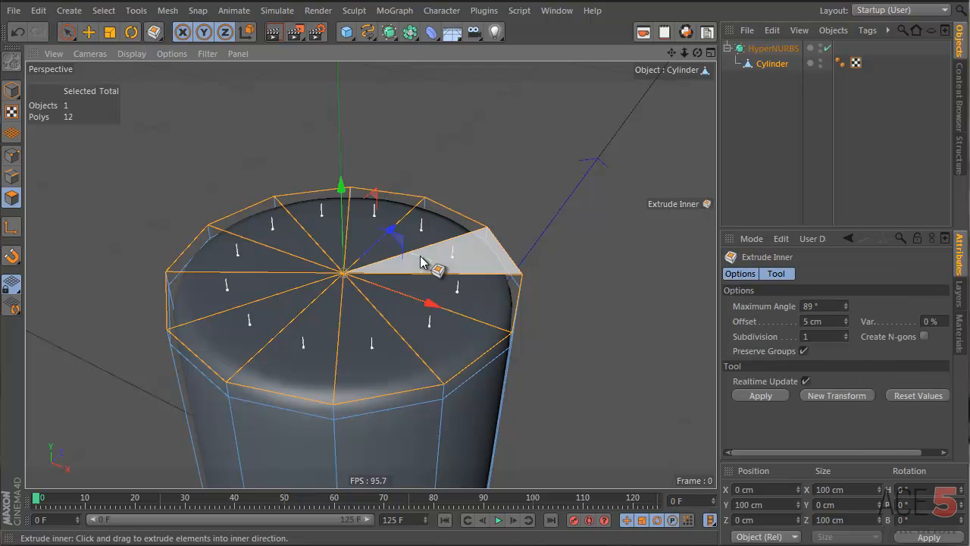
pyautogui.rightClick(531, 185)
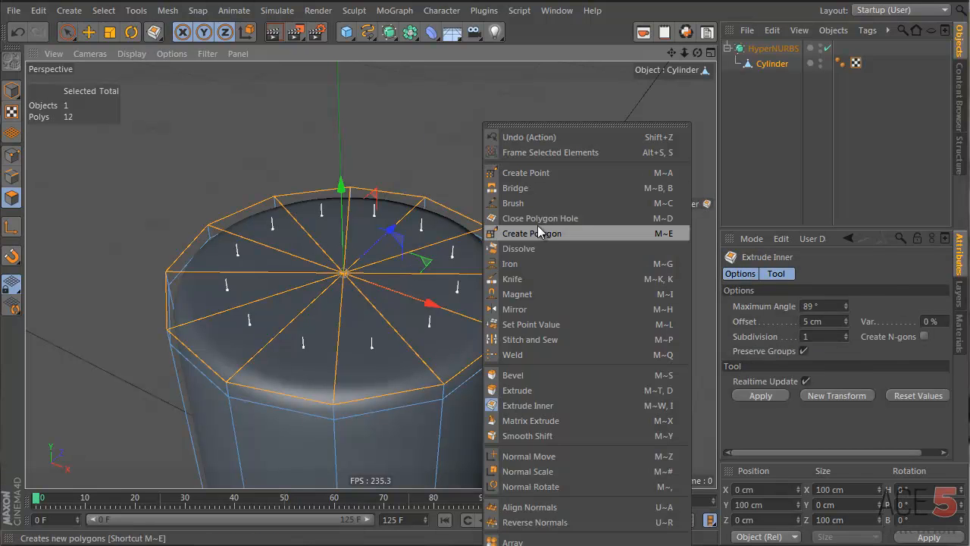
pyautogui.click(588, 40)
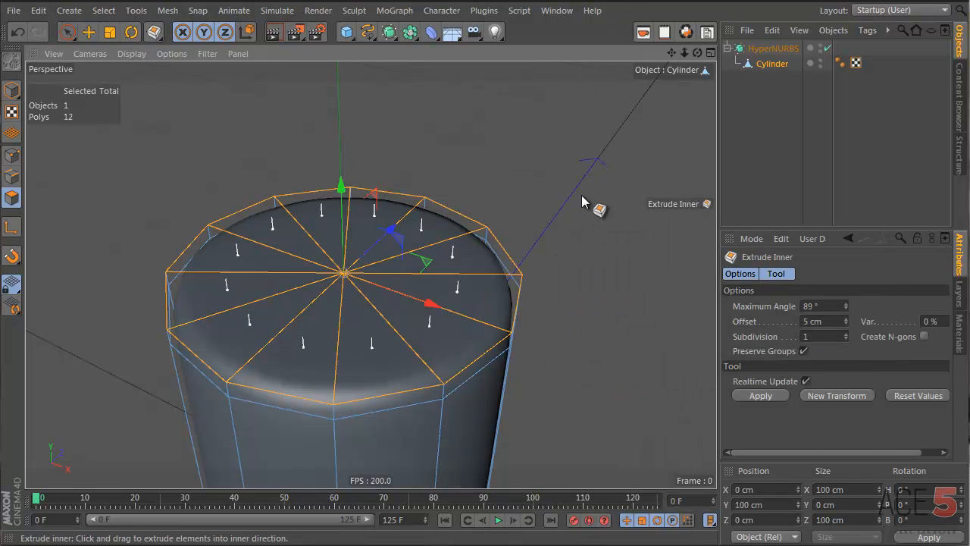
pyautogui.moveTo(580, 202); pyautogui.dragTo(598, 325)
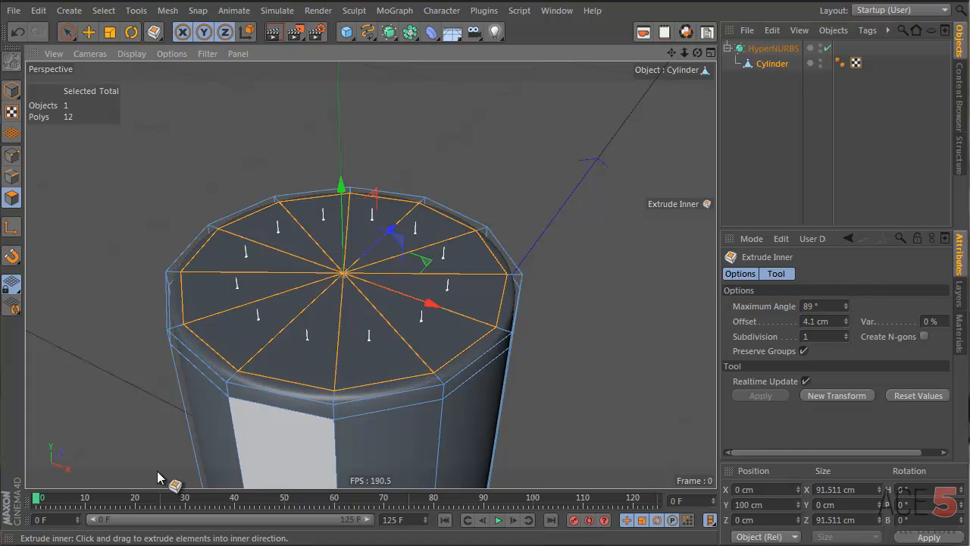
# - Inspect the smoothed cap edge with the cylinder deselected, and reselect the cylinder
pyautogui.keyDown('alt'); pyautogui.moveTo(262, 305); pyautogui.dragTo(377, 342); pyautogui.keyUp('alt')
pyautogui.click(747, 137)
pyautogui.click(767, 63)
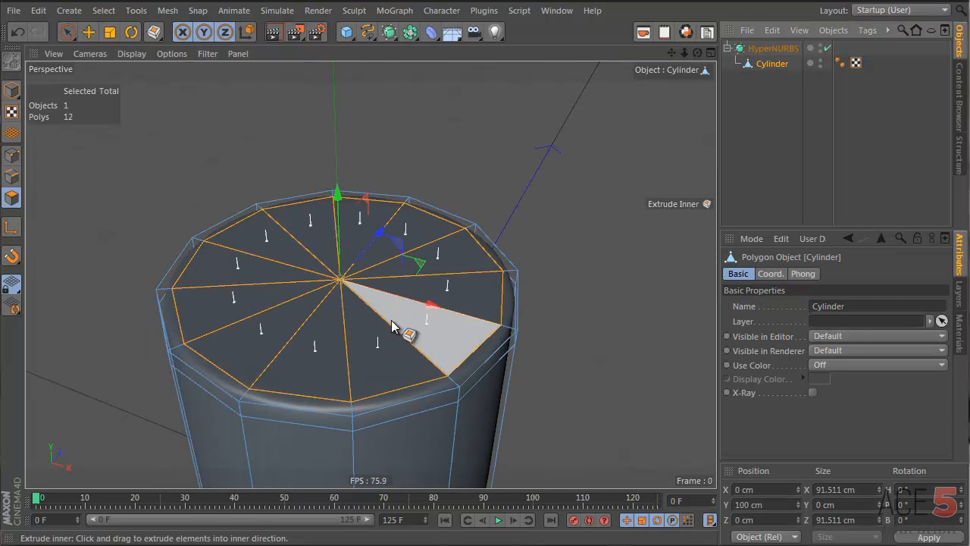
# - Try scaling the inset cap polygons to about 65.5 cm and raising them, and undo the changes
pyautogui.press('t')
pyautogui.moveTo(525, 154); pyautogui.dragTo(405, 195)
pyautogui.press('e')
pyautogui.moveTo(347, 210); pyautogui.dragTo(339, 136)
pyautogui.hotkey('ctrl', 'z')
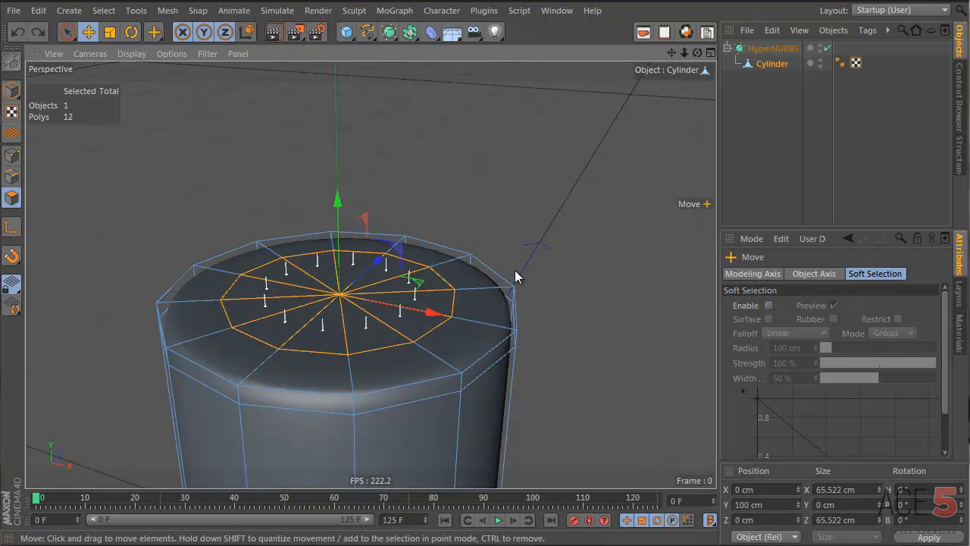
pyautogui.hotkey('ctrl', 'z')
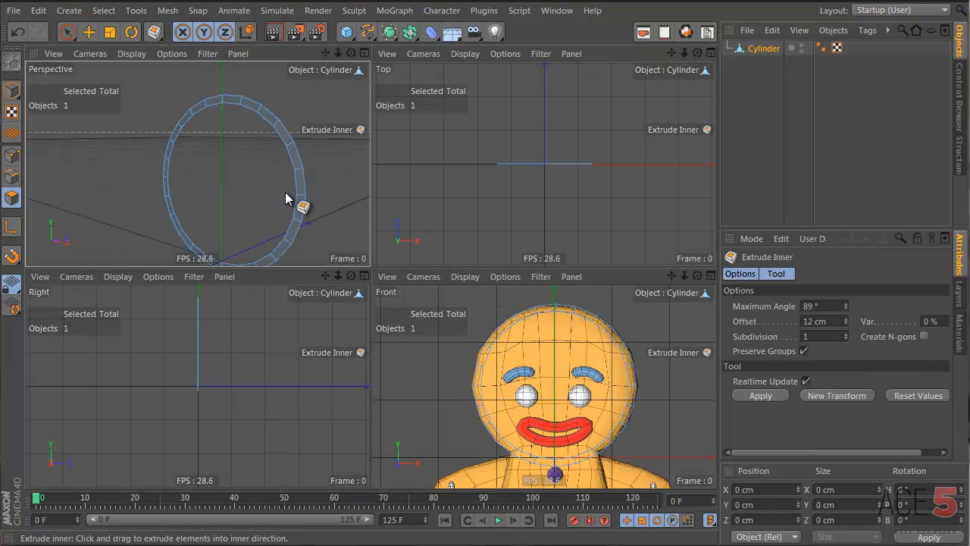
# - In the gingerbread scene's Front view, set the background reference image's transparency to 89%
pyautogui.middleClick(522, 326)
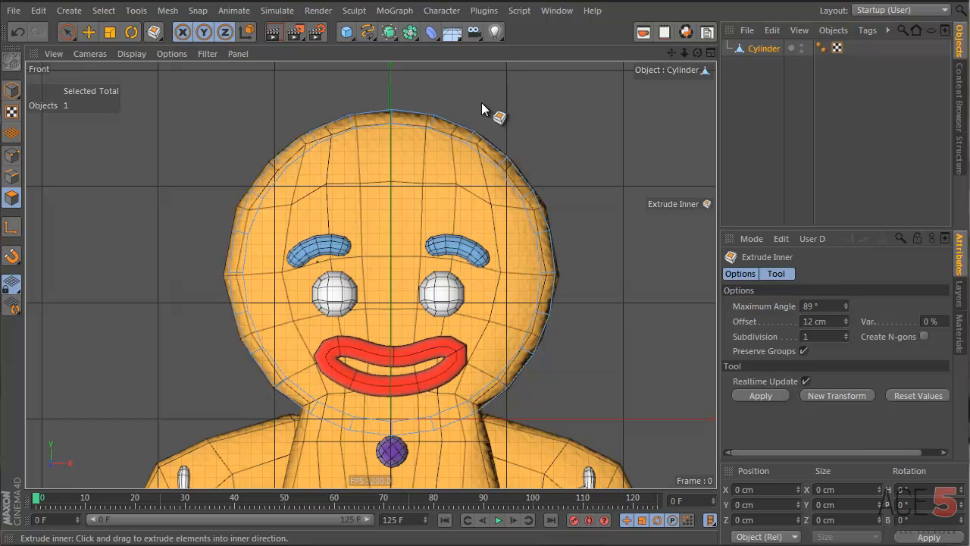
pyautogui.hotkey('shift', 'v')
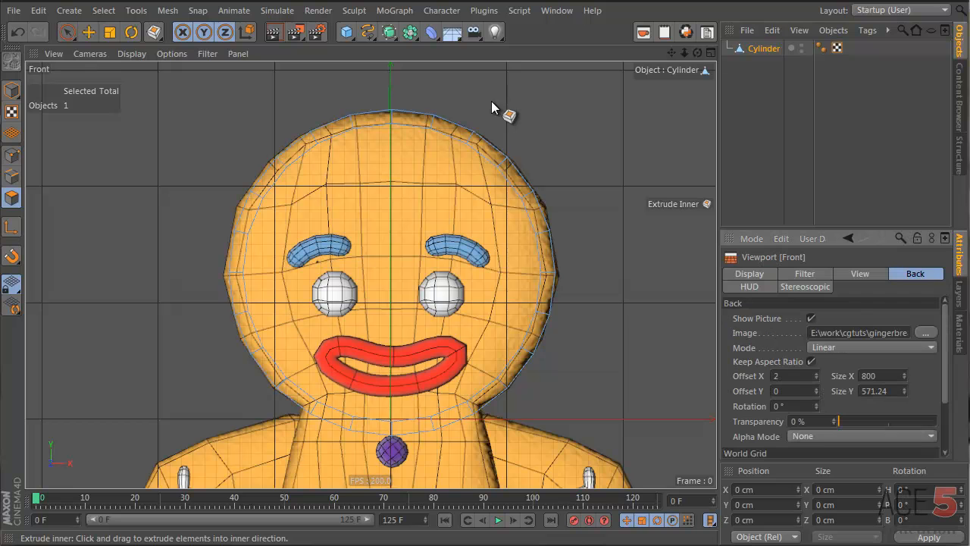
pyautogui.click(865, 274)
pyautogui.click(902, 274)
pyautogui.moveTo(840, 422); pyautogui.dragTo(931, 422)
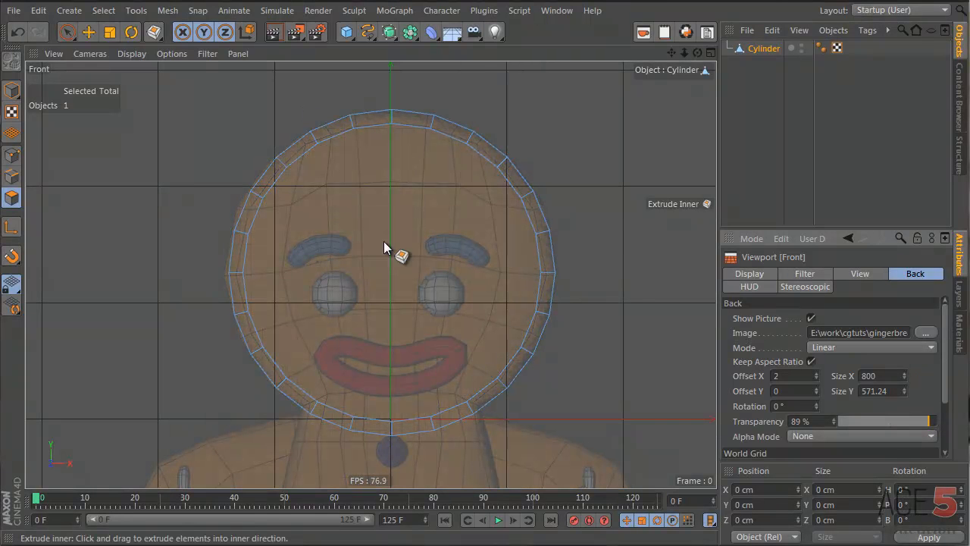
# - Compare the head ring with the dimmed reference, and check that a TrueSymmetry tag is available for the cylinder
pyautogui.click(778, 93)
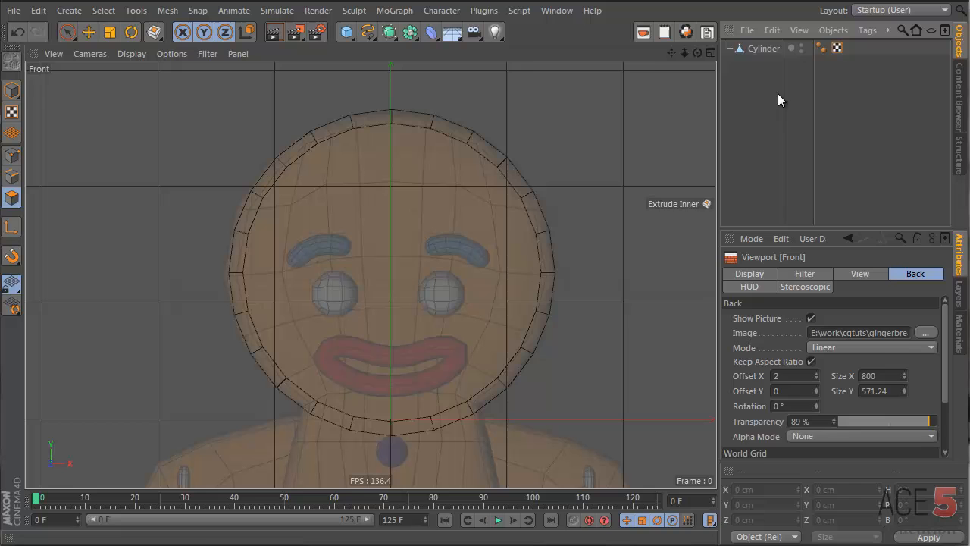
pyautogui.click(763, 48)
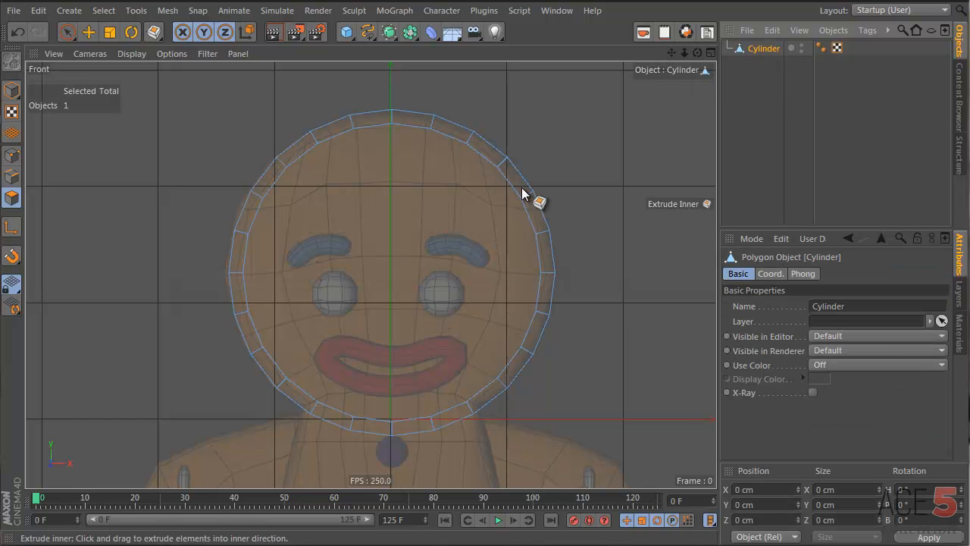
pyautogui.rightClick(766, 51)
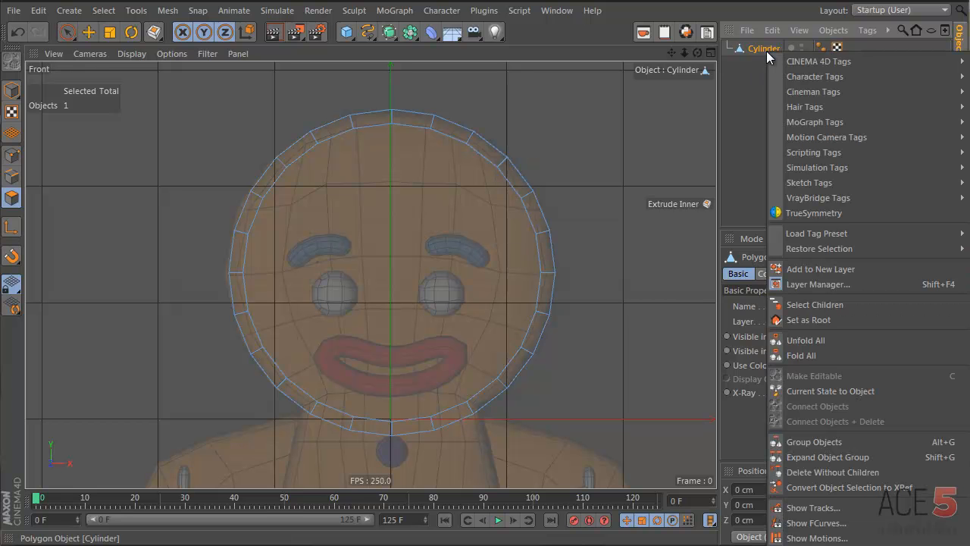
pyautogui.click(734, 122)
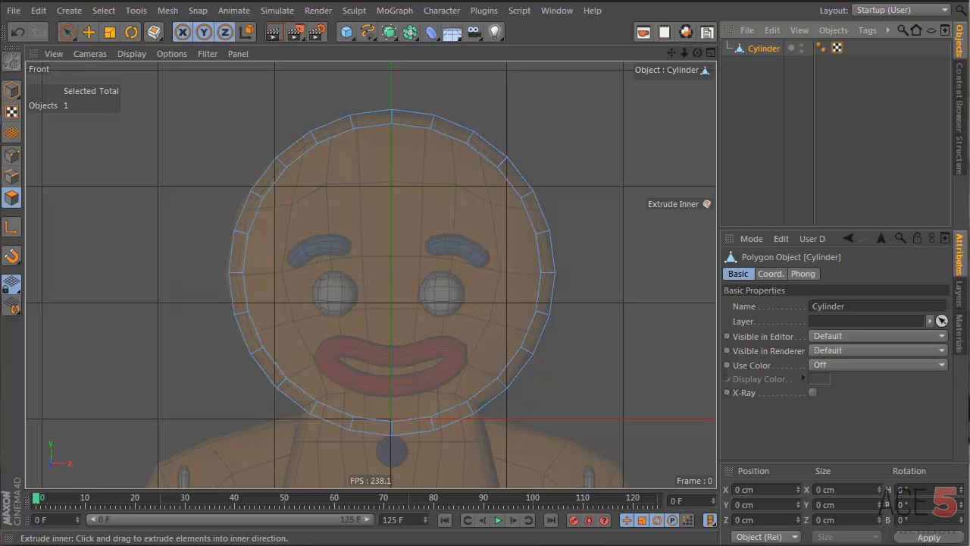
# - Switch to the web browser, search for "true symmetry" and open the TRUE Symmetry 1.3 page on C4D Cafe
pyautogui.hotkey('alt', 'Tab')
pyautogui.hotkey('ctrl', 't')
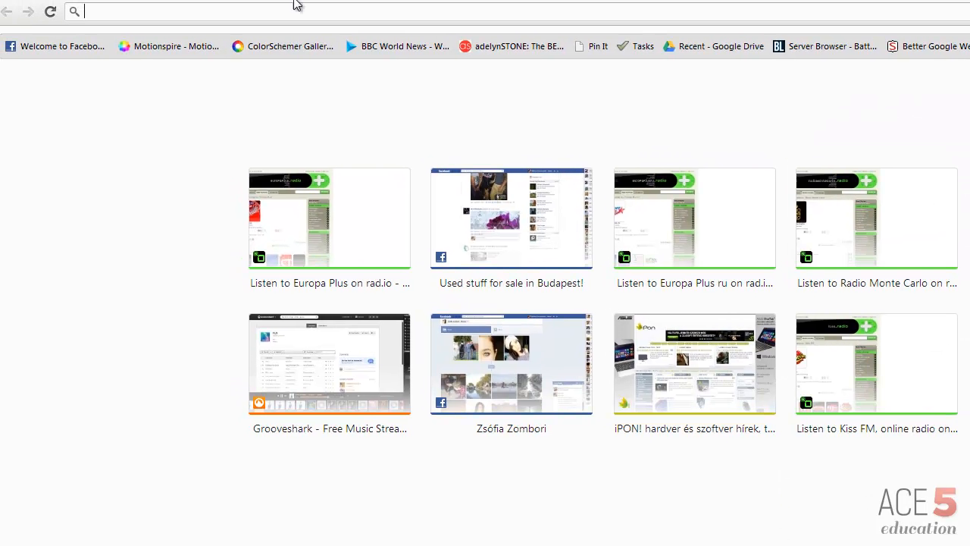
pyautogui.write('tr')
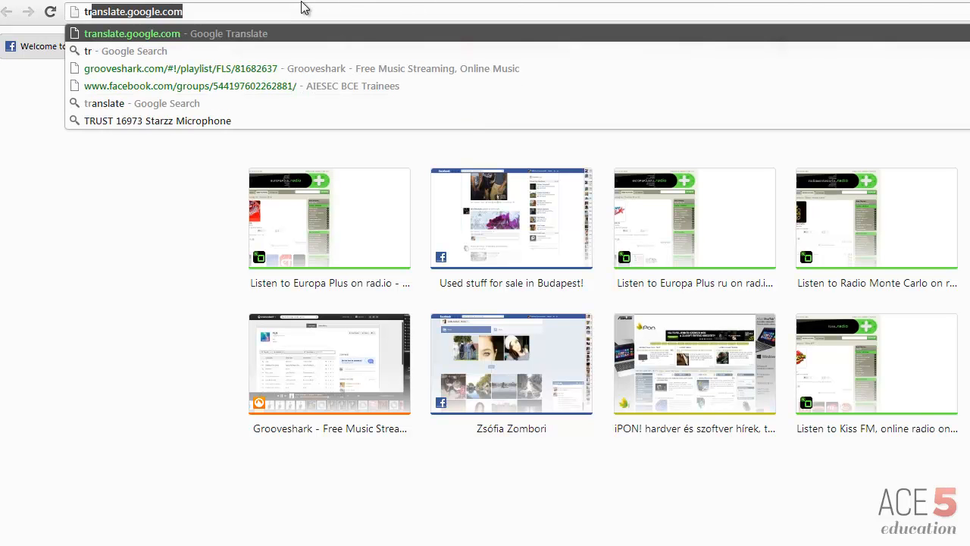
pyautogui.write('ue symmetry')
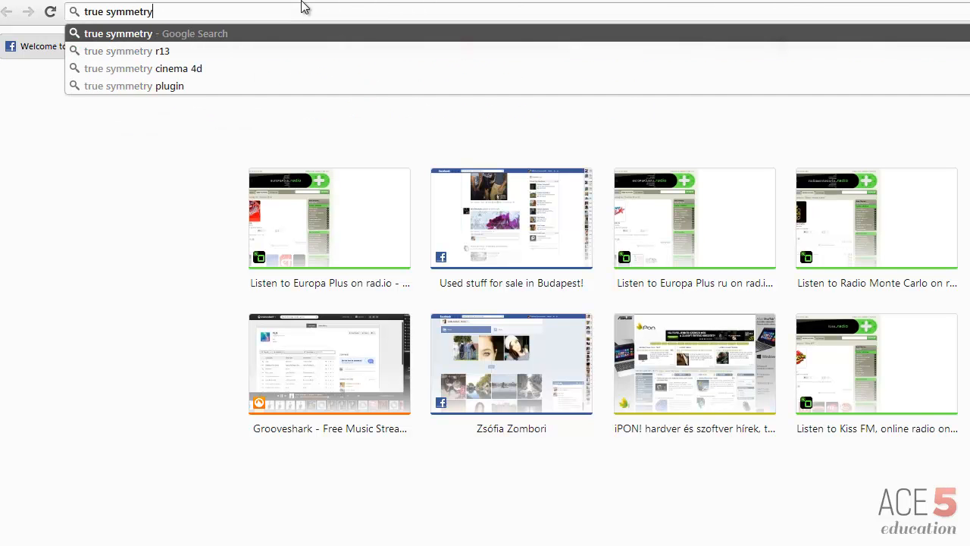
pyautogui.press('Return')
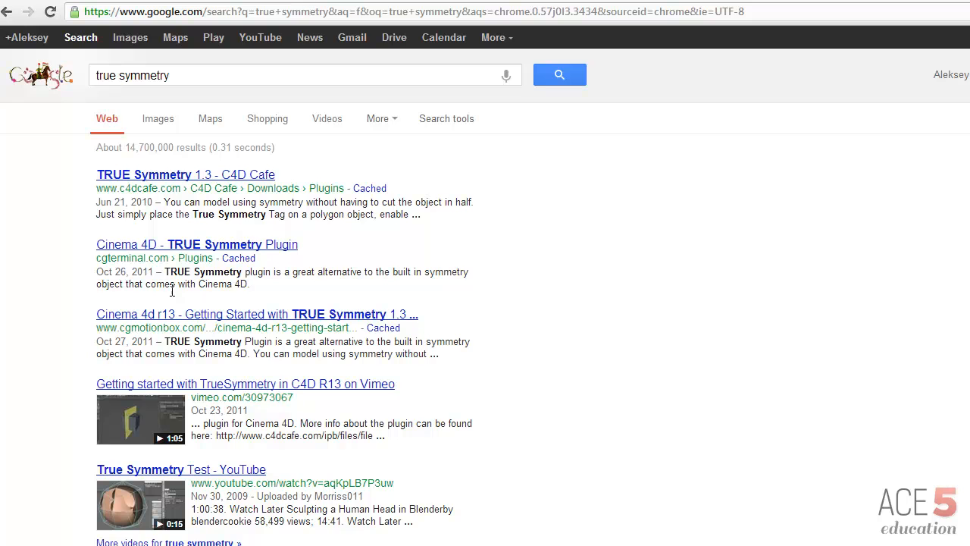
pyautogui.click(229, 180)
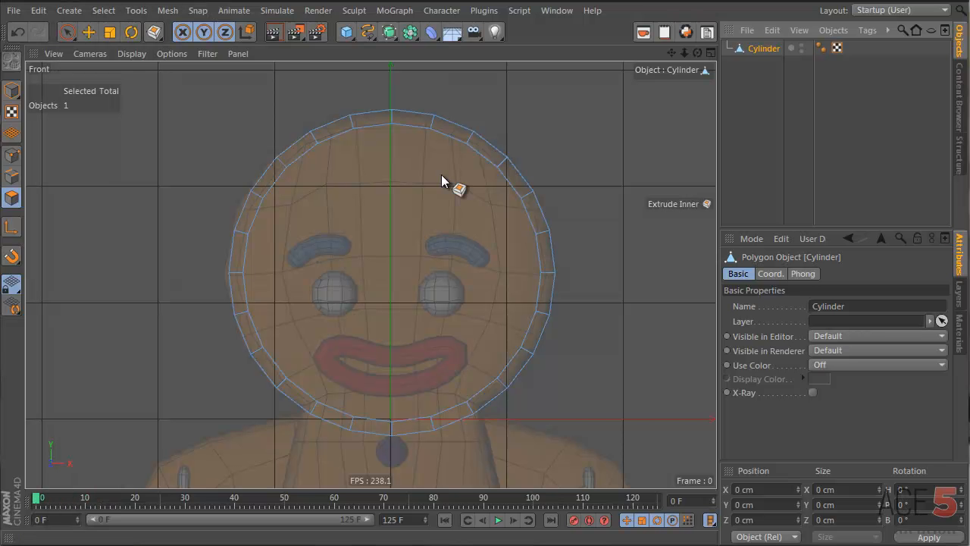
# - Switch back to Cinema 4D, add a TrueSymmetry tag to the cylinder and enable its symmetry
pyautogui.click(866, 30)
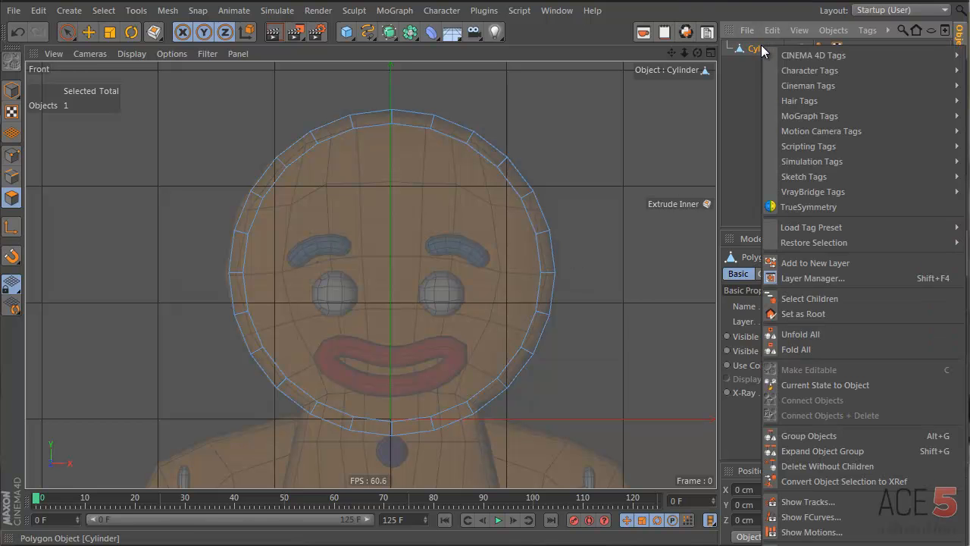
pyautogui.click(843, 207)
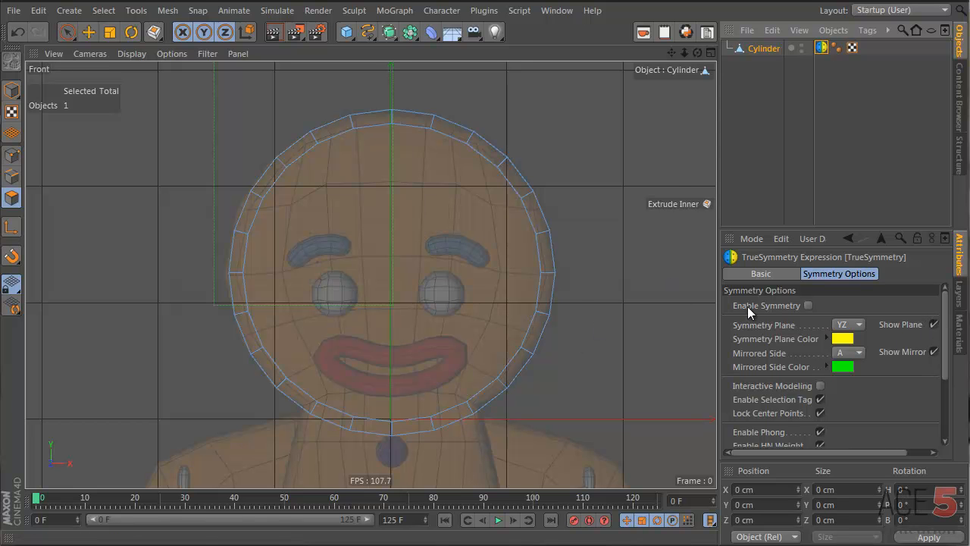
pyautogui.middleClick(279, 145)
pyautogui.keyDown('alt'); pyautogui.moveTo(223, 134); pyautogui.dragTo(597, 325); pyautogui.keyUp('alt')
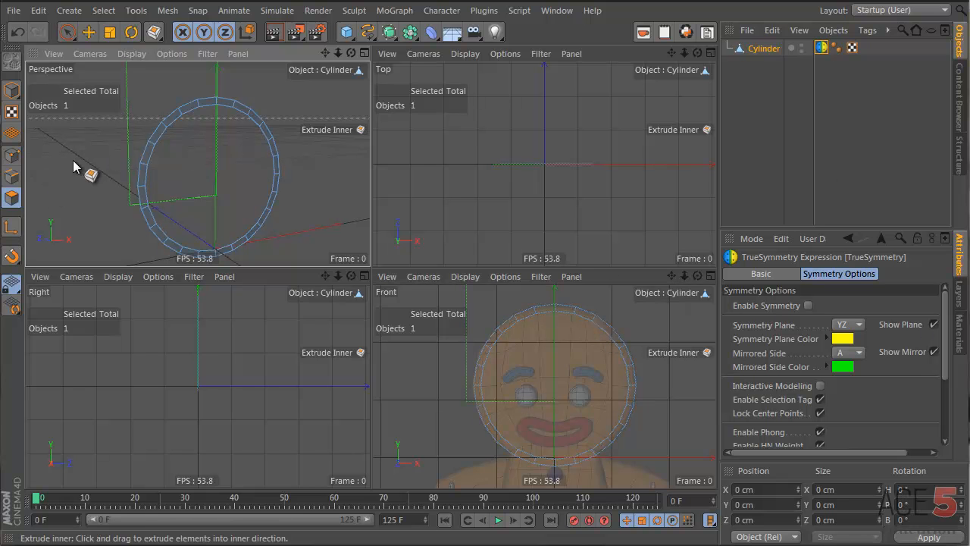
pyautogui.click(807, 305)
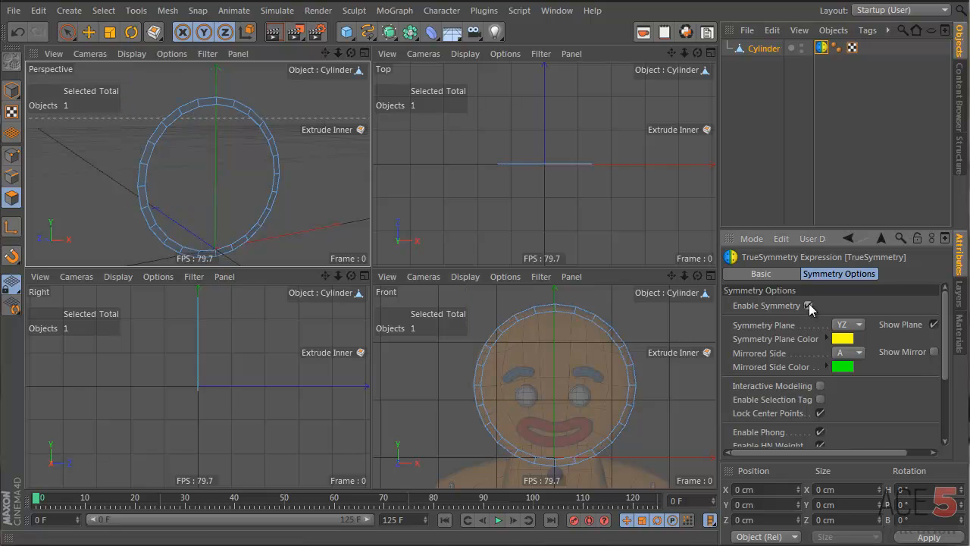
# - Select the ring points beside the mouth in the Front view and disable Show Plane on the TrueSymmetry tag
pyautogui.click(614, 421)
pyautogui.press('e')
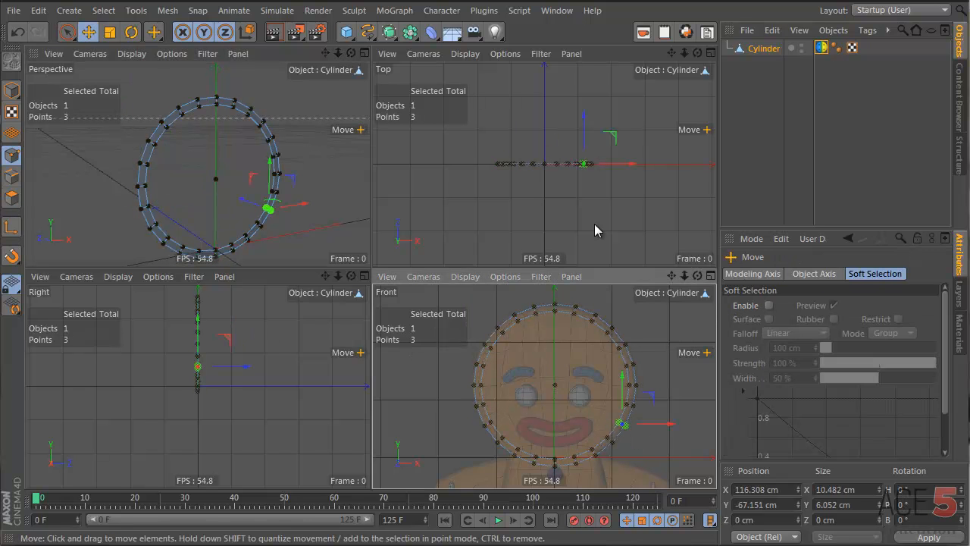
pyautogui.click(821, 47)
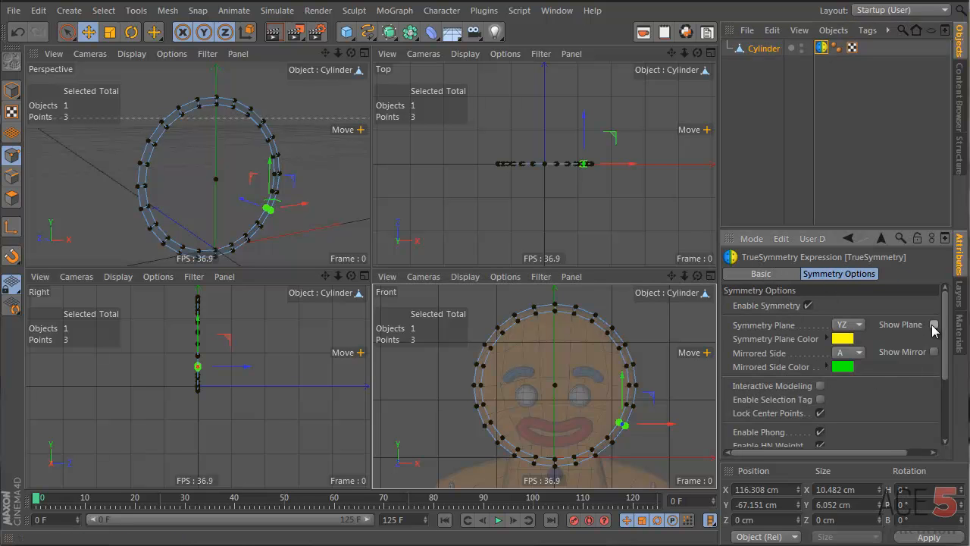
# - Test the symmetry by moving the ring's side points and its top centre points, undoing each move
pyautogui.keyDown('shift'); pyautogui.click(626, 406); pyautogui.keyUp('shift')
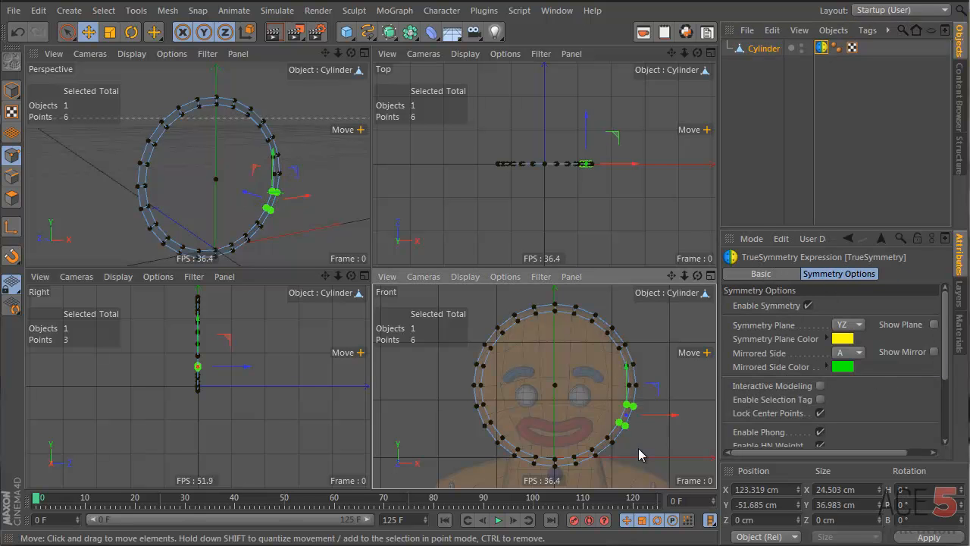
pyautogui.moveTo(648, 440)
pyautogui.mouseDown()
pyautogui.moveTo(660, 454)
pyautogui.moveTo(655, 443)
pyautogui.mouseUp()
pyautogui.hotkey('ctrl', 'z')
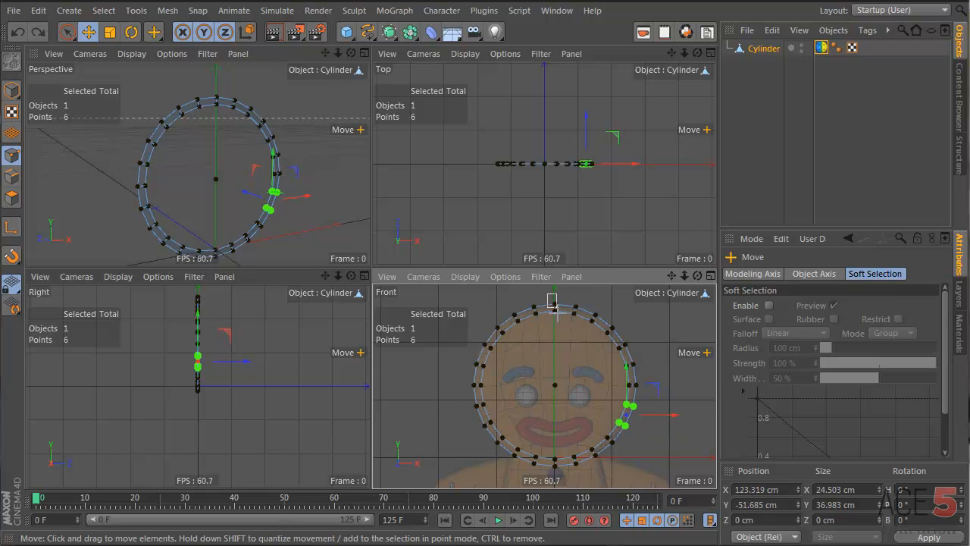
pyautogui.moveTo(552, 300); pyautogui.dragTo(586, 317)
pyautogui.hotkey('ctrl', 'z')
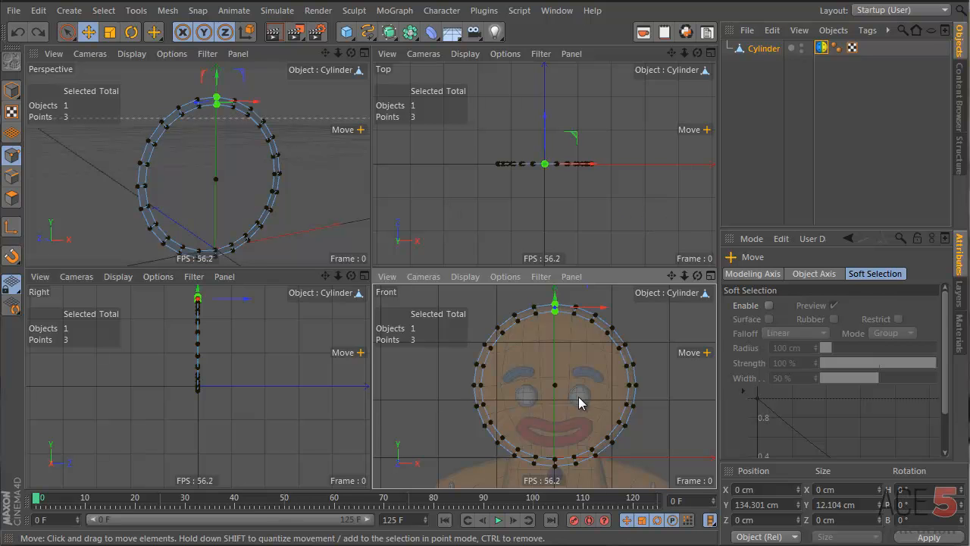
# - In an enlarged Front view, move the ring's upper left point pairs outward to follow the reference head outline
pyautogui.middleClick(593, 313)
pyautogui.keyDown('alt'); pyautogui.moveTo(395, 191); pyautogui.dragTo(374, 198, button='middle'); pyautogui.keyUp('alt')
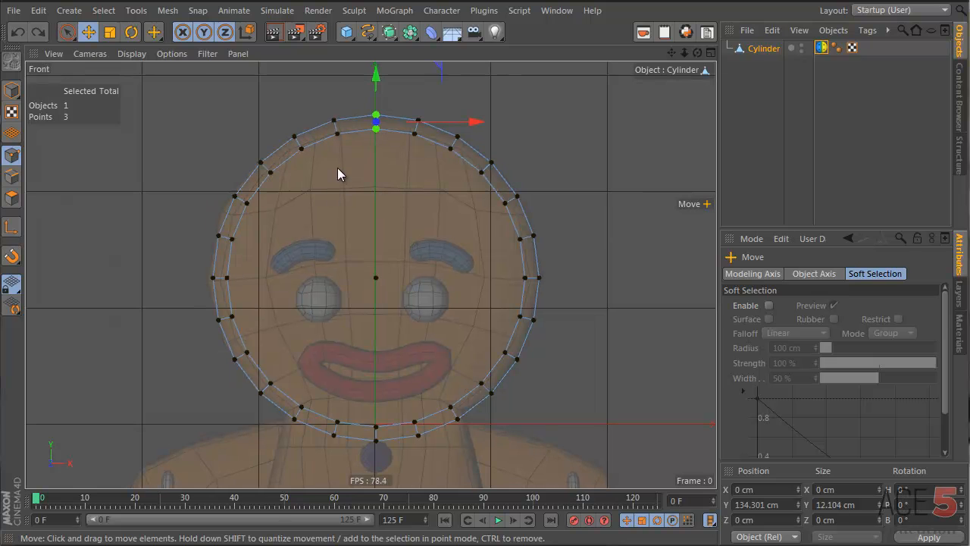
pyautogui.keyDown('alt'); pyautogui.moveTo(281, 176); pyautogui.dragTo(311, 153, button='right'); pyautogui.keyUp('alt')
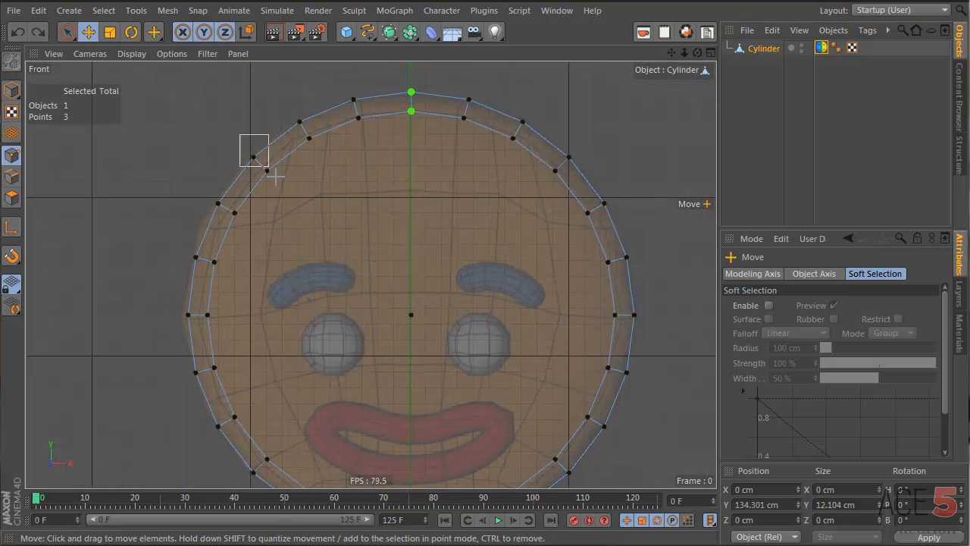
pyautogui.moveTo(275, 177); pyautogui.dragTo(288, 200)
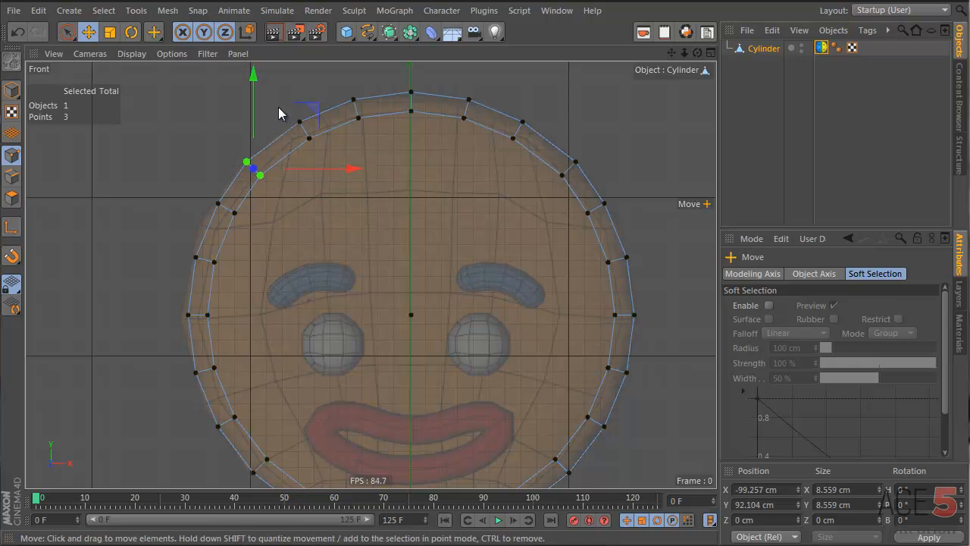
pyautogui.moveTo(278, 107); pyautogui.dragTo(323, 179)
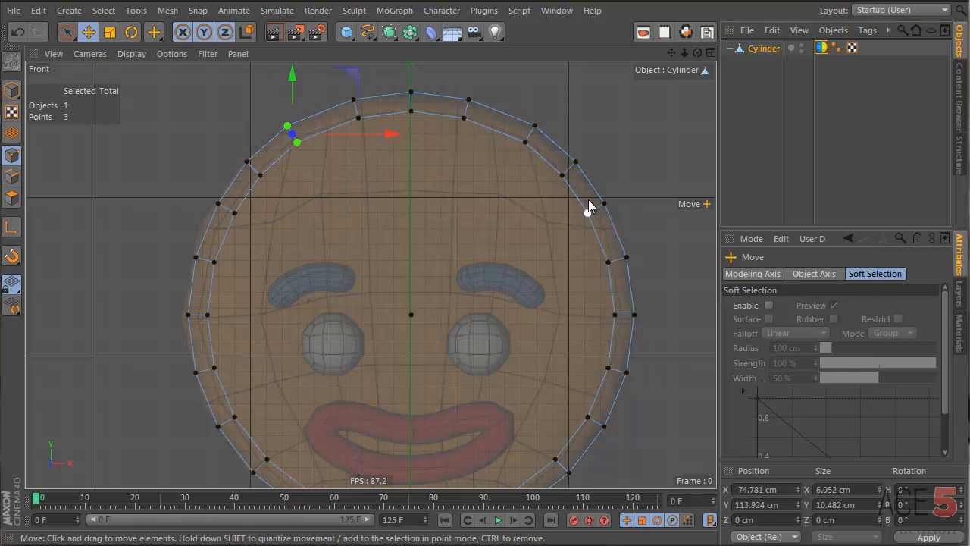
# - Reposition the ring's point pairs along the upper right side and beside the eyebrow to match the reference head outline
pyautogui.moveTo(622, 233); pyautogui.dragTo(622, 235)
pyautogui.moveTo(570, 245); pyautogui.dragTo(656, 291)
pyautogui.keyDown('shift'); pyautogui.click(626, 257); pyautogui.keyUp('shift')
pyautogui.moveTo(584, 276); pyautogui.dragTo(592, 286)
pyautogui.moveTo(557, 148); pyautogui.dragTo(606, 205)
pyautogui.moveTo(535, 219)
pyautogui.mouseDown()
pyautogui.moveTo(577, 207)
pyautogui.moveTo(539, 223)
pyautogui.mouseUp()
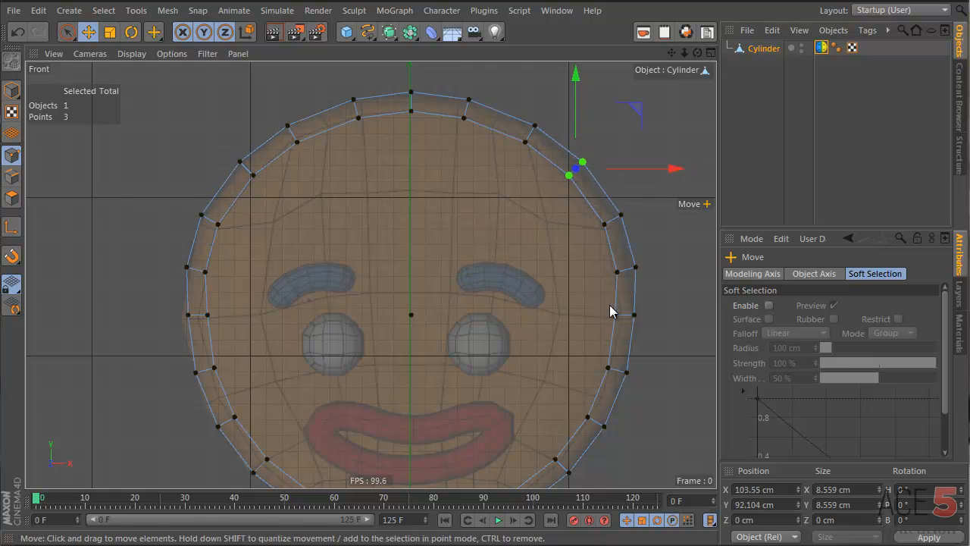
# - Delete the three bottom point pairs of the ring to open it at the neck
pyautogui.keyDown('alt'); pyautogui.moveTo(609, 305); pyautogui.dragTo(591, 283, button='middle'); pyautogui.keyUp('alt')
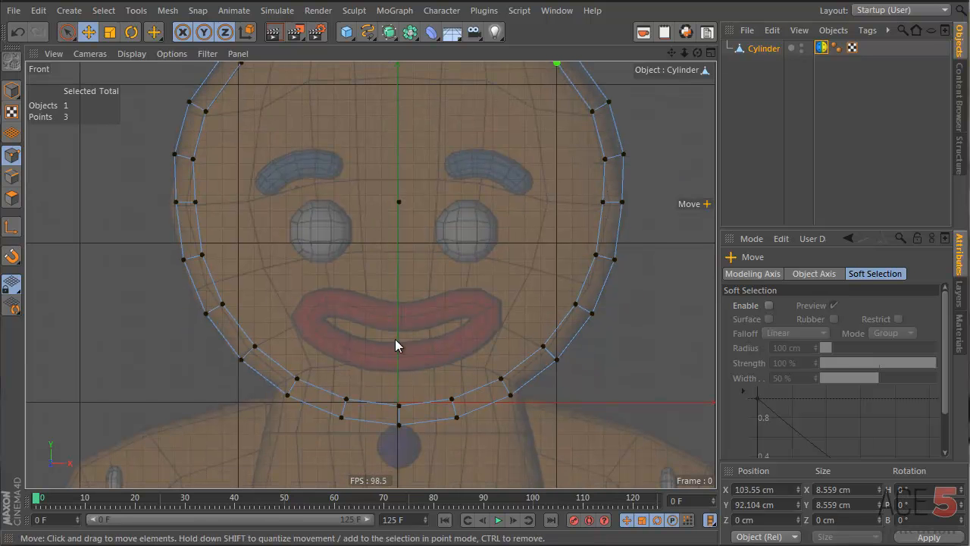
pyautogui.moveTo(320, 371); pyautogui.dragTo(479, 453)
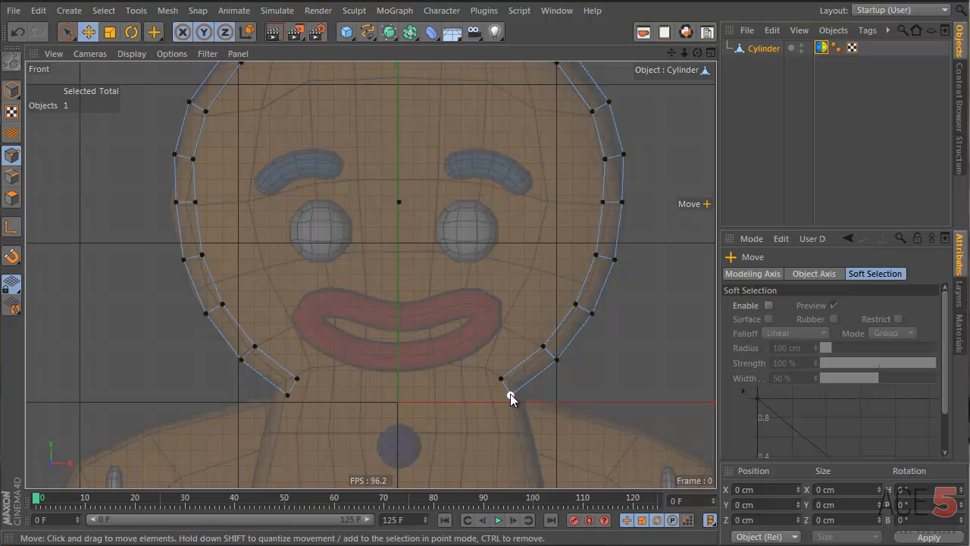
# - Try moving individual points near the ring's lower right open end, undoing each move
pyautogui.moveTo(510, 393); pyautogui.dragTo(523, 388)
pyautogui.moveTo(557, 361); pyautogui.dragTo(603, 374)
pyautogui.hotkey('ctrl', 'z')
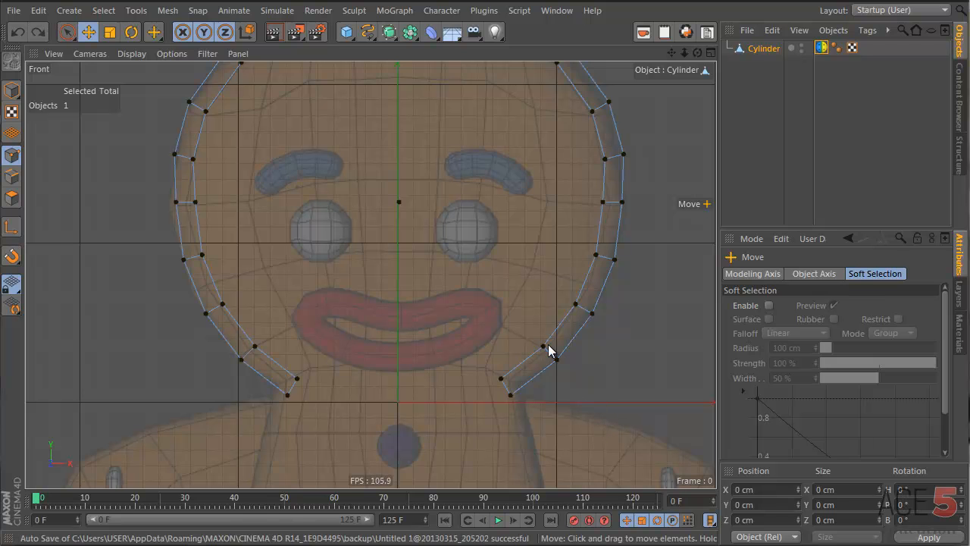
pyautogui.moveTo(543, 346); pyautogui.dragTo(522, 333)
pyautogui.hotkey('ctrl', 'z')
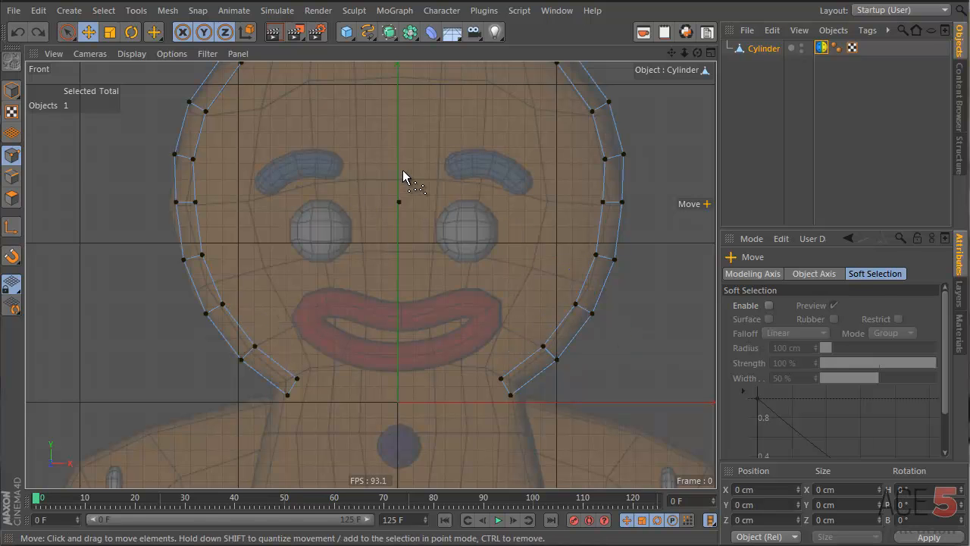
# - Select all points of the ring and run Optimize on them to merge duplicate points
pyautogui.hotkey('ctrl', 'a')
pyautogui.rightClick(306, 147)
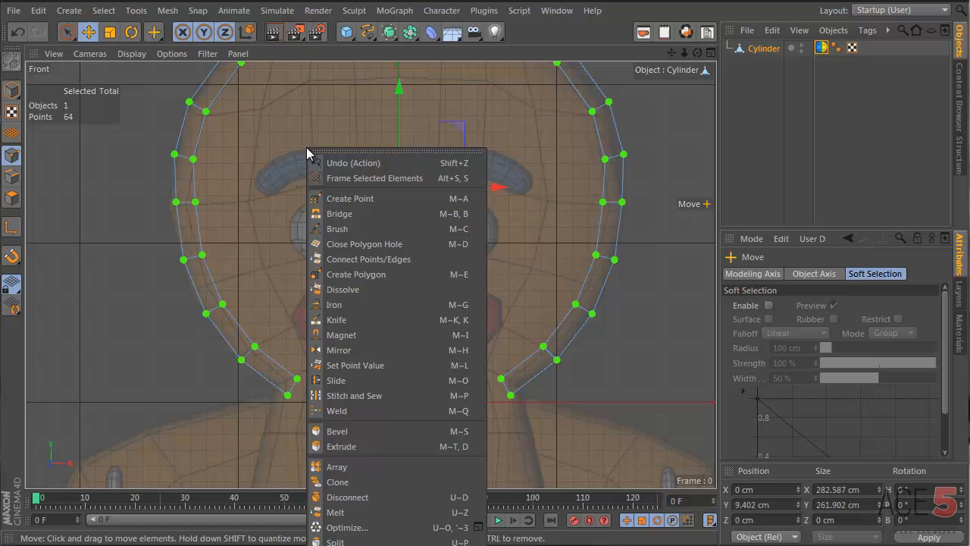
pyautogui.click(399, 529)
pyautogui.click(552, 193)
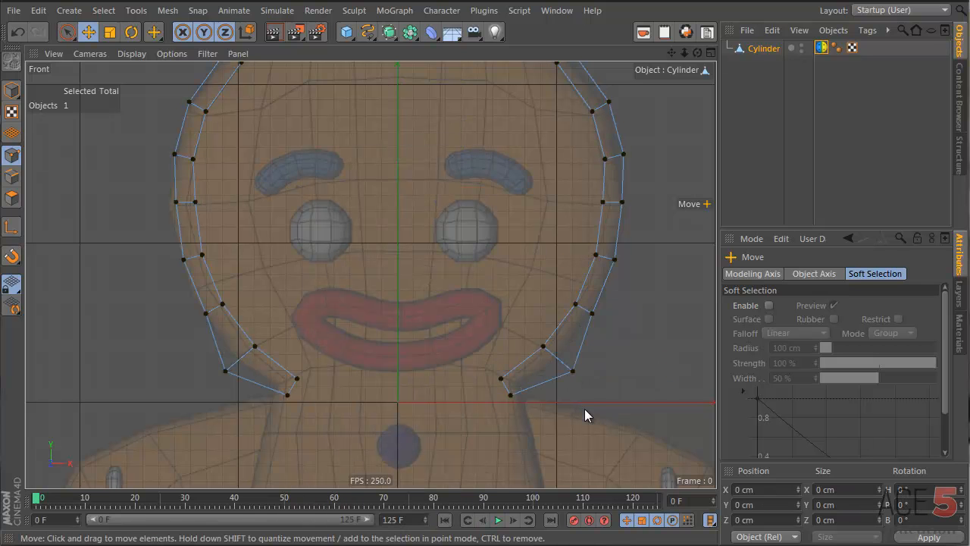
# - Move the ring's points from the lower right open end up to the cheek so they follow the reference edge loops
pyautogui.scroll(4, 524, 354)
pyautogui.moveTo(485, 396); pyautogui.dragTo(515, 408)
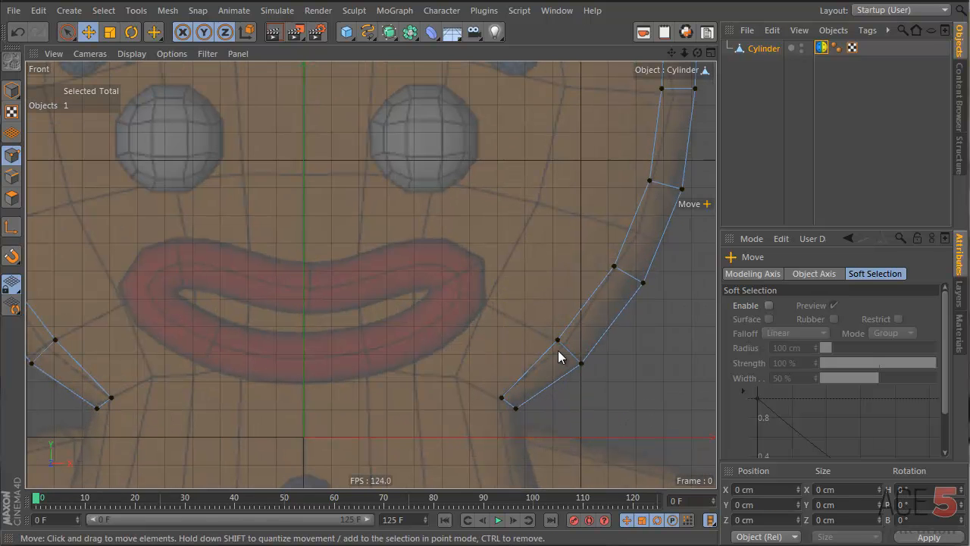
pyautogui.moveTo(558, 339); pyautogui.dragTo(567, 347)
pyautogui.moveTo(614, 265); pyautogui.dragTo(640, 233)
pyautogui.moveTo(644, 282); pyautogui.dragTo(665, 248)
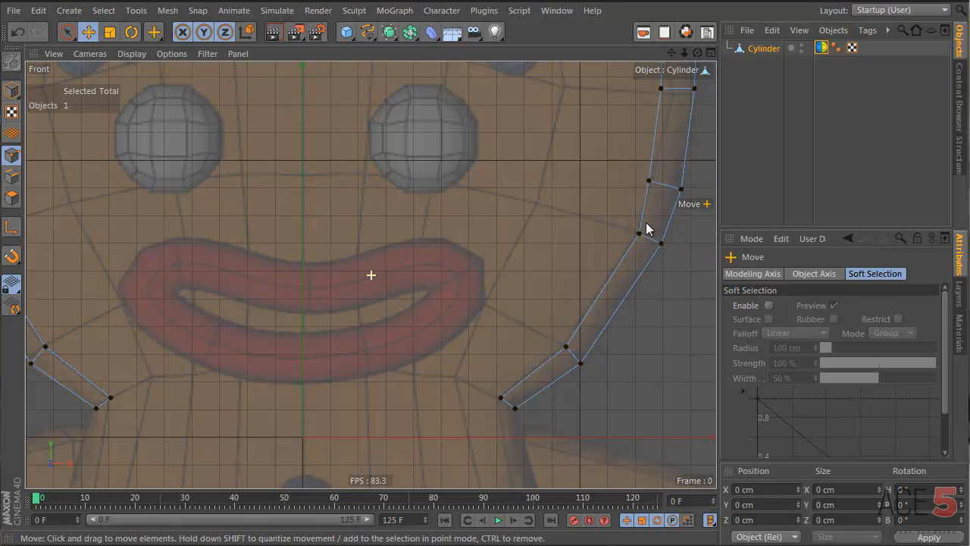
pyautogui.keyDown('alt'); pyautogui.moveTo(645, 223); pyautogui.dragTo(529, 366, button='middle'); pyautogui.keyUp('alt')
pyautogui.moveTo(576, 232); pyautogui.dragTo(557, 239)
# - Adjust the ring's inner points beside and above the right eyebrow to fit the reference topology
pyautogui.keyDown('alt'); pyautogui.moveTo(558, 239); pyautogui.dragTo(567, 297, button='middle'); pyautogui.keyUp('alt')
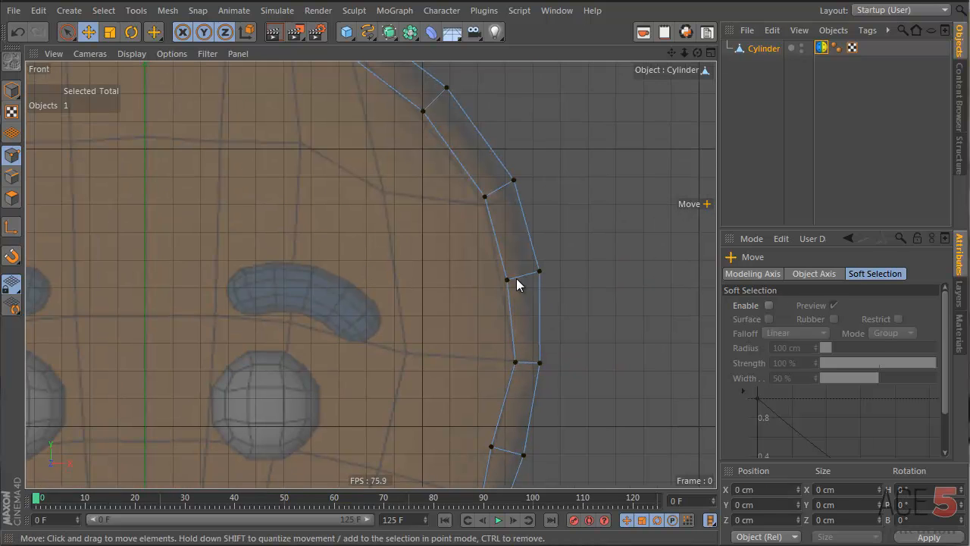
pyautogui.moveTo(508, 278); pyautogui.dragTo(500, 280)
pyautogui.moveTo(485, 196); pyautogui.dragTo(516, 195)
pyautogui.keyDown('alt'); pyautogui.moveTo(449, 130); pyautogui.dragTo(486, 231, button='middle'); pyautogui.keyUp('alt')
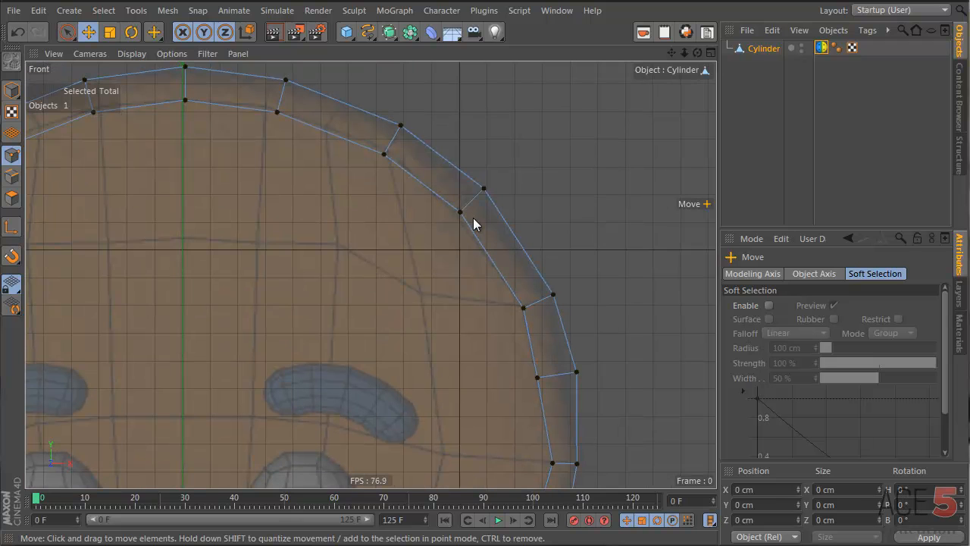
pyautogui.moveTo(460, 212); pyautogui.dragTo(476, 196)
# - Move the point pairs at the upper right and just right of the ring's top centre onto the reference edges
pyautogui.keyDown('alt'); pyautogui.moveTo(387, 146); pyautogui.dragTo(435, 199, button='middle'); pyautogui.keyUp('alt')
pyautogui.click(431, 204)
pyautogui.moveTo(429, 203); pyautogui.dragTo(457, 179)
pyautogui.moveTo(325, 165); pyautogui.dragTo(316, 134)
pyautogui.click(467, 220)
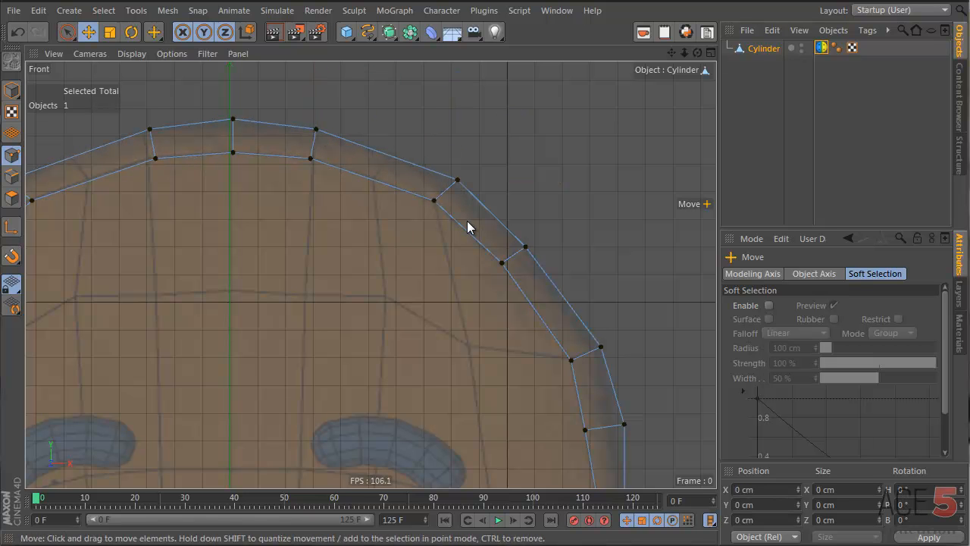
# - Cut a new edge with the Knife in Loop mode midway across the long segment right of the ring's top centre
pyautogui.moveTo(470, 242)
pyautogui.keyDown('alt'); pyautogui.mouseDown(button='middle')
pyautogui.moveTo(447, 250)
pyautogui.moveTo(460, 245)
pyautogui.mouseUp(button='middle'); pyautogui.keyUp('alt')
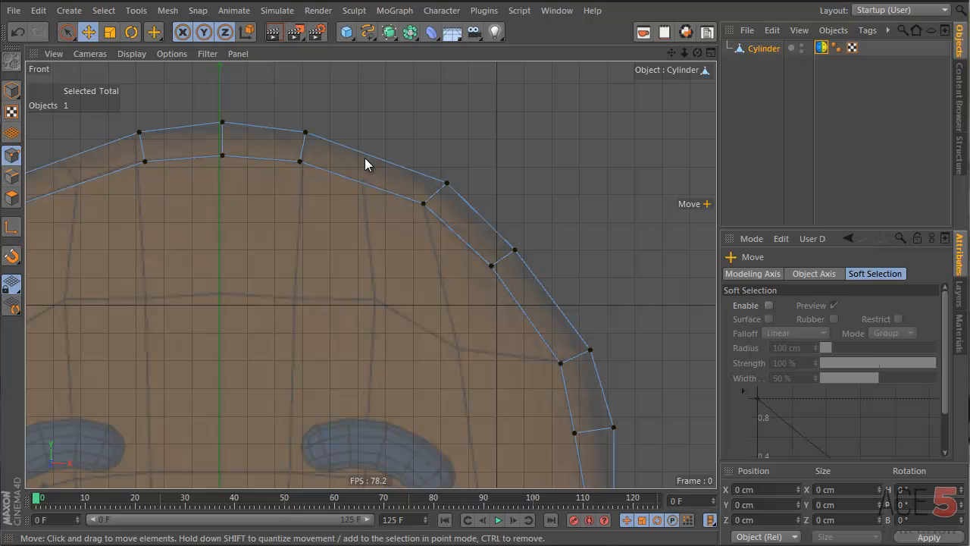
pyautogui.press('k')
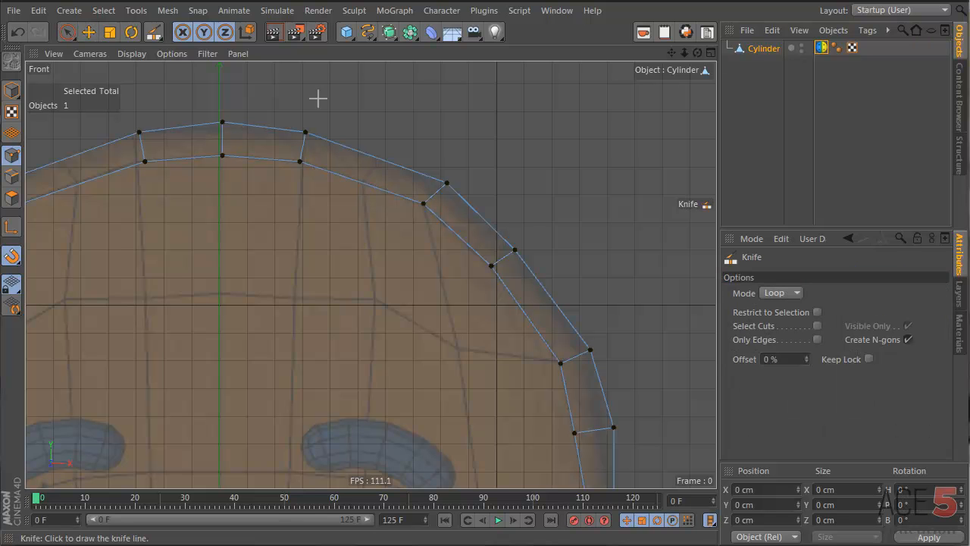
pyautogui.click(790, 294)
pyautogui.click(790, 293)
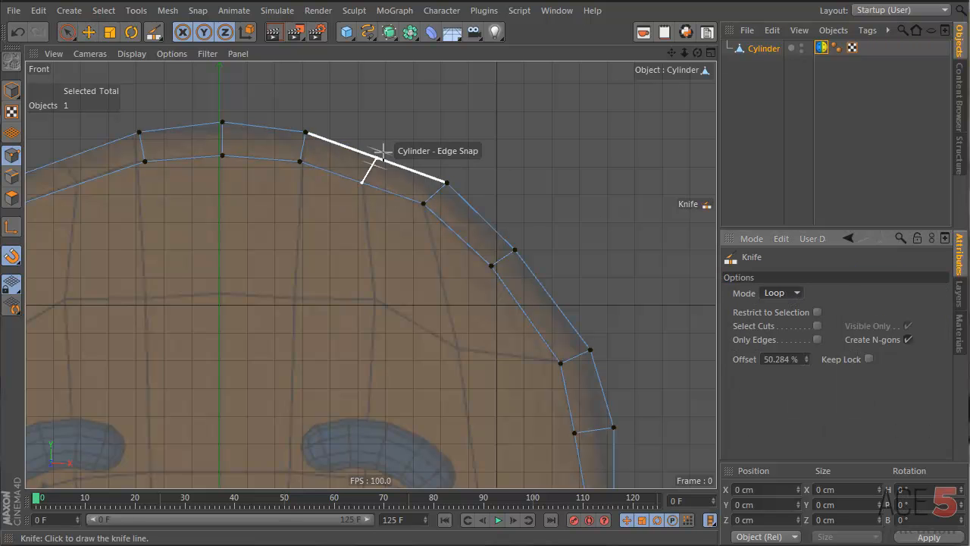
pyautogui.click(781, 291)
pyautogui.click(781, 291)
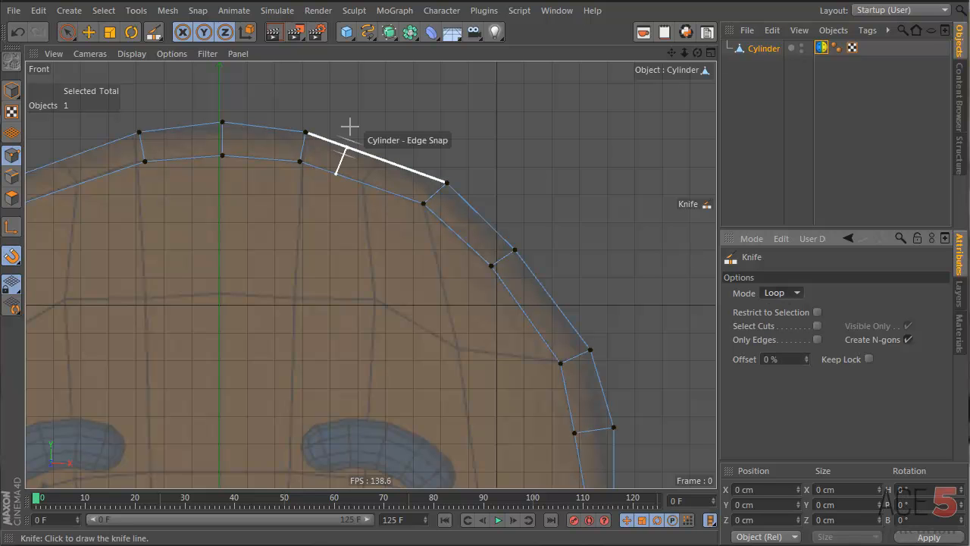
pyautogui.click(383, 143)
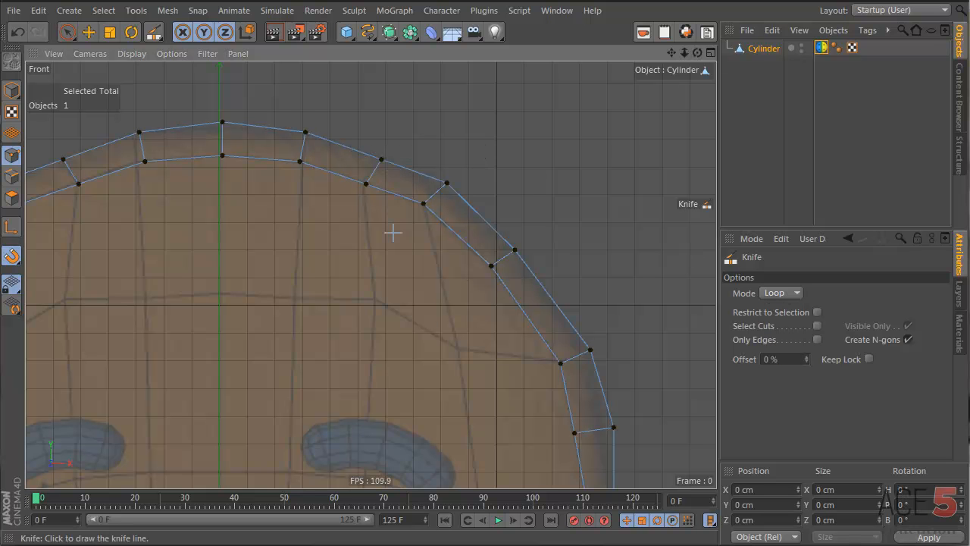
# - Fine-tune the points of the new cut and the adjacent upper right outer point to smooth the head outline
pyautogui.press('e')
pyautogui.moveTo(366, 185); pyautogui.dragTo(361, 181)
pyautogui.click(409, 163)
pyautogui.moveTo(444, 185); pyautogui.dragTo(440, 189)
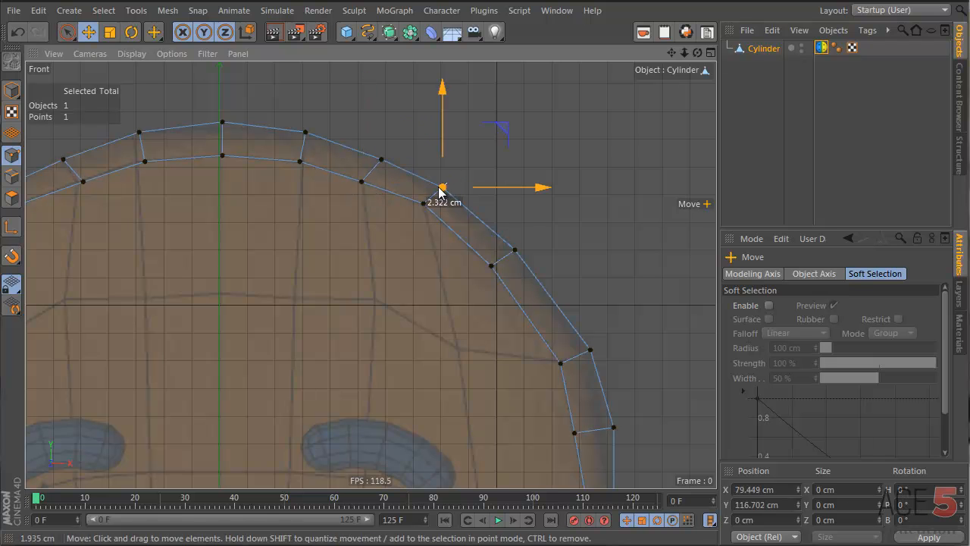
pyautogui.click(347, 168)
pyautogui.moveTo(381, 158)
pyautogui.mouseDown()
pyautogui.moveTo(388, 145)
pyautogui.moveTo(381, 158)
pyautogui.mouseUp()
pyautogui.click(403, 181)
# - Select the two surplus cross edges above and below eye level on the ring's right side and dissolve them
pyautogui.keyDown('alt'); pyautogui.moveTo(635, 334); pyautogui.dragTo(464, 239, button='middle'); pyautogui.keyUp('alt')
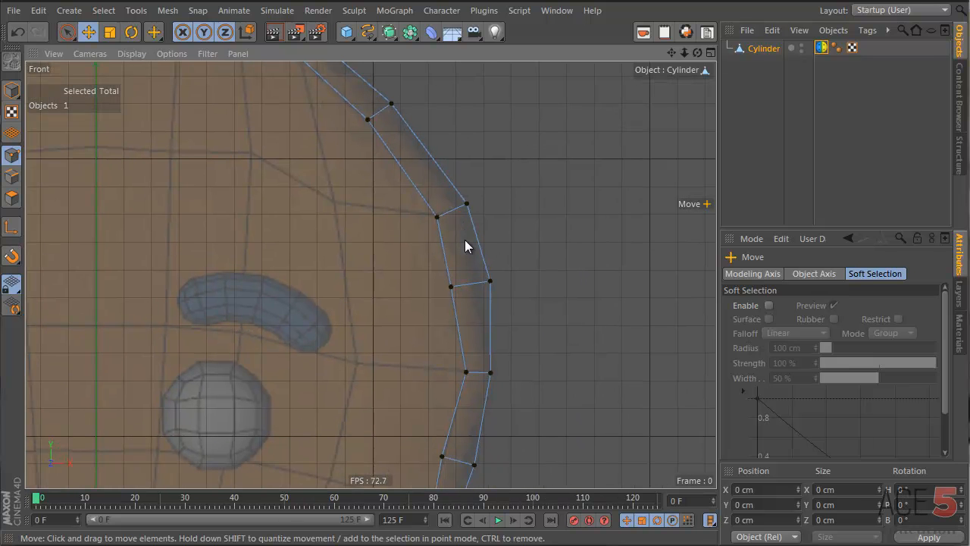
pyautogui.click(11, 176)
pyautogui.click(455, 285)
pyautogui.keyDown('alt'); pyautogui.moveTo(527, 358); pyautogui.dragTo(533, 221, button='middle'); pyautogui.keyUp('alt')
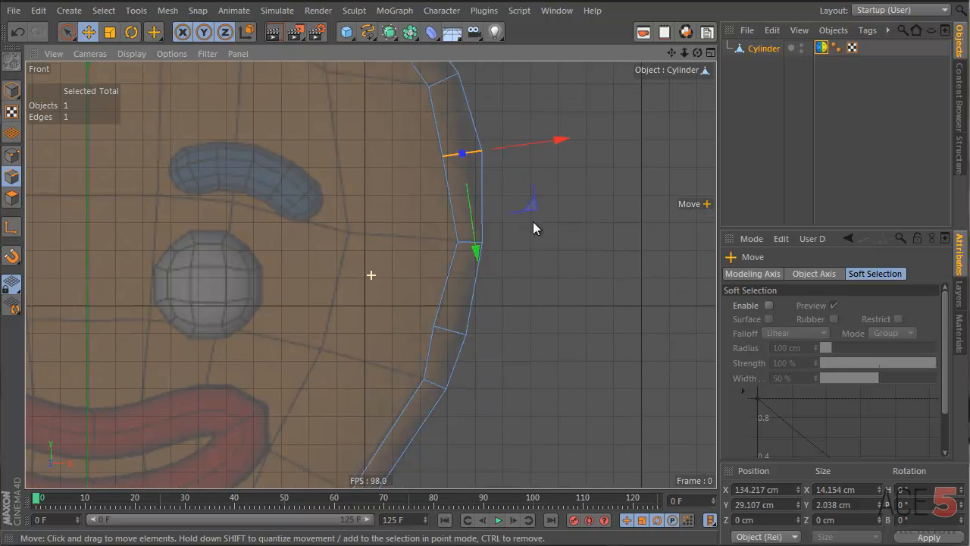
pyautogui.keyDown('shift'); pyautogui.click(449, 304); pyautogui.keyUp('shift')
pyautogui.keyDown('alt'); pyautogui.moveTo(578, 342); pyautogui.dragTo(497, 401, button='middle'); pyautogui.keyUp('alt')
pyautogui.rightClick(513, 181)
pyautogui.click(549, 119)
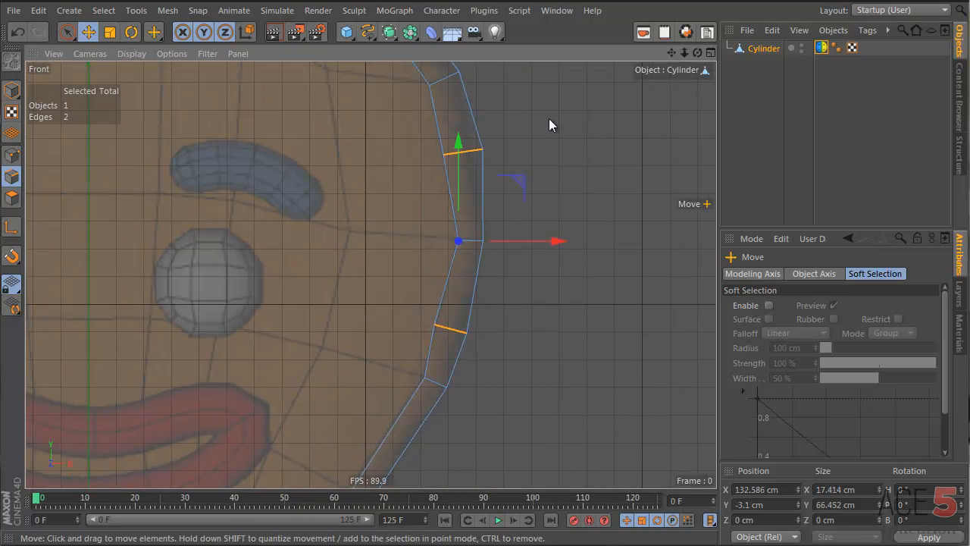
pyautogui.rightClick(549, 125)
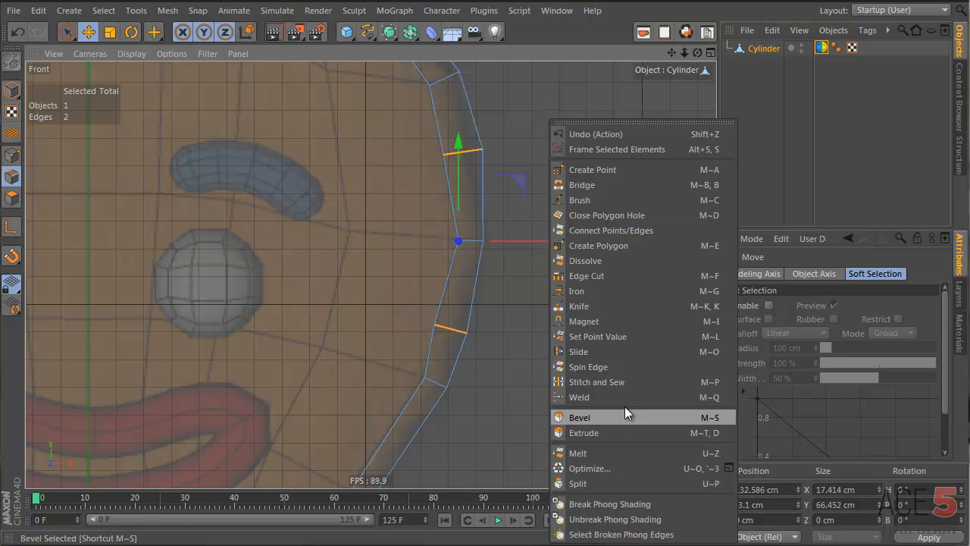
pyautogui.click(610, 258)
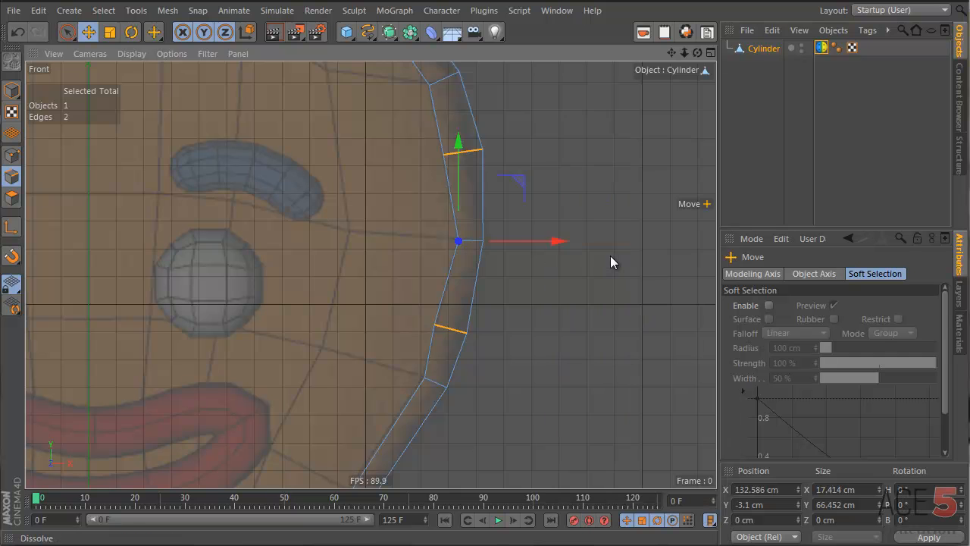
# - Extrude the two inner edges at the ring's top centre down to below the mouth and narrow the strip's lower end to about 40 cm
pyautogui.keyDown('alt'); pyautogui.moveTo(426, 170); pyautogui.dragTo(469, 277, button='middle'); pyautogui.keyUp('alt')
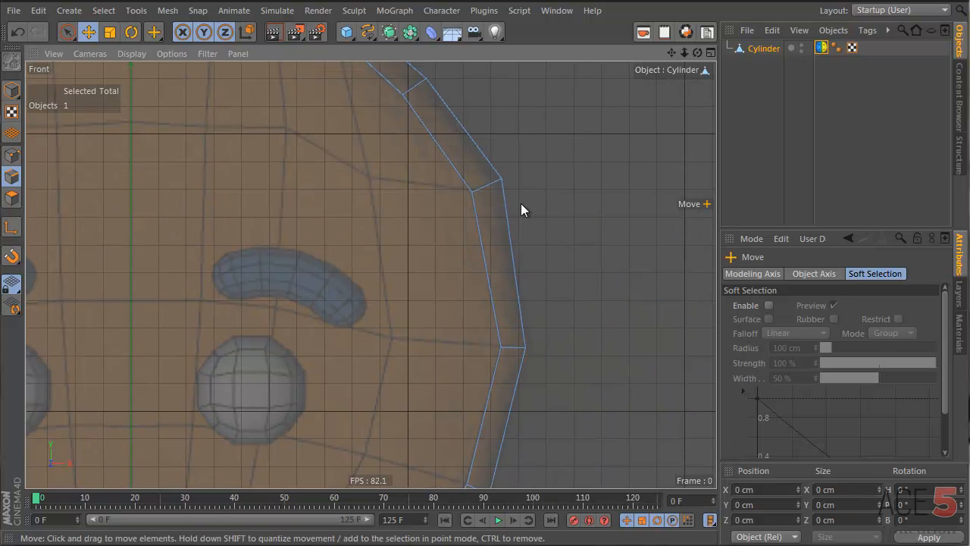
pyautogui.keyDown('alt'); pyautogui.moveTo(509, 165); pyautogui.dragTo(447, 256, button='right'); pyautogui.keyUp('alt')
pyautogui.keyDown('alt'); pyautogui.moveTo(415, 192); pyautogui.dragTo(470, 270, button='middle'); pyautogui.keyUp('alt')
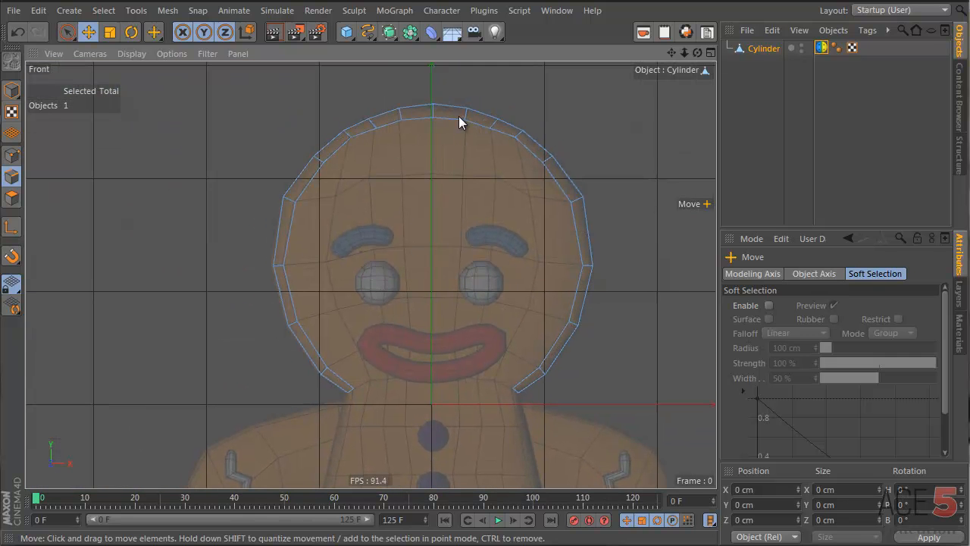
pyautogui.click(419, 120)
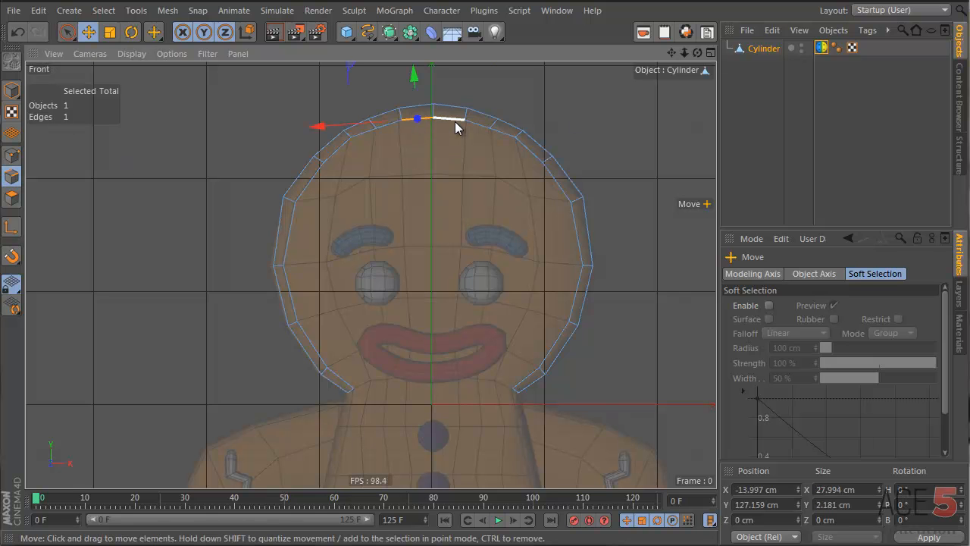
pyautogui.keyDown('shift'); pyautogui.click(455, 121); pyautogui.keyUp('shift')
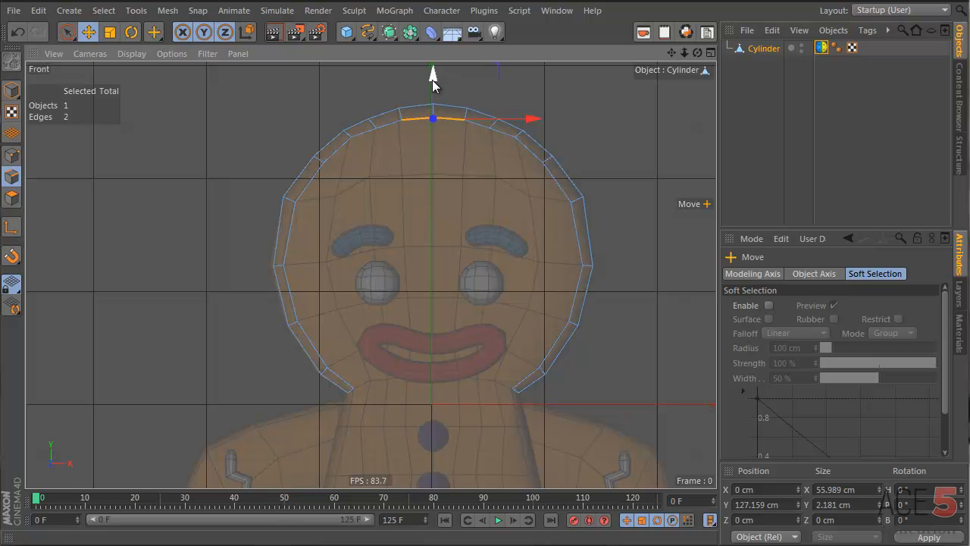
pyautogui.moveTo(433, 79); pyautogui.dragTo(445, 339)
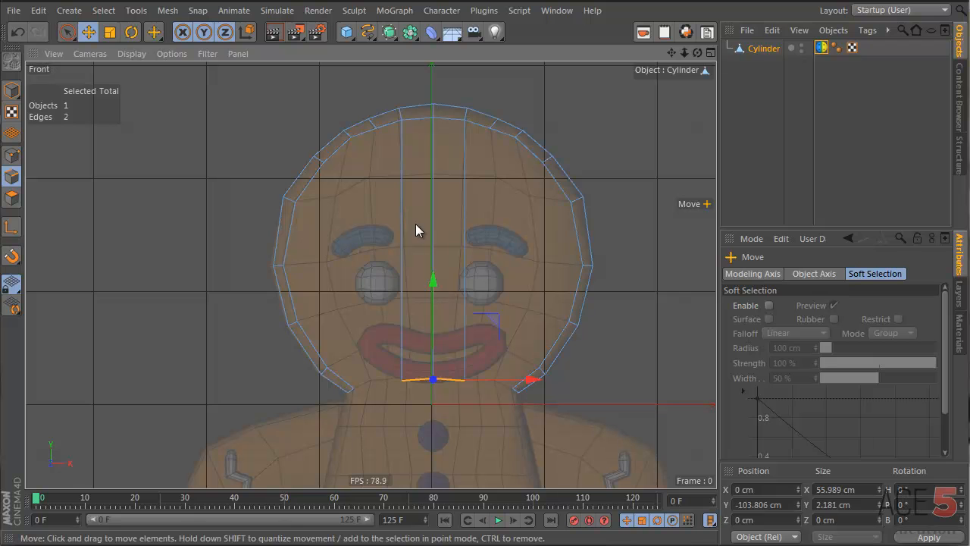
pyautogui.press('Return')
pyautogui.moveTo(409, 403)
pyautogui.mouseDown()
pyautogui.moveTo(404, 386)
pyautogui.moveTo(426, 410)
pyautogui.mouseUp()
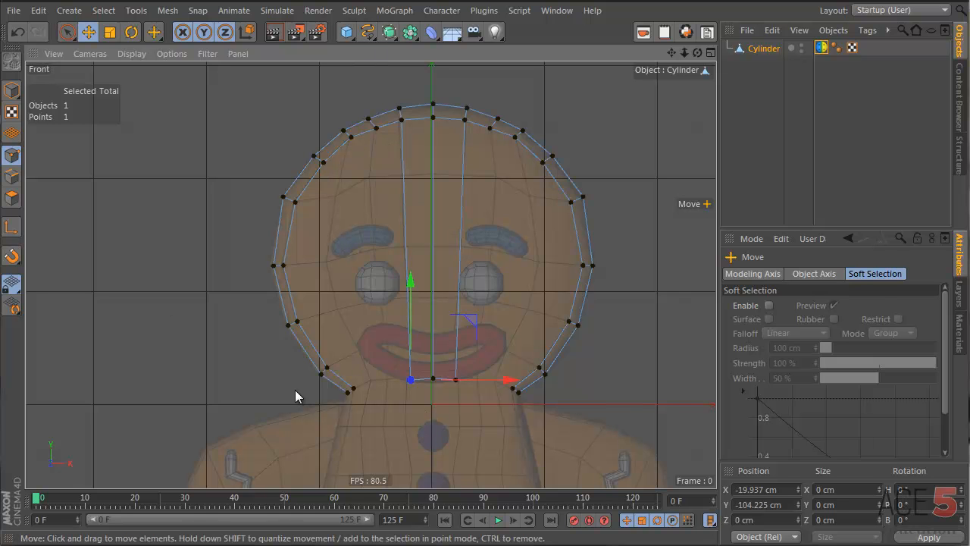
pyautogui.press('Return')
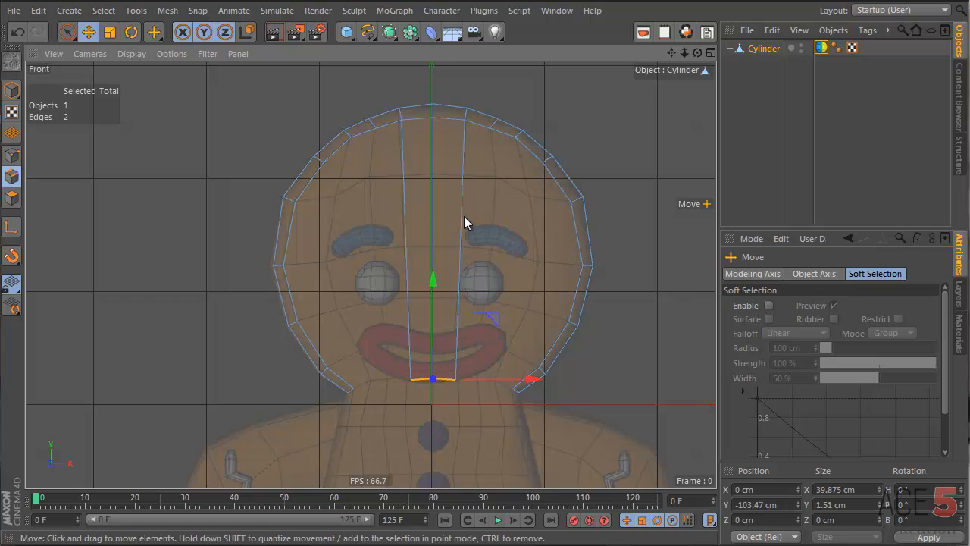
pyautogui.rightClick(340, 237)
pyautogui.click(395, 304)
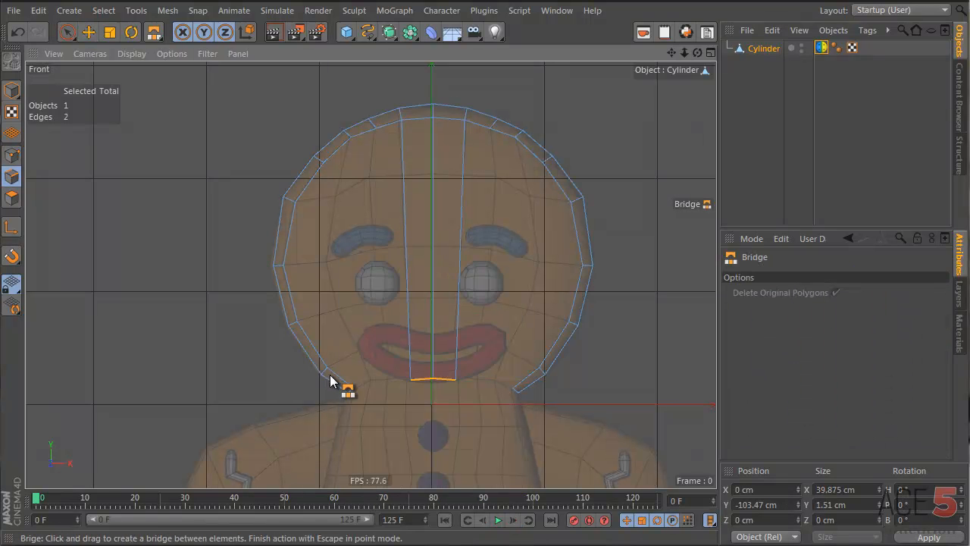
pyautogui.moveTo(331, 372); pyautogui.dragTo(410, 356)
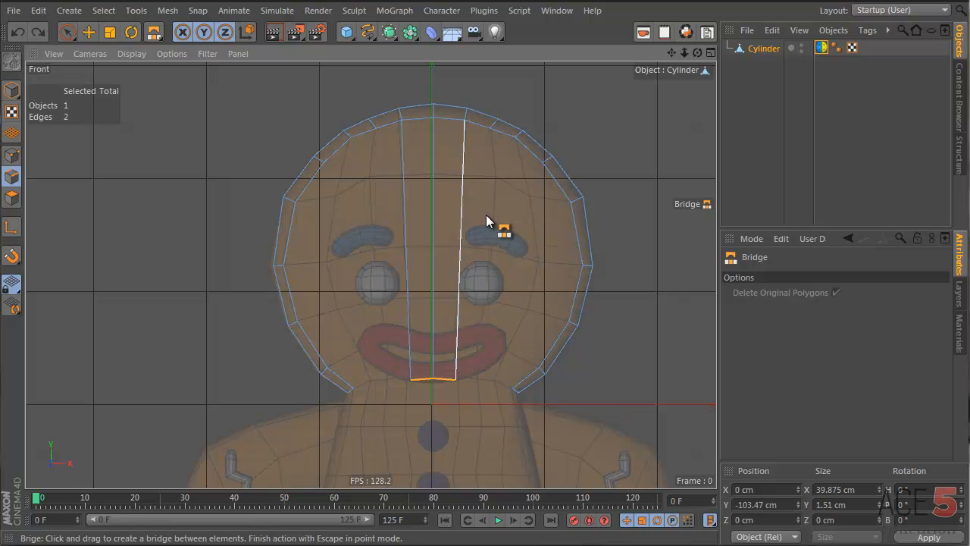
# - Loop-cut the centre strip at forehead, brow, eye and mouth height and bridge the head ring's inner left edges to it from chin to forehead
pyautogui.press('k')
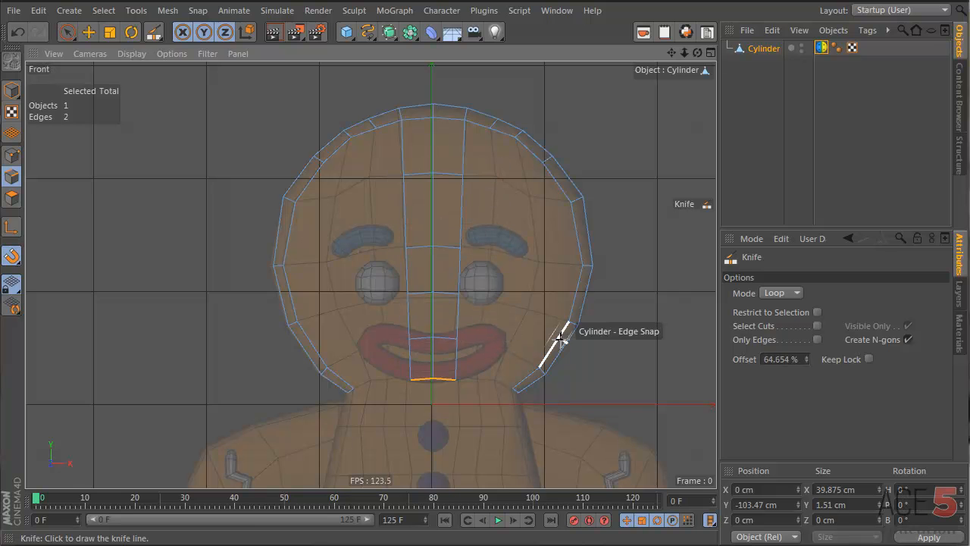
pyautogui.rightClick(359, 225)
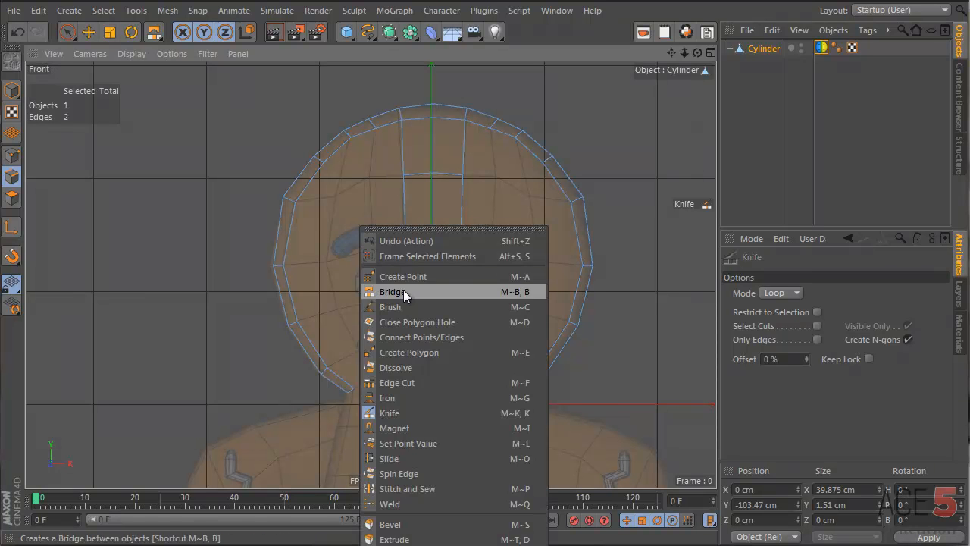
pyautogui.click(393, 291)
pyautogui.moveTo(352, 380); pyautogui.dragTo(397, 356)
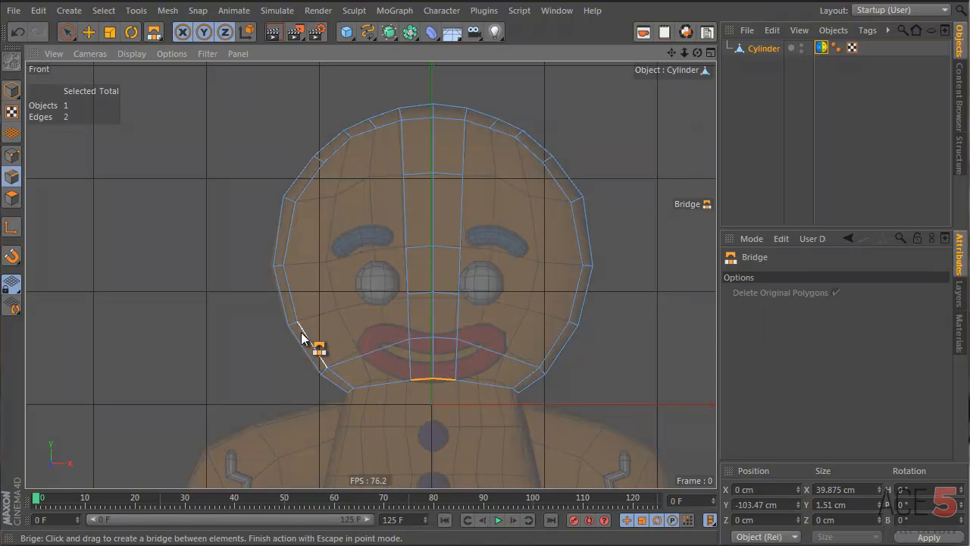
pyautogui.moveTo(314, 340); pyautogui.dragTo(404, 314)
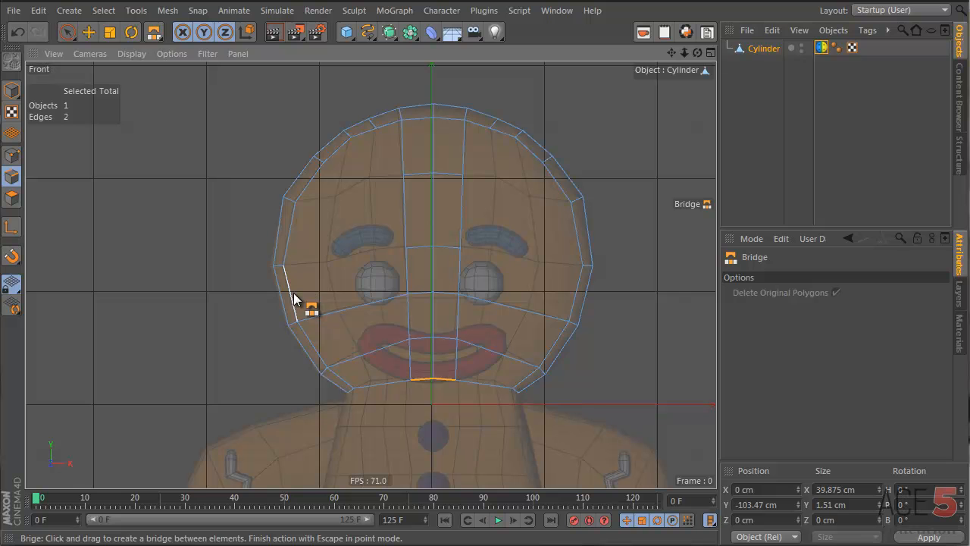
pyautogui.moveTo(295, 298); pyautogui.dragTo(388, 270)
pyautogui.moveTo(292, 229); pyautogui.dragTo(389, 219)
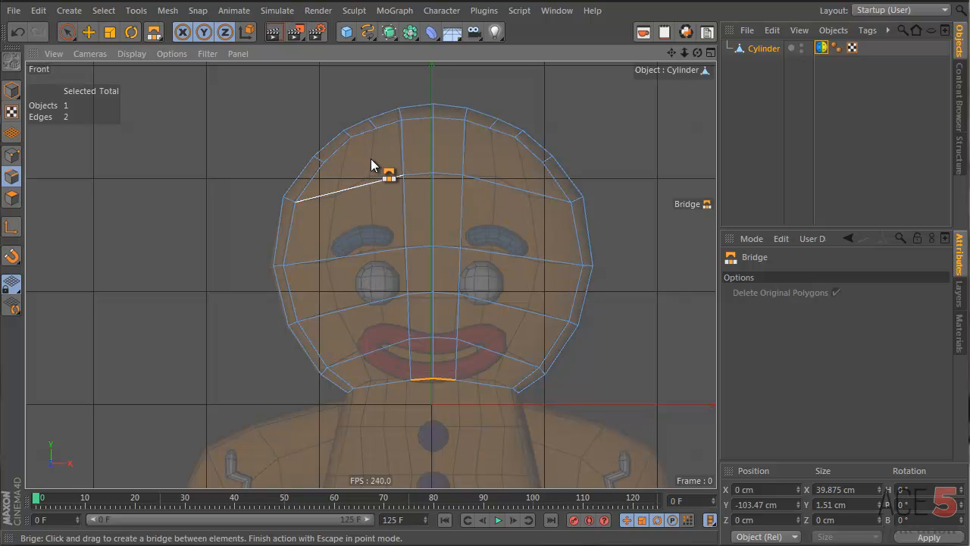
# - Add two vertical loop cuts through the face polygons beside the centre strip and bridge the ring's upper left inner edges to the forehead row
pyautogui.press('k')
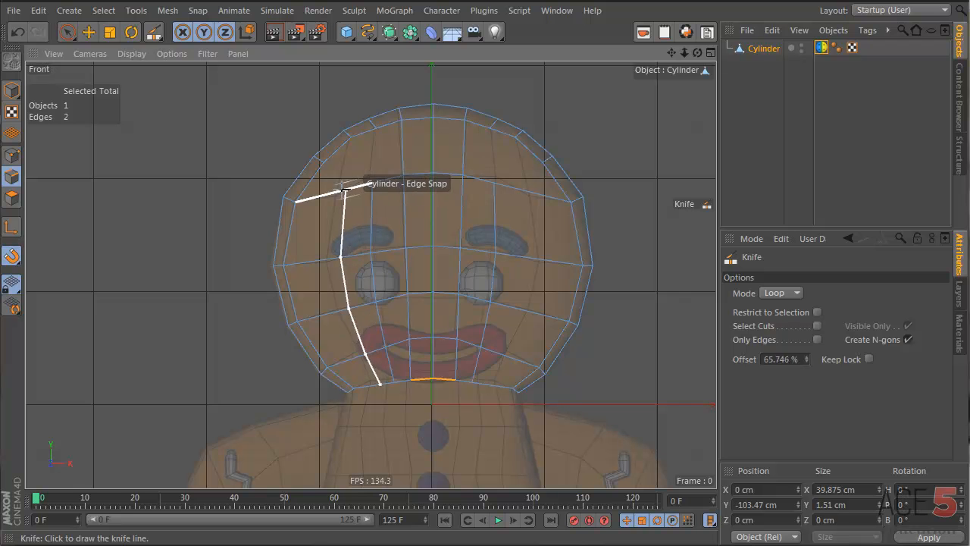
pyautogui.rightClick(375, 147)
pyautogui.click(403, 209)
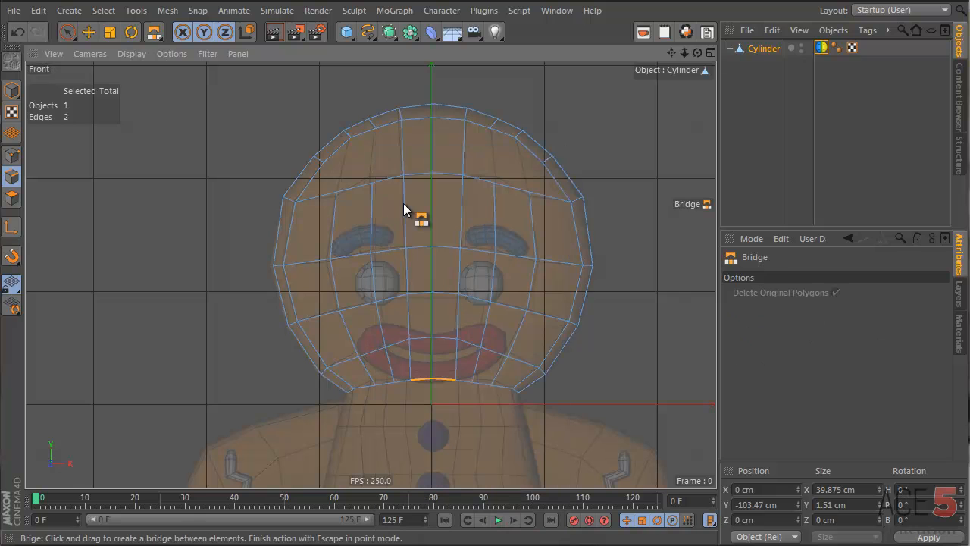
pyautogui.moveTo(389, 130); pyautogui.dragTo(357, 184)
pyautogui.moveTo(338, 152); pyautogui.dragTo(322, 196)
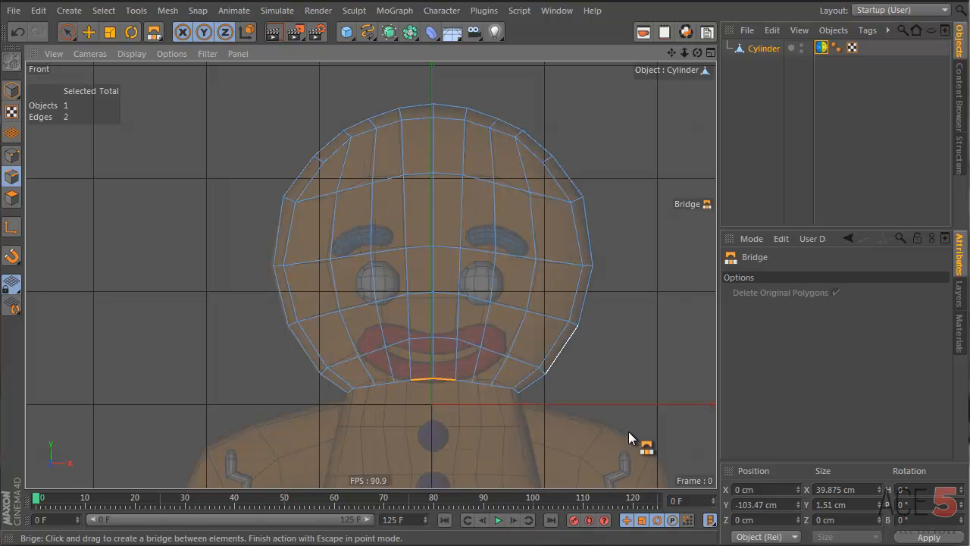
# - Select the ten edges along the head's bottom, flatten them to zero height with Scale and extrude them about 151 cm down to the waist
pyautogui.keyDown('alt'); pyautogui.moveTo(501, 333); pyautogui.dragTo(495, 156, button='middle'); pyautogui.keyUp('alt')
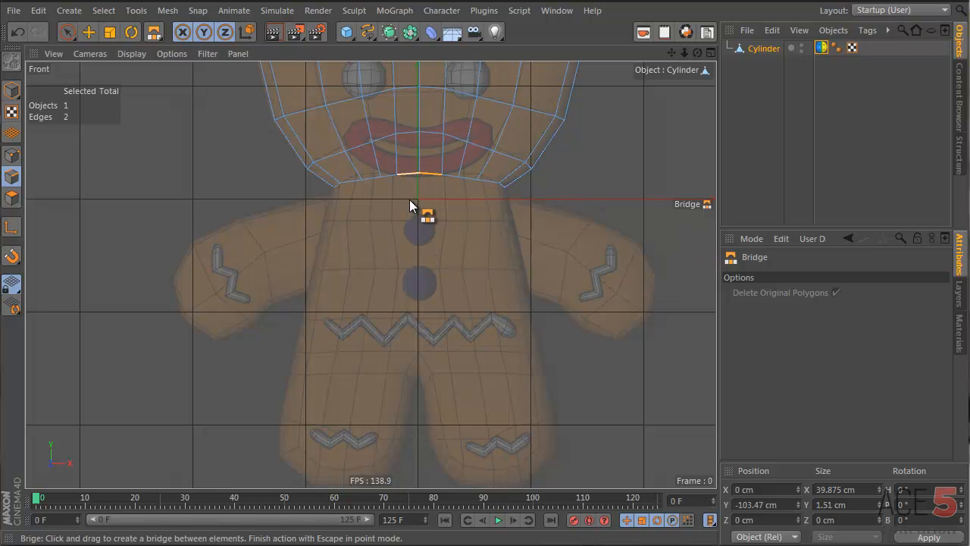
pyautogui.moveTo(311, 167); pyautogui.dragTo(508, 236)
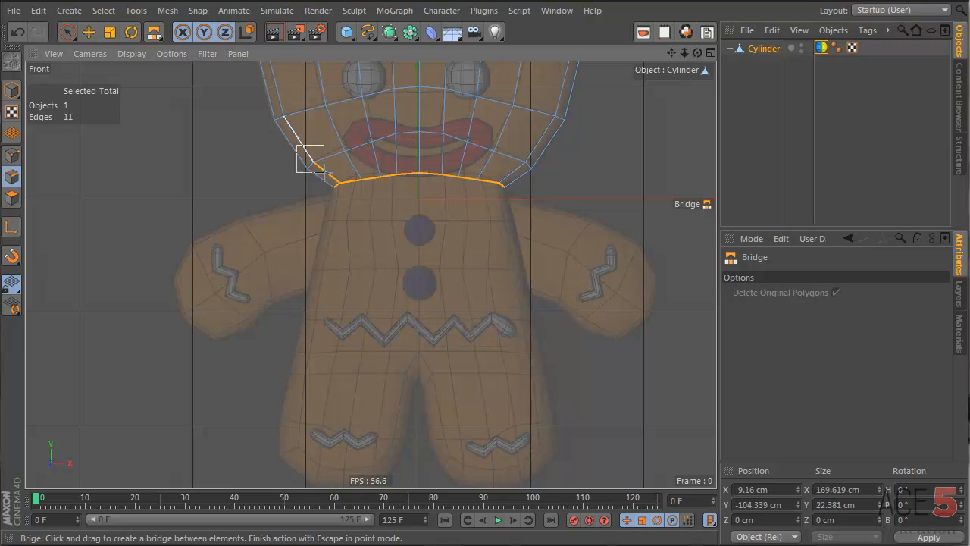
pyautogui.press('9')
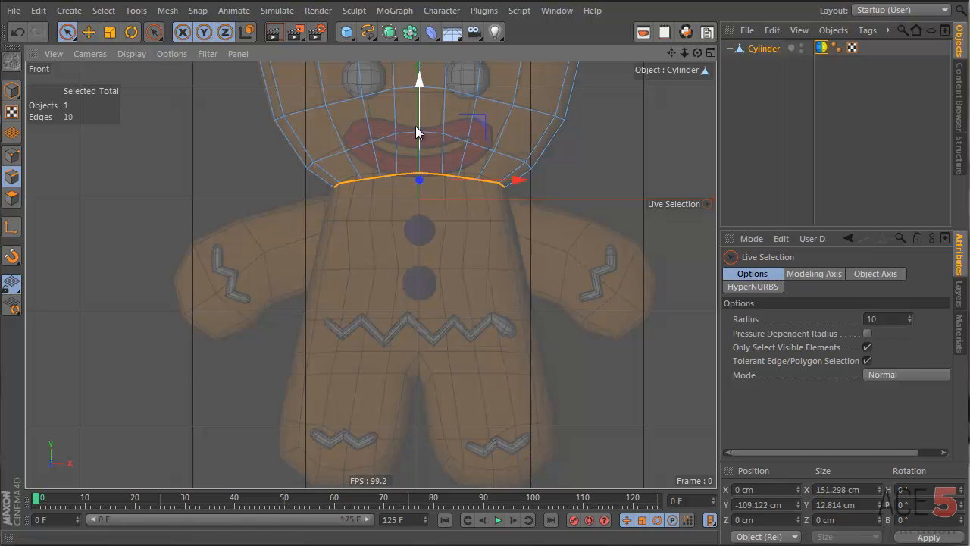
pyautogui.press('t')
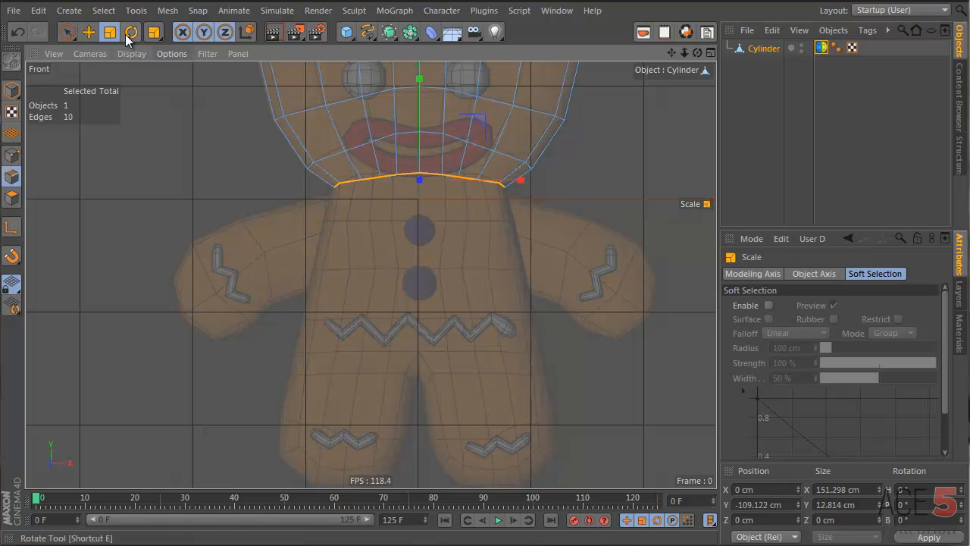
pyautogui.moveTo(424, 86); pyautogui.dragTo(418, 185)
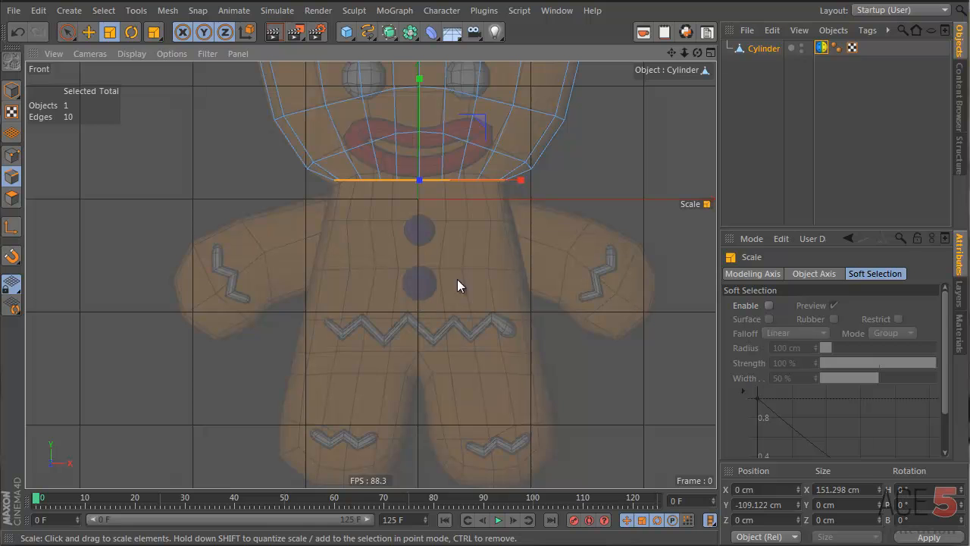
pyautogui.press('e')
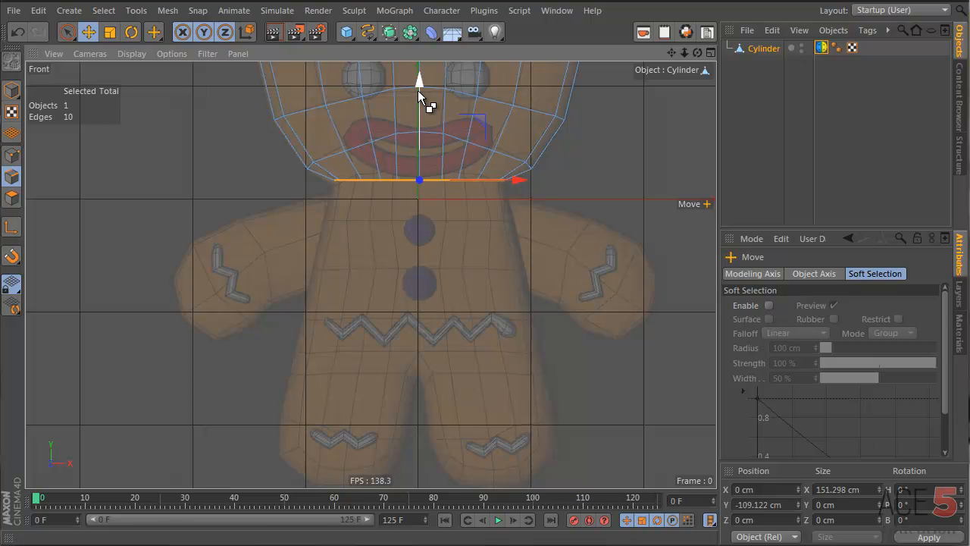
pyautogui.keyDown('ctrl'); pyautogui.moveTo(418, 90); pyautogui.dragTo(418, 260); pyautogui.keyUp('ctrl')
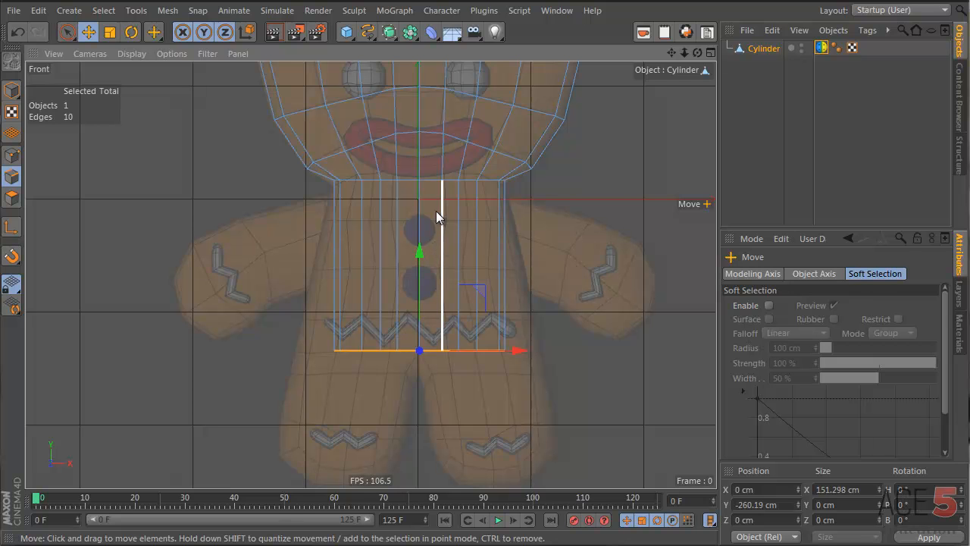
pyautogui.rightClick(462, 225)
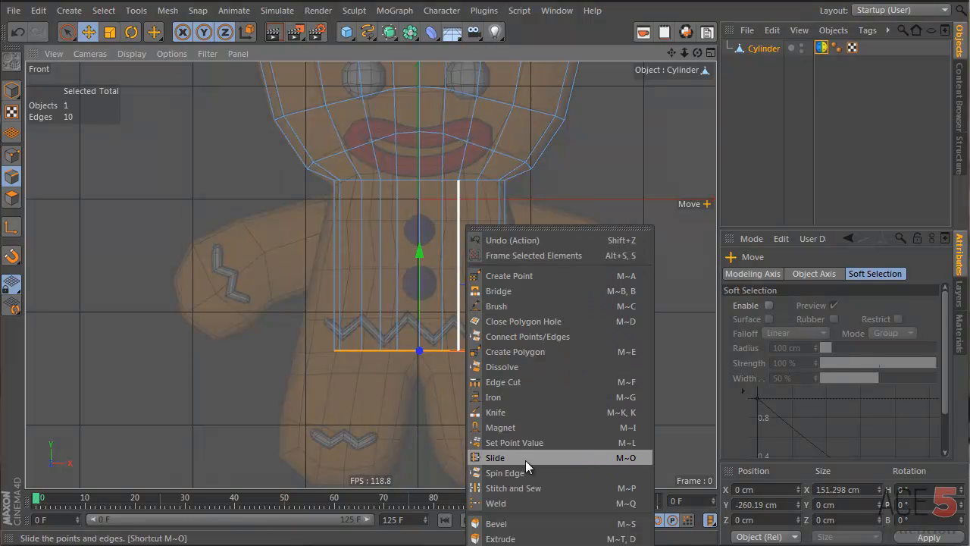
pyautogui.click(499, 538)
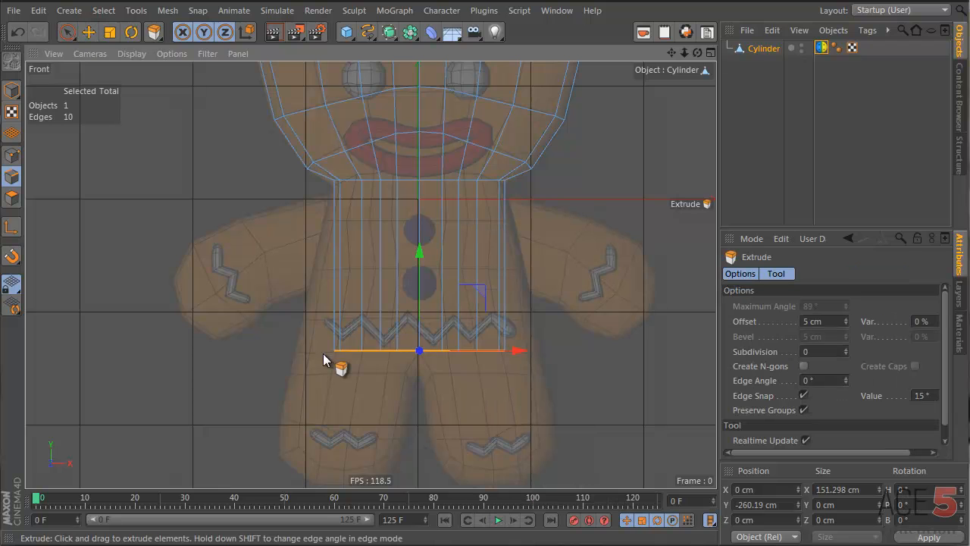
pyautogui.moveTo(329, 359); pyautogui.dragTo(600, 324)
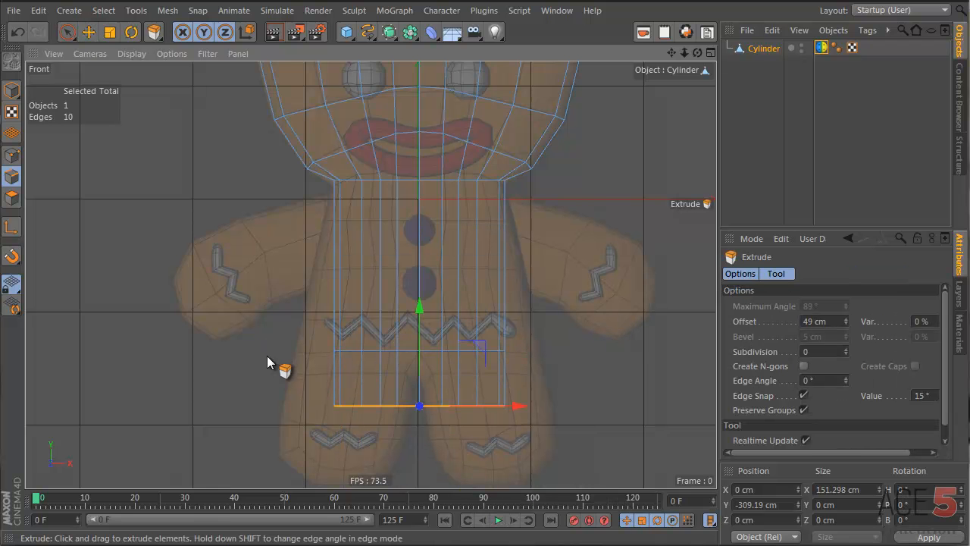
pyautogui.hotkey('ctrl', 'z')
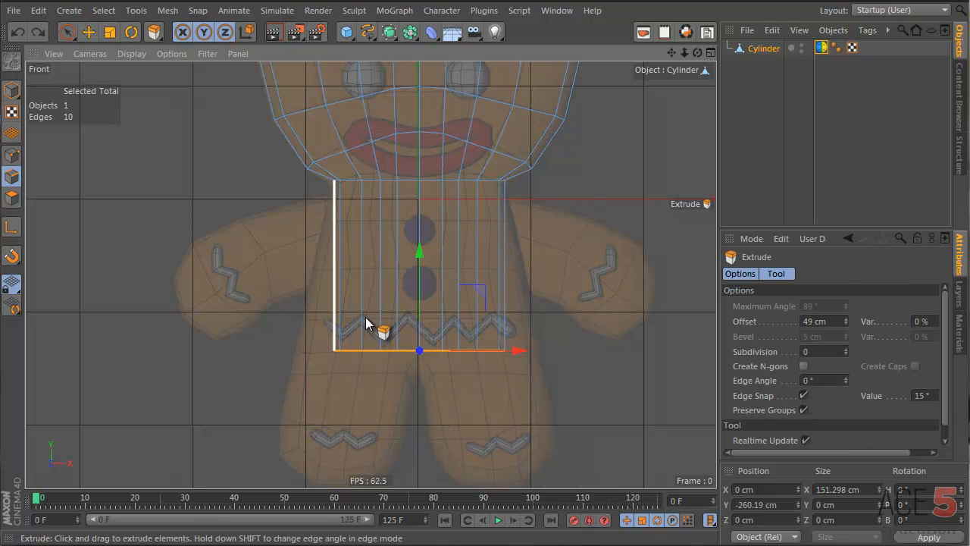
# - Widen the torso's bottom edges to about 218 cm to match the reference and select only their left half
pyautogui.press('t')
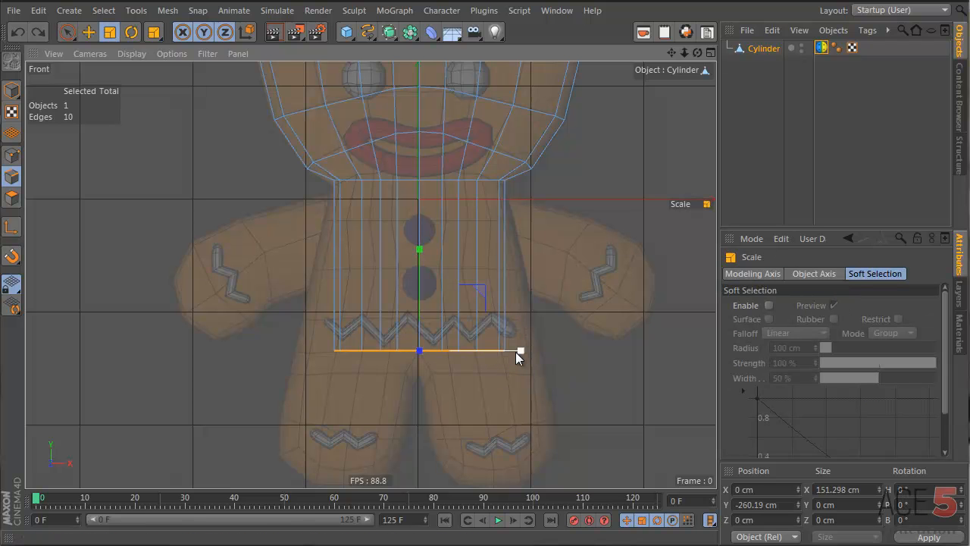
pyautogui.moveTo(515, 351); pyautogui.dragTo(557, 353)
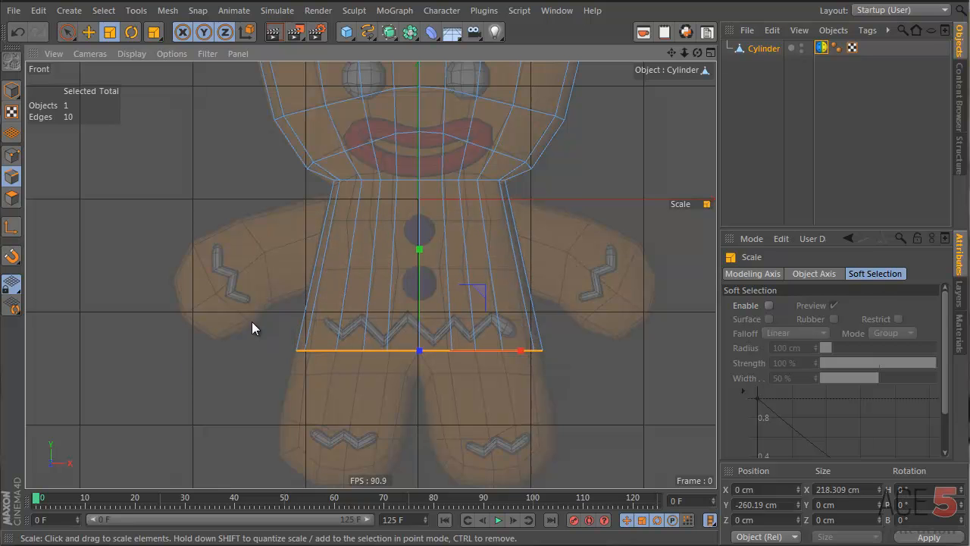
pyautogui.moveTo(264, 323); pyautogui.dragTo(431, 387)
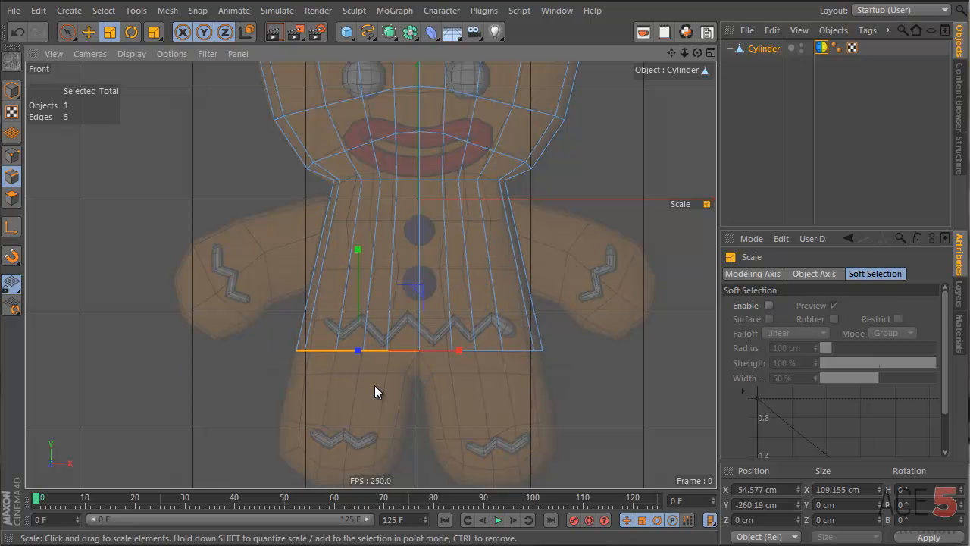
pyautogui.press('e')
pyautogui.keyDown('alt'); pyautogui.moveTo(424, 372); pyautogui.dragTo(419, 319, button='middle'); pyautogui.keyUp('alt')
pyautogui.press('d')
pyautogui.moveTo(337, 341); pyautogui.dragTo(599, 325)
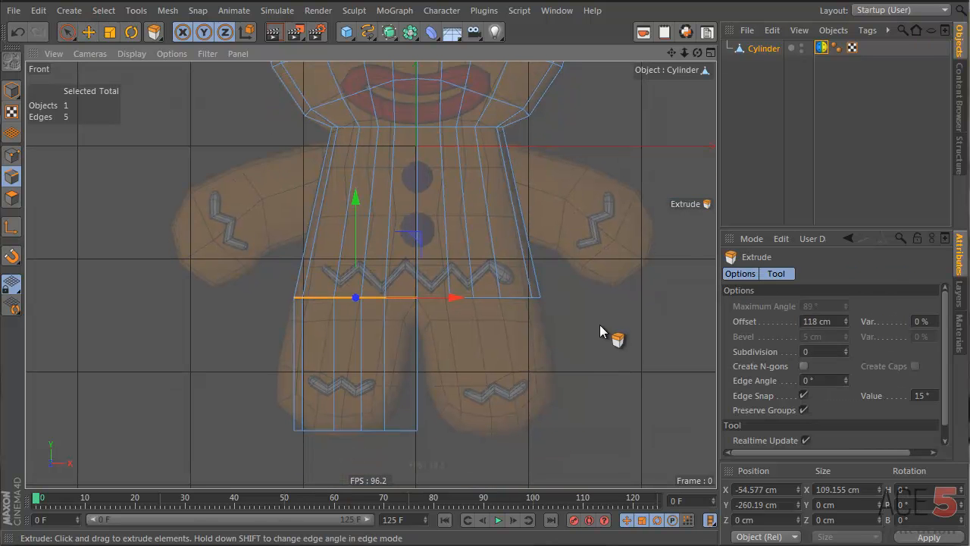
pyautogui.press('e')
pyautogui.moveTo(402, 450); pyautogui.dragTo(334, 438)
pyautogui.hotkey('ctrl', 'z')
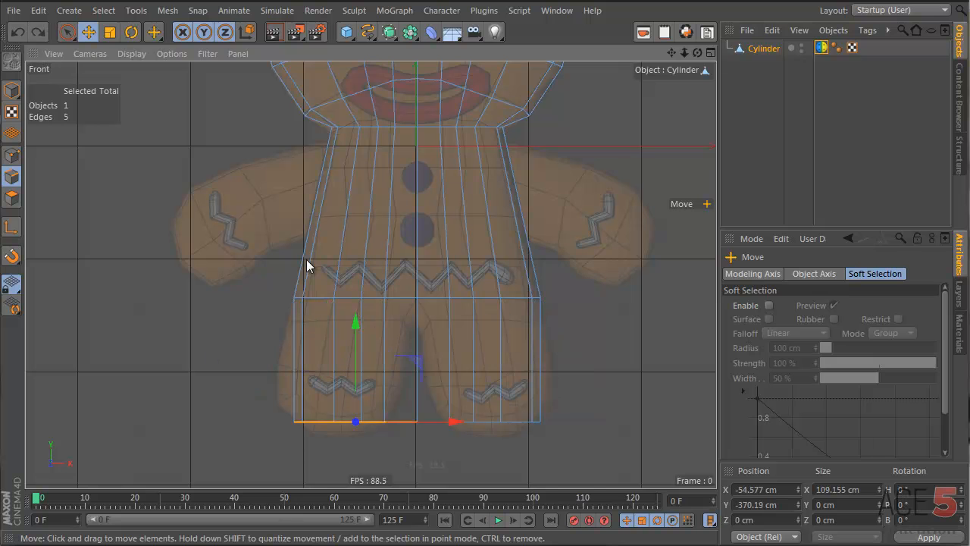
pyautogui.hotkey('ctrl', 'z')
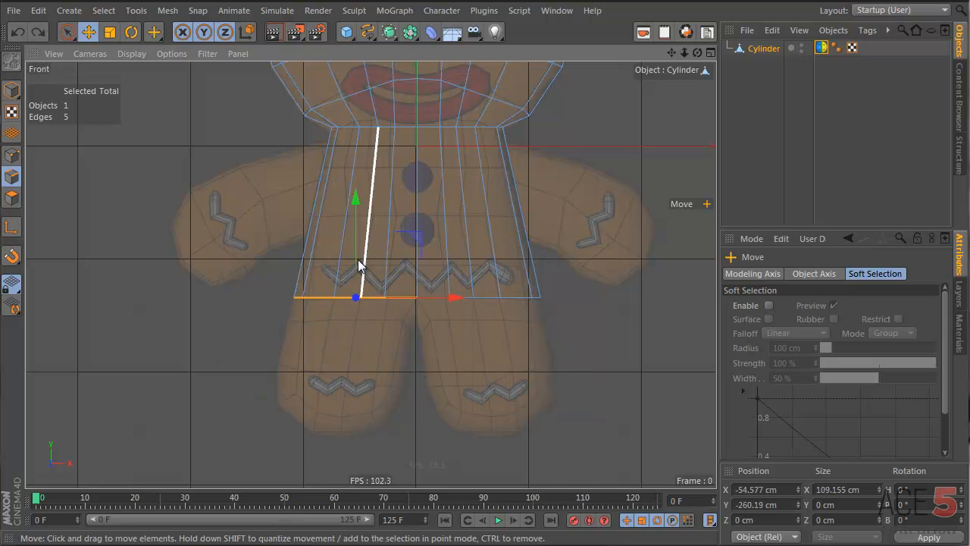
pyautogui.moveTo(376, 336); pyautogui.dragTo(355, 436)
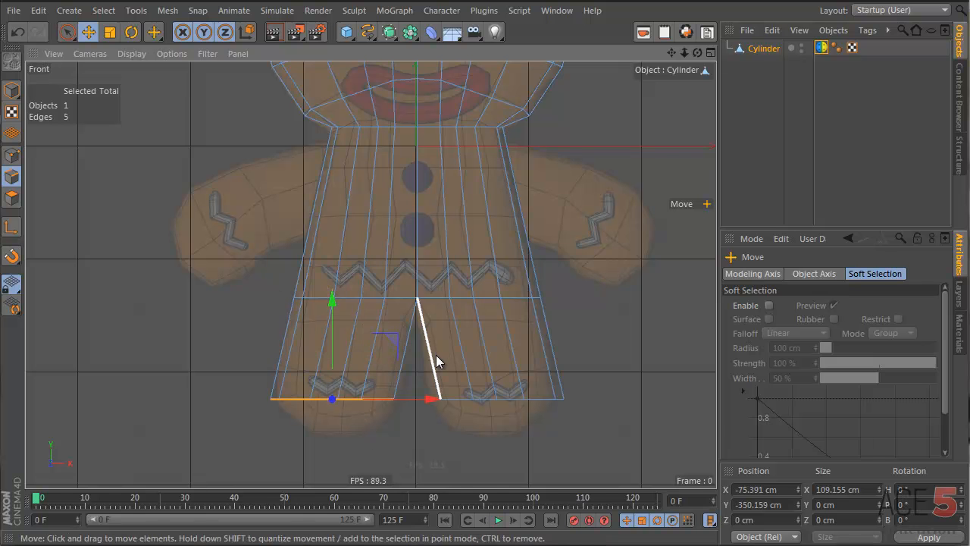
pyautogui.hotkey('ctrl', 'z')
# - Extrude the selected left half of the waist edges 99 cm downward to form the legs
pyautogui.press('d')
pyautogui.moveTo(611, 323); pyautogui.dragTo(595, 325)
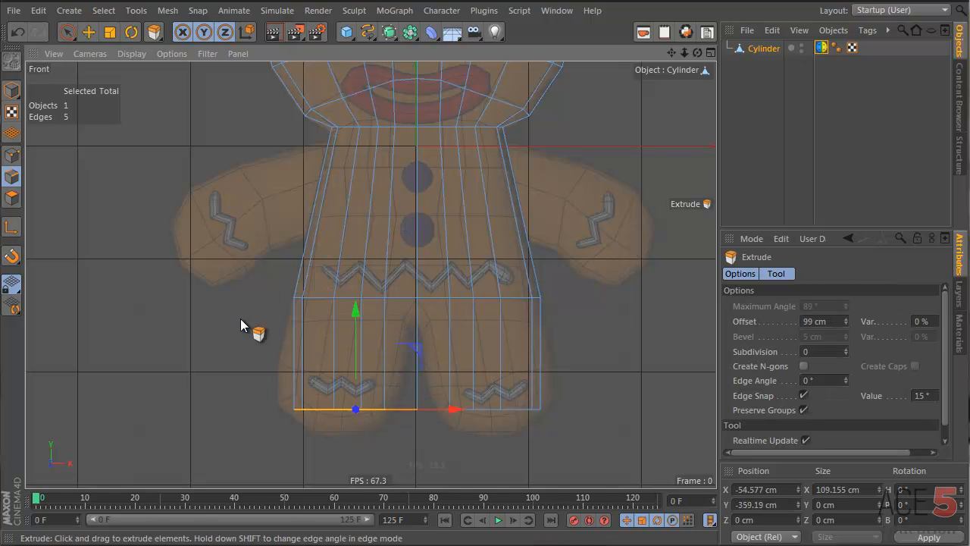
pyautogui.moveTo(451, 413); pyautogui.dragTo(369, 402)
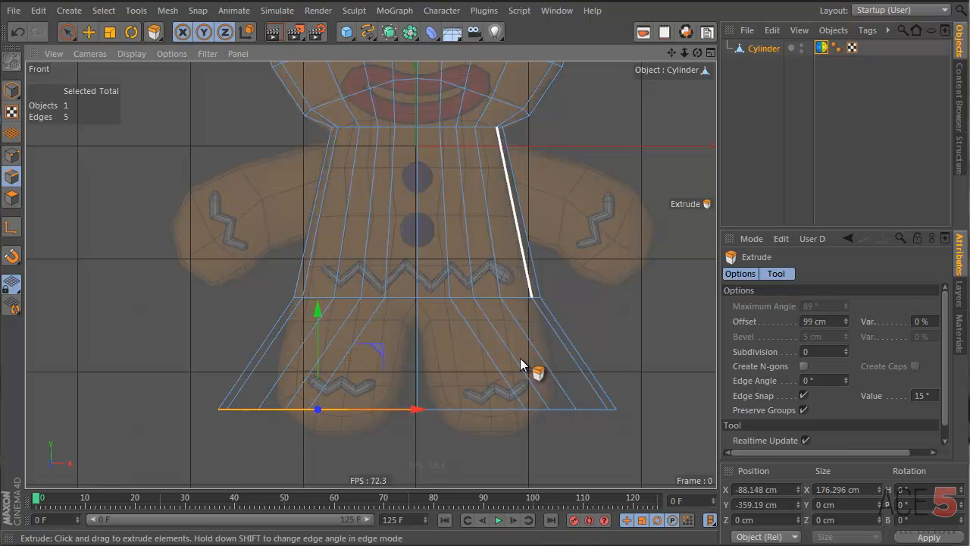
pyautogui.hotkey('ctrl', 'z')
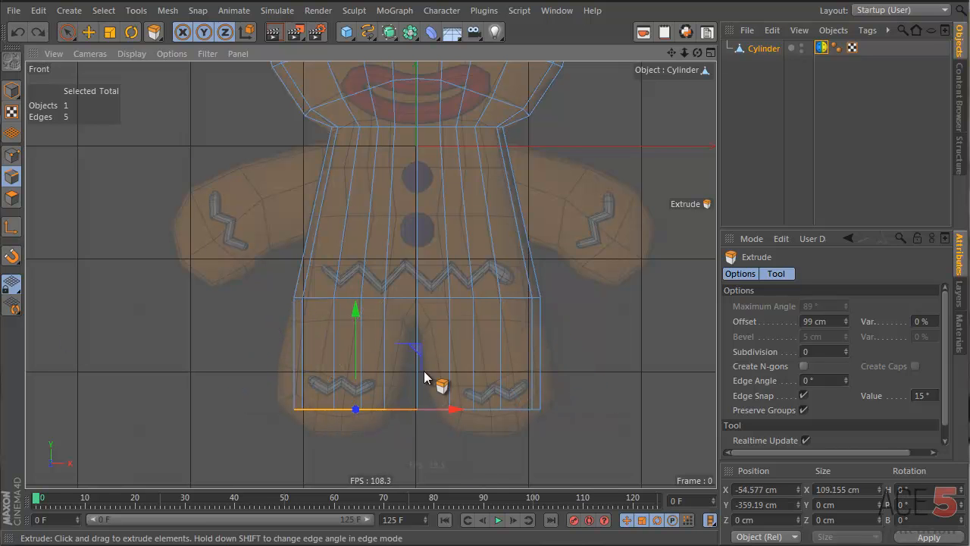
# - Select the three edges meeting at the bottom centre between the legs and delete them to open the gap
pyautogui.press('9')
pyautogui.click(412, 429)
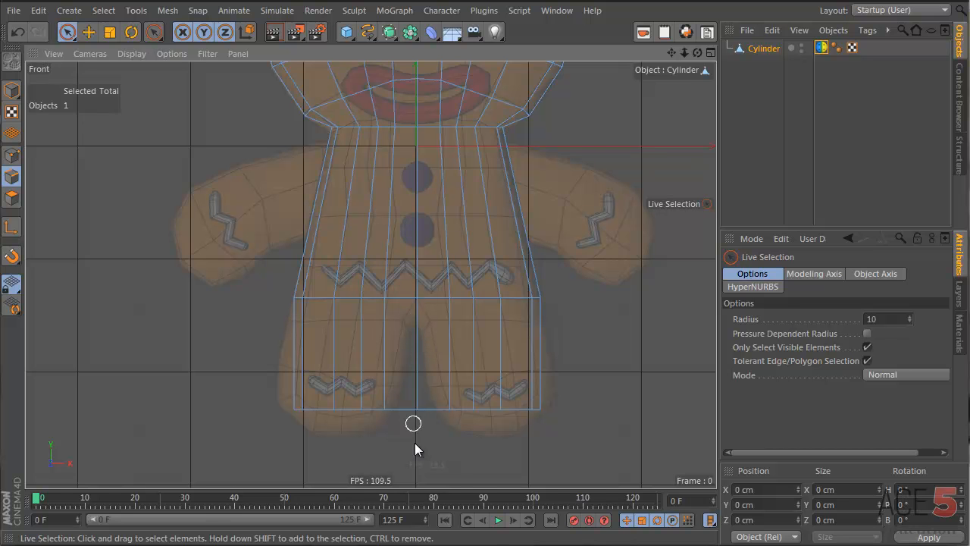
pyautogui.click(410, 406)
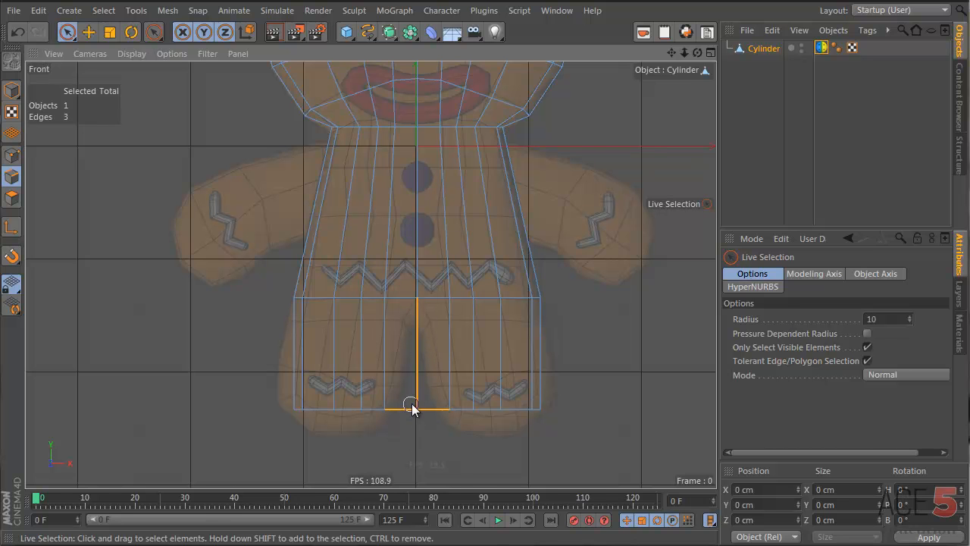
pyautogui.press('Delete')
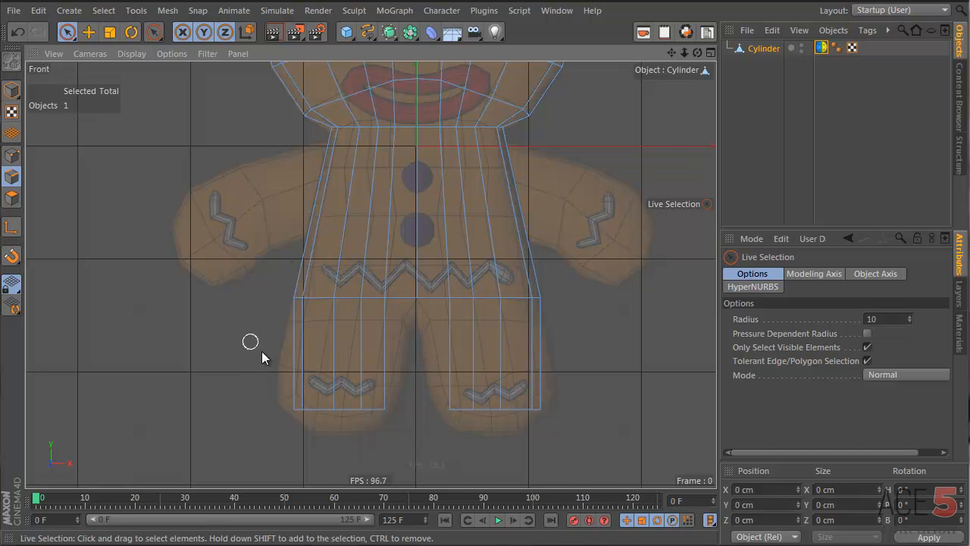
# - Select the left leg's five bottom points and shift them outward to about X -89 cm, Y -357 cm
pyautogui.press('Return')
pyautogui.moveTo(229, 356); pyautogui.dragTo(374, 441)
pyautogui.press('e')
# - Create a four-point polygon from the centre waist point down the left leg's inner side to the bottom row
pyautogui.rightClick(395, 322)
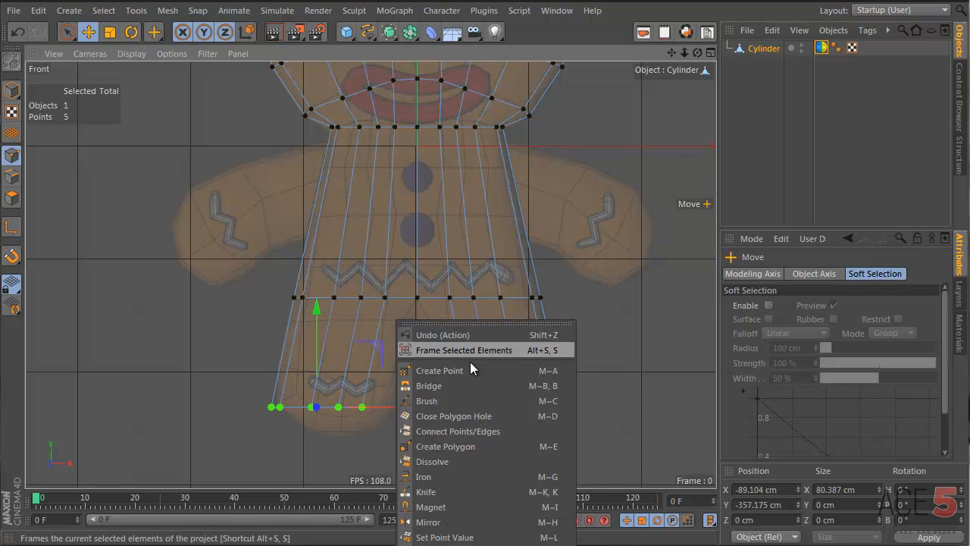
pyautogui.click(474, 446)
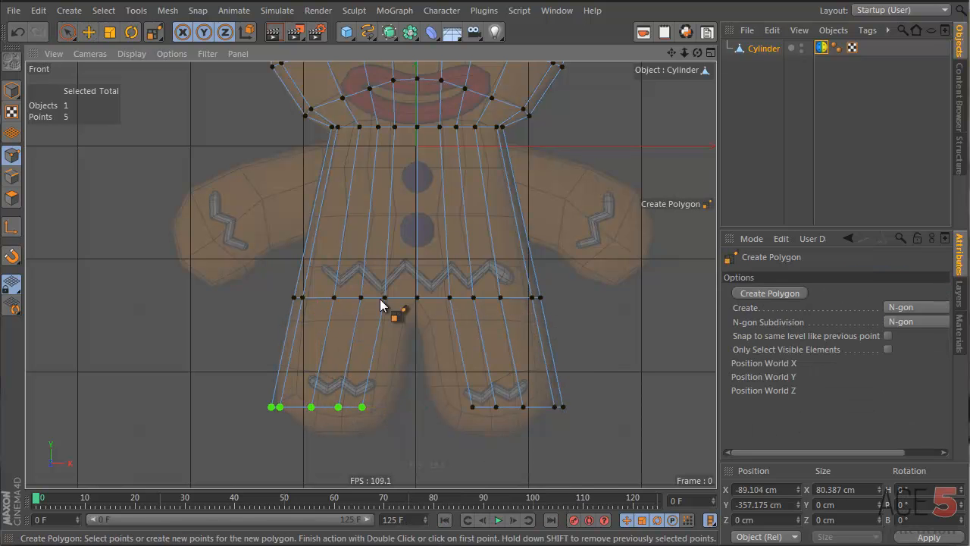
pyautogui.click(417, 297)
pyautogui.click(384, 297)
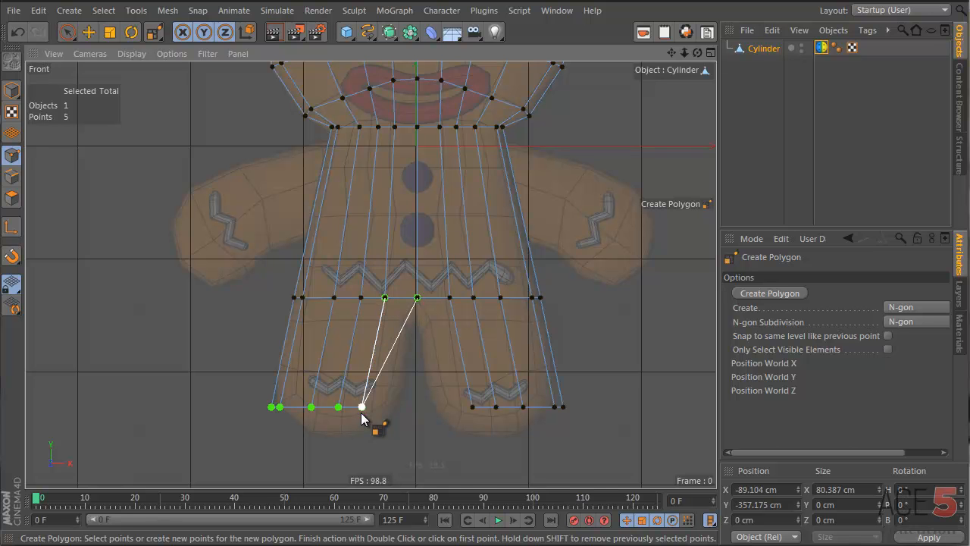
pyautogui.click(362, 407)
pyautogui.doubleClick(402, 407)
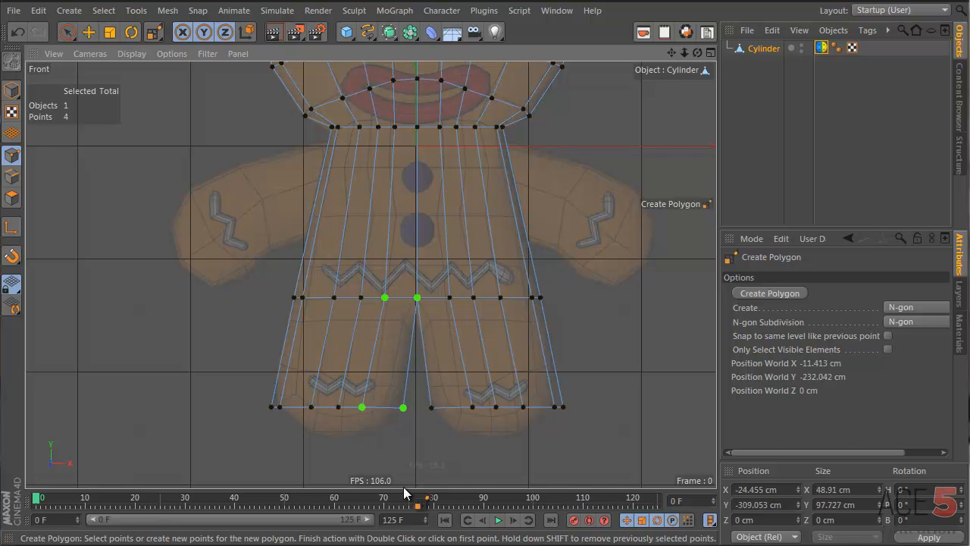
# - Move the left leg's inner bottom corner to about Y -348 cm and its neighbouring point to about Y -362 cm
pyautogui.press('0')
pyautogui.moveTo(386, 392); pyautogui.dragTo(413, 431)
pyautogui.press('e')
pyautogui.moveTo(411, 441)
pyautogui.mouseDown()
pyautogui.moveTo(390, 421)
pyautogui.moveTo(403, 425)
pyautogui.moveTo(398, 453)
pyautogui.moveTo(399, 424)
pyautogui.moveTo(404, 432)
pyautogui.mouseUp()
pyautogui.click(362, 407)
pyautogui.click(399, 398)
pyautogui.scroll(4, 402, 395)
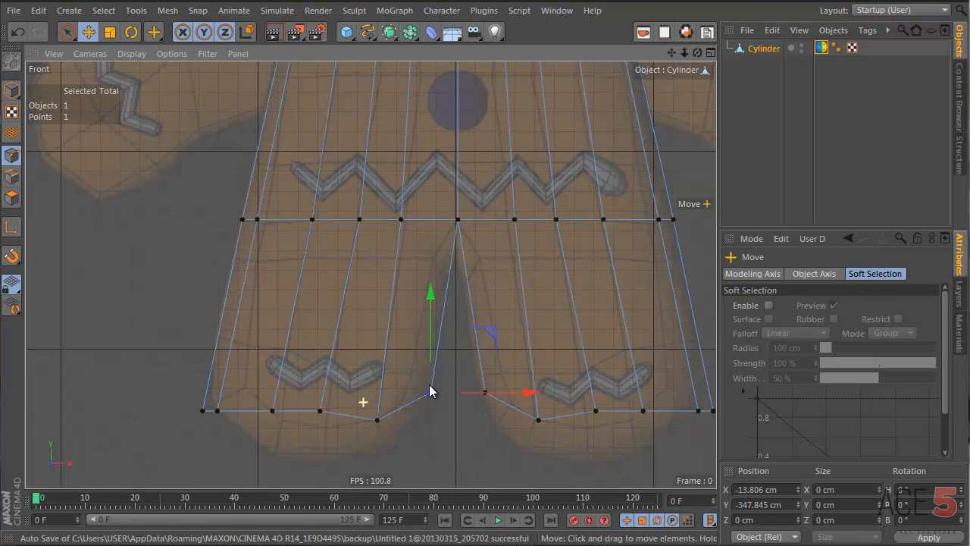
# - Round the left leg's lower edge by shifting its inner points, placing the inner corner at about X -27 cm, Y -352 cm
pyautogui.click(378, 421)
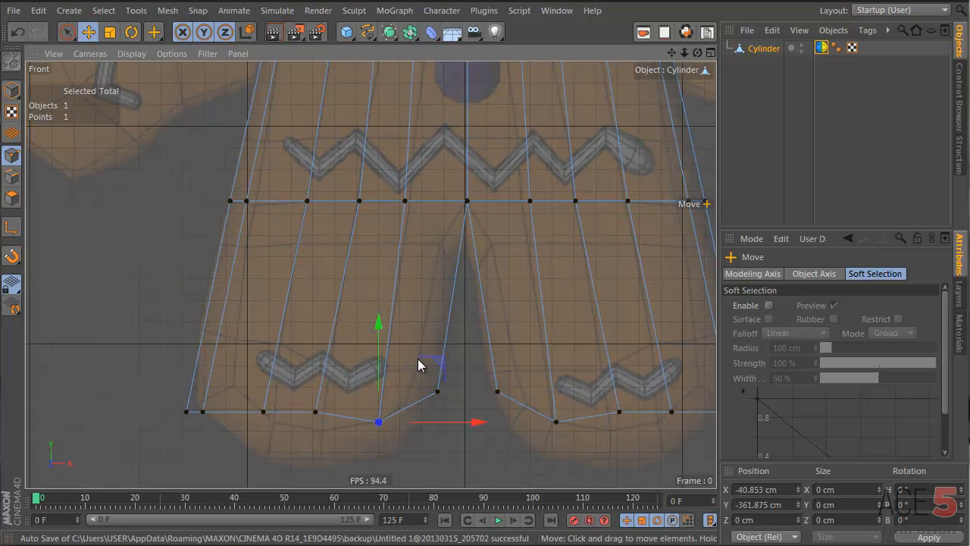
pyautogui.click(438, 391)
pyautogui.moveTo(457, 452); pyautogui.dragTo(445, 486)
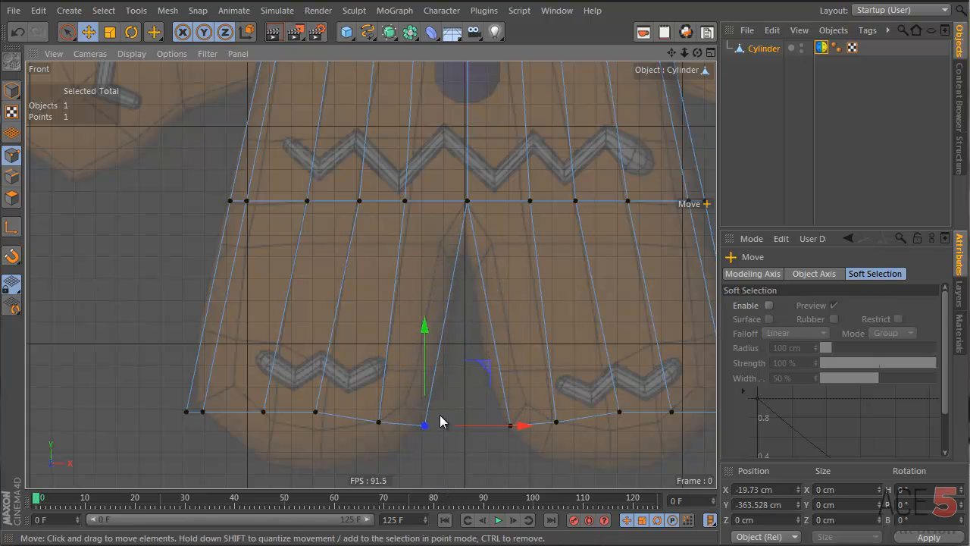
pyautogui.moveTo(442, 421)
pyautogui.mouseDown()
pyautogui.moveTo(454, 376)
pyautogui.moveTo(446, 418)
pyautogui.mouseUp()
pyautogui.click(378, 421)
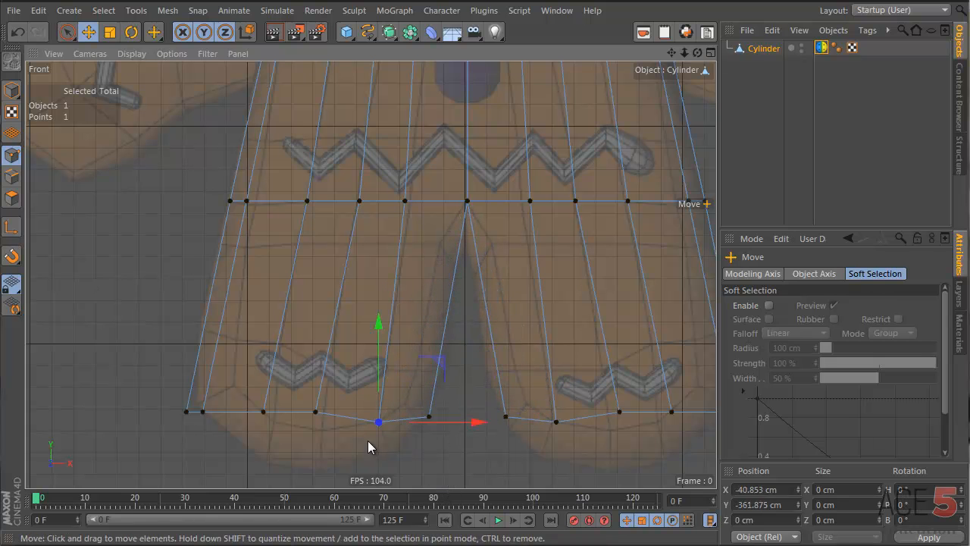
pyautogui.moveTo(368, 446); pyautogui.dragTo(326, 433)
pyautogui.moveTo(312, 428); pyautogui.dragTo(325, 441)
pyautogui.moveTo(372, 386); pyautogui.dragTo(368, 440)
pyautogui.moveTo(379, 369); pyautogui.dragTo(425, 429)
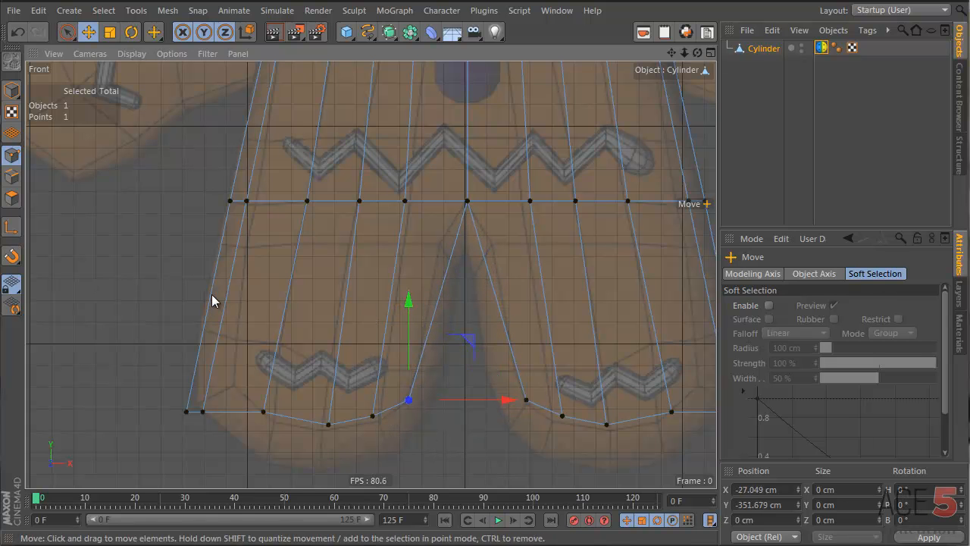
# - Raise the left leg's bottom row of points to the zigzag icing, placing the three inner points around Y -339 cm
pyautogui.moveTo(197, 397); pyautogui.dragTo(203, 419)
pyautogui.moveTo(203, 420); pyautogui.dragTo(243, 390)
pyautogui.moveTo(235, 426); pyautogui.dragTo(350, 434)
pyautogui.moveTo(324, 368); pyautogui.dragTo(414, 435)
pyautogui.moveTo(403, 456); pyautogui.dragTo(399, 424)
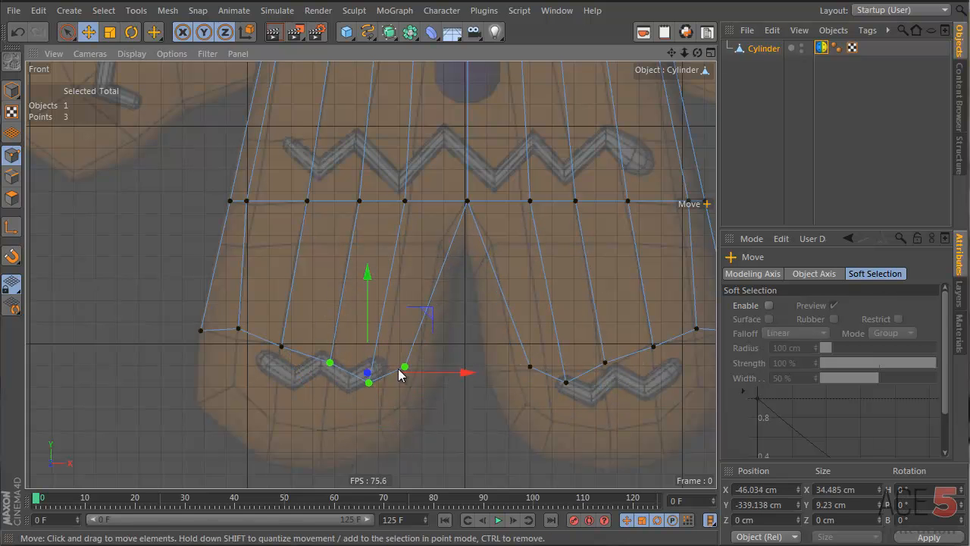
# - Move the left leg's inner bottom corner to about X -21 cm, Y -336 cm and its neighbour to about X -43 cm, Y -335 cm
pyautogui.moveTo(390, 349); pyautogui.dragTo(424, 391)
pyautogui.moveTo(400, 419); pyautogui.dragTo(415, 418)
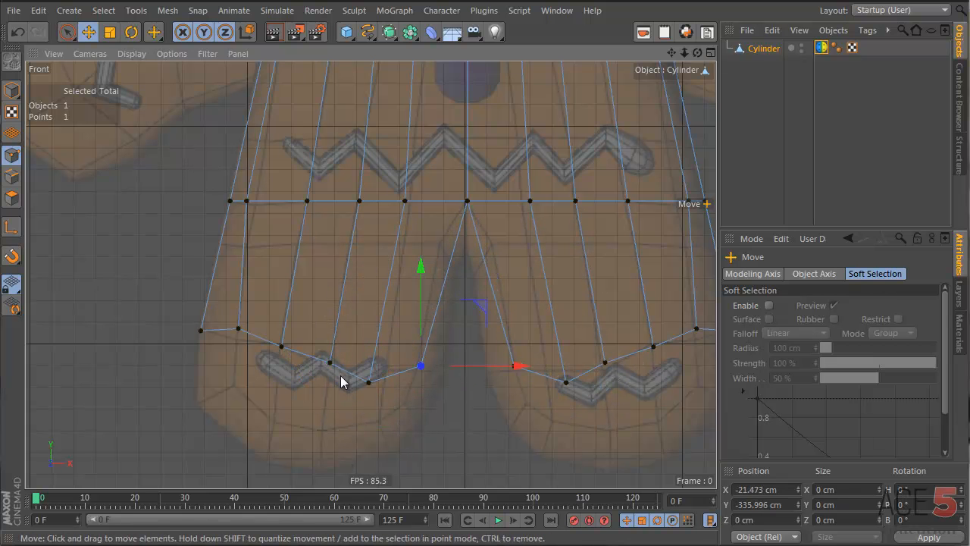
pyautogui.moveTo(341, 369); pyautogui.dragTo(376, 392)
pyautogui.moveTo(365, 431); pyautogui.dragTo(370, 407)
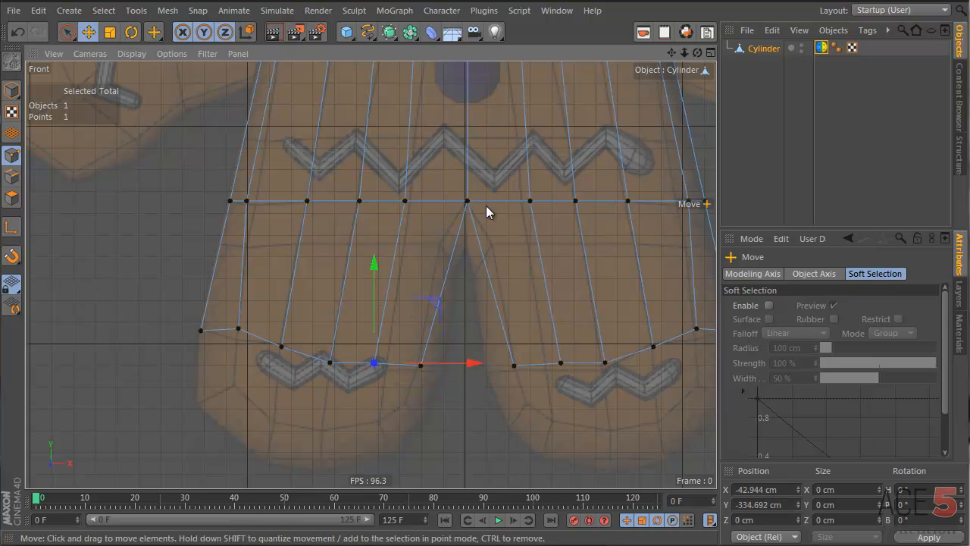
# - Cut a loop across the upper legs with Knife and move its innermost point to about X -14 cm, Y -280 cm
pyautogui.press('k')
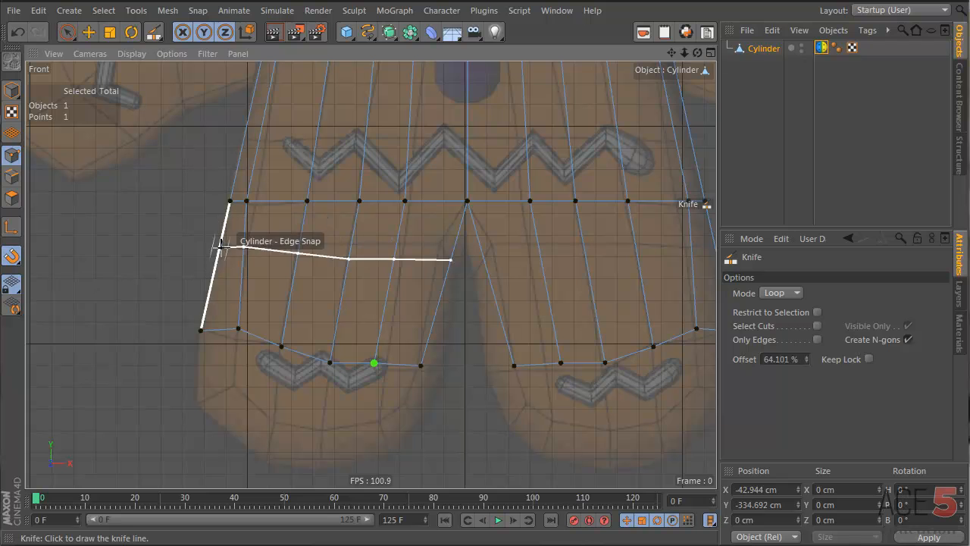
pyautogui.click(454, 239)
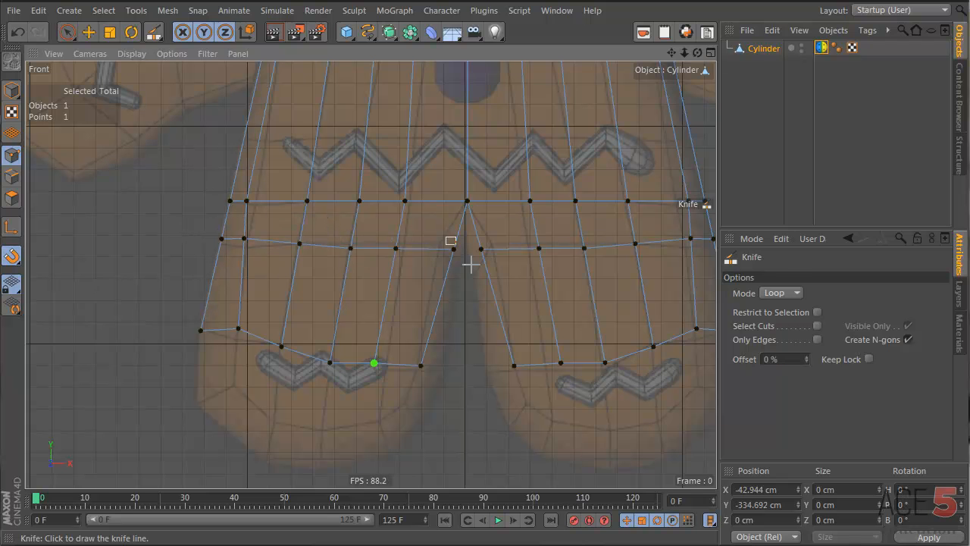
pyautogui.press('e')
pyautogui.moveTo(465, 287); pyautogui.dragTo(450, 283)
# - Create a four-point polygon between the legs, from the centre waist point down to the inner thigh point
pyautogui.rightClick(490, 275)
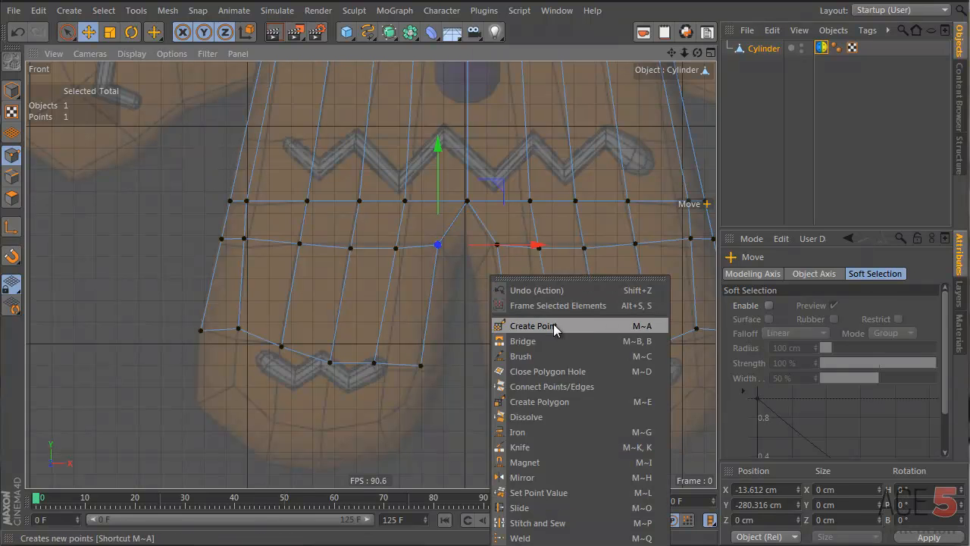
pyautogui.click(584, 401)
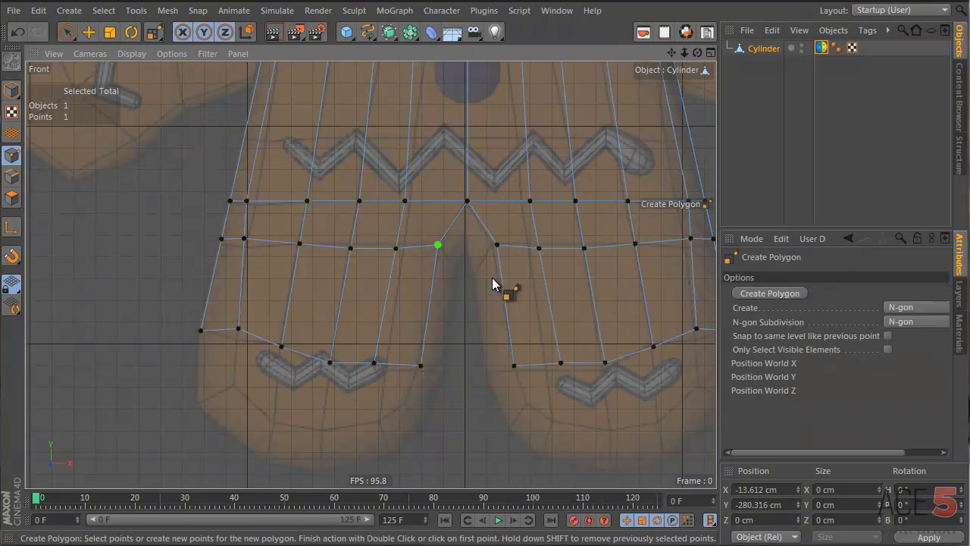
pyautogui.click(470, 203)
pyautogui.click(468, 200)
pyautogui.click(465, 250)
pyautogui.click(458, 269)
pyautogui.click(439, 243)
# - Scale the two nearly overlapping centre points at the crotch to zero width and merge them into one
pyautogui.click(466, 252)
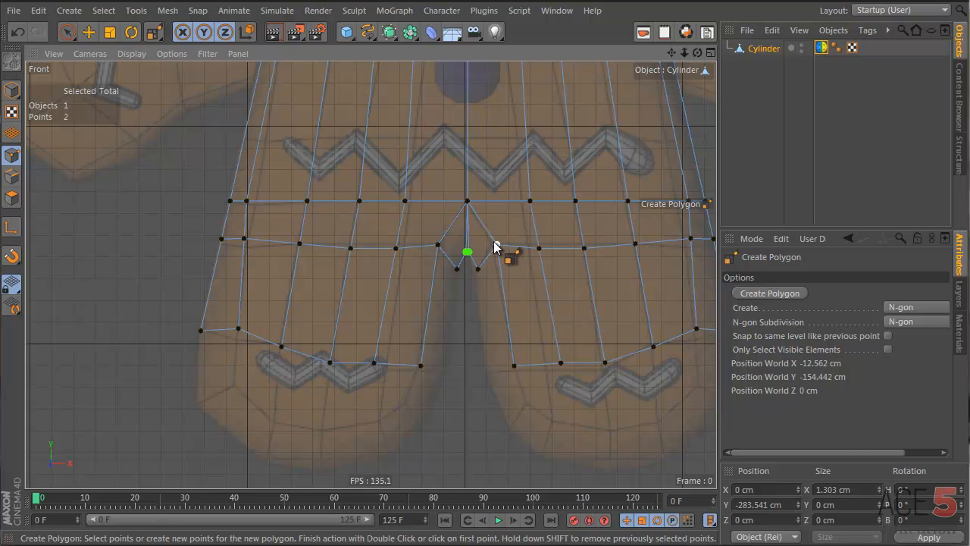
pyautogui.click(768, 504)
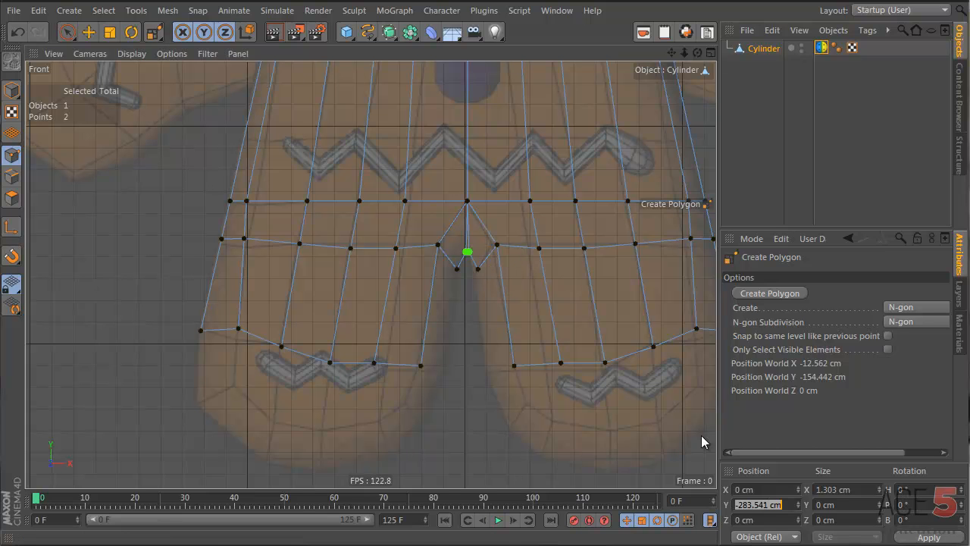
pyautogui.rightClick(484, 217)
pyautogui.press('Escape')
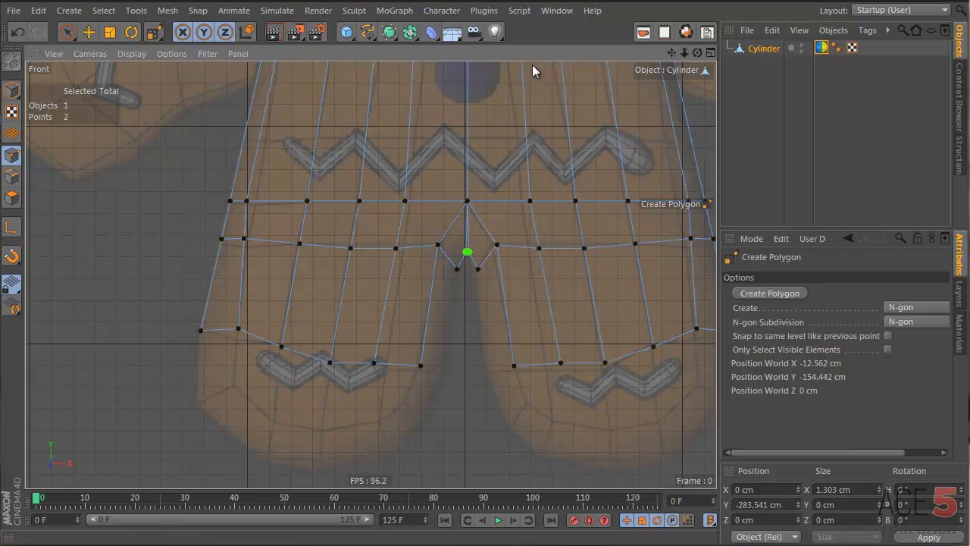
pyautogui.press('t')
pyautogui.moveTo(633, 163); pyautogui.dragTo(62, 330)
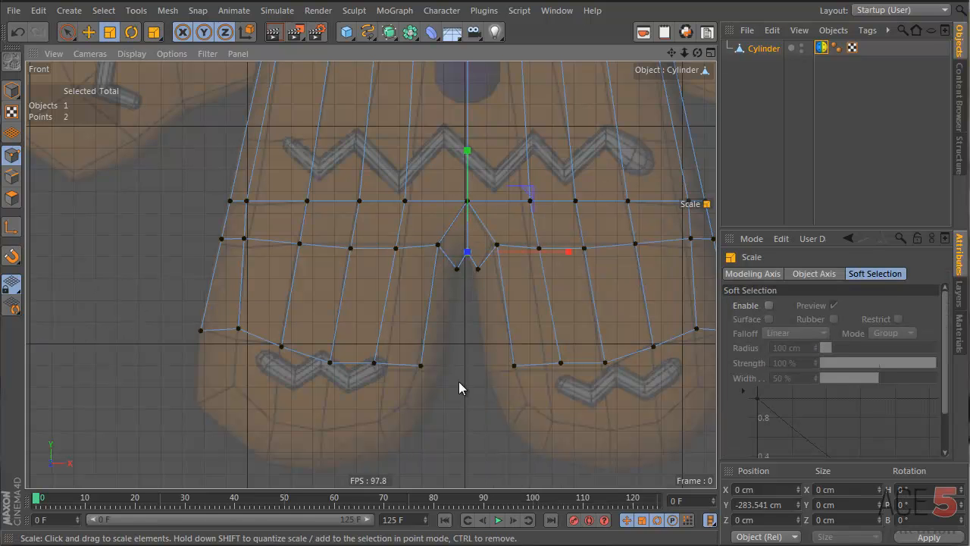
pyautogui.rightClick(467, 318)
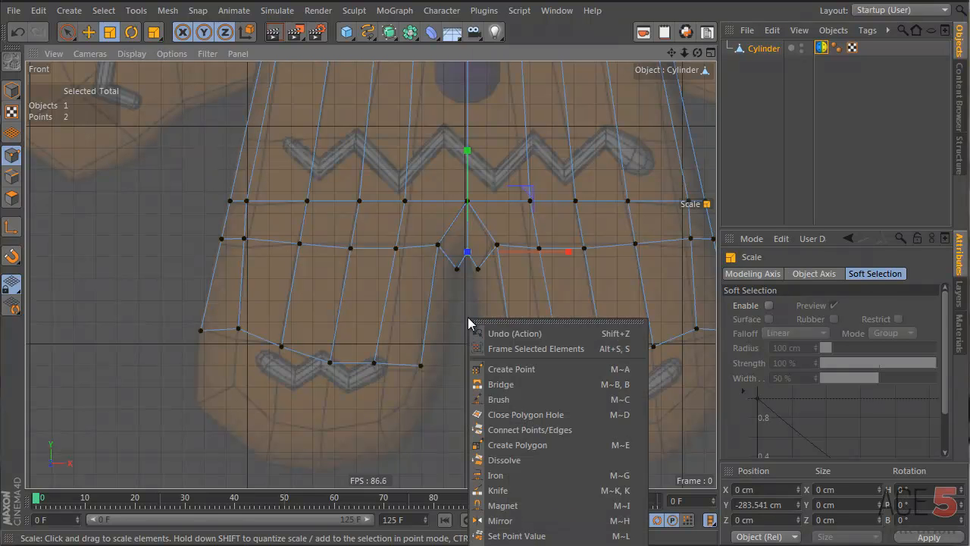
pyautogui.click(520, 544)
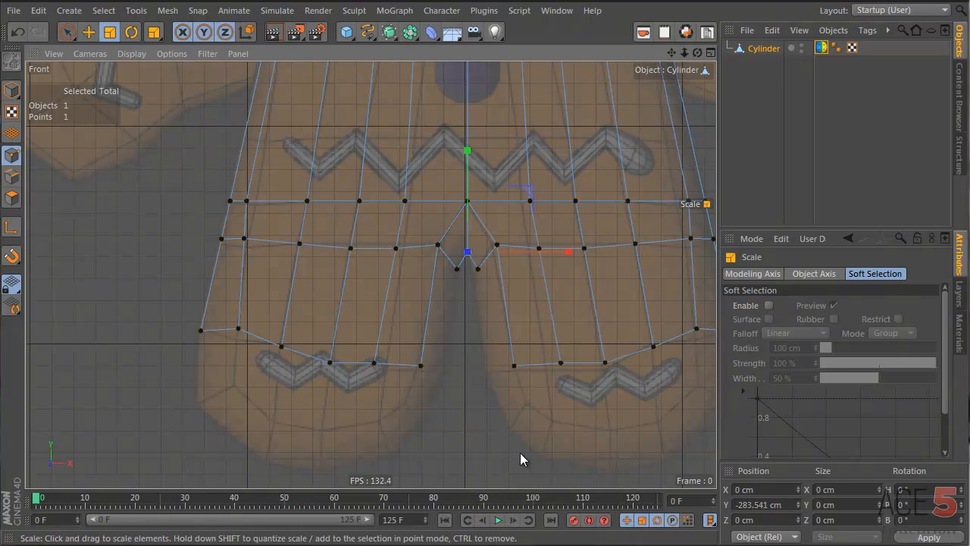
pyautogui.click(471, 386)
pyautogui.click(466, 252)
# - Try moving the merged crotch point off the centre line, checking Enable Symmetry in the TrueSymmetry tag, and undo the move
pyautogui.press('e')
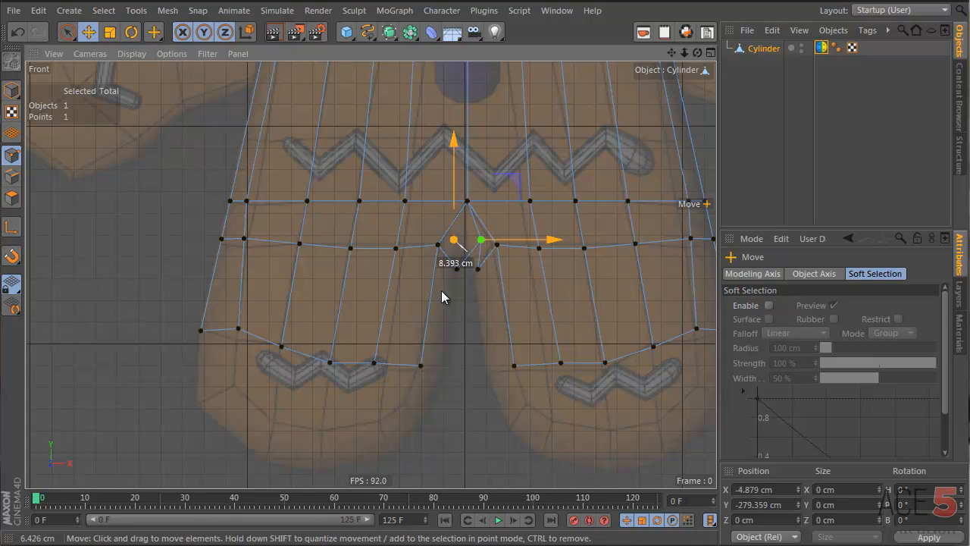
pyautogui.moveTo(441, 290); pyautogui.dragTo(428, 312)
pyautogui.hotkey('ctrl', 'z')
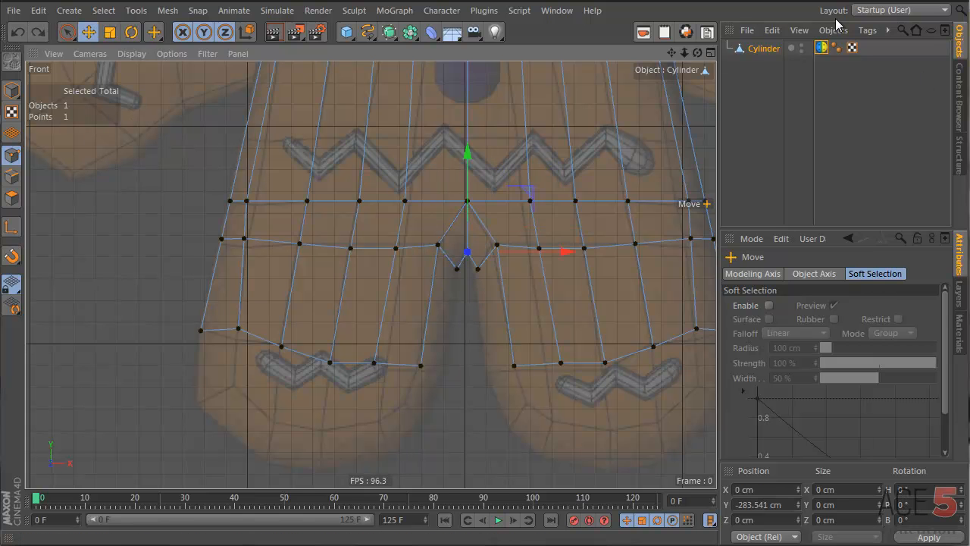
pyautogui.click(821, 48)
pyautogui.click(808, 306)
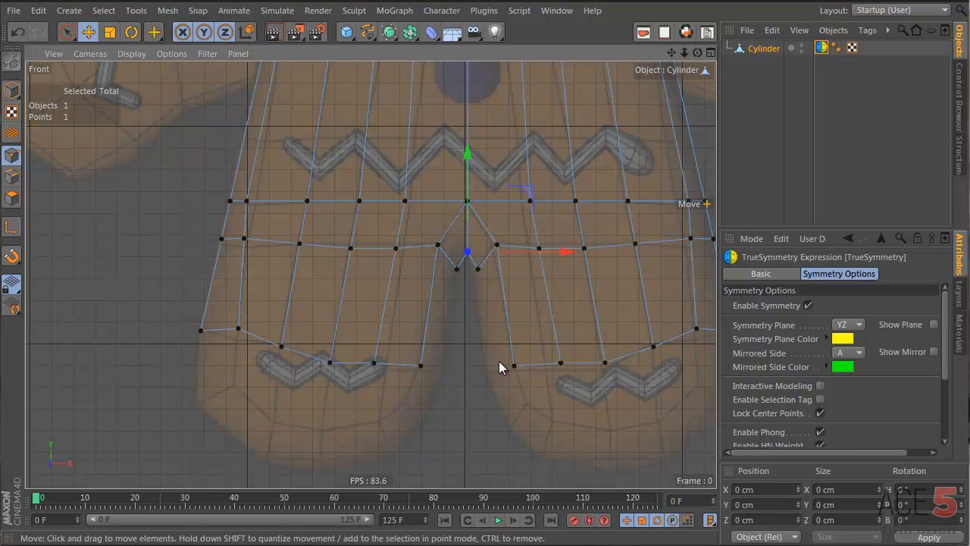
pyautogui.moveTo(469, 291); pyautogui.dragTo(455, 304)
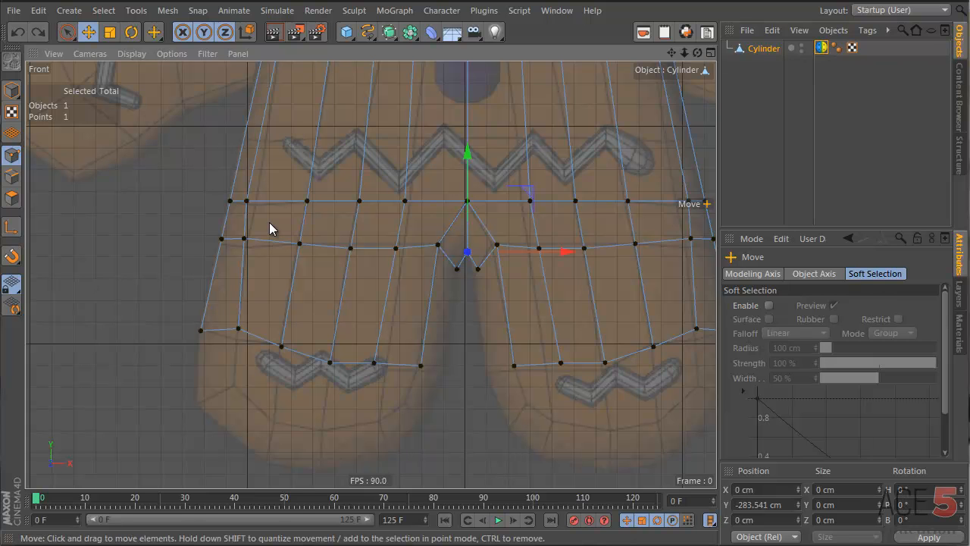
# - Save the project as GMANN_005 in the progress files folder
pyautogui.click(14, 10)
pyautogui.click(75, 150)
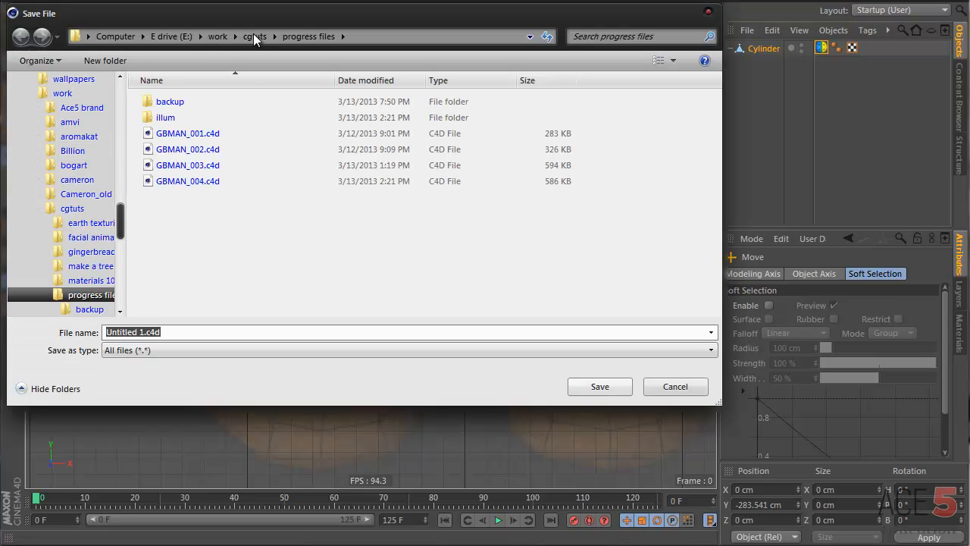
pyautogui.write('GMANN')
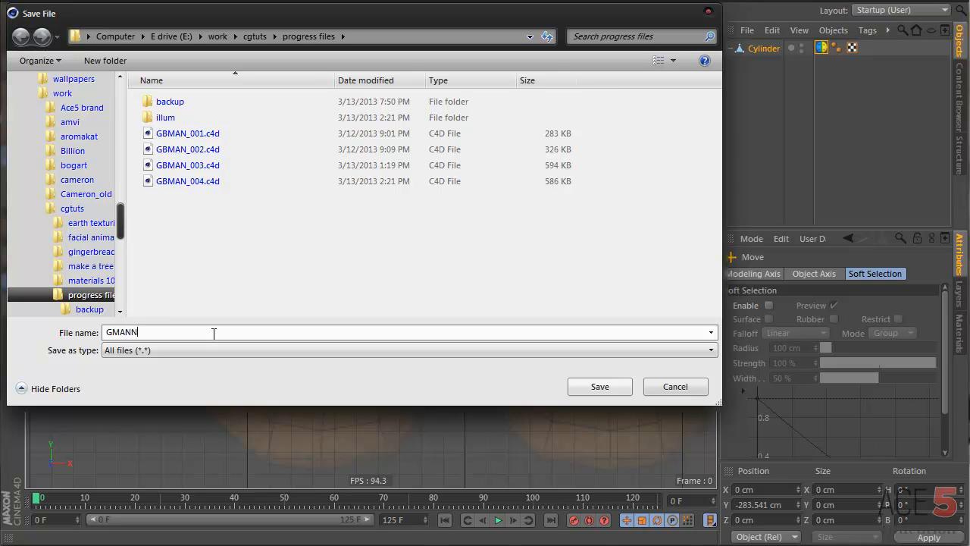
pyautogui.write('_005')
pyautogui.press('Return')
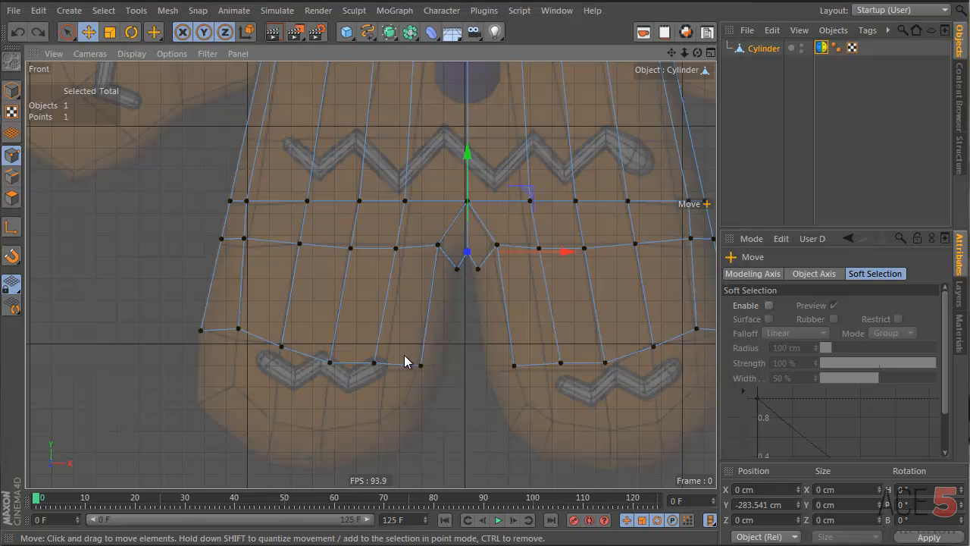
# - Lower the left leg's inner bottom corner to about Y -339 cm and create a four-point polygon down the inner thigh from the crotch
pyautogui.moveTo(421, 365); pyautogui.dragTo(416, 379)
pyautogui.rightClick(462, 278)
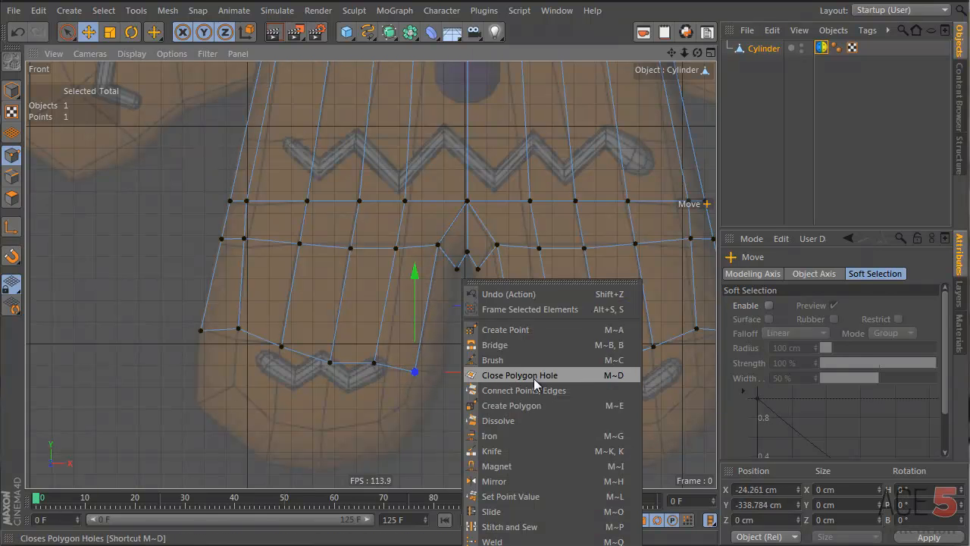
pyautogui.click(537, 407)
pyautogui.click(438, 245)
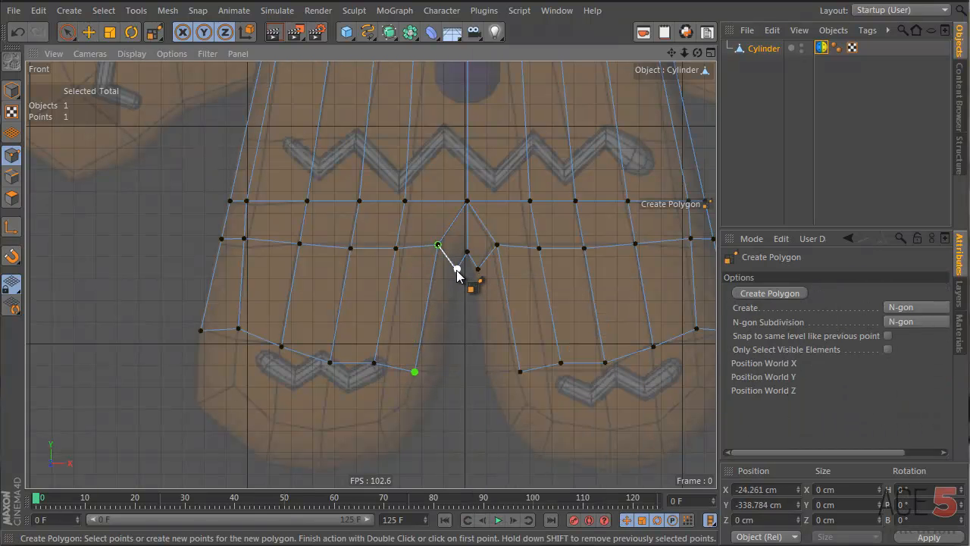
pyautogui.click(457, 269)
pyautogui.click(442, 379)
pyautogui.doubleClick(415, 372)
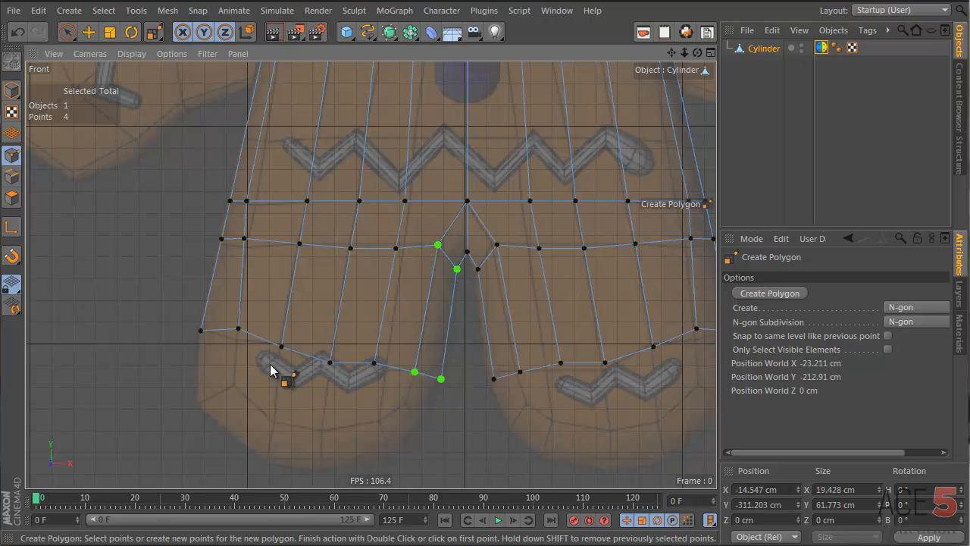
# - Lower the second point from the left leg's outer bottom corner to about Y -322 cm
pyautogui.click(239, 331)
pyautogui.press('e')
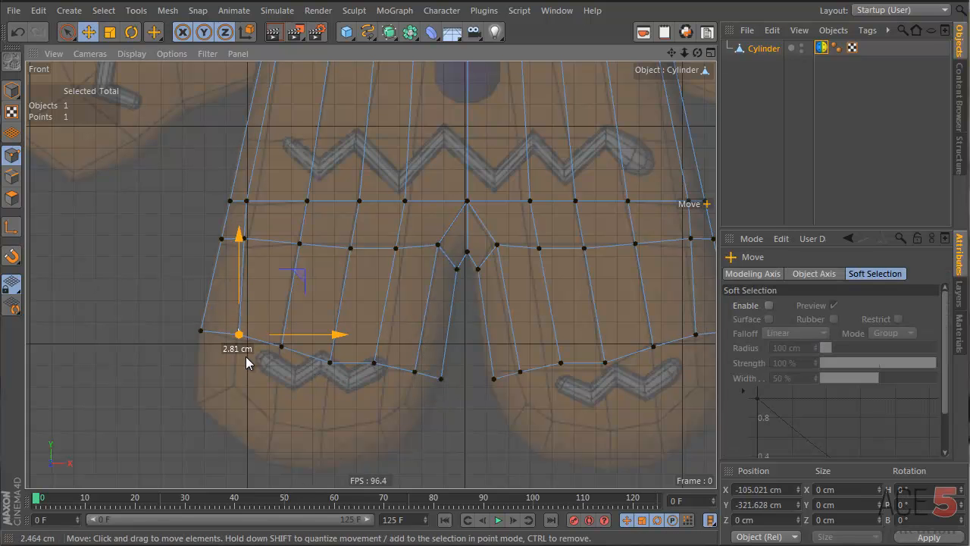
pyautogui.moveTo(245, 357); pyautogui.dragTo(245, 360)
# - Select the left leg's six bottom edges and extrude them 51 cm downward
pyautogui.press('Return')
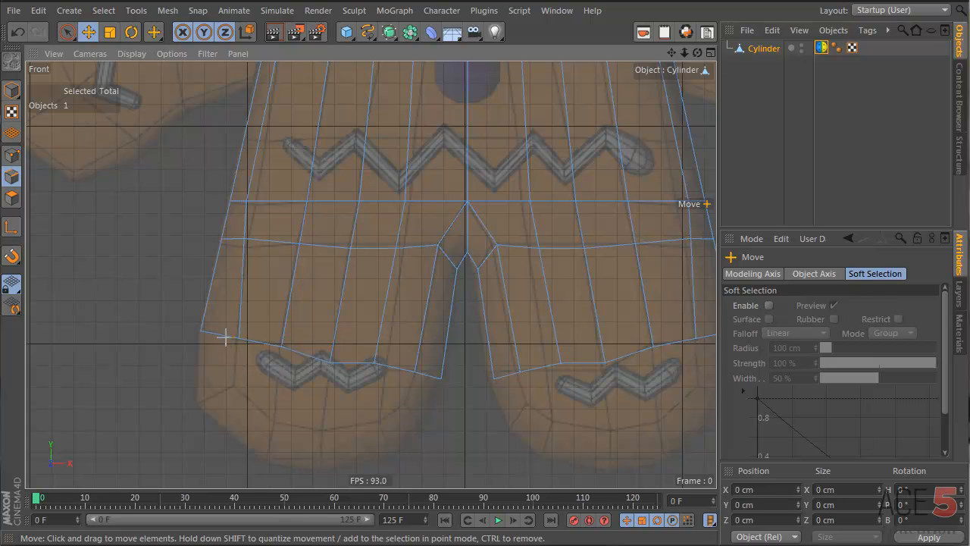
pyautogui.moveTo(177, 306); pyautogui.dragTo(456, 434)
pyautogui.press('d')
pyautogui.moveTo(228, 428); pyautogui.dragTo(598, 325)
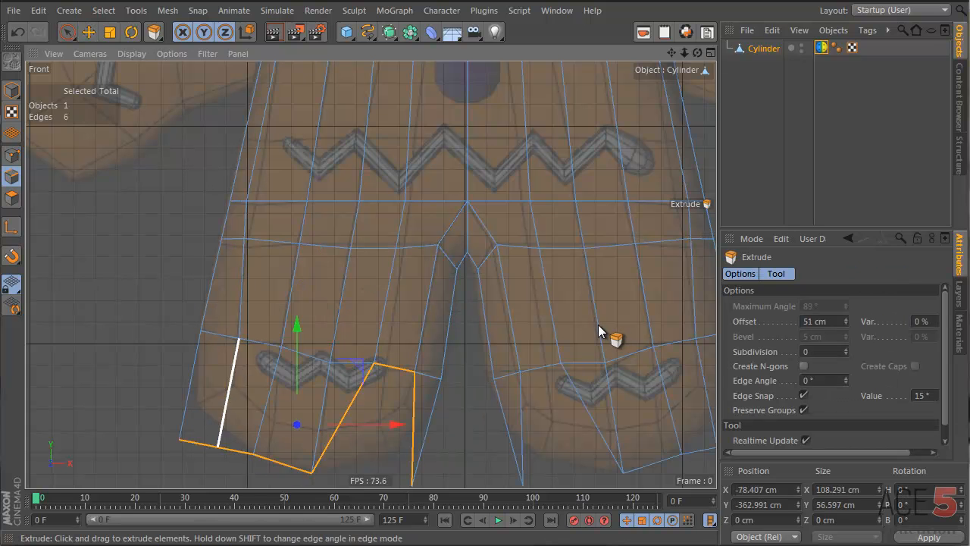
# - Undo the extrusion of the left leg's six bottom edges and move a copy of those edges down to about Y -352 cm
pyautogui.hotkey('ctrl', 'z')
pyautogui.moveTo(196, 385); pyautogui.dragTo(598, 324)
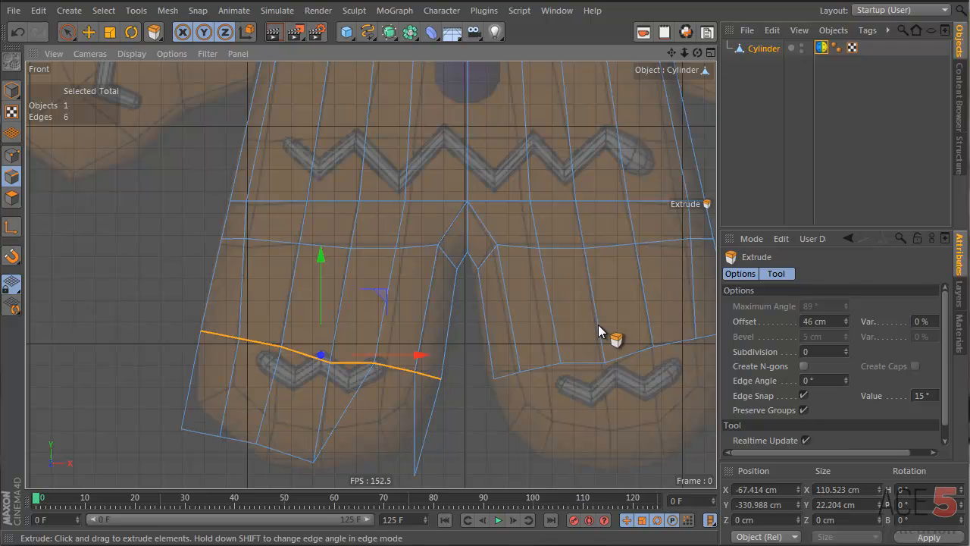
pyautogui.hotkey('ctrl', 'z')
pyautogui.press('e')
pyautogui.moveTo(258, 387); pyautogui.dragTo(304, 418)
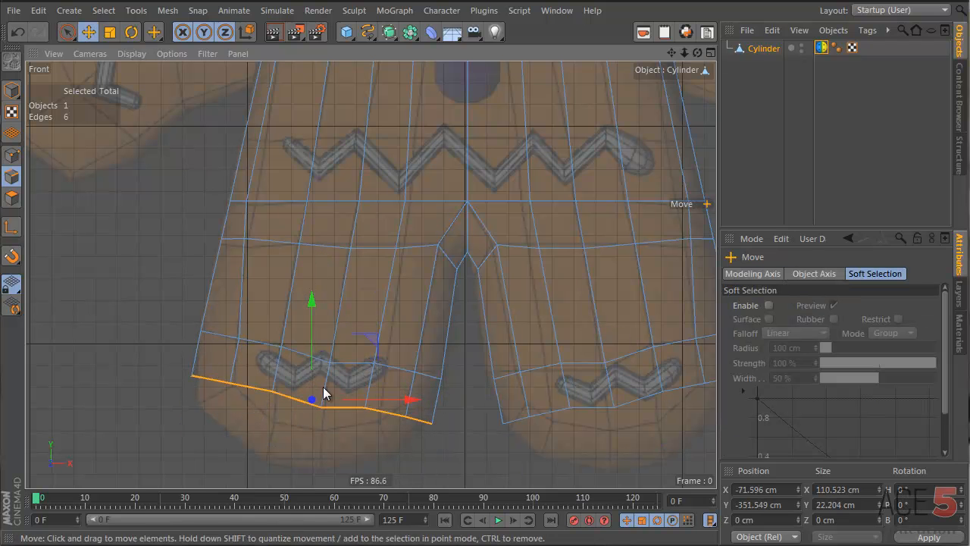
# - Raise the point beside the left foot's inner bottom corner and shift the corner point slightly outward and down
pyautogui.press('Return')
pyautogui.click(397, 432)
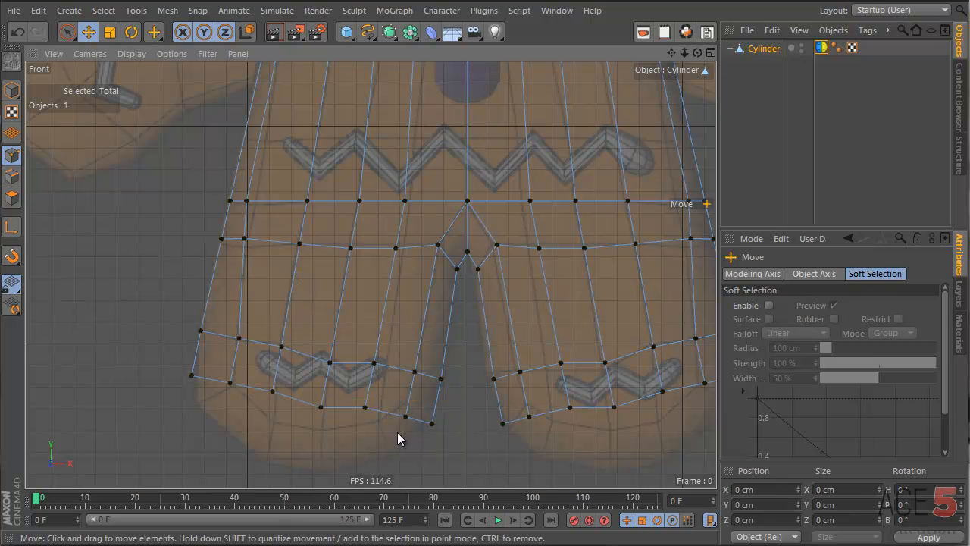
pyautogui.moveTo(405, 417); pyautogui.dragTo(403, 399)
pyautogui.click(434, 420)
pyautogui.moveTo(427, 422); pyautogui.dragTo(427, 424)
pyautogui.click(341, 398)
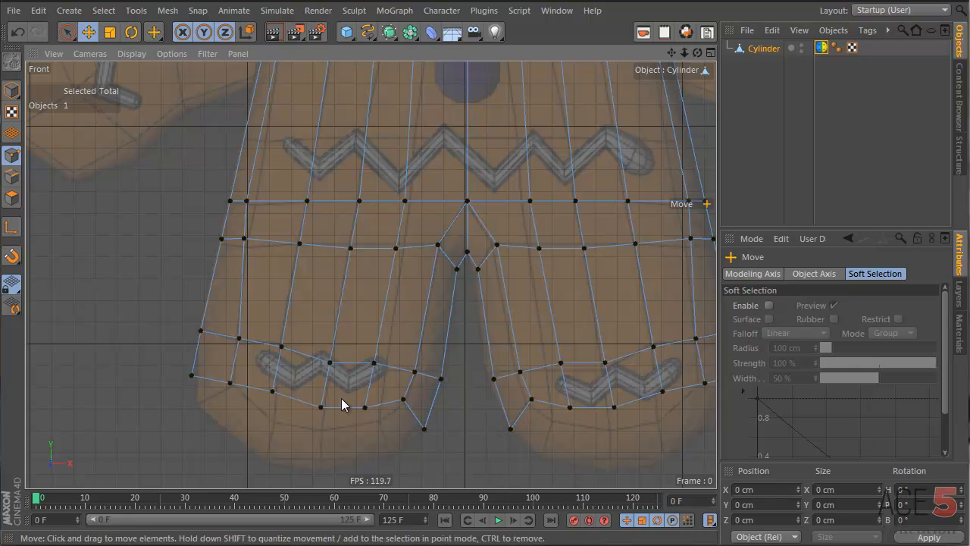
# - Lower the left foot's remaining bottom points into a rounded outline, placing the outer corner at about X -124 cm, Y -354 cm
pyautogui.moveTo(365, 407); pyautogui.dragTo(379, 420)
pyautogui.click(344, 412)
pyautogui.moveTo(324, 407); pyautogui.dragTo(326, 430)
pyautogui.click(285, 385)
pyautogui.moveTo(274, 393); pyautogui.dragTo(276, 427)
pyautogui.click(262, 393)
pyautogui.moveTo(230, 382); pyautogui.dragTo(197, 405)
pyautogui.click(212, 377)
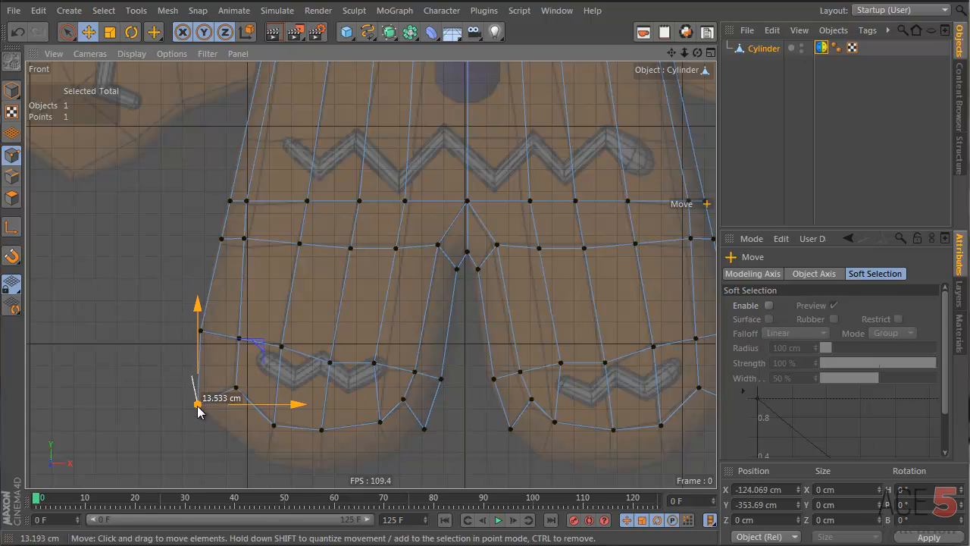
pyautogui.click(111, 309)
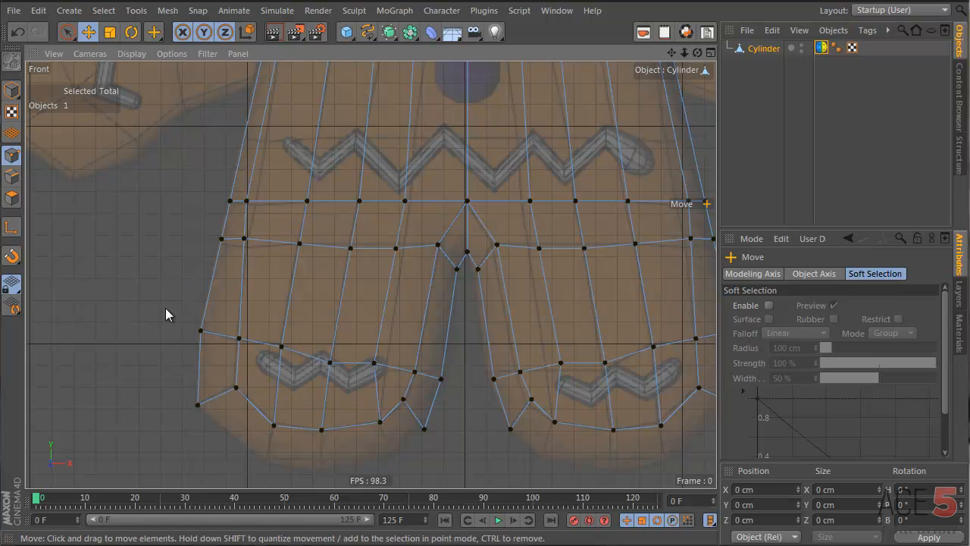
# - Create a four-point polygon at the left foot's outer toe, adding one new point on the reference's bottom outline
pyautogui.rightClick(346, 316)
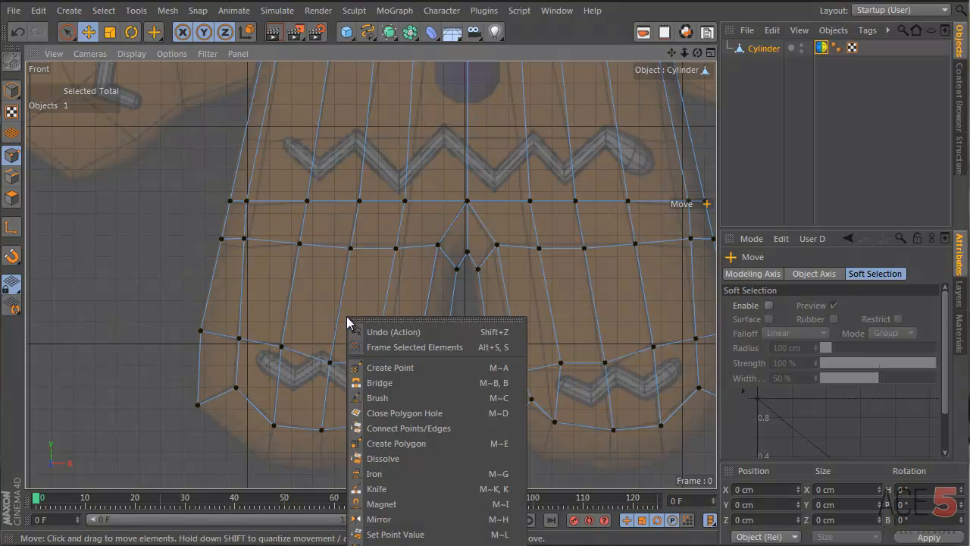
pyautogui.click(442, 444)
pyautogui.click(197, 405)
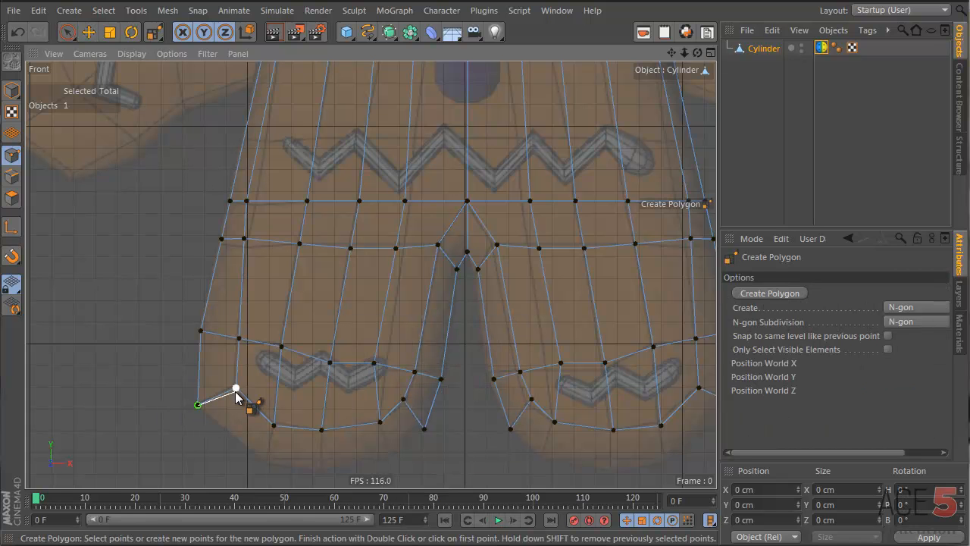
pyautogui.click(236, 388)
pyautogui.click(274, 425)
pyautogui.doubleClick(261, 463)
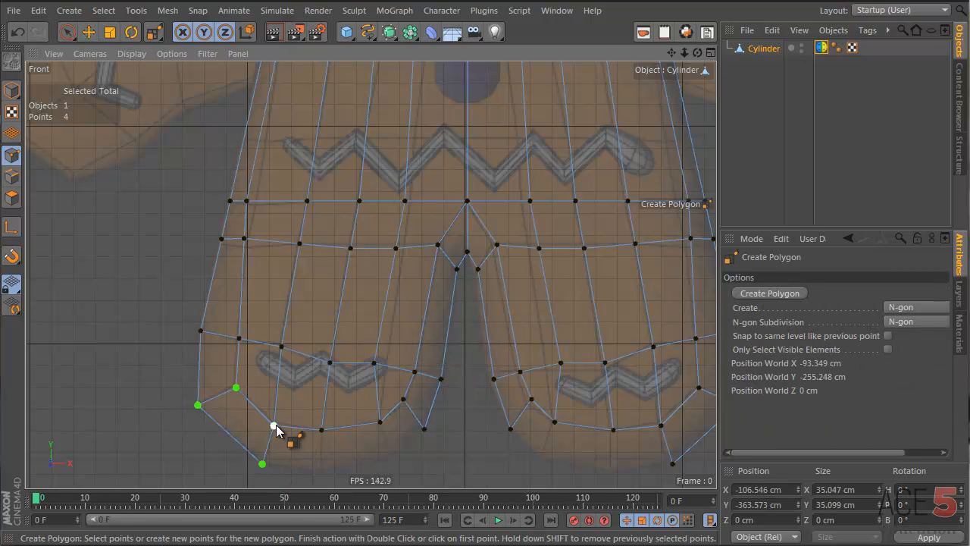
# - Create a second four-point polygon under the middle of the left foot, with two new points on the reference's bottom outline
pyautogui.click(322, 430)
pyautogui.click(379, 422)
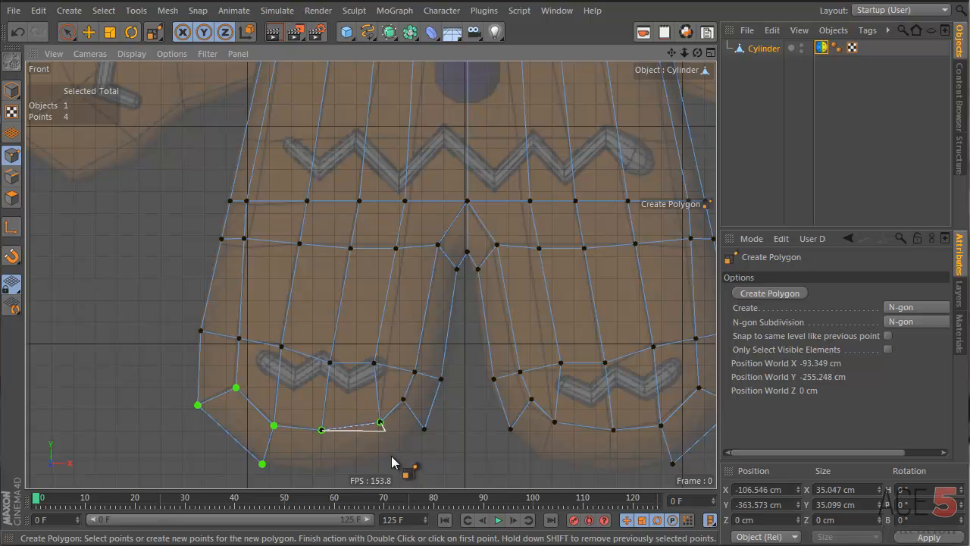
pyautogui.click(390, 453)
pyautogui.doubleClick(324, 474)
# - Bridge the edges along the left foot's bottom rim to fill the remaining gaps beside the new polygons
pyautogui.rightClick(395, 324)
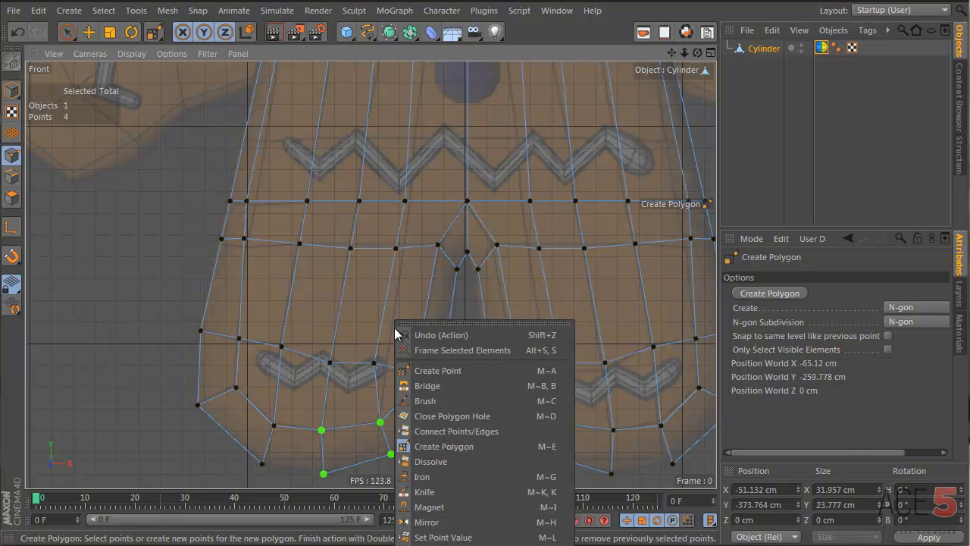
pyautogui.click(482, 385)
pyautogui.press('Return')
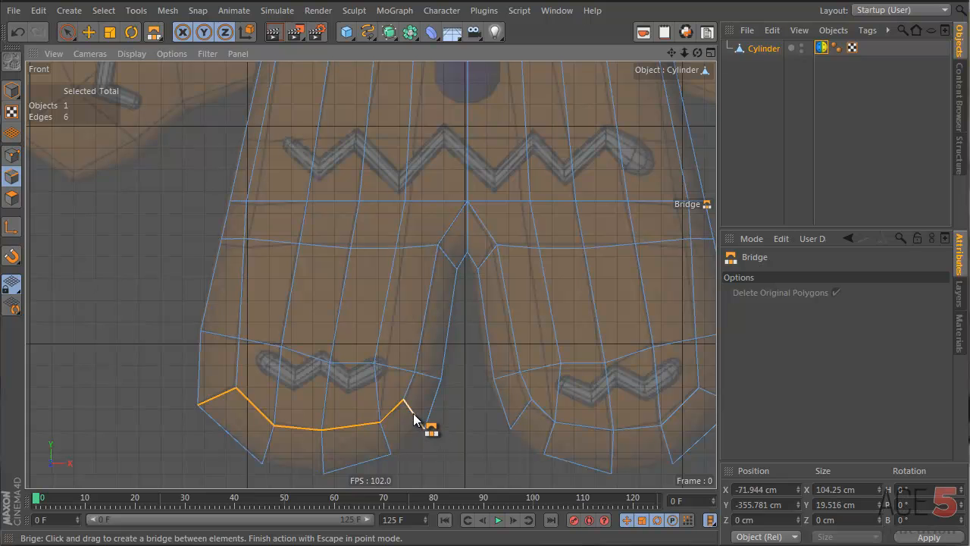
pyautogui.moveTo(415, 413); pyautogui.dragTo(393, 436)
# - Examine the whole body mesh against the reference in the front view and its shape in the perspective view
pyautogui.scroll(-6, 530, 242)
pyautogui.scroll(1, 417, 307)
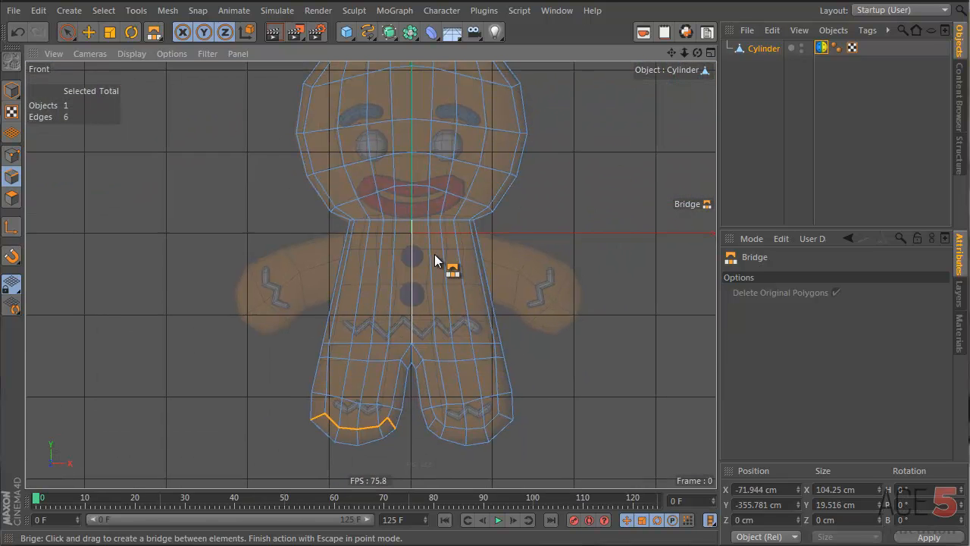
pyautogui.scroll(-1, 420, 259)
pyautogui.scroll(-1, 485, 238)
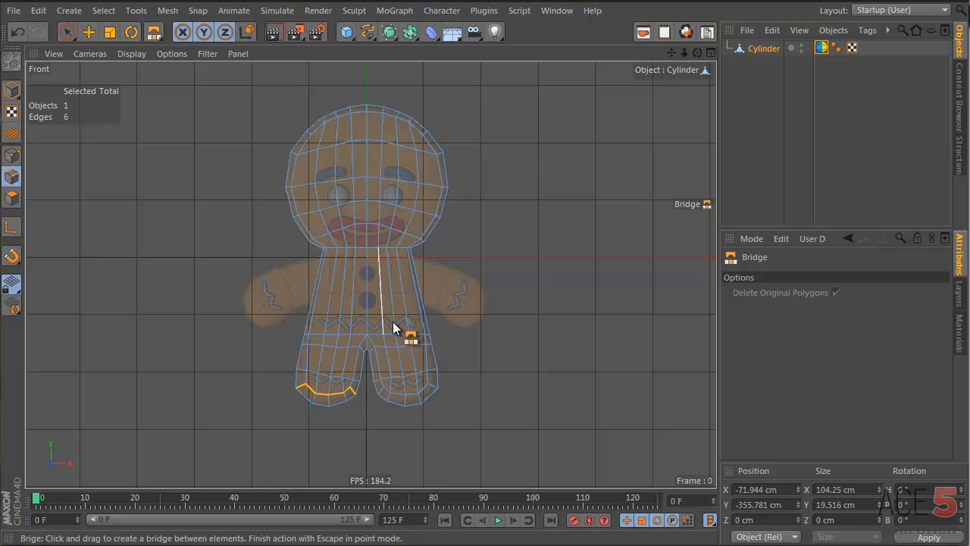
pyautogui.scroll(3, 254, 303)
pyautogui.scroll(-3, 364, 306)
pyautogui.scroll(3, 271, 325)
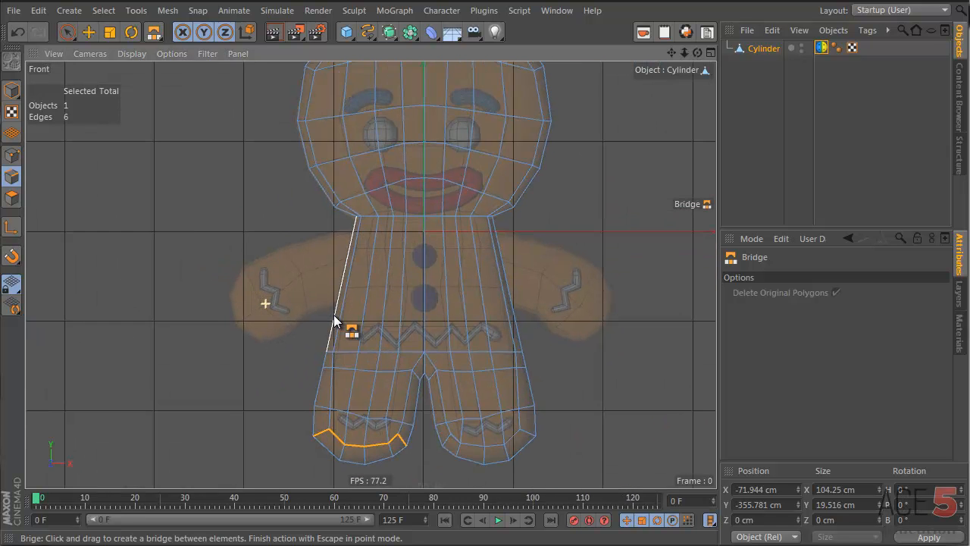
pyautogui.scroll(-3, 369, 339)
pyautogui.middleClick(356, 215)
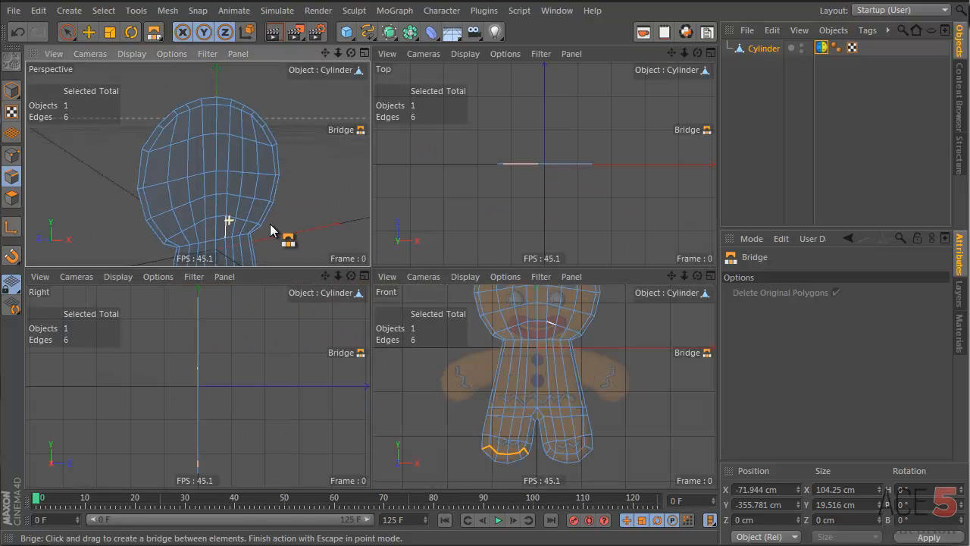
pyautogui.scroll(-6, 234, 214)
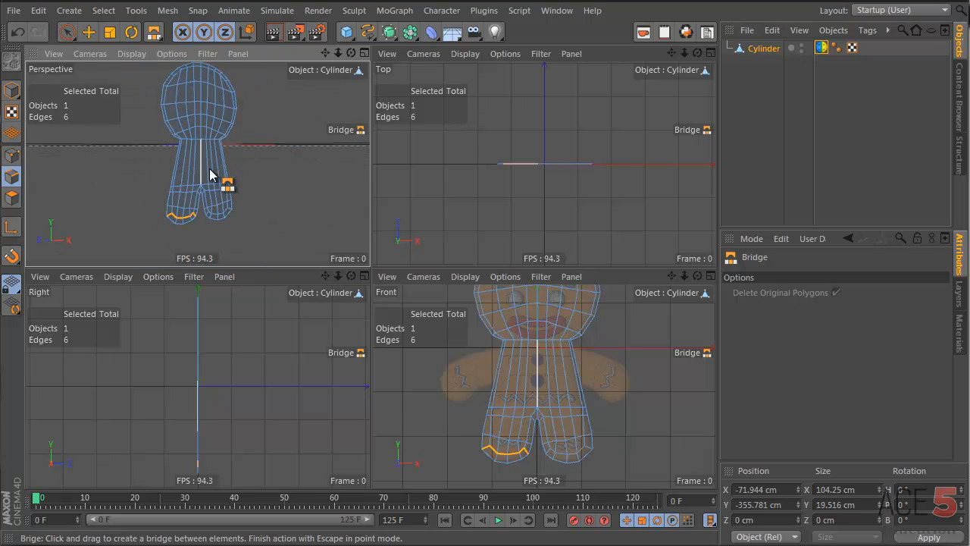
pyautogui.press('4')
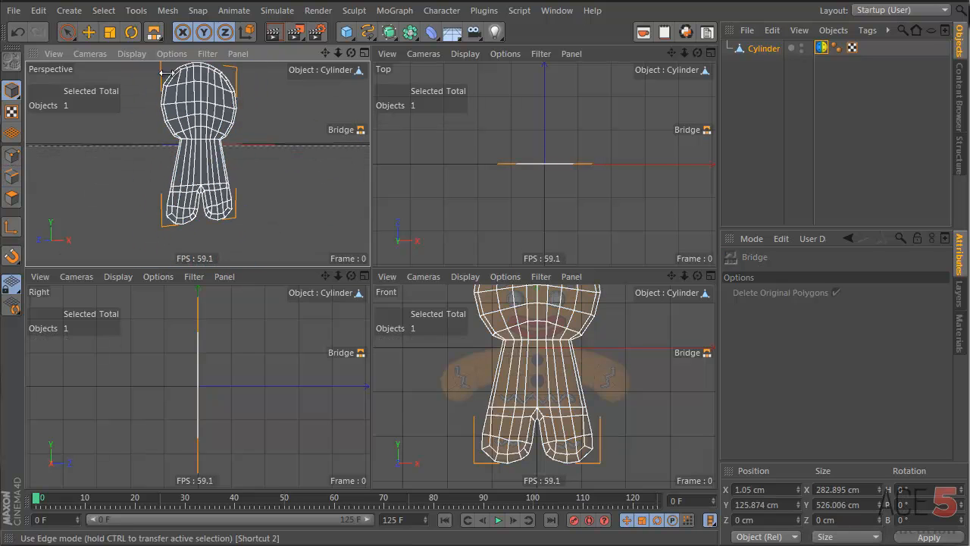
pyautogui.click(15, 200)
pyautogui.press('d')
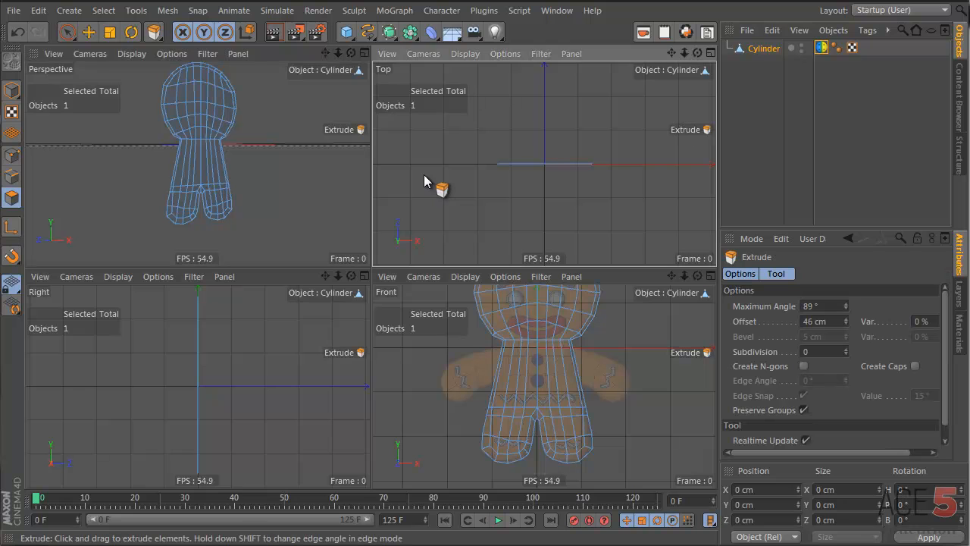
pyautogui.scroll(-2, 262, 390)
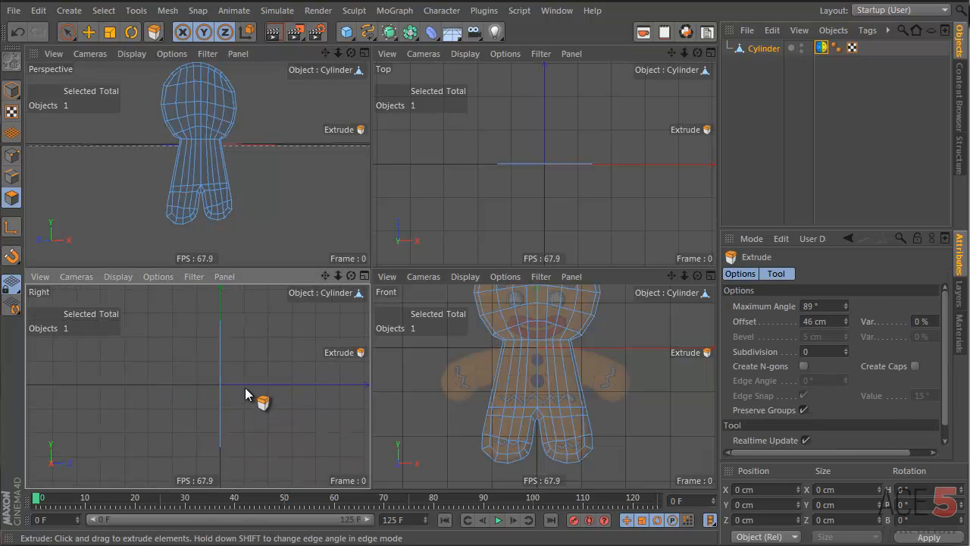
pyautogui.press('e')
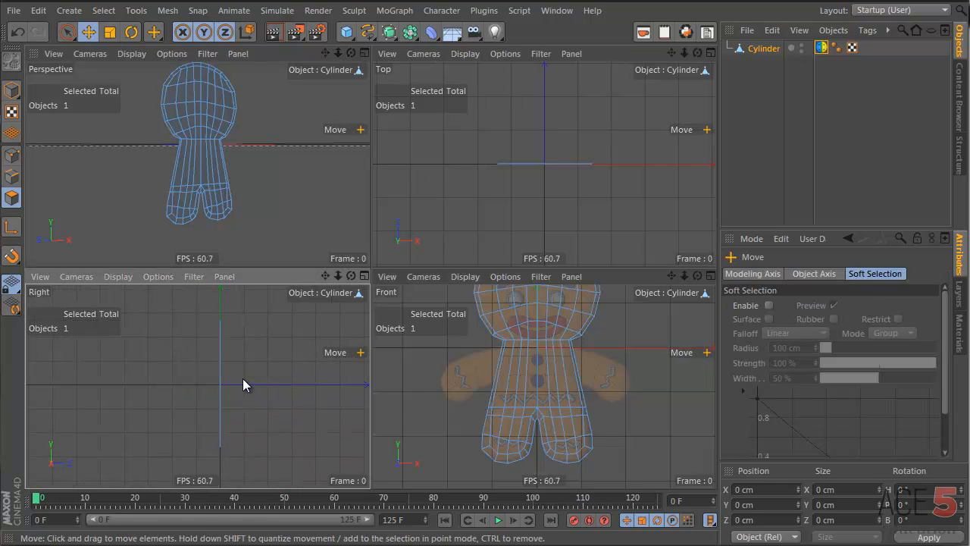
pyautogui.keyDown('alt'); pyautogui.moveTo(172, 186); pyautogui.dragTo(130, 192); pyautogui.keyUp('alt')
pyautogui.keyDown('alt'); pyautogui.moveTo(216, 183); pyautogui.dragTo(278, 171, button='right'); pyautogui.keyUp('alt')
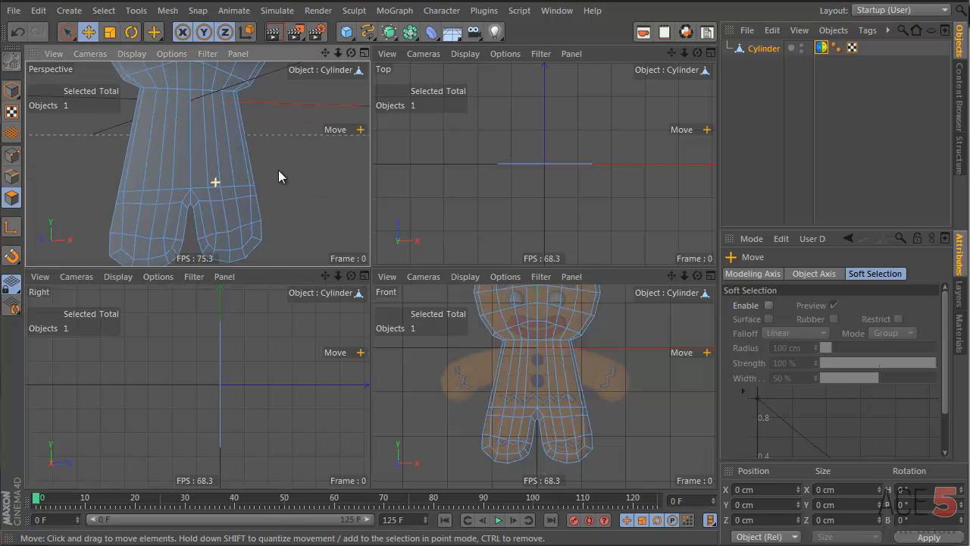
# - Set the front view background picture's transparency to 73%
pyautogui.middleClick(540, 394)
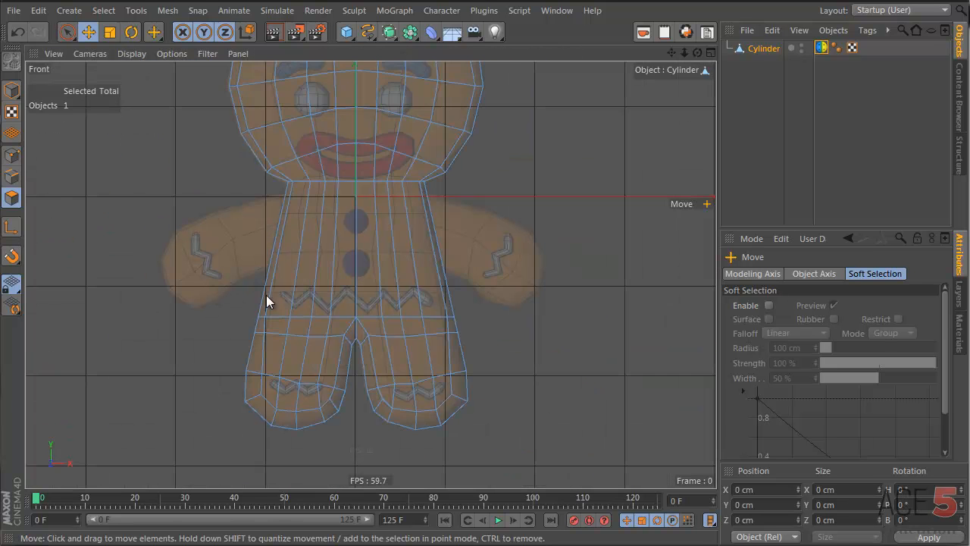
pyautogui.scroll(2, 288, 297)
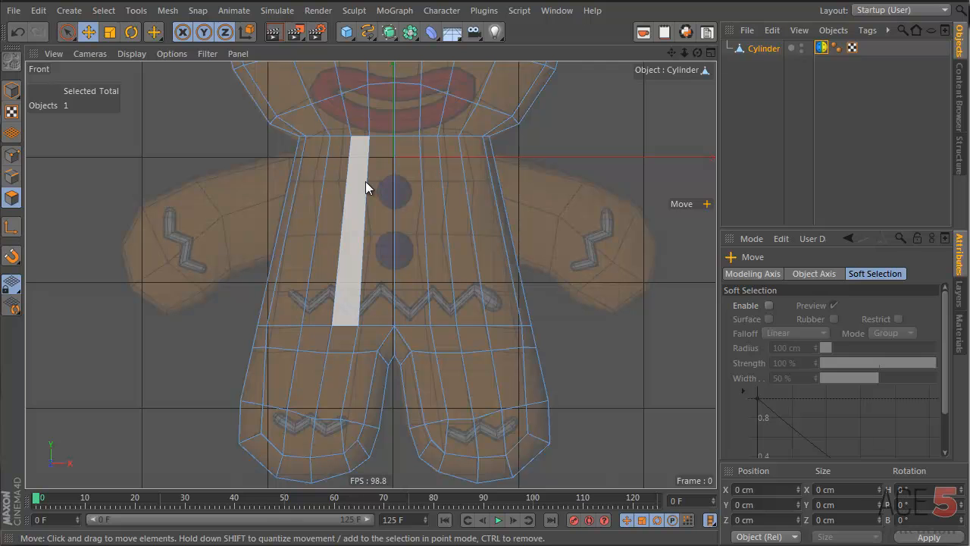
pyautogui.hotkey('shift', 'v')
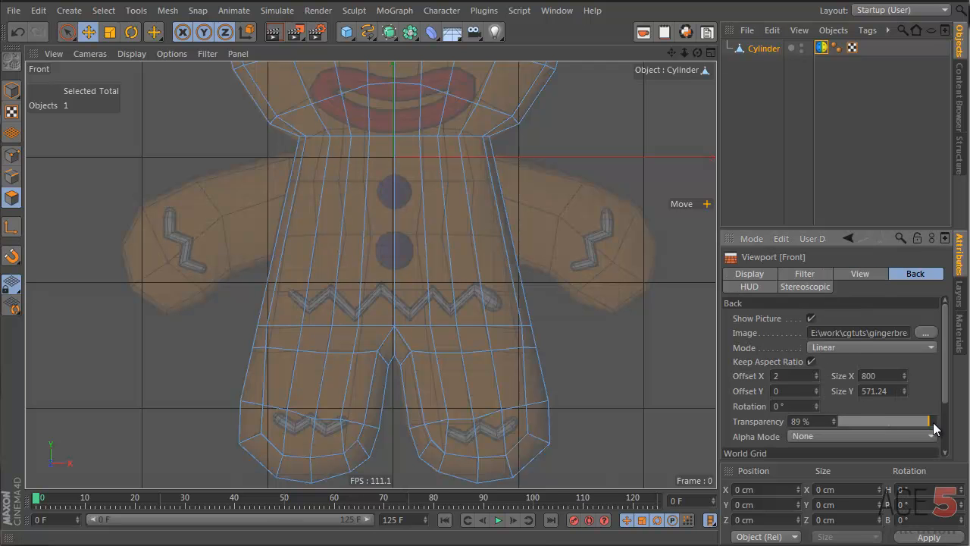
pyautogui.moveTo(933, 423); pyautogui.dragTo(911, 421)
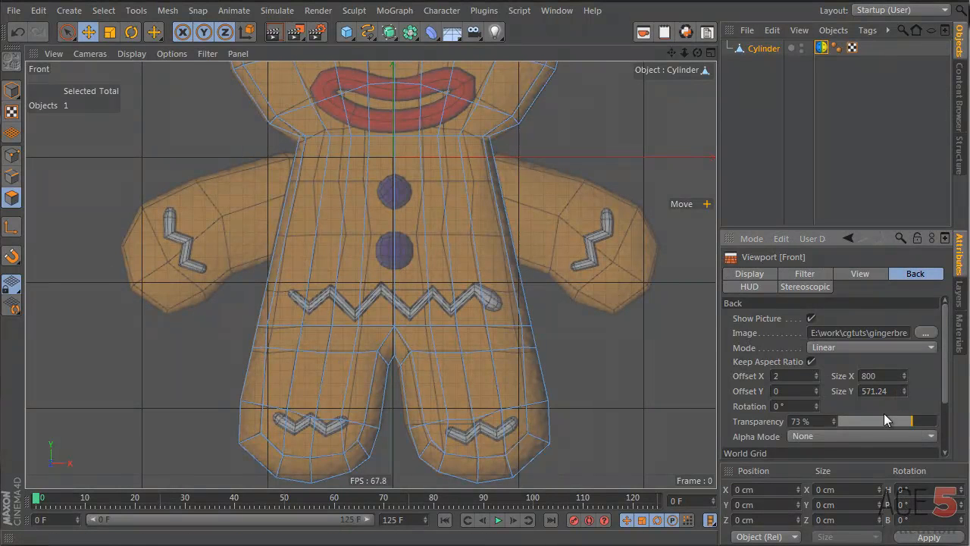
# - Adjust the two outermost points in both horizontal rows at the left hip to follow the reference's body outline
pyautogui.press('Return')
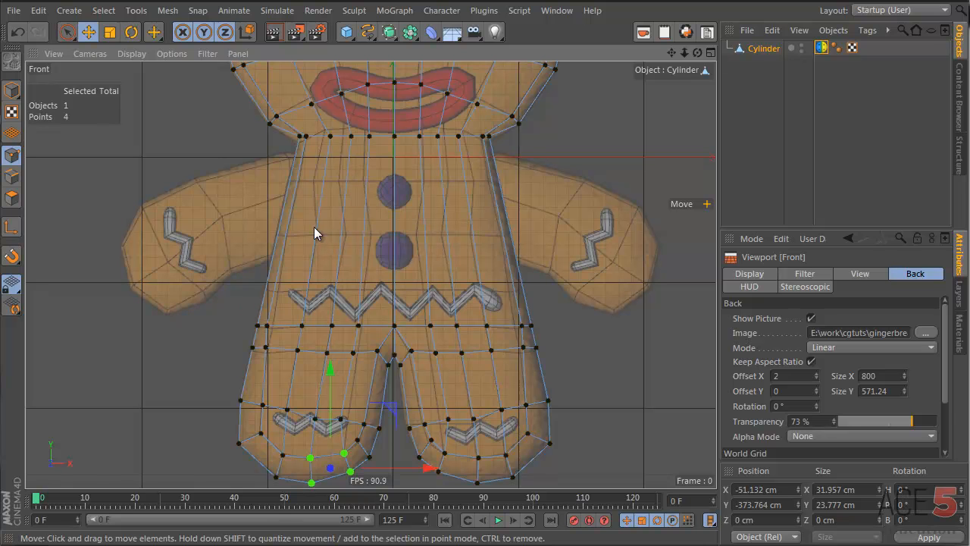
pyautogui.click(12, 155)
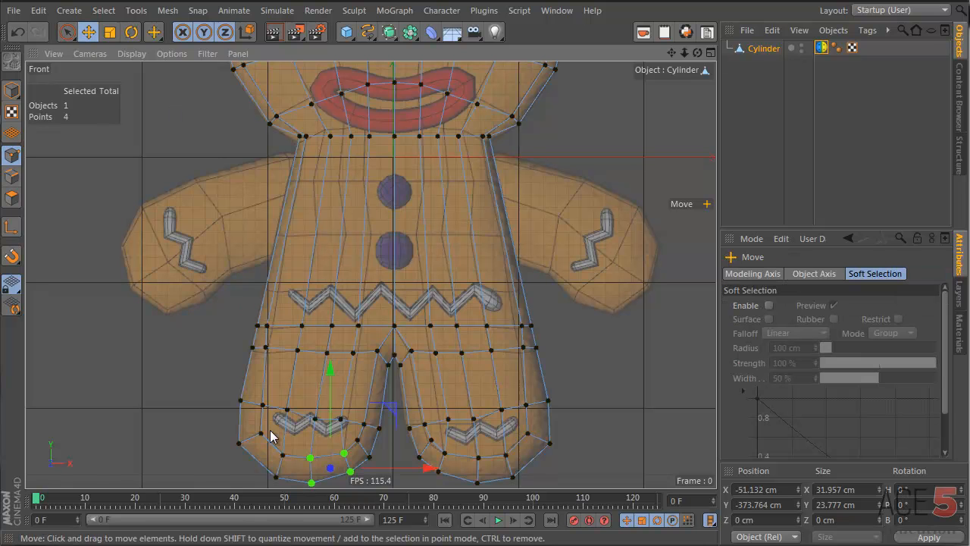
pyautogui.click(180, 375)
pyautogui.scroll(3, 261, 336)
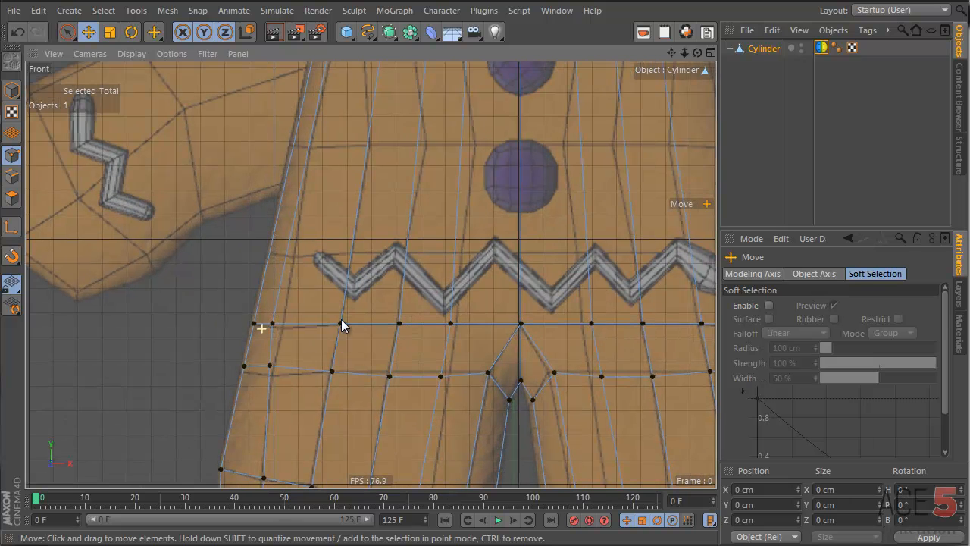
pyautogui.moveTo(270, 324); pyautogui.dragTo(280, 328)
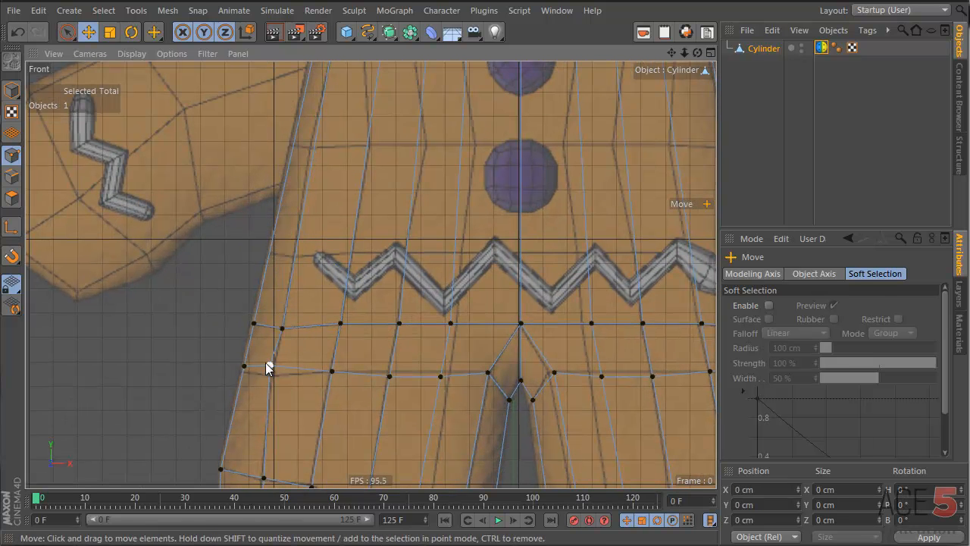
pyautogui.moveTo(267, 365); pyautogui.dragTo(241, 373)
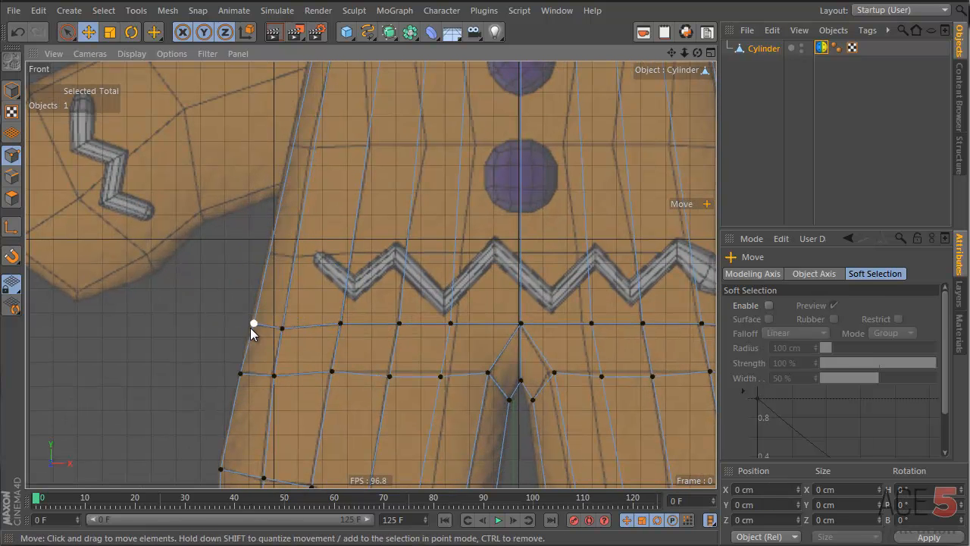
pyautogui.moveTo(251, 327); pyautogui.dragTo(245, 331)
pyautogui.click(323, 189)
# - Reshape the neckline points to the reference, lowering the two outermost left points and raising the inner ones up to the center point
pyautogui.keyDown('alt'); pyautogui.moveTo(323, 190); pyautogui.dragTo(311, 399, button='middle'); pyautogui.keyUp('alt')
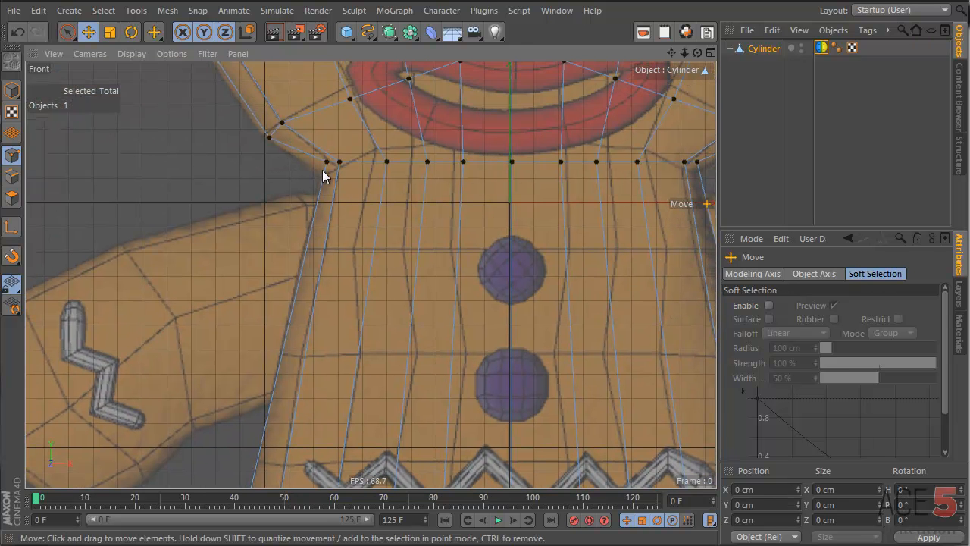
pyautogui.moveTo(327, 165); pyautogui.dragTo(460, 149)
pyautogui.click(334, 179)
pyautogui.click(397, 163)
pyautogui.click(400, 160)
pyautogui.click(427, 161)
pyautogui.click(480, 164)
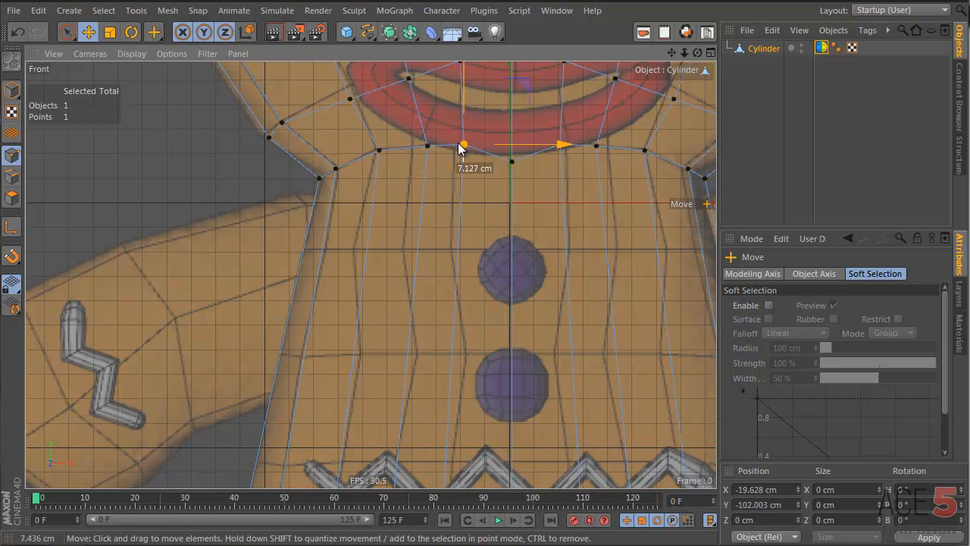
pyautogui.click(515, 162)
pyautogui.moveTo(515, 160); pyautogui.dragTo(517, 142)
pyautogui.click(586, 177)
pyautogui.keyDown('alt'); pyautogui.moveTo(586, 178); pyautogui.dragTo(537, 185, button='right'); pyautogui.keyUp('alt')
pyautogui.keyDown('alt'); pyautogui.moveTo(612, 280); pyautogui.dragTo(468, 257, button='middle'); pyautogui.keyUp('alt')
pyautogui.press('k')
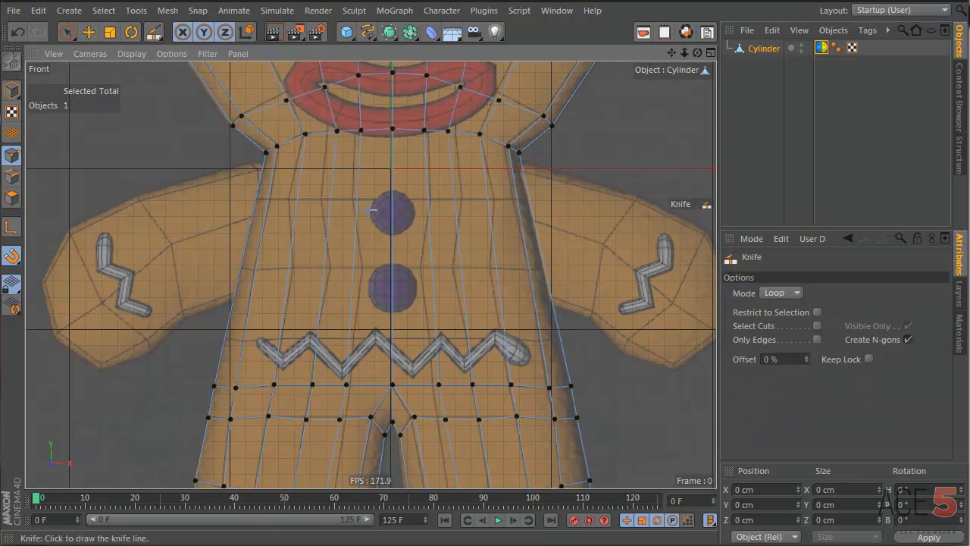
pyautogui.middleClick(368, 210)
pyautogui.middleClick(571, 345)
pyautogui.keyDown('alt'); pyautogui.moveTo(372, 283); pyautogui.dragTo(386, 134, button='middle'); pyautogui.keyUp('alt')
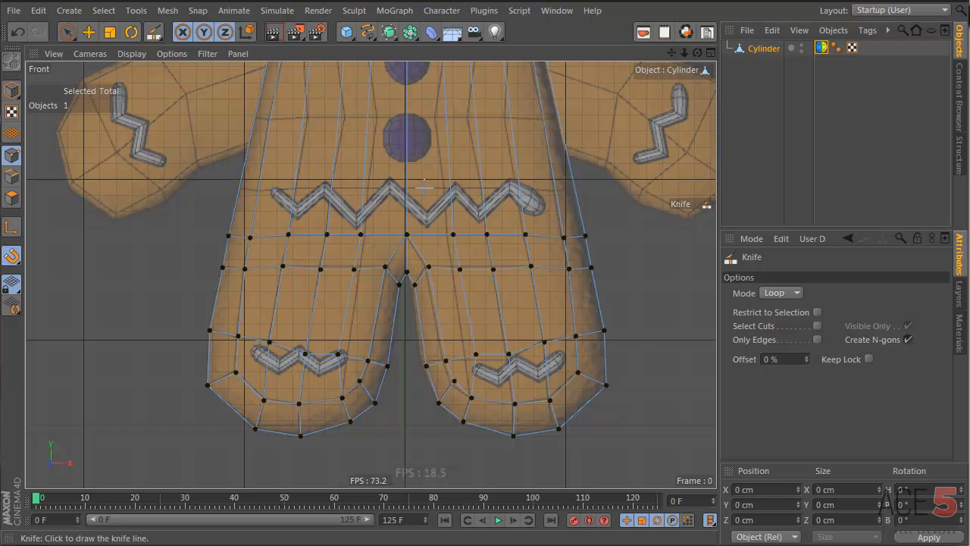
pyautogui.middleClick(424, 187)
# - Switch the body mesh to polygon editing in the maximized perspective view and activate the Extrude tool
pyautogui.scroll(-3, 144, 158)
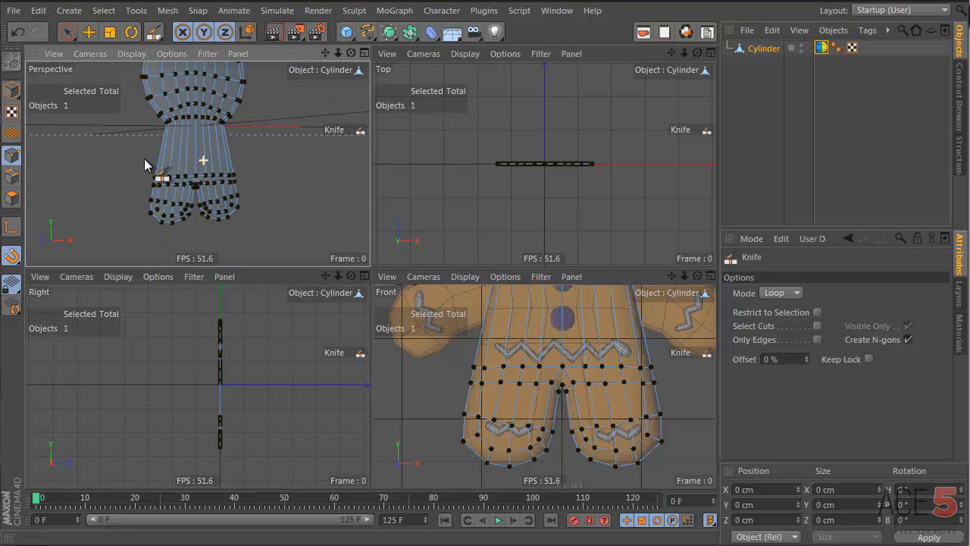
pyautogui.middleClick(182, 136)
pyautogui.click(10, 203)
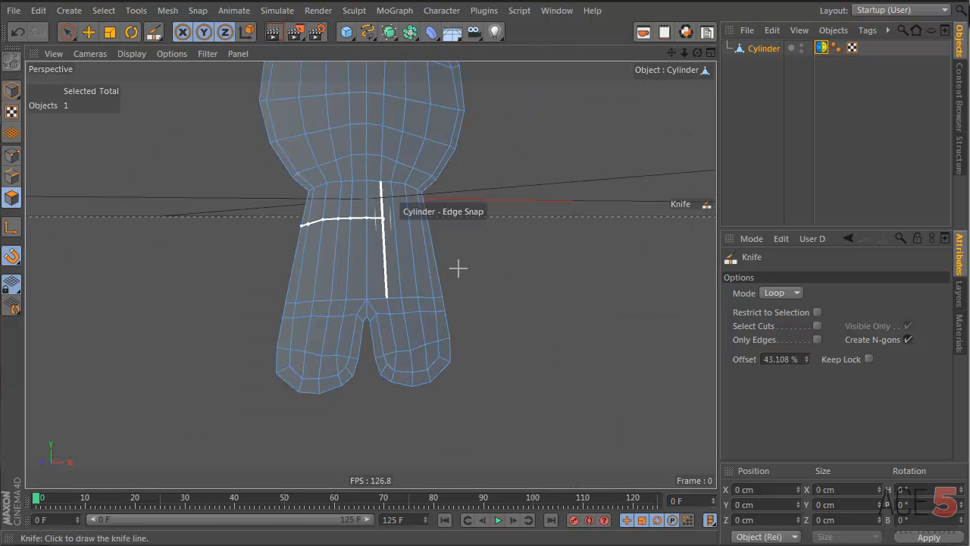
pyautogui.keyDown('alt'); pyautogui.moveTo(457, 268); pyautogui.dragTo(401, 284); pyautogui.keyUp('alt')
pyautogui.press('d')
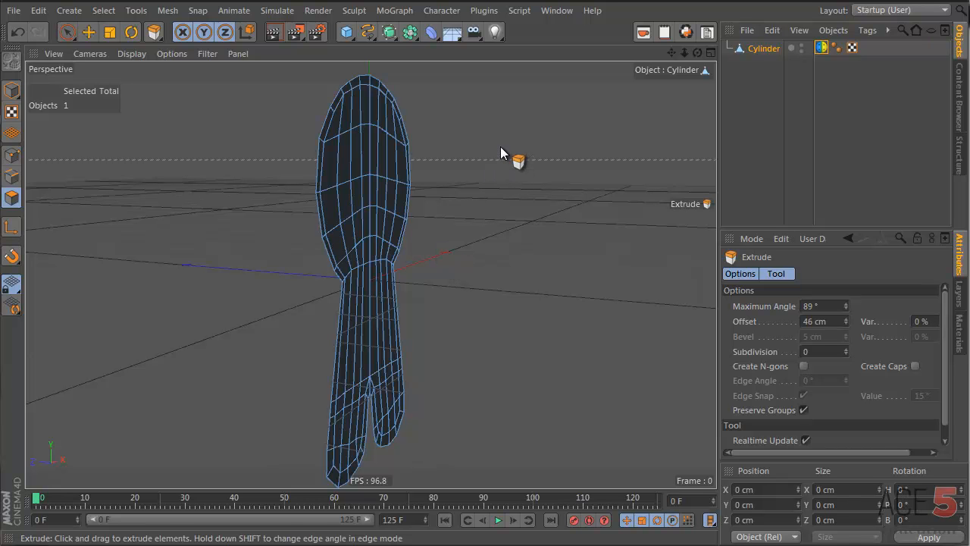
# - Try to extrude all polygons of the flat body by 36.4 cm
pyautogui.hotkey('ctrl', 'a')
pyautogui.moveTo(598, 324); pyautogui.dragTo(600, 324)
pyautogui.keyDown('alt'); pyautogui.moveTo(486, 207); pyautogui.dragTo(200, 295); pyautogui.keyUp('alt')
pyautogui.hotkey('ctrl', 'z')
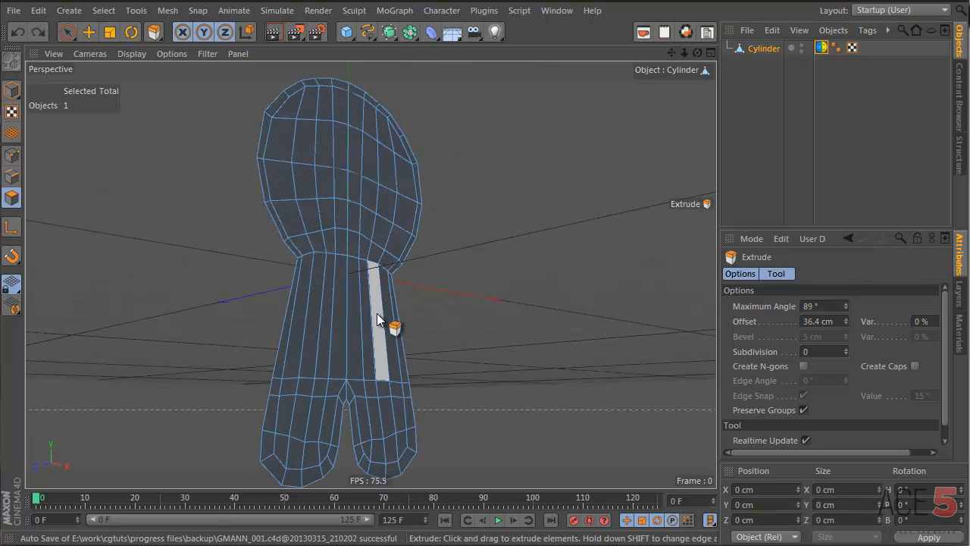
# - Restore the selection of all body polygons and align their normals
pyautogui.hotkey('ctrl', 'y')
pyautogui.keyDown('alt'); pyautogui.moveTo(477, 388); pyautogui.dragTo(403, 404); pyautogui.keyUp('alt')
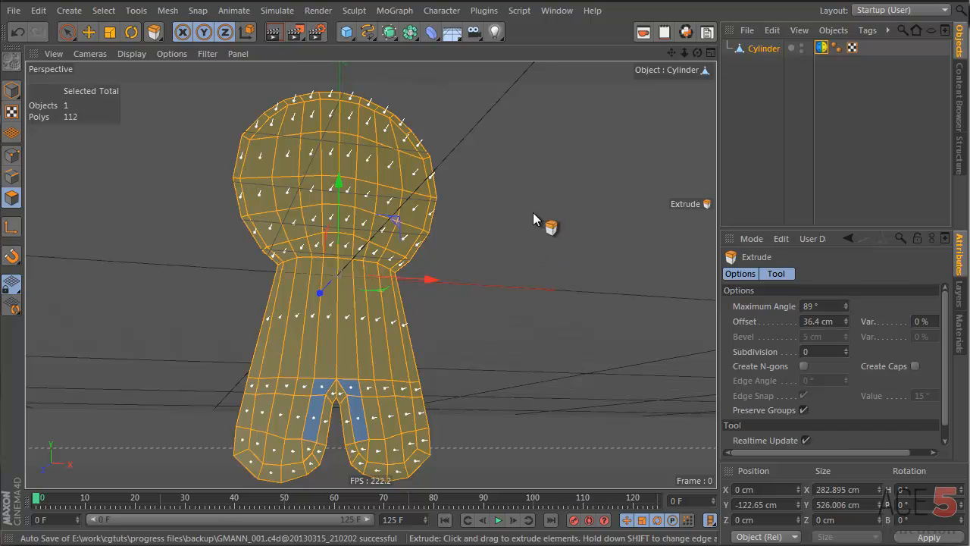
pyautogui.keyDown('alt'); pyautogui.moveTo(296, 416); pyautogui.dragTo(359, 415); pyautogui.keyUp('alt')
pyautogui.rightClick(508, 193)
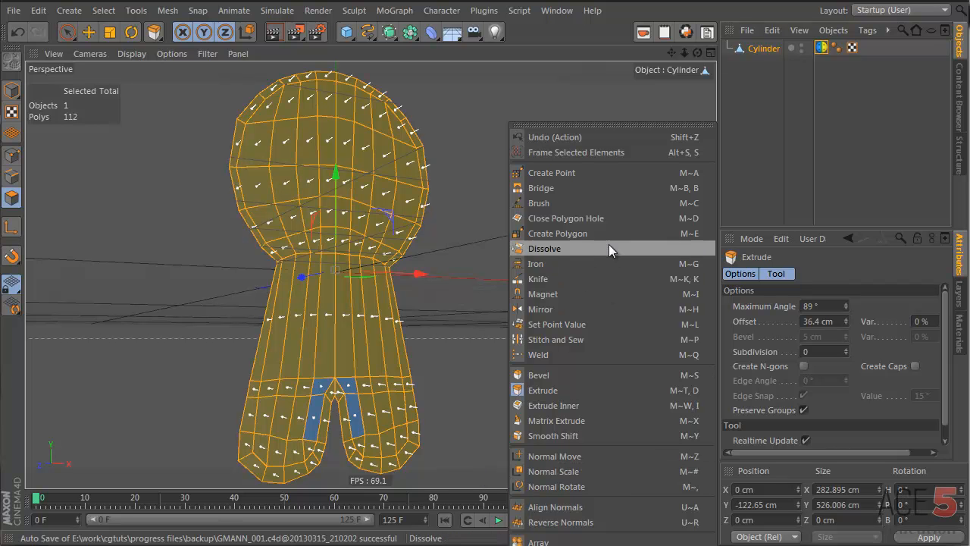
pyautogui.click(590, 508)
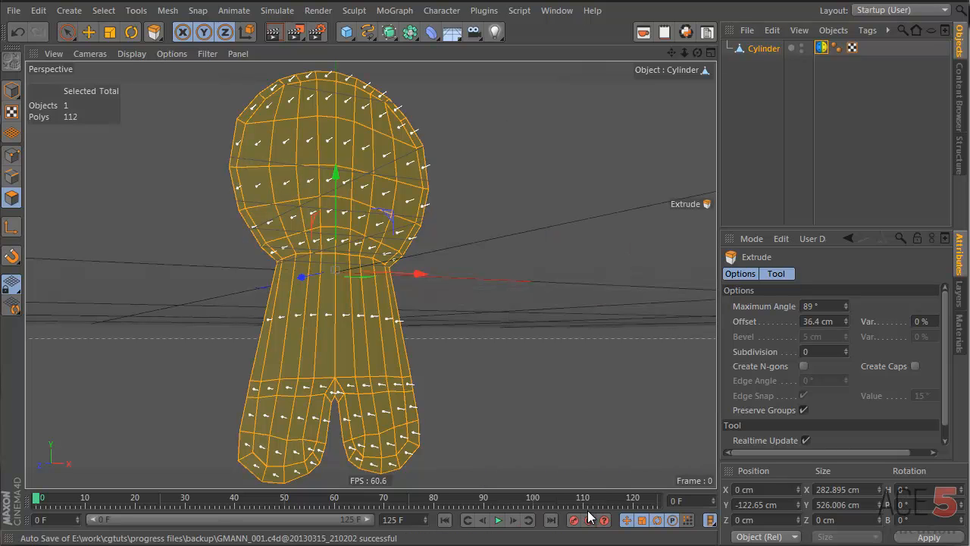
pyautogui.keyDown('alt'); pyautogui.moveTo(446, 215); pyautogui.dragTo(526, 212); pyautogui.keyUp('alt')
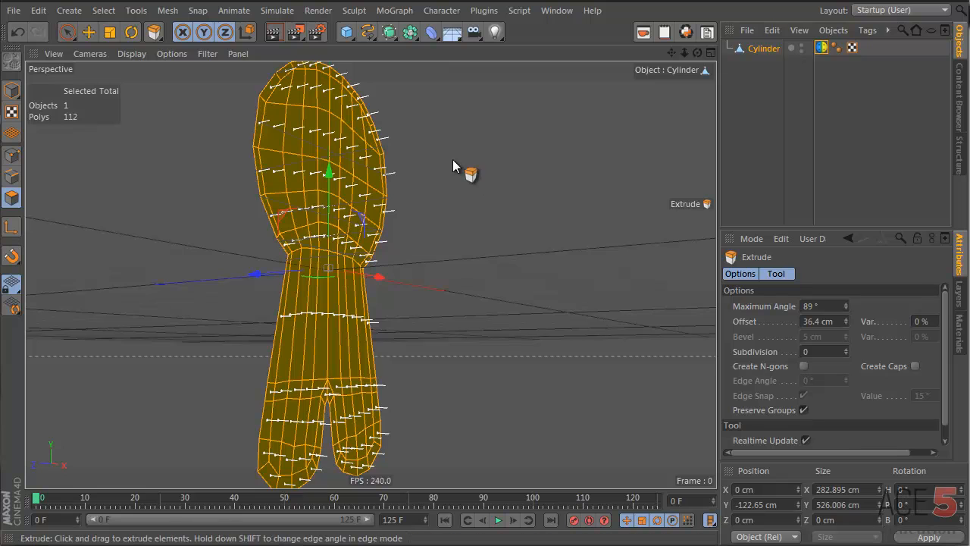
# - Extrude all body polygons 43 cm and enable Create Caps to close the open back
pyautogui.moveTo(452, 159); pyautogui.dragTo(599, 331)
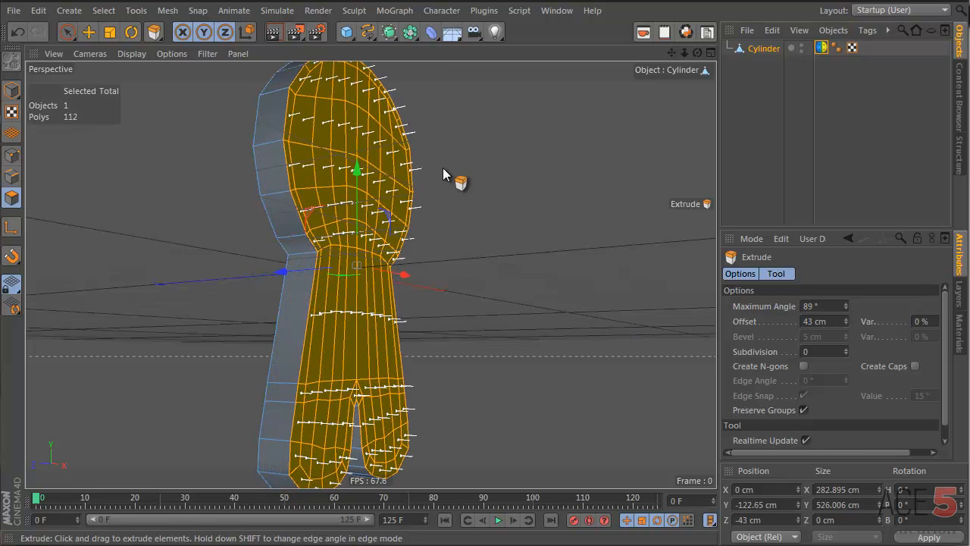
pyautogui.keyDown('alt'); pyautogui.moveTo(443, 168); pyautogui.dragTo(266, 191); pyautogui.keyUp('alt')
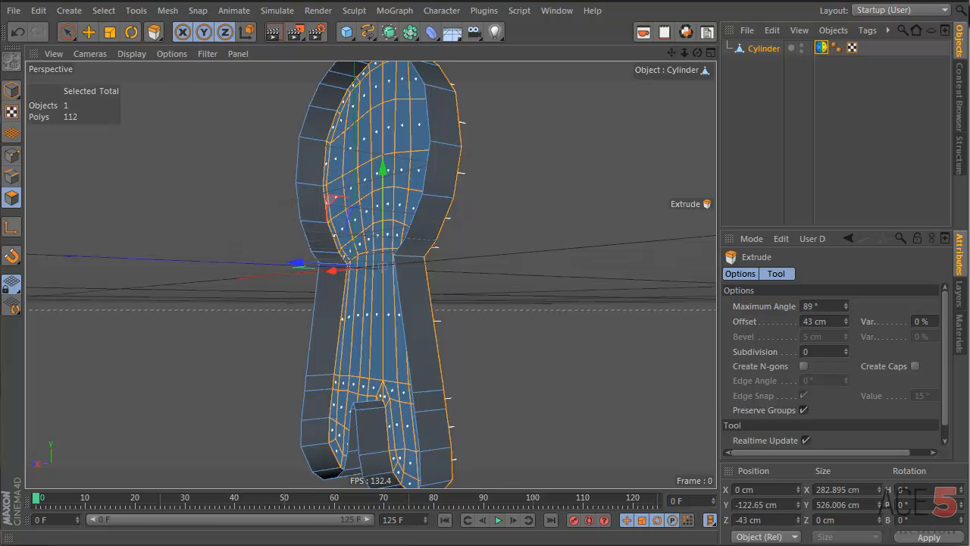
pyautogui.click(915, 366)
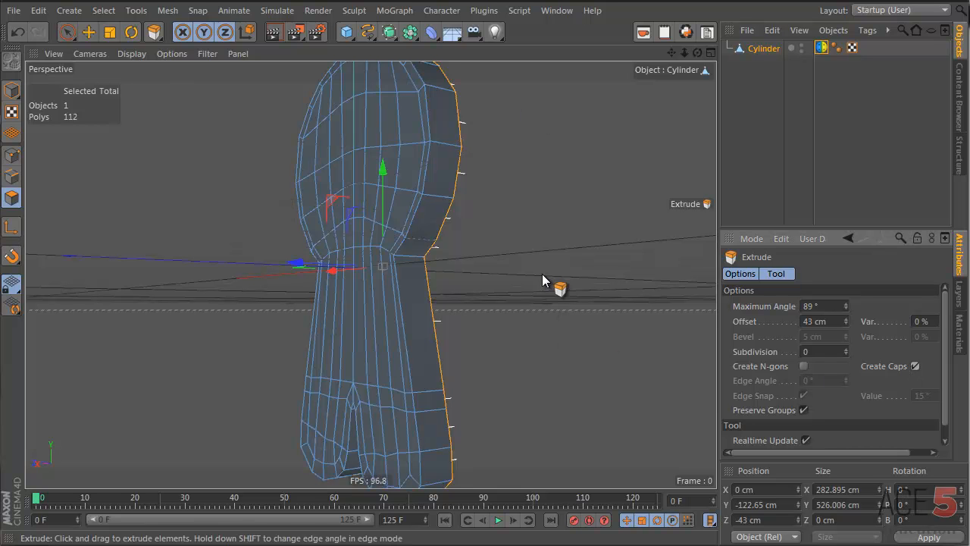
pyautogui.keyDown('alt'); pyautogui.moveTo(517, 278); pyautogui.dragTo(120, 275); pyautogui.keyUp('alt')
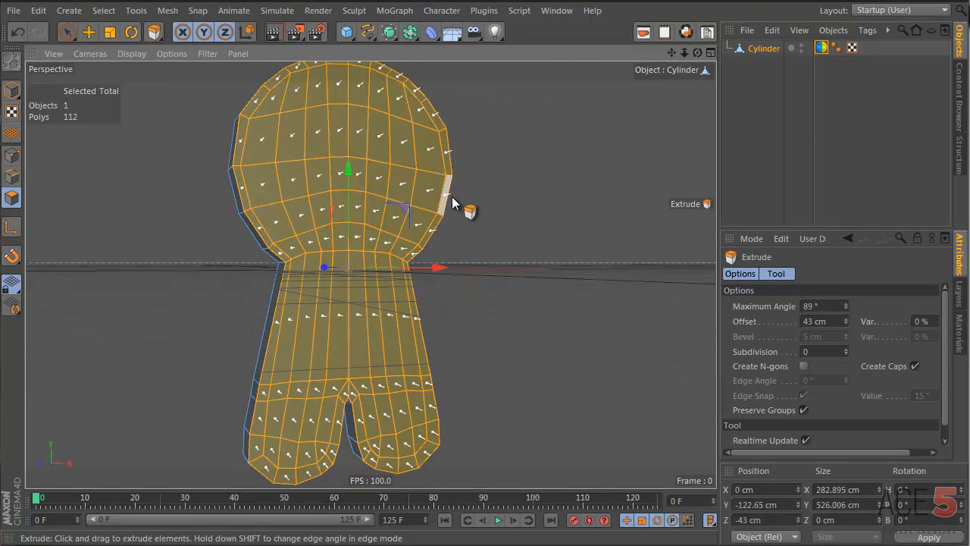
pyautogui.keyDown('alt'); pyautogui.moveTo(413, 178); pyautogui.dragTo(348, 145); pyautogui.keyUp('alt')
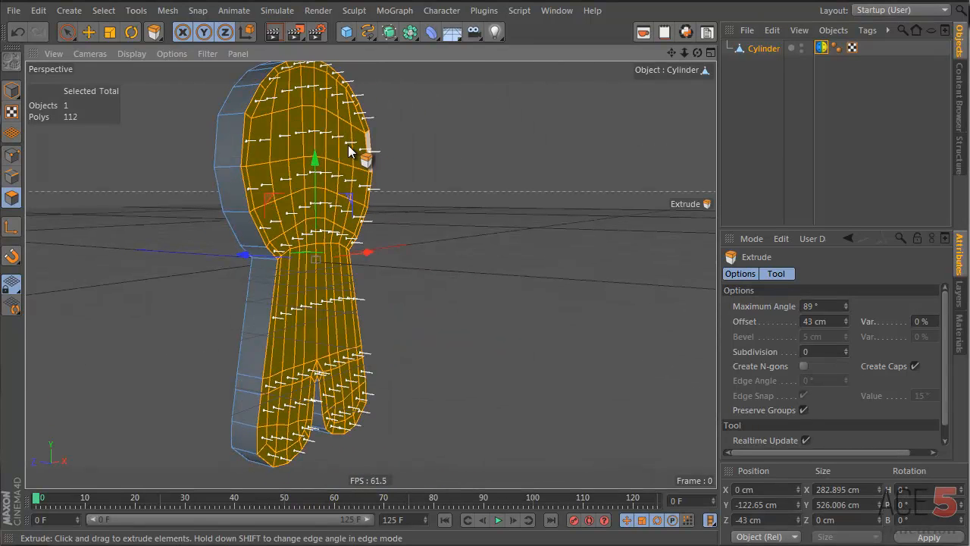
# - Place the body mesh inside a HyperNURBS object and check the smoothed shape from the side
pyautogui.keyDown('alt'); pyautogui.click(388, 34); pyautogui.keyUp('alt')
pyautogui.click(750, 123)
pyautogui.keyDown('alt'); pyautogui.moveTo(296, 234); pyautogui.dragTo(327, 194); pyautogui.keyUp('alt')
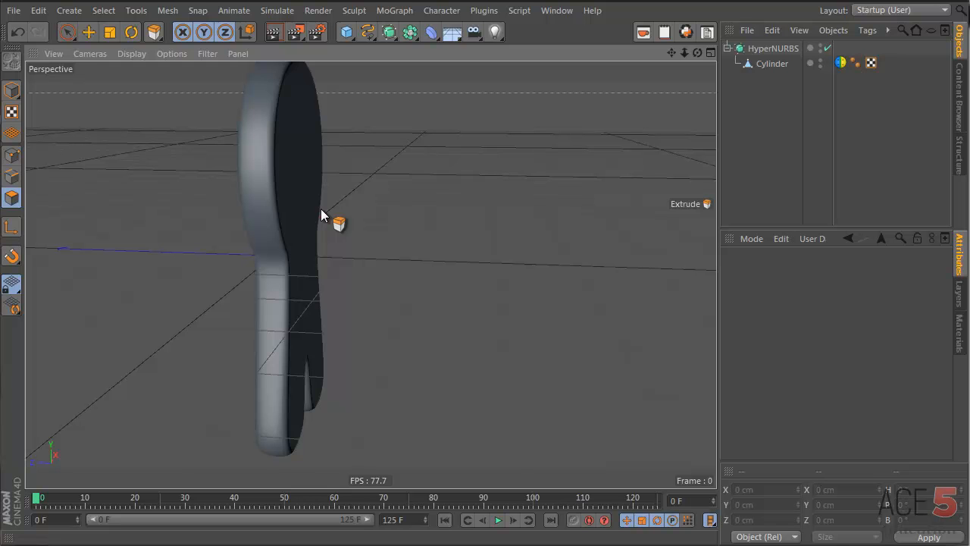
pyautogui.keyDown('alt'); pyautogui.moveTo(293, 195); pyautogui.dragTo(185, 97); pyautogui.keyUp('alt')
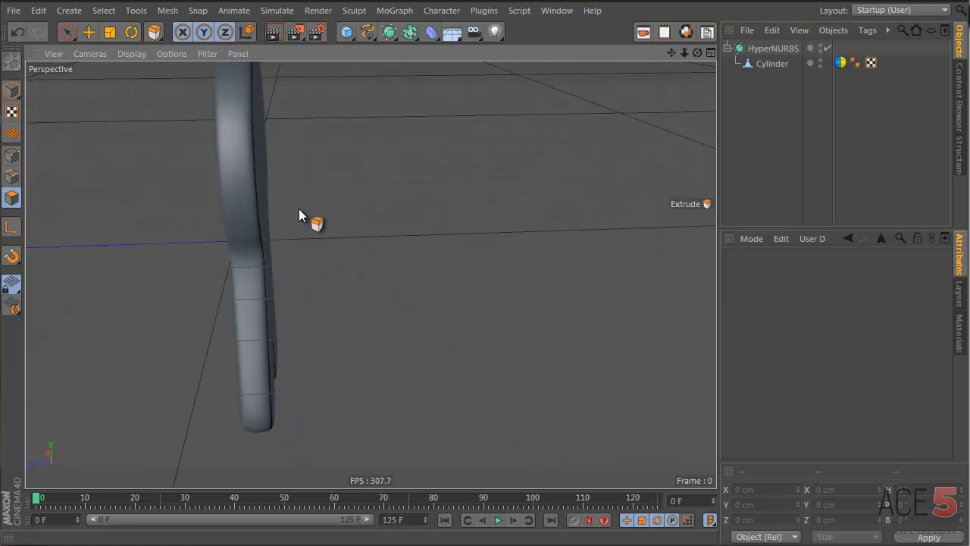
pyautogui.keyDown('alt'); pyautogui.moveTo(299, 210); pyautogui.dragTo(329, 136); pyautogui.keyUp('alt')
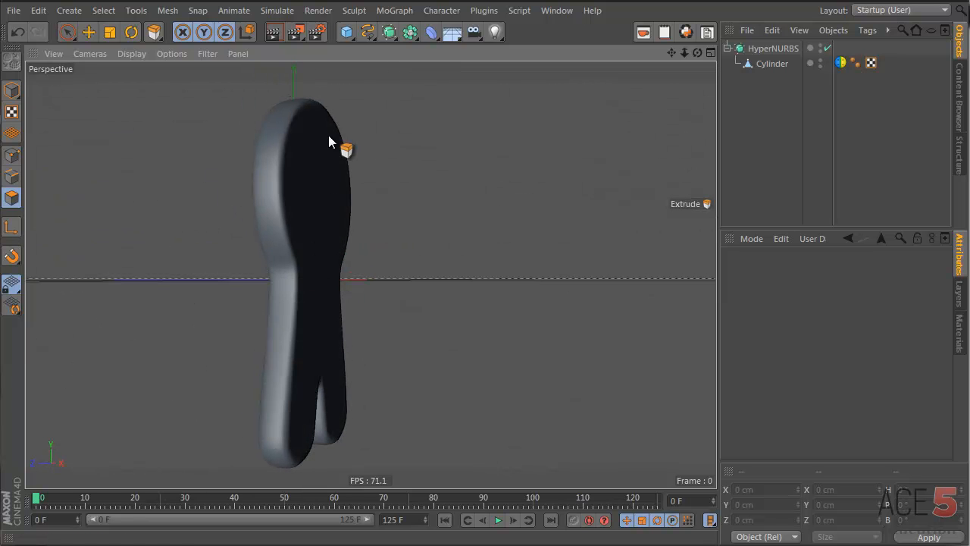
# - Select the edge loop around the body's front outline and move it backward to Z -13.453 cm
pyautogui.click(791, 67)
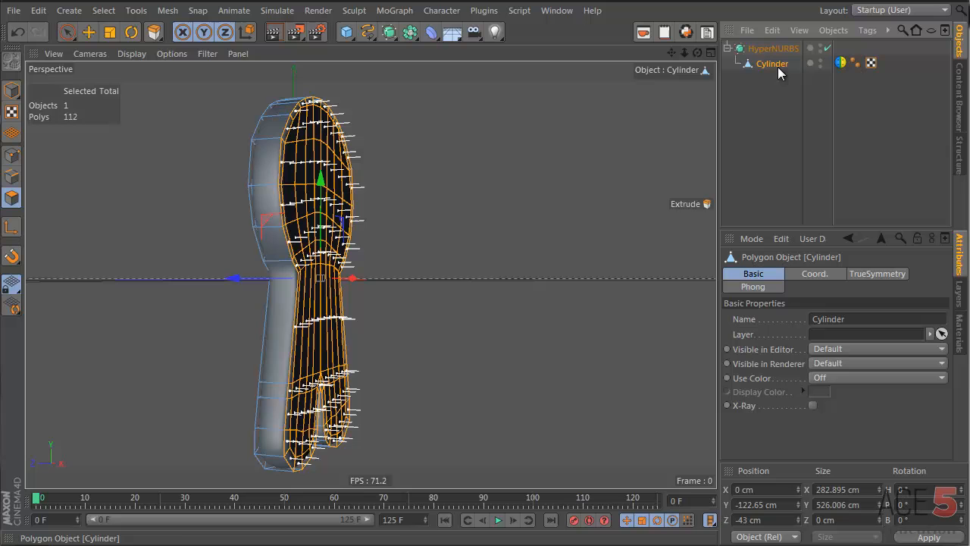
pyautogui.click(12, 179)
pyautogui.keyDown('alt'); pyautogui.moveTo(335, 205); pyautogui.dragTo(264, 186); pyautogui.keyUp('alt')
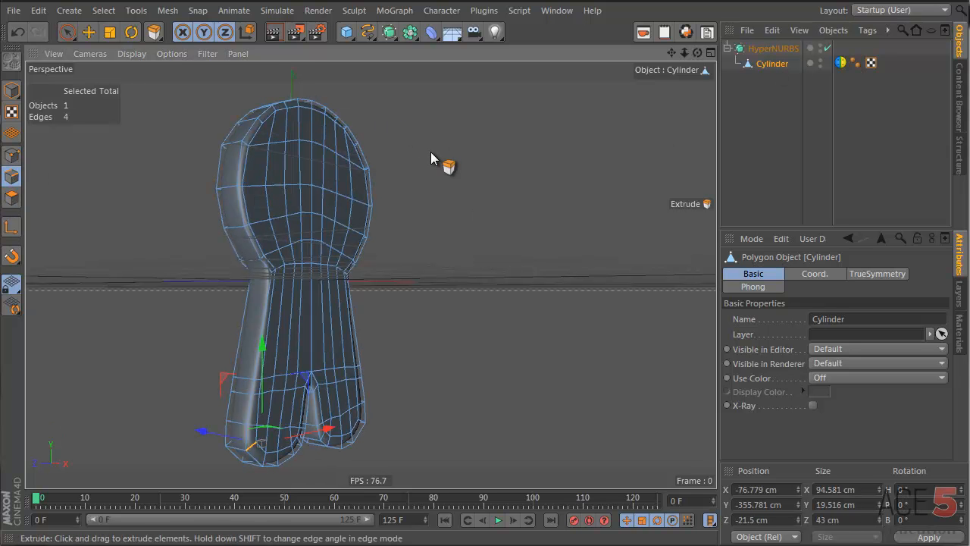
pyautogui.press('v')
pyautogui.press('v')
pyautogui.moveTo(469, 139)
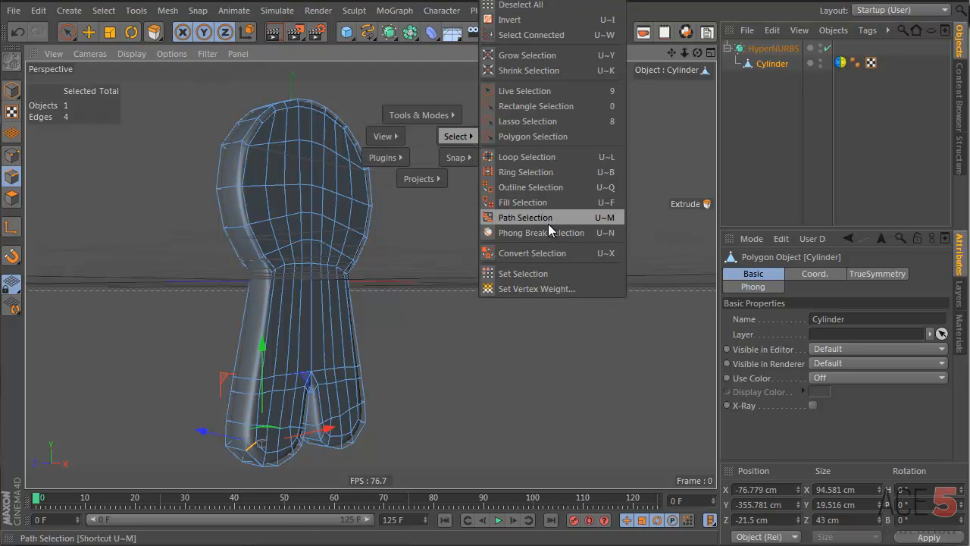
pyautogui.click(554, 157)
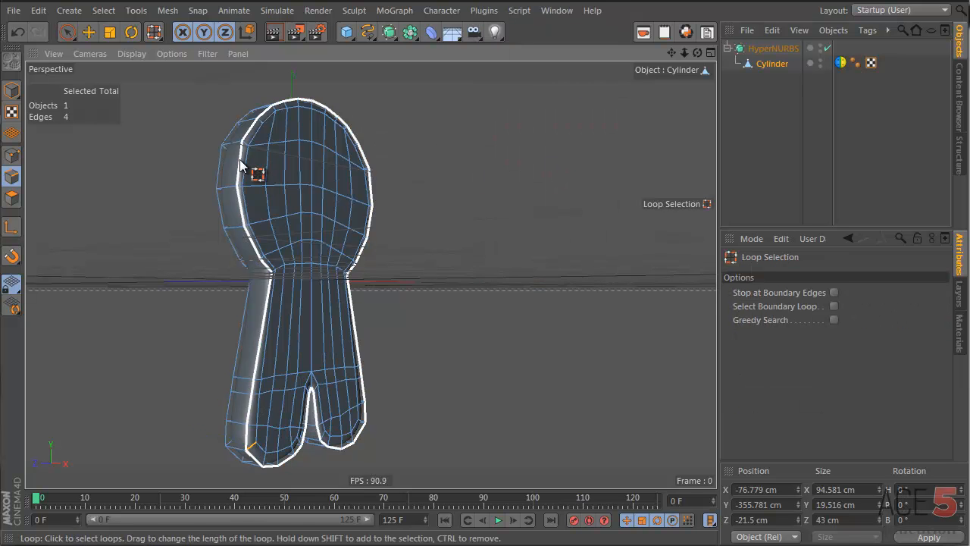
pyautogui.click(241, 165)
pyautogui.moveTo(369, 254)
pyautogui.keyDown('alt'); pyautogui.mouseDown()
pyautogui.moveTo(255, 241)
pyautogui.moveTo(281, 265)
pyautogui.moveTo(382, 244)
pyautogui.mouseUp(); pyautogui.keyUp('alt')
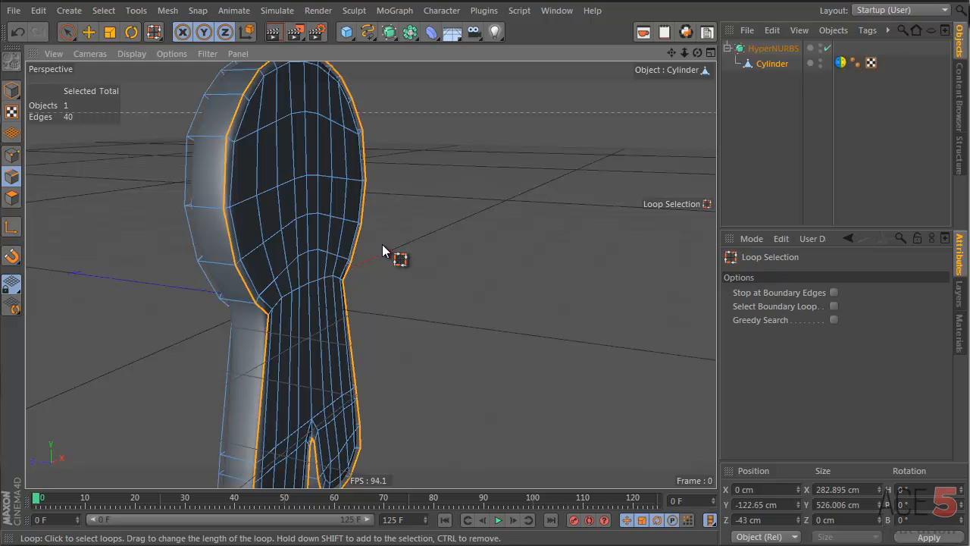
pyautogui.press('e')
pyautogui.moveTo(253, 298); pyautogui.dragTo(229, 294)
# - Examine the smoothed body's outline, waist and crotch from several angles, with and without its mesh cage shown
pyautogui.keyDown('alt'); pyautogui.moveTo(229, 294); pyautogui.dragTo(253, 136); pyautogui.keyUp('alt')
pyautogui.click(788, 136)
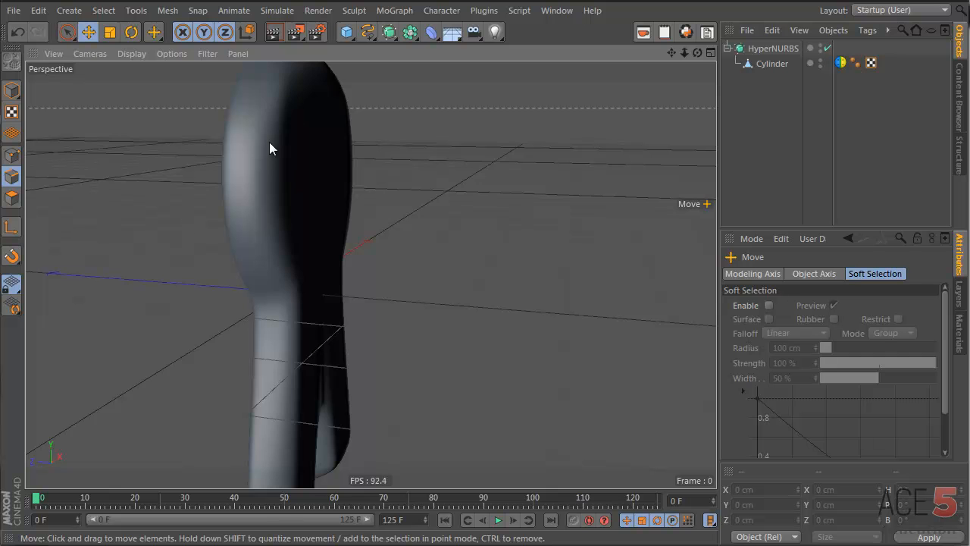
pyautogui.keyDown('alt'); pyautogui.moveTo(238, 159); pyautogui.dragTo(319, 229); pyautogui.keyUp('alt')
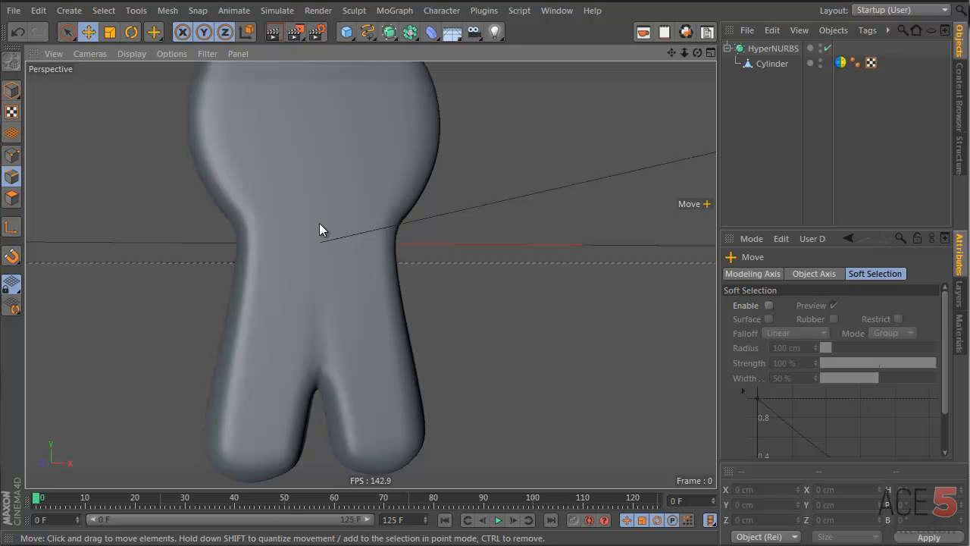
pyautogui.moveTo(318, 387)
pyautogui.keyDown('alt'); pyautogui.mouseDown()
pyautogui.moveTo(389, 359)
pyautogui.moveTo(299, 382)
pyautogui.mouseUp(); pyautogui.keyUp('alt')
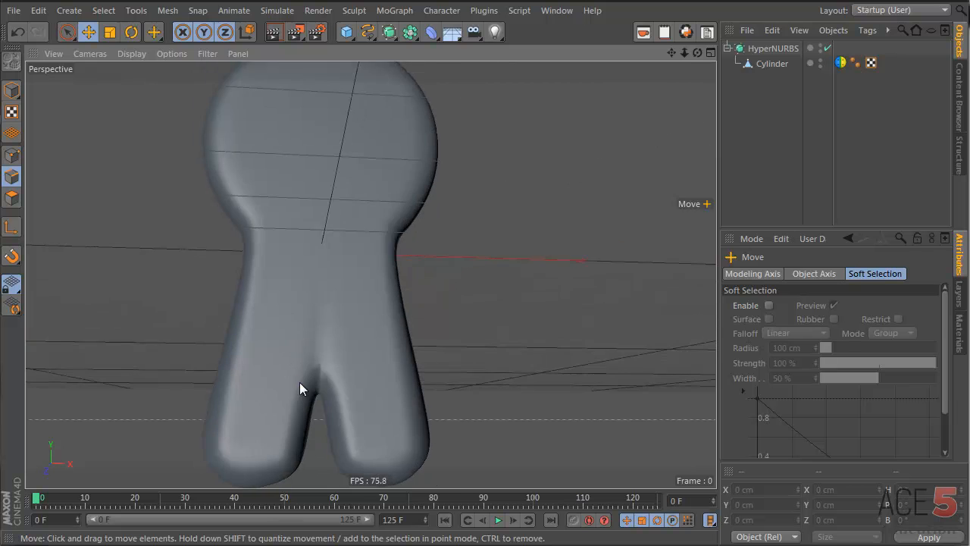
pyautogui.keyDown('alt'); pyautogui.moveTo(300, 382); pyautogui.dragTo(338, 244, button='right'); pyautogui.keyUp('alt')
pyautogui.click(772, 64)
pyautogui.keyDown('alt'); pyautogui.moveTo(292, 412); pyautogui.dragTo(351, 354); pyautogui.keyUp('alt')
pyautogui.keyDown('alt'); pyautogui.moveTo(333, 303); pyautogui.dragTo(371, 378); pyautogui.keyUp('alt')
pyautogui.click(780, 95)
pyautogui.keyDown('alt'); pyautogui.moveTo(324, 340); pyautogui.dragTo(379, 338); pyautogui.keyUp('alt')
# - Disable the HyperNURBS and add three horizontal Knife loop cuts across the torso in the front view, spaced along the reference's edge lines
pyautogui.click(769, 64)
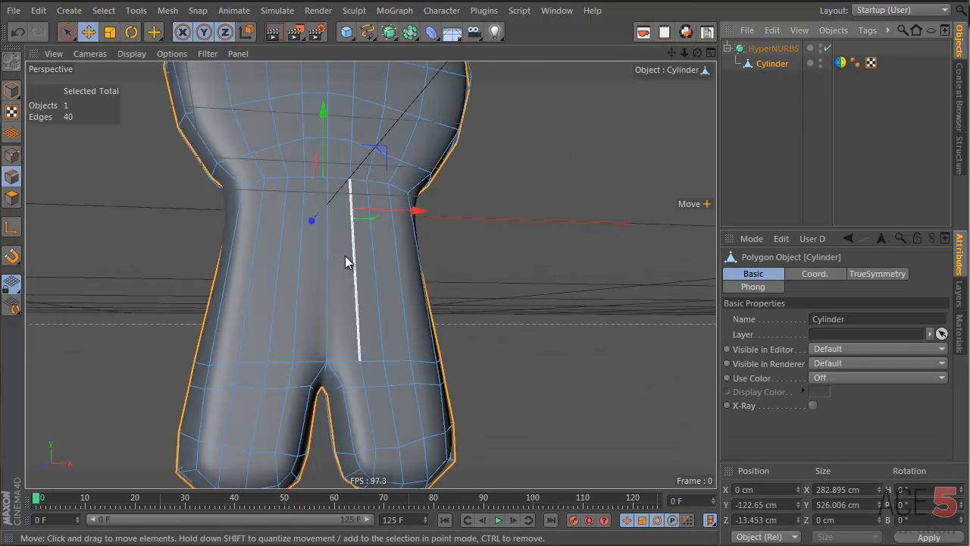
pyautogui.press('k')
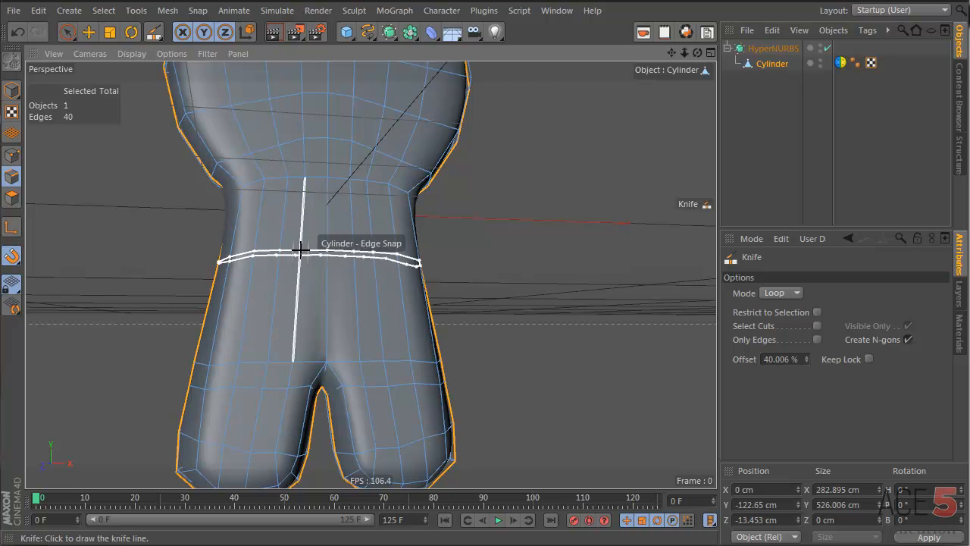
pyautogui.middleClick(567, 234)
pyautogui.middleClick(562, 332)
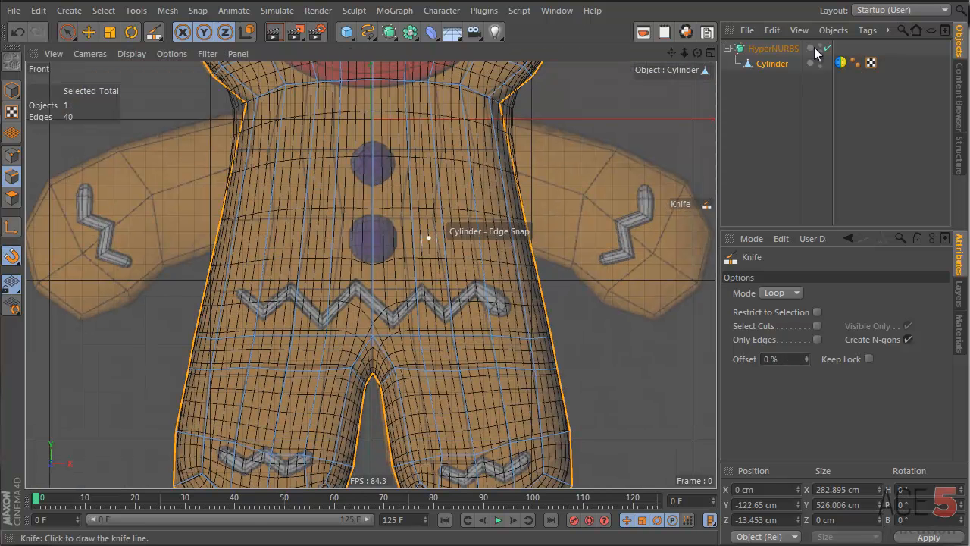
pyautogui.click(207, 277)
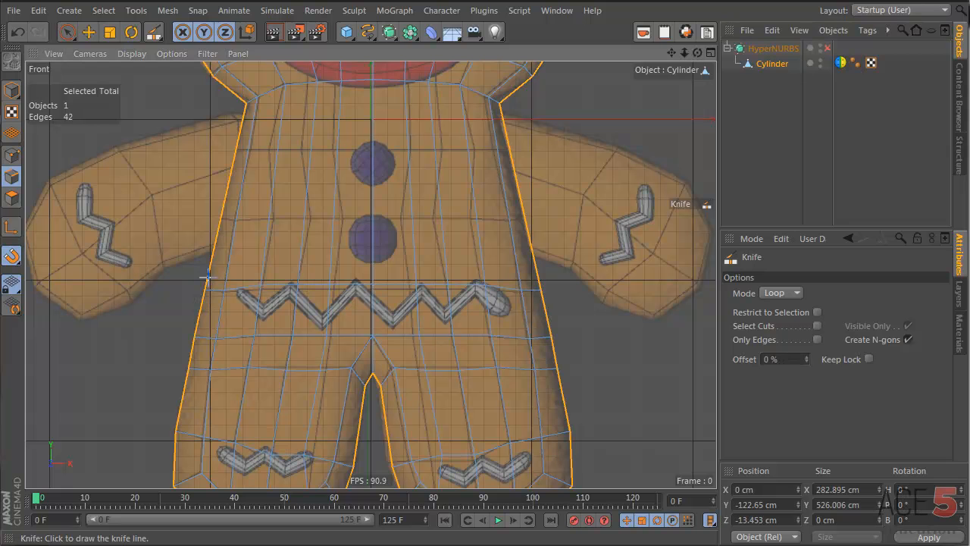
pyautogui.click(226, 212)
pyautogui.click(235, 156)
# - Turn the HyperNURBS back on and check the smoothed body in the perspective view
pyautogui.middleClick(464, 196)
pyautogui.click(793, 75)
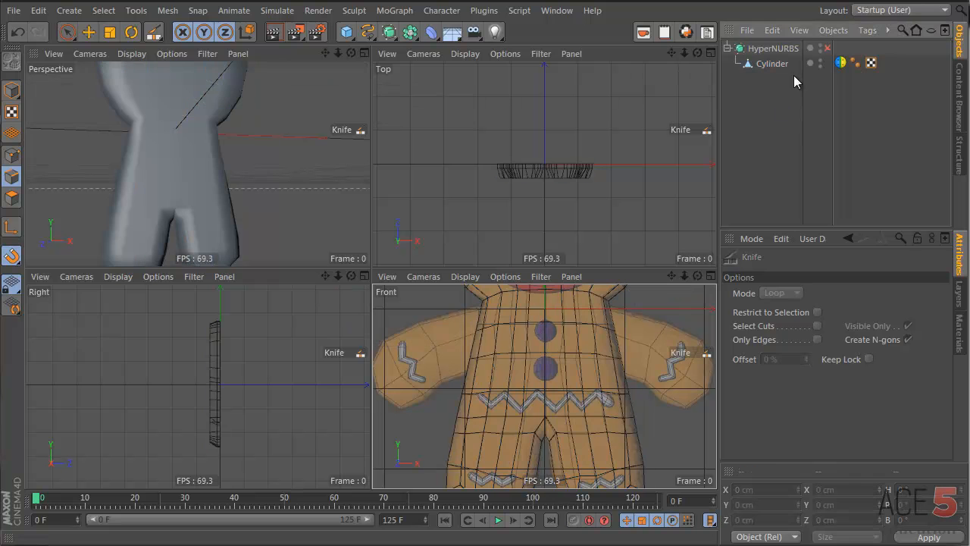
pyautogui.click(828, 49)
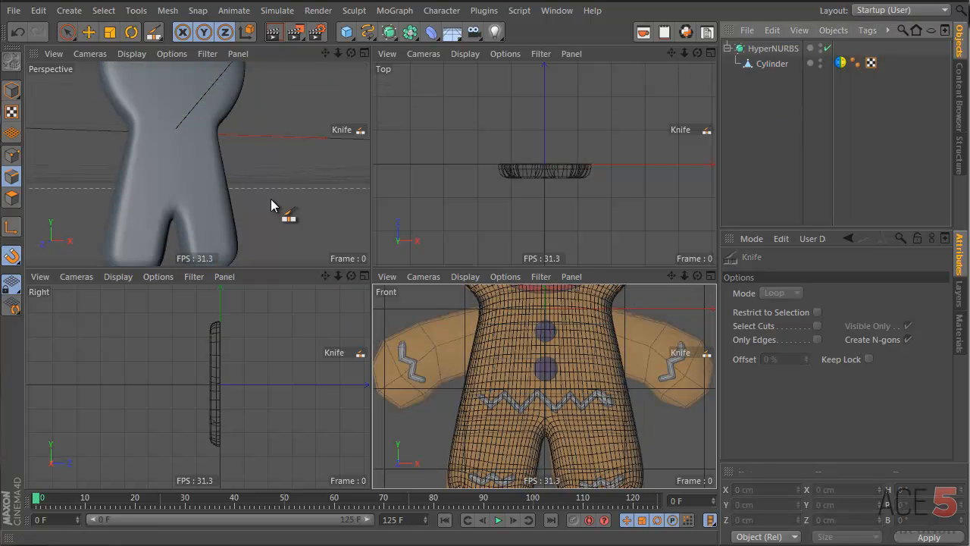
pyautogui.moveTo(190, 177)
pyautogui.keyDown('alt'); pyautogui.mouseDown()
pyautogui.moveTo(282, 177)
pyautogui.moveTo(595, 327)
pyautogui.moveTo(191, 180)
pyautogui.mouseUp(); pyautogui.keyUp('alt')
pyautogui.keyDown('alt'); pyautogui.moveTo(187, 199); pyautogui.dragTo(144, 205, button='right'); pyautogui.keyUp('alt')
pyautogui.keyDown('alt'); pyautogui.moveTo(197, 165); pyautogui.dragTo(218, 182, button='middle'); pyautogui.keyUp('alt')
pyautogui.keyDown('alt'); pyautogui.moveTo(218, 166); pyautogui.dragTo(231, 195); pyautogui.keyUp('alt')
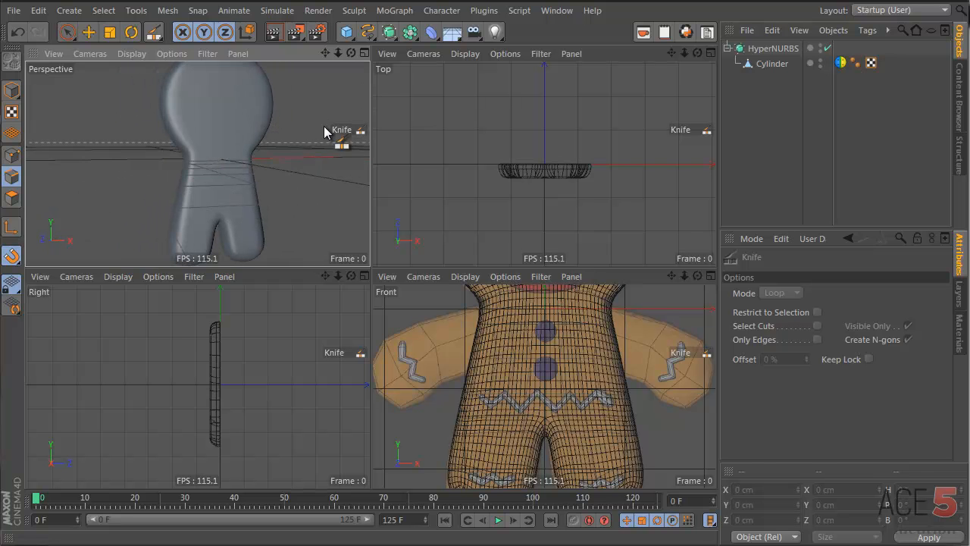
# - Select the body mesh and examine its edge layout around the torso and legs in the perspective view
pyautogui.click(773, 64)
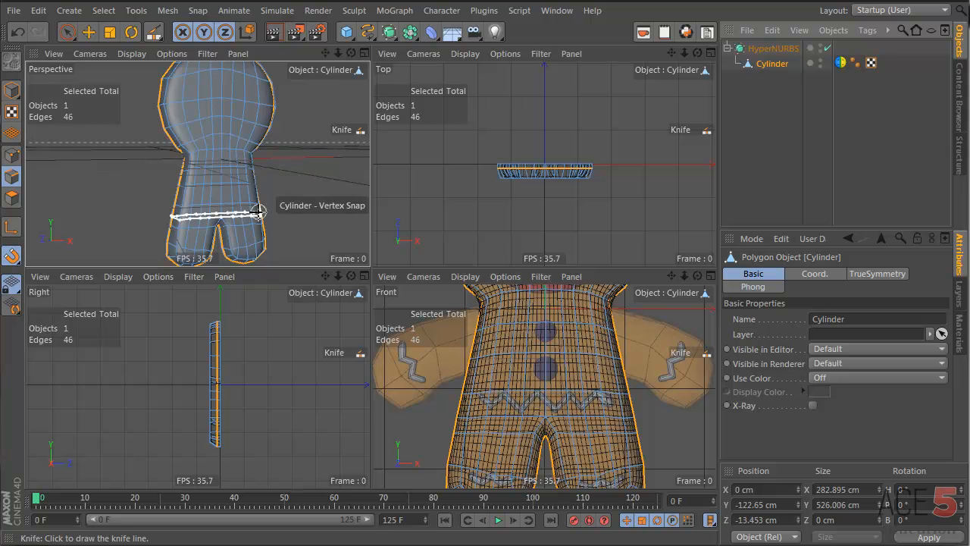
pyautogui.keyDown('alt'); pyautogui.moveTo(259, 201); pyautogui.dragTo(197, 162, button='middle'); pyautogui.keyUp('alt')
pyautogui.keyDown('alt'); pyautogui.moveTo(197, 162); pyautogui.dragTo(214, 129); pyautogui.keyUp('alt')
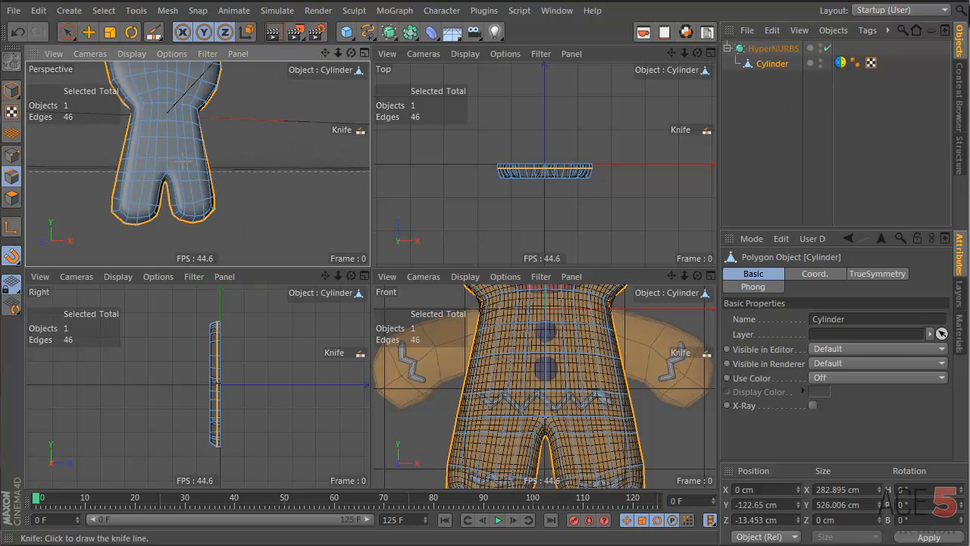
# - Undo the horizontal loop cuts last added to the torso, turn the HyperNURBS back on and deselect the body
pyautogui.press('q')
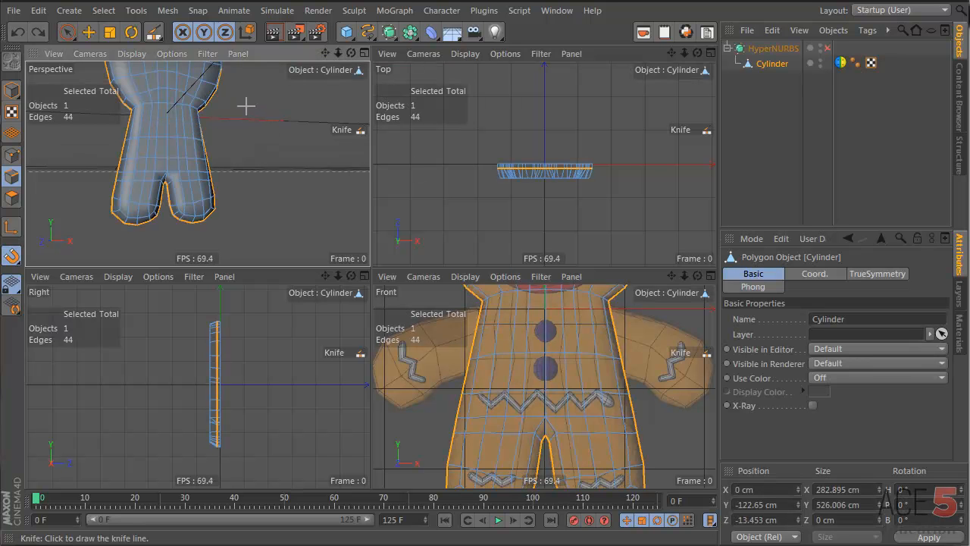
pyautogui.click(826, 48)
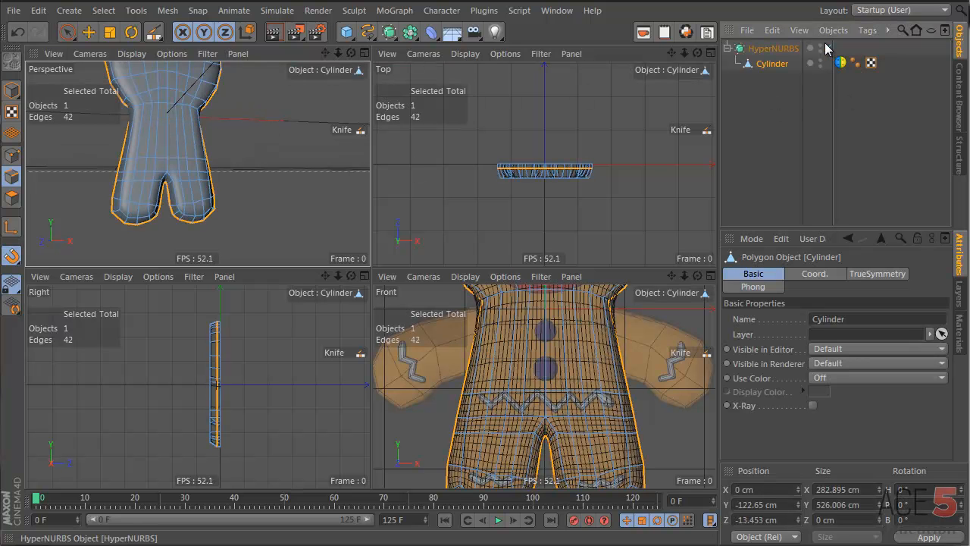
pyautogui.click(817, 165)
# - Examine the smoothed body's shape in the enlarged perspective view, with and without its mesh cage shown
pyautogui.moveTo(155, 152)
pyautogui.keyDown('alt'); pyautogui.mouseDown()
pyautogui.moveTo(283, 164)
pyautogui.moveTo(597, 326)
pyautogui.moveTo(186, 193)
pyautogui.mouseUp(); pyautogui.keyUp('alt')
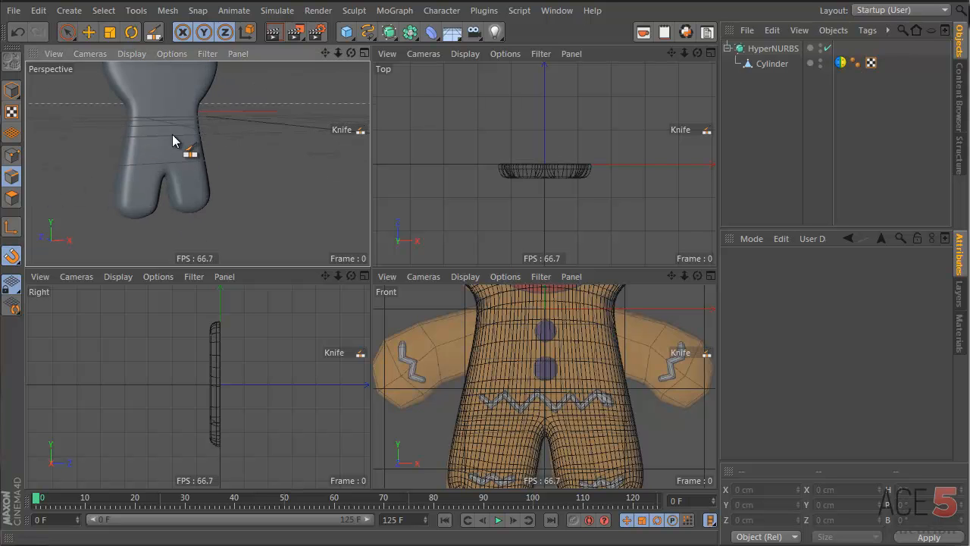
pyautogui.keyDown('alt'); pyautogui.moveTo(172, 135); pyautogui.dragTo(202, 152); pyautogui.keyUp('alt')
pyautogui.keyDown('alt'); pyautogui.moveTo(202, 151); pyautogui.dragTo(187, 158, button='right'); pyautogui.keyUp('alt')
pyautogui.keyDown('alt'); pyautogui.moveTo(187, 157); pyautogui.dragTo(178, 188, button='middle'); pyautogui.keyUp('alt')
pyautogui.middleClick(179, 177)
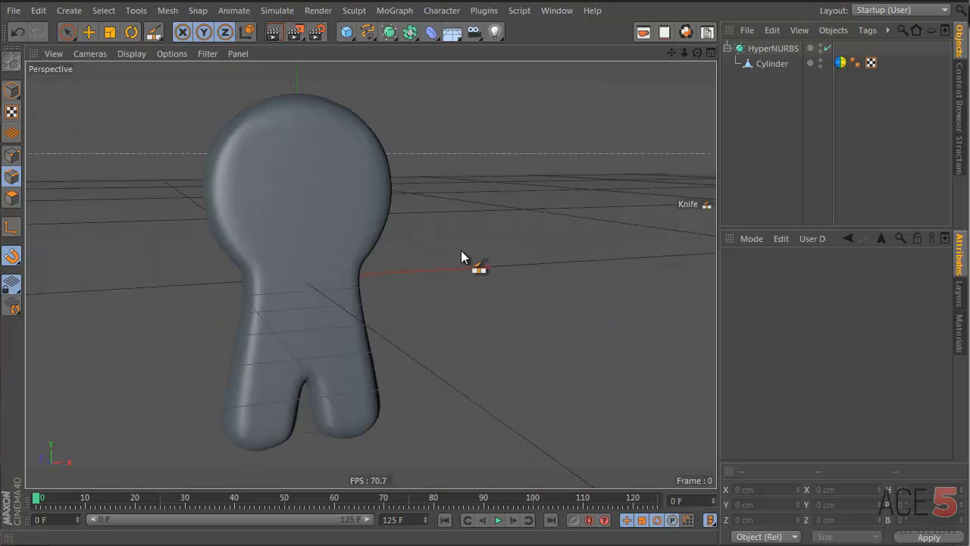
pyautogui.keyDown('alt'); pyautogui.moveTo(462, 257); pyautogui.dragTo(315, 241); pyautogui.keyUp('alt')
pyautogui.click(772, 65)
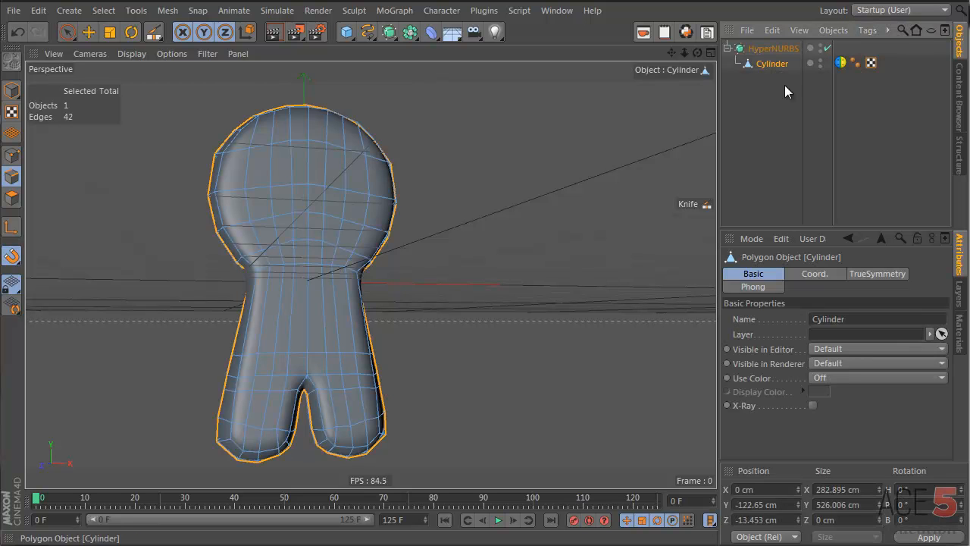
pyautogui.click(785, 130)
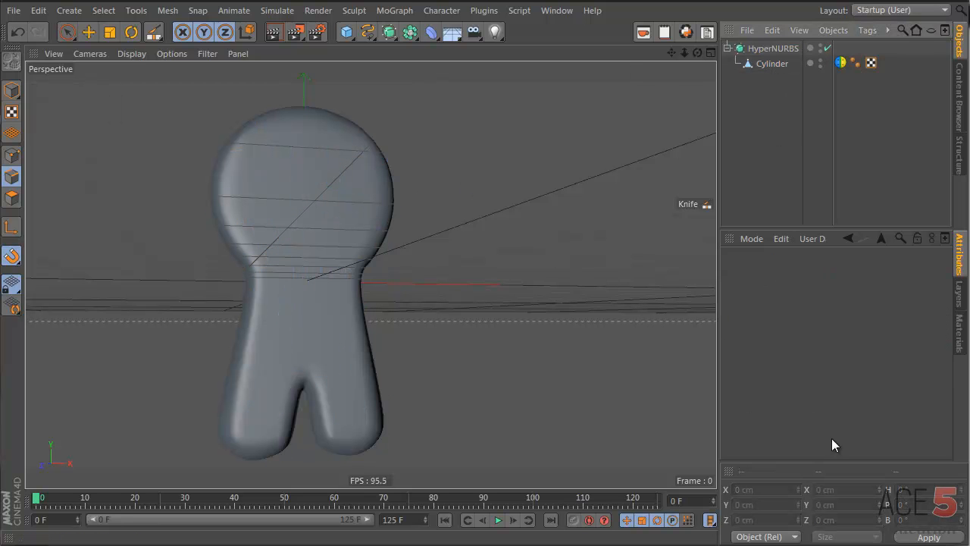
# - Add a Plane facing +Z with 1 width segment and 1 height segment for the arm
pyautogui.middleClick(366, 189)
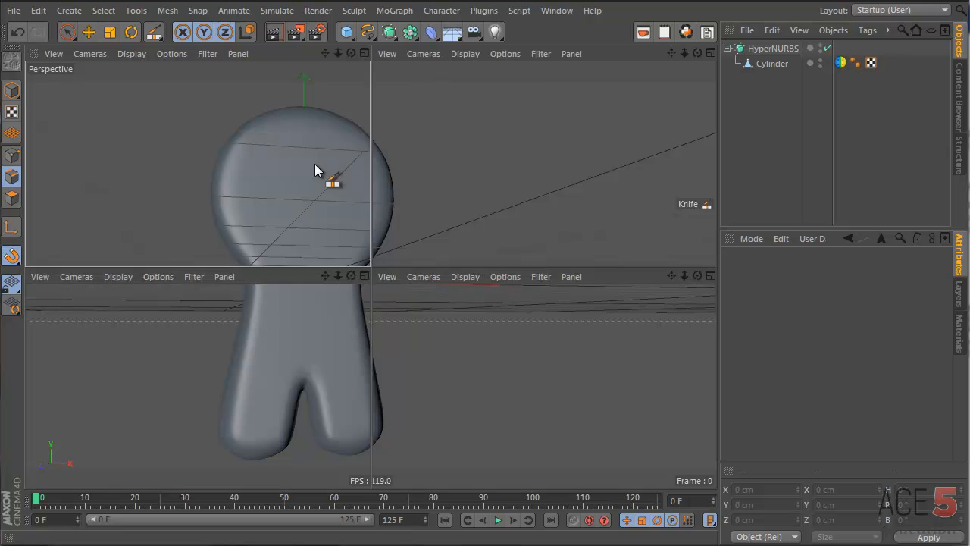
pyautogui.scroll(-3, 636, 384)
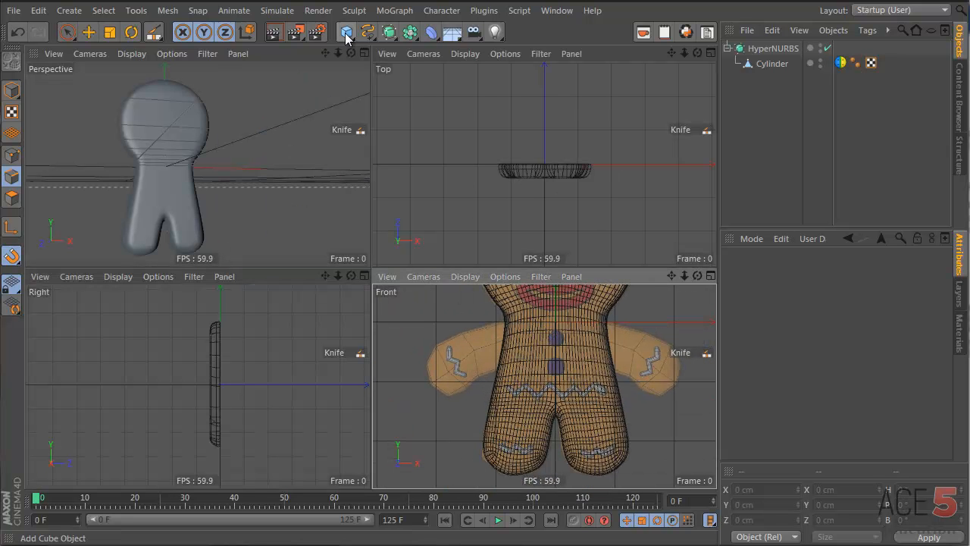
pyautogui.moveTo(346, 38); pyautogui.dragTo(482, 84)
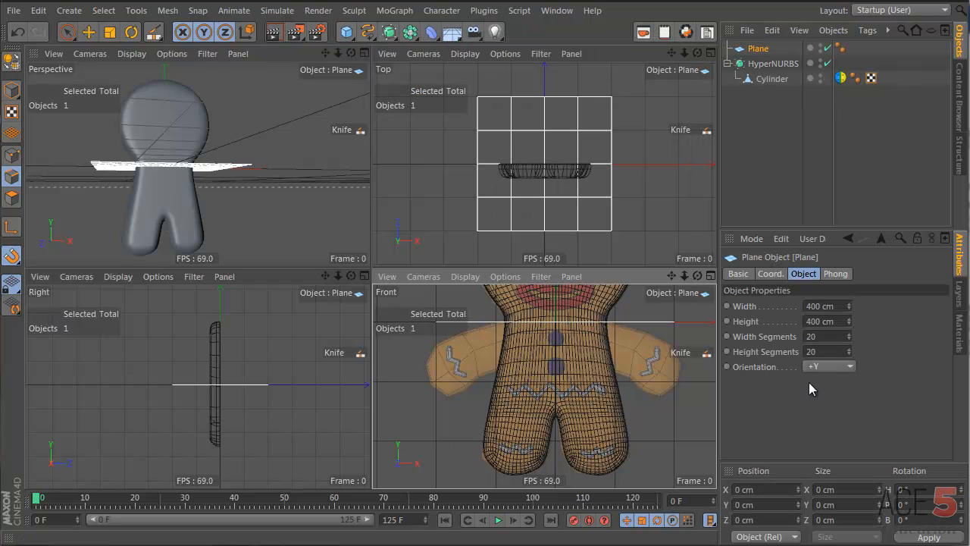
pyautogui.scroll(-3, 836, 366)
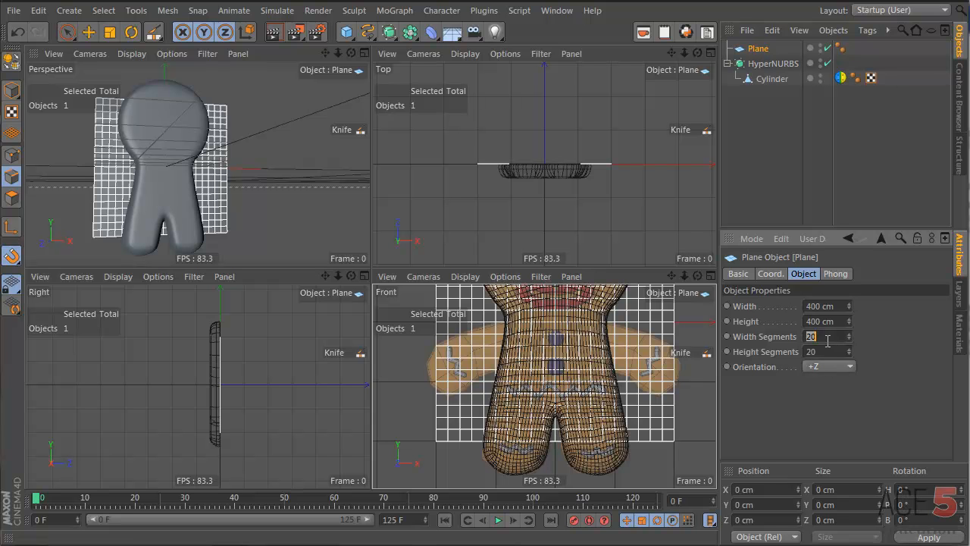
pyautogui.doubleClick(828, 350)
pyautogui.write('1')
pyautogui.press('Return')
# - Make the plane editable, scale its two outer points closer together vertically and move them to the left arm's hand end in the front view
pyautogui.keyDown('alt'); pyautogui.moveTo(636, 345); pyautogui.dragTo(597, 385, button='middle'); pyautogui.keyUp('alt')
pyautogui.keyDown('alt'); pyautogui.moveTo(544, 386); pyautogui.dragTo(580, 384, button='right'); pyautogui.keyUp('alt')
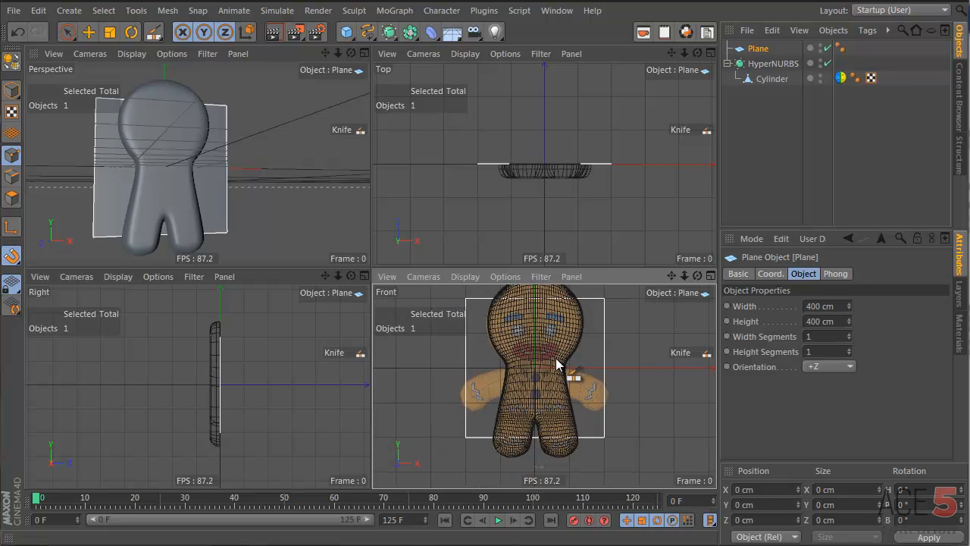
pyautogui.press('c')
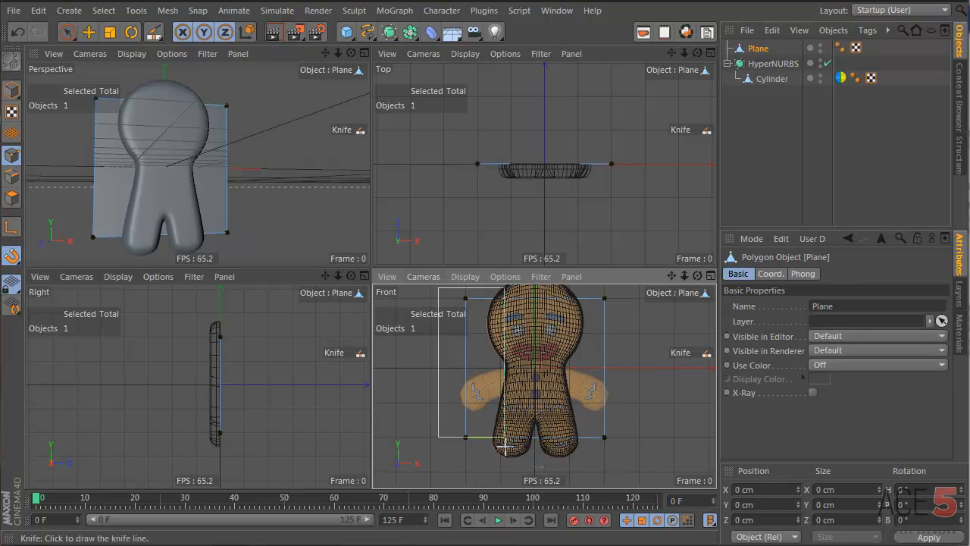
pyautogui.moveTo(504, 446); pyautogui.dragTo(505, 443)
pyautogui.press('e')
pyautogui.press('t')
pyautogui.moveTo(537, 363); pyautogui.dragTo(583, 336)
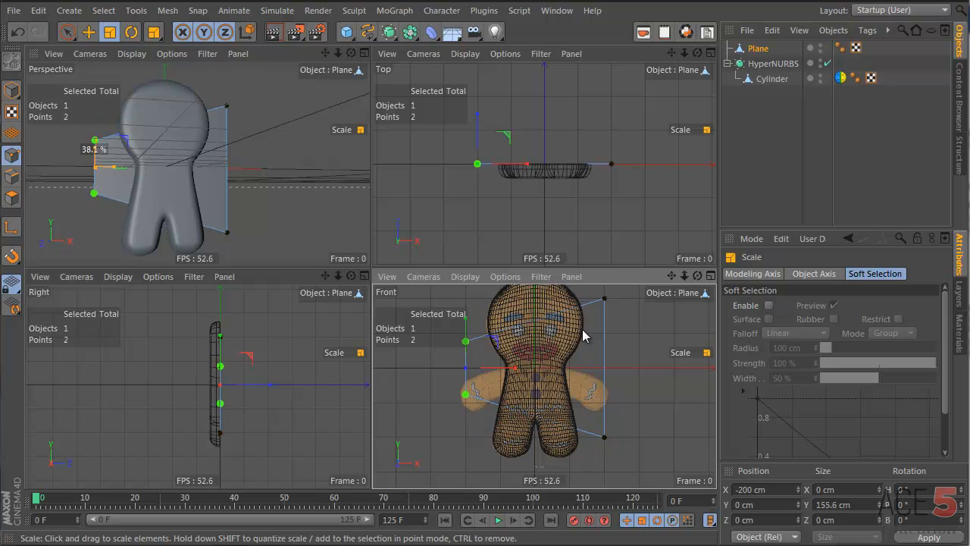
pyautogui.press('e')
# - Move the plane's two inner points to the left shoulder and scale them closer together to match the arm's width there
pyautogui.moveTo(557, 293); pyautogui.dragTo(654, 443)
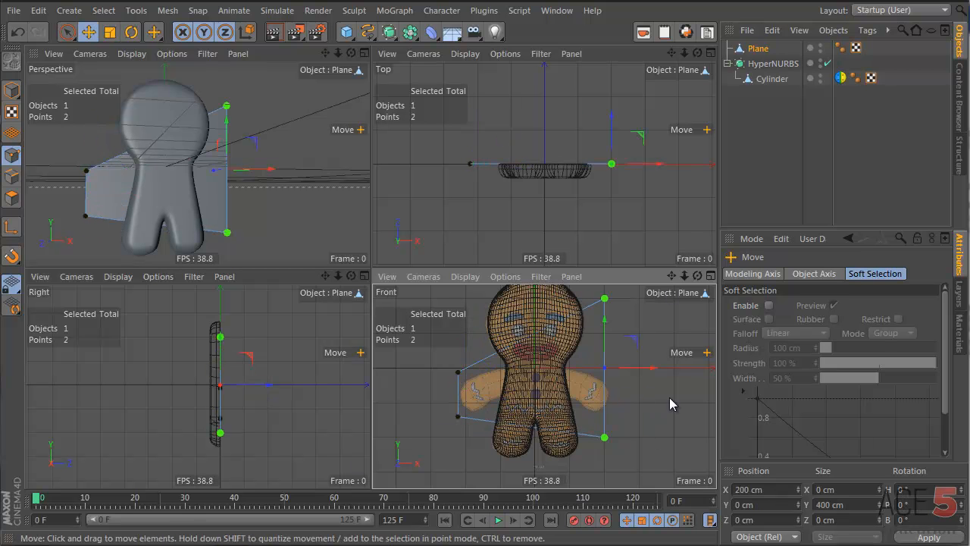
pyautogui.moveTo(669, 397); pyautogui.dragTo(577, 404)
pyautogui.press('t')
pyautogui.moveTo(619, 301); pyautogui.dragTo(596, 326)
pyautogui.scroll(3, 581, 340)
pyautogui.middleClick(560, 344)
pyautogui.keyDown('alt'); pyautogui.moveTo(288, 286); pyautogui.dragTo(381, 294, button='middle'); pyautogui.keyUp('alt')
pyautogui.scroll(2, 383, 293)
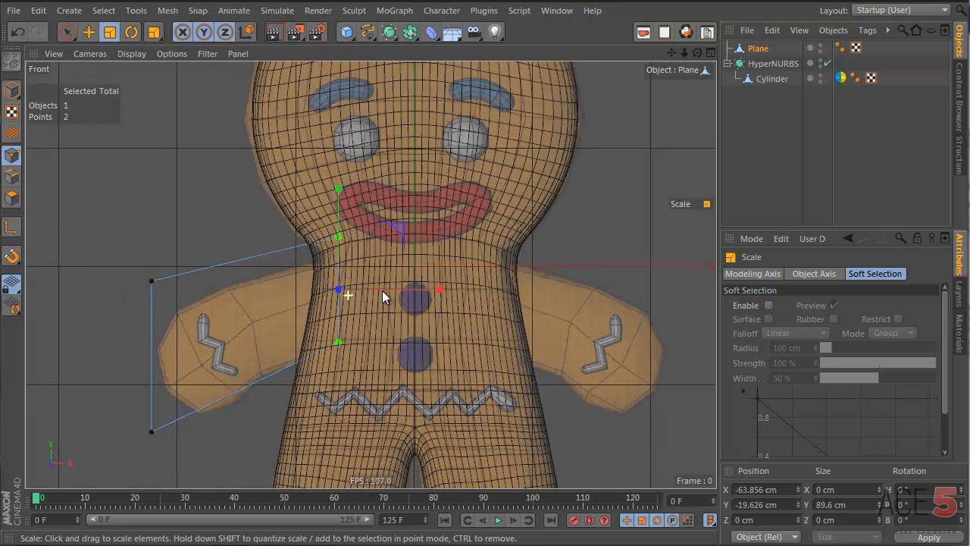
pyautogui.keyDown('alt'); pyautogui.moveTo(383, 292); pyautogui.dragTo(402, 291, button='right'); pyautogui.keyUp('alt')
pyautogui.press('e')
pyautogui.press('t')
pyautogui.moveTo(403, 238); pyautogui.dragTo(340, 295)
# - Reposition the plane's corner points individually so its edges follow the arm outline from the shoulder to the wrist
pyautogui.press('e')
pyautogui.moveTo(277, 310); pyautogui.dragTo(284, 328)
pyautogui.moveTo(154, 325); pyautogui.dragTo(186, 365)
pyautogui.moveTo(85, 401); pyautogui.dragTo(158, 459, button='right')
pyautogui.moveTo(167, 458); pyautogui.dragTo(250, 413)
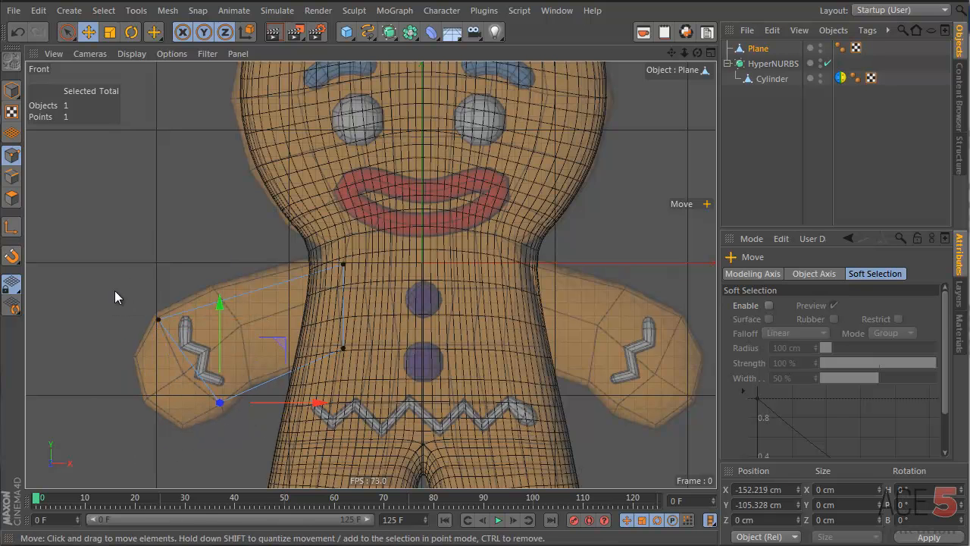
pyautogui.moveTo(115, 290); pyautogui.dragTo(184, 332, button='right')
pyautogui.moveTo(388, 309); pyautogui.dragTo(388, 314, button='right')
pyautogui.moveTo(388, 314); pyautogui.dragTo(365, 313)
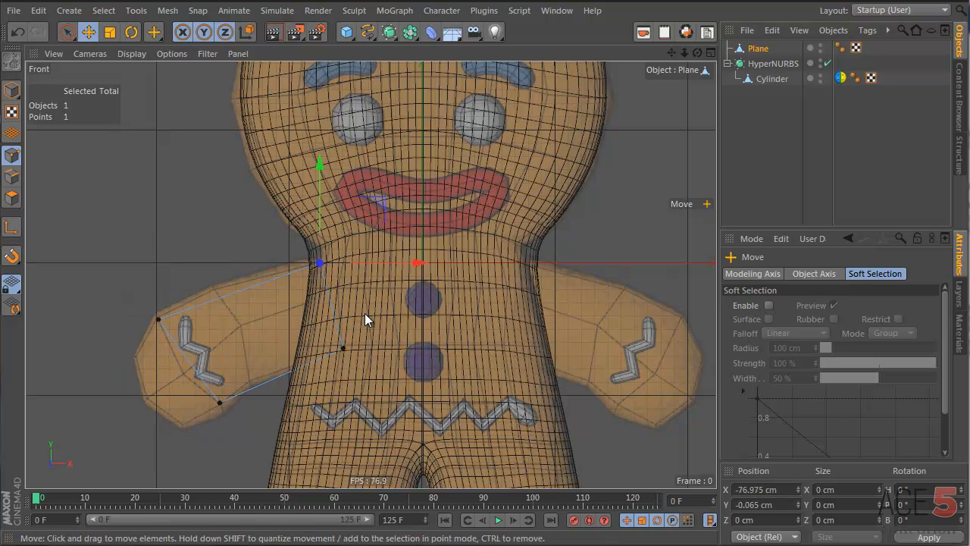
pyautogui.moveTo(304, 304); pyautogui.dragTo(397, 416, button='right')
pyautogui.moveTo(397, 415); pyautogui.dragTo(391, 410)
# - Add two Knife loop cuts to the arm plane, one across it near the elbow and one lengthwise through its middle
pyautogui.press('k')
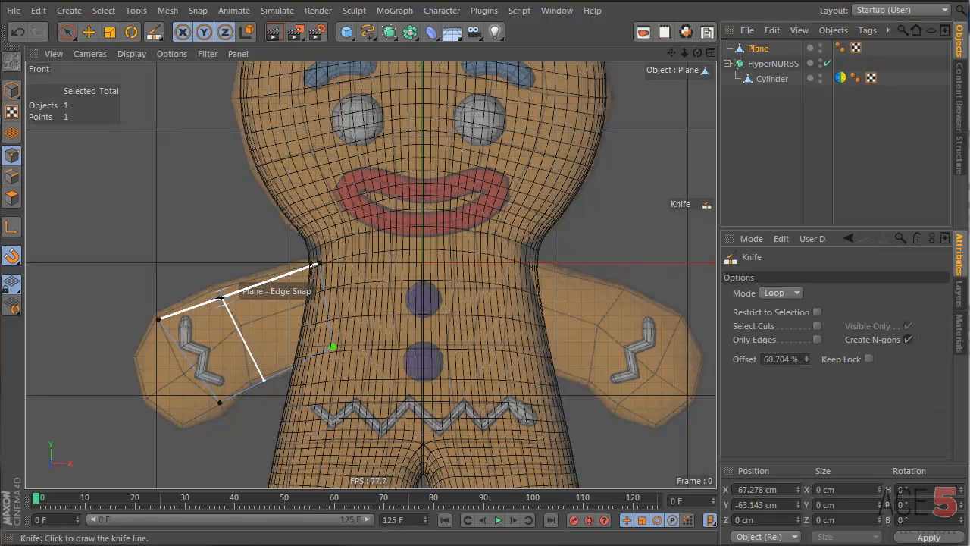
pyautogui.click(227, 300)
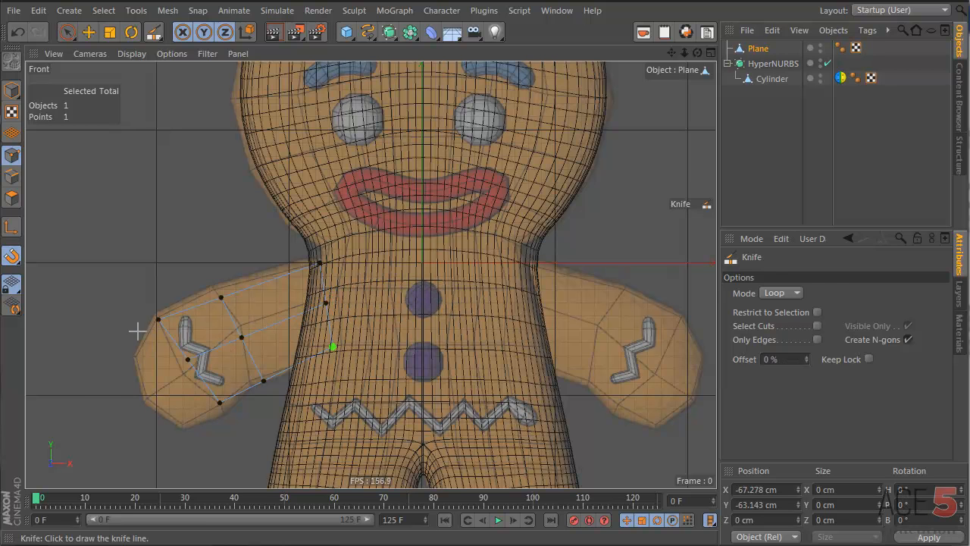
pyautogui.press('e')
# - Move the new loop-cut points at the elbow and hand end to follow the reference's arm edge lines
pyautogui.moveTo(233, 366); pyautogui.dragTo(243, 327)
pyautogui.hotkey('ctrl', 'z')
pyautogui.hotkey('ctrl', 'z')
pyautogui.moveTo(261, 379); pyautogui.dragTo(247, 374)
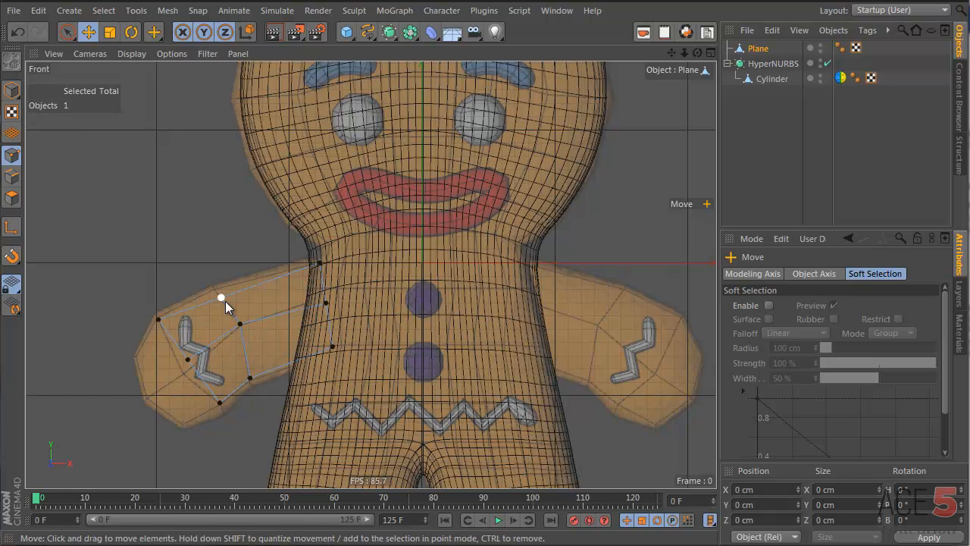
pyautogui.moveTo(225, 301); pyautogui.dragTo(217, 292)
pyautogui.click(175, 366)
pyautogui.moveTo(189, 361); pyautogui.dragTo(183, 375)
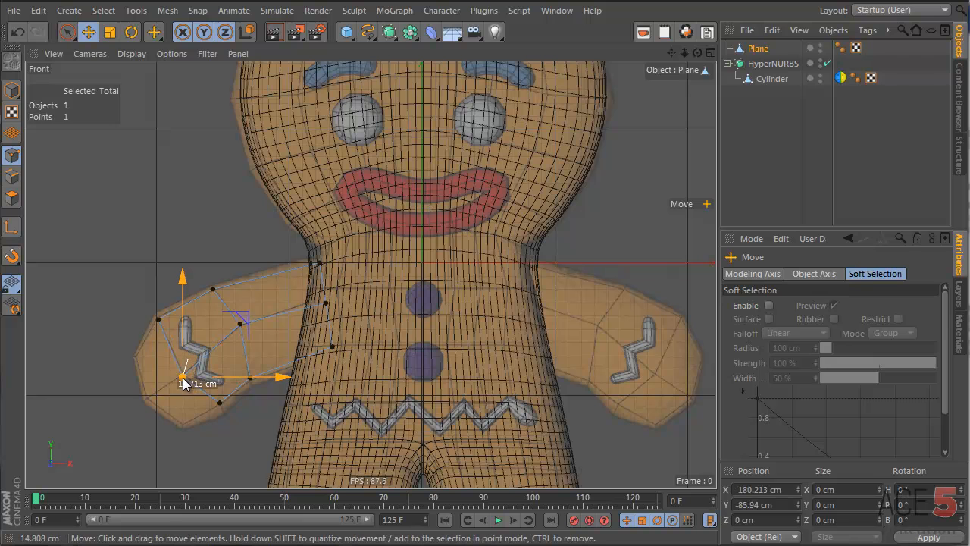
pyautogui.click(154, 407)
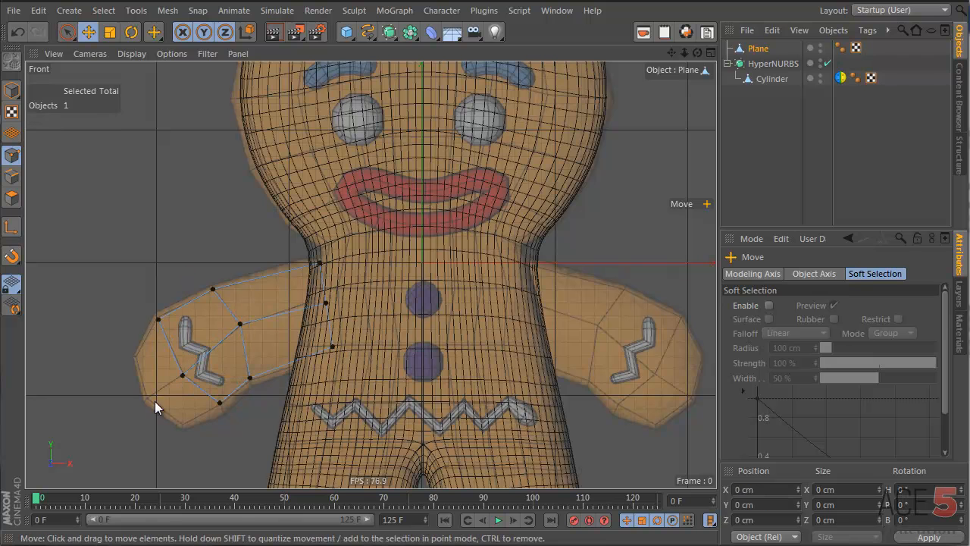
# - Extend the two hand-end edges outward into new polygons and move the new points onto the hand's rounded outline
pyautogui.click(213, 403)
pyautogui.keyDown('shift'); pyautogui.click(174, 356); pyautogui.keyUp('shift')
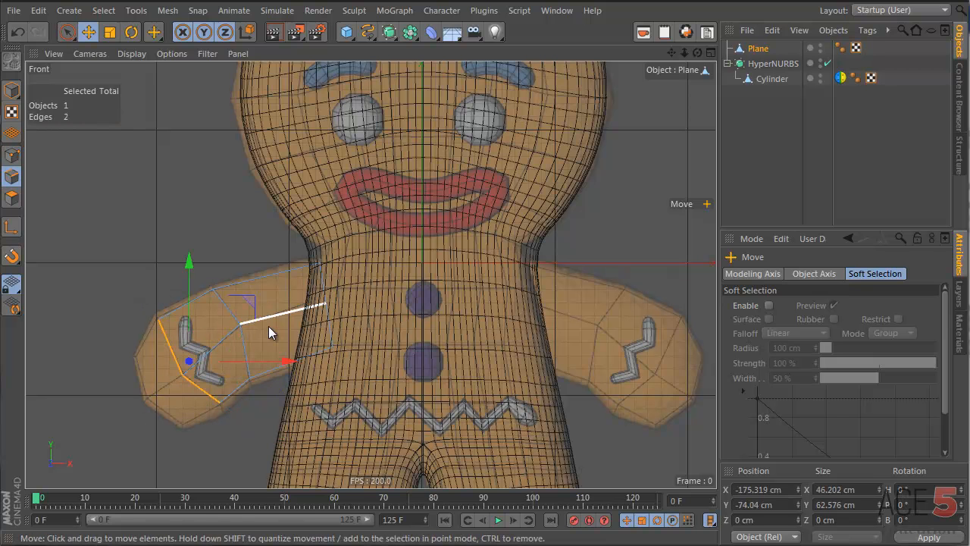
pyautogui.moveTo(268, 326)
pyautogui.mouseDown()
pyautogui.moveTo(258, 335)
pyautogui.moveTo(262, 328)
pyautogui.mouseUp()
pyautogui.press('Return')
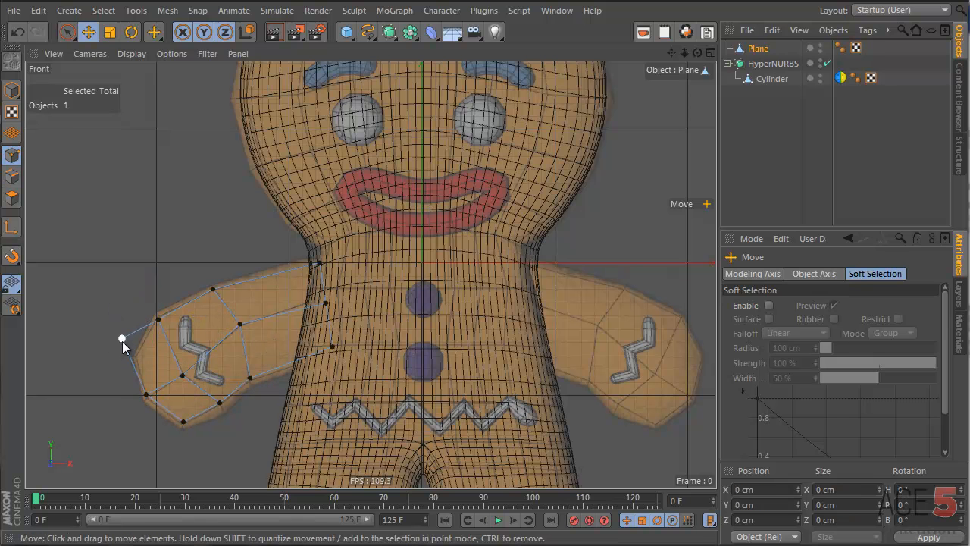
pyautogui.moveTo(122, 340); pyautogui.dragTo(139, 358)
# - Use Path Selection on the arm's outer edges around the hand, leaving the shoulder end unselected, and extrude them 6 cm outward
pyautogui.click(11, 176)
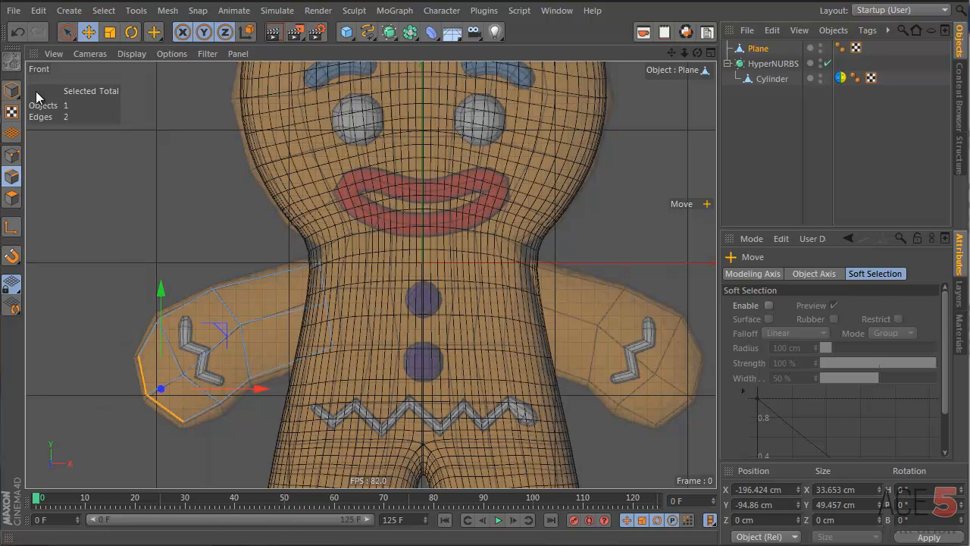
pyautogui.rightClick(242, 156)
pyautogui.press('v')
pyautogui.moveTo(221, 156)
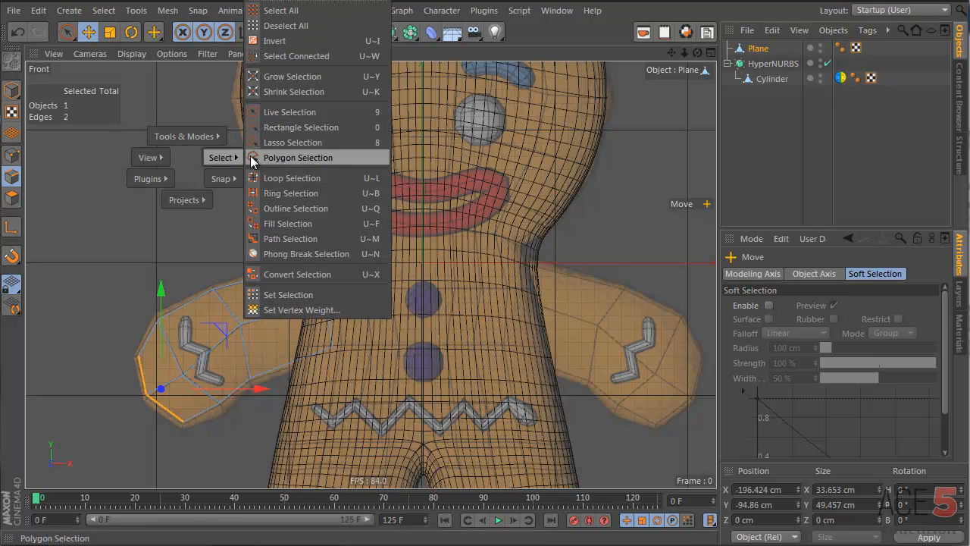
pyautogui.click(324, 238)
pyautogui.moveTo(319, 265)
pyautogui.mouseDown()
pyautogui.moveTo(228, 282)
pyautogui.moveTo(147, 319)
pyautogui.mouseUp()
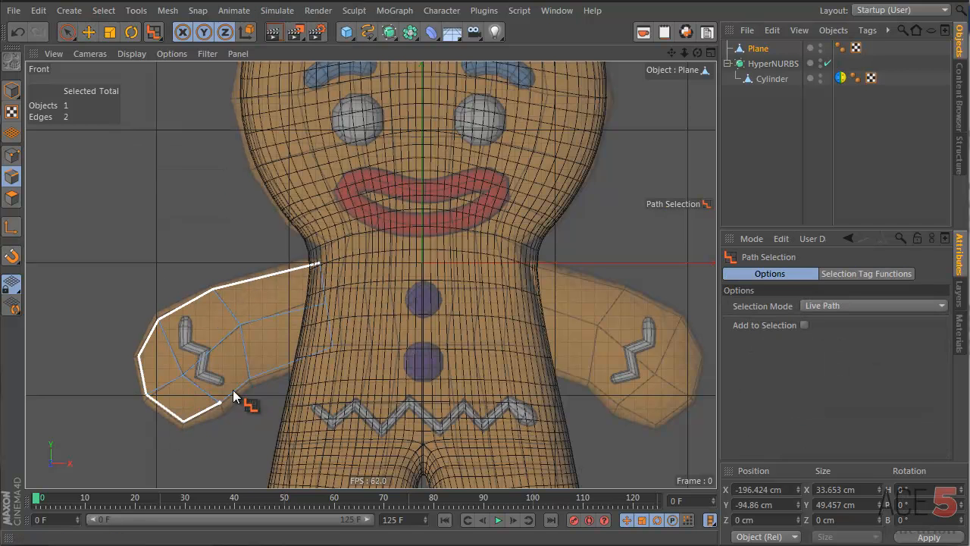
pyautogui.moveTo(320, 356); pyautogui.dragTo(322, 355)
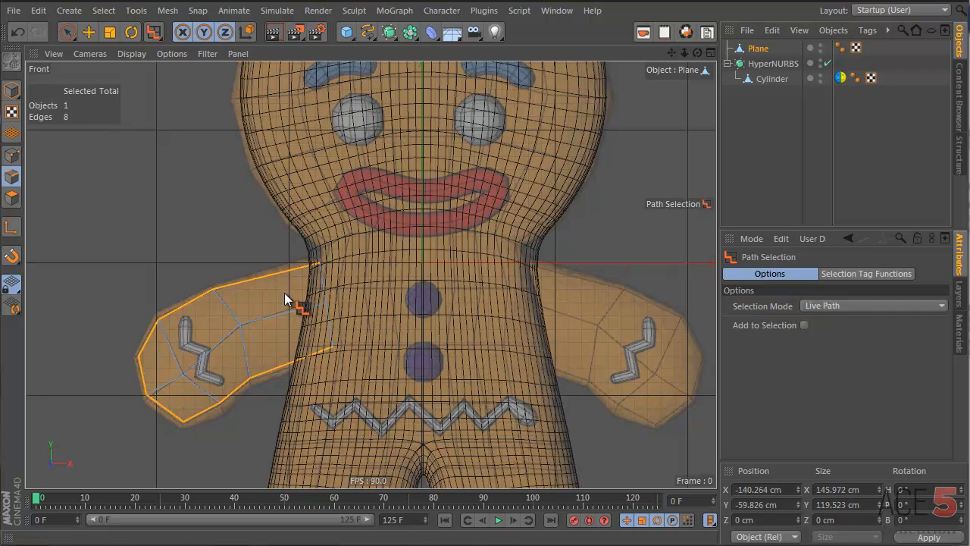
pyautogui.press('d')
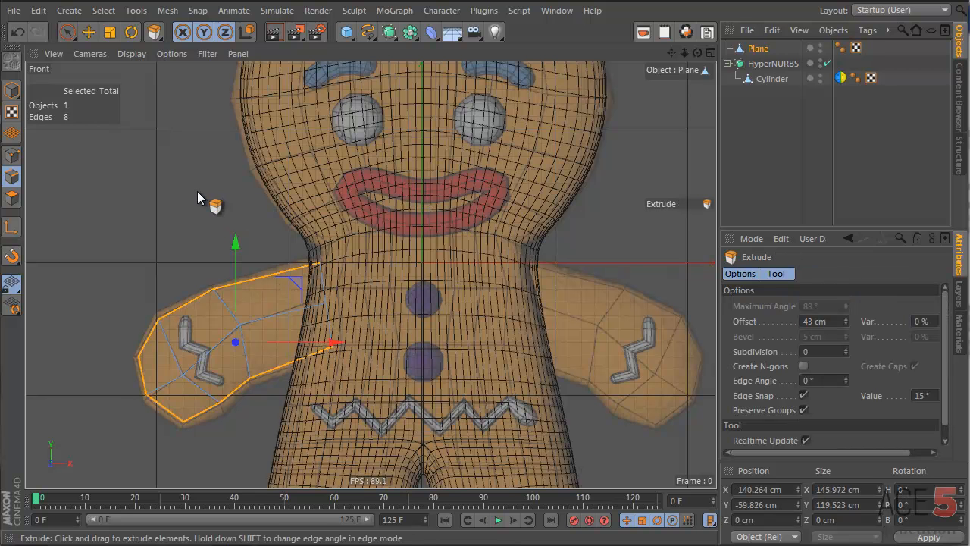
pyautogui.moveTo(597, 324); pyautogui.dragTo(597, 324)
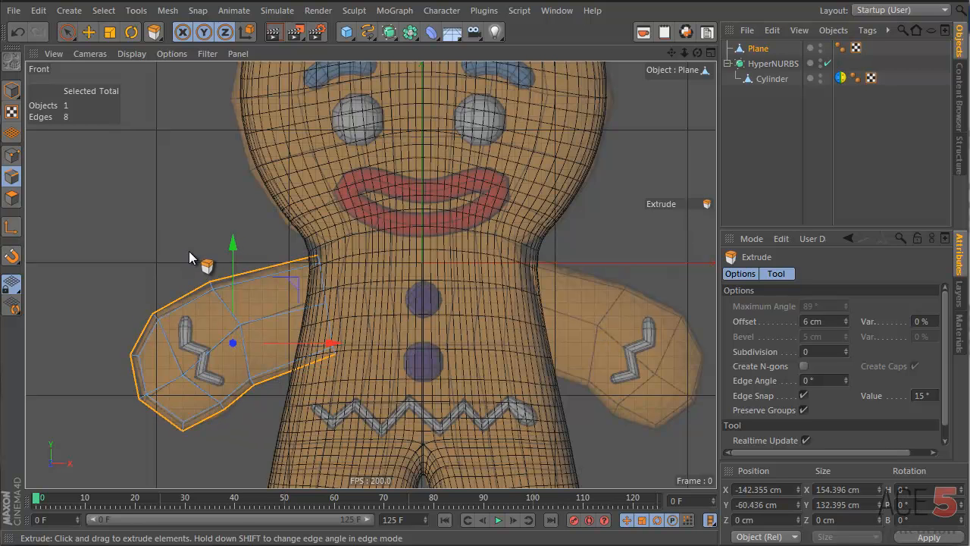
# - Extrude all the arm's polygons by -16.4 cm with caps to give the arm thickness
pyautogui.middleClick(284, 236)
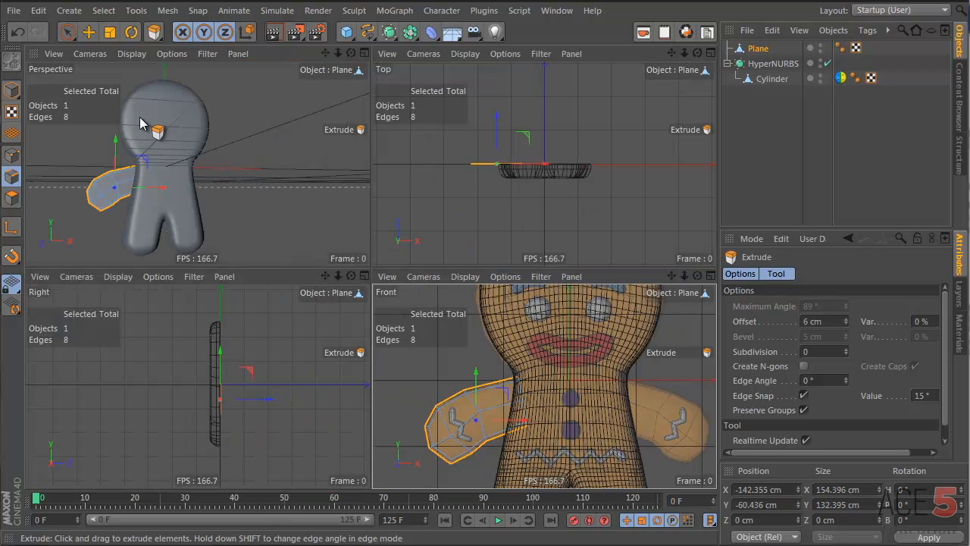
pyautogui.moveTo(197, 163)
pyautogui.keyDown('alt'); pyautogui.mouseDown()
pyautogui.moveTo(203, 173)
pyautogui.moveTo(152, 185)
pyautogui.mouseUp(); pyautogui.keyUp('alt')
pyautogui.keyDown('alt'); pyautogui.moveTo(152, 185); pyautogui.dragTo(190, 174, button='right'); pyautogui.keyUp('alt')
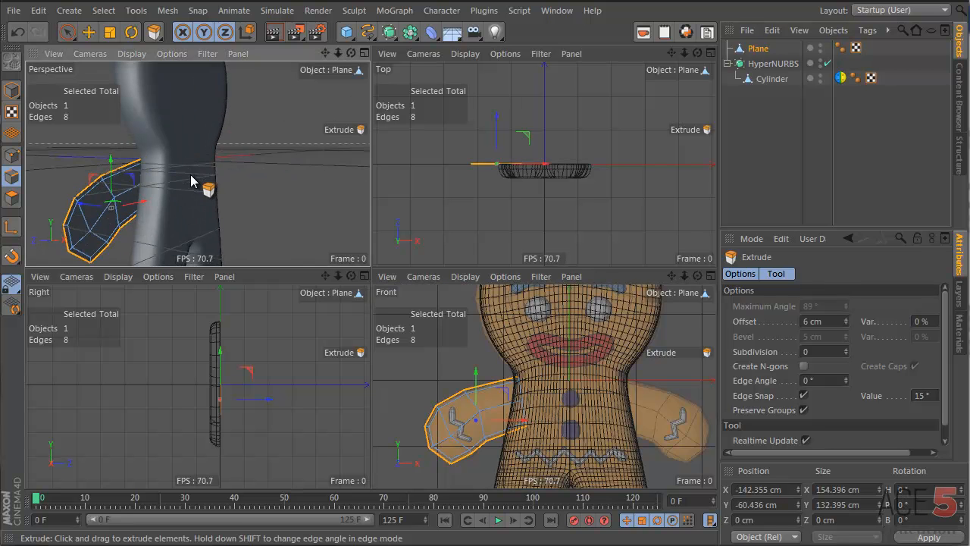
pyautogui.keyDown('alt'); pyautogui.moveTo(190, 174); pyautogui.dragTo(188, 158, button='middle'); pyautogui.keyUp('alt')
pyautogui.click(11, 197)
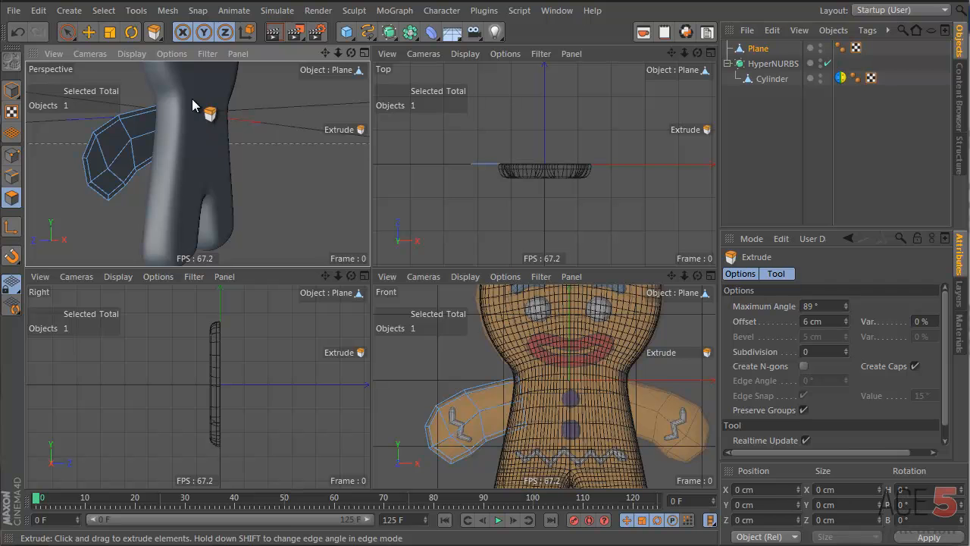
pyautogui.moveTo(191, 99); pyautogui.dragTo(370, 269)
pyautogui.keyDown('alt'); pyautogui.moveTo(124, 127); pyautogui.dragTo(265, 156); pyautogui.keyUp('alt')
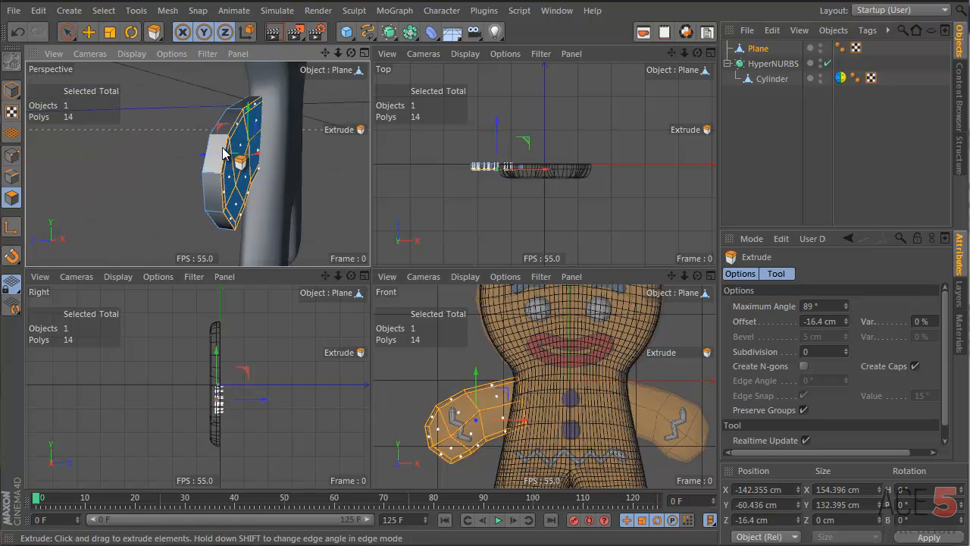
# - Select all polygons of the arm mesh and reverse their normals
pyautogui.hotkey('ctrl', 'a')
pyautogui.keyDown('alt'); pyautogui.moveTo(251, 144); pyautogui.dragTo(166, 130); pyautogui.keyUp('alt')
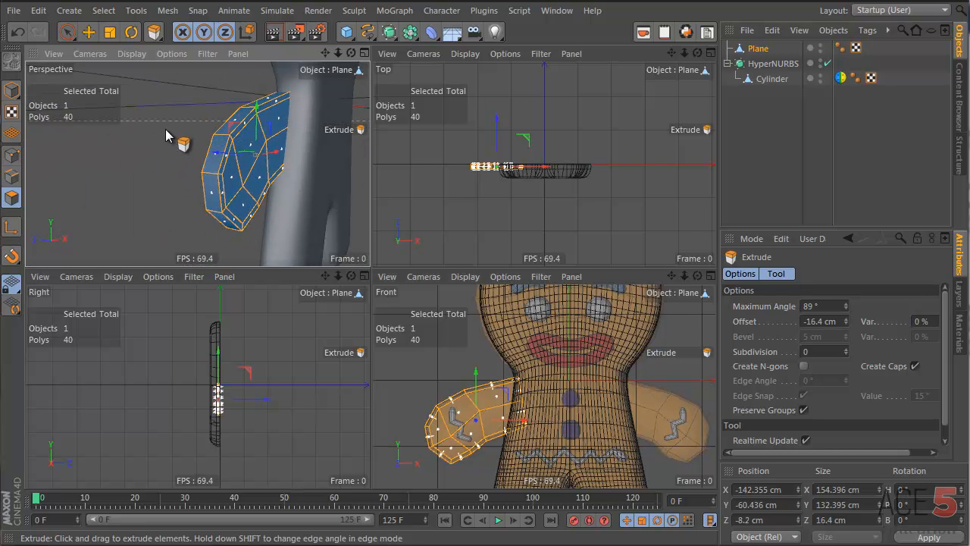
pyautogui.rightClick(200, 76)
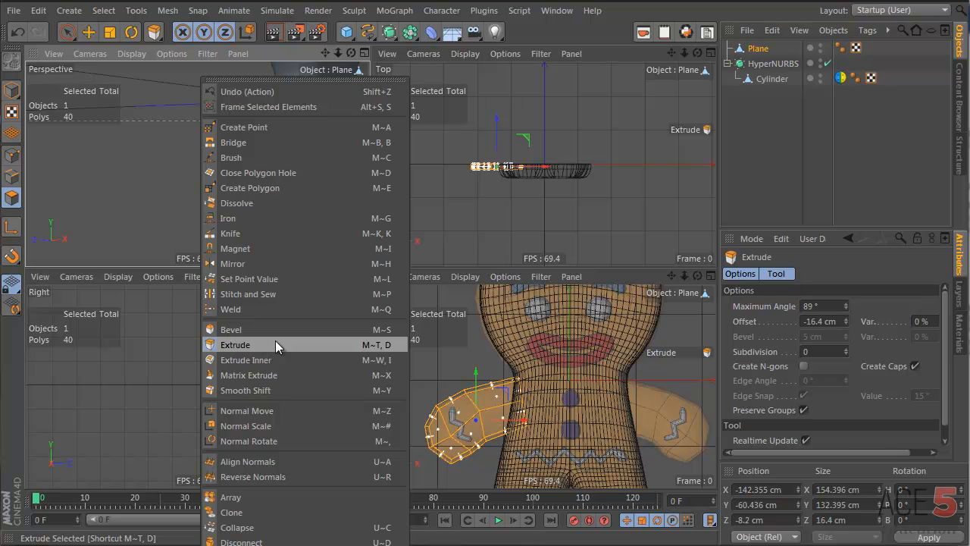
pyautogui.click(283, 475)
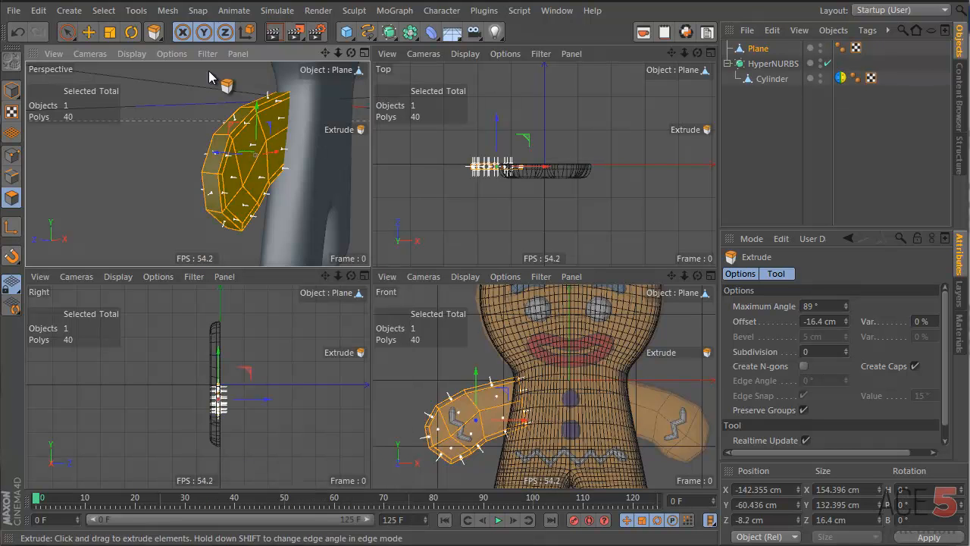
# - Move the arm's selected outline edges along Z to a Z position of -5.067 cm
pyautogui.keyDown('alt'); pyautogui.moveTo(296, 131); pyautogui.dragTo(275, 139); pyautogui.keyUp('alt')
pyautogui.click(11, 176)
pyautogui.press('e')
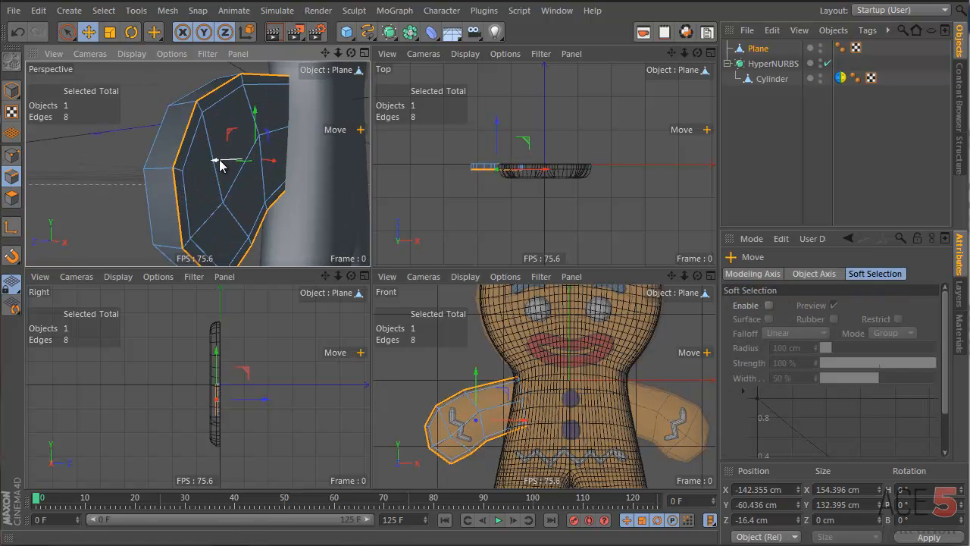
pyautogui.moveTo(219, 160); pyautogui.dragTo(203, 164)
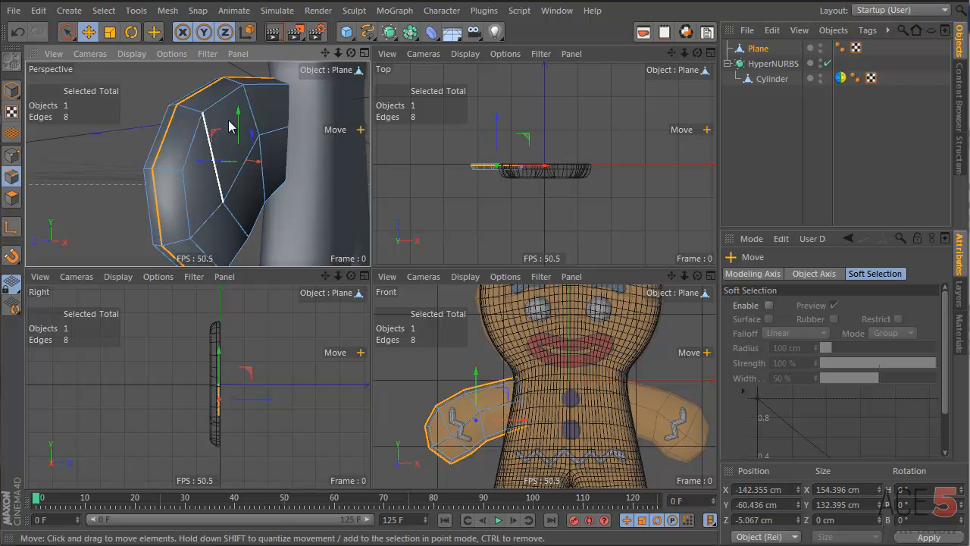
# - Put the arm's Plane under a new HyperNURBS and inspect the smoothed arm from the side and front
pyautogui.keyDown('alt'); pyautogui.click(391, 34); pyautogui.keyUp('alt')
pyautogui.click(766, 136)
pyautogui.keyDown('alt'); pyautogui.moveTo(247, 157); pyautogui.dragTo(174, 173, button='right'); pyautogui.keyUp('alt')
pyautogui.keyDown('alt'); pyautogui.moveTo(290, 156); pyautogui.dragTo(227, 173, button='right'); pyautogui.keyUp('alt')
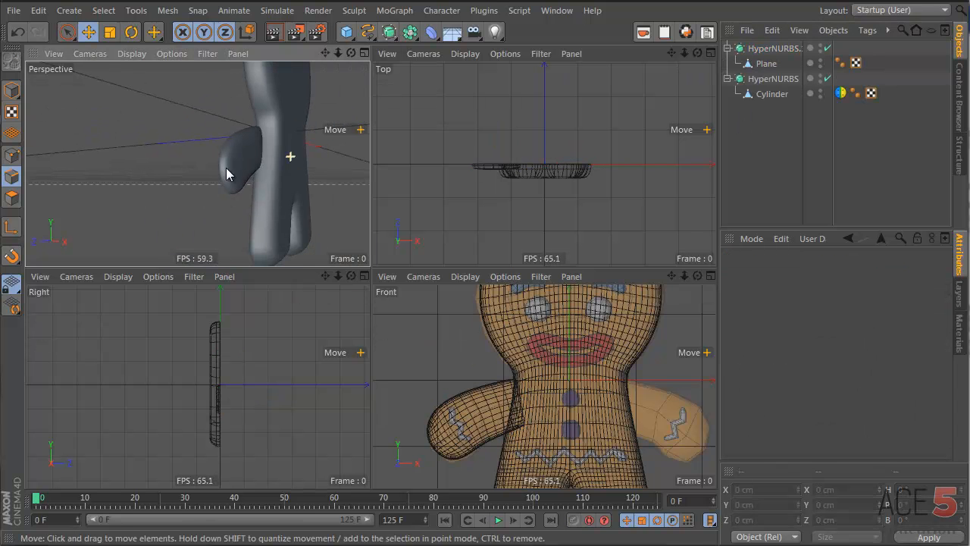
pyautogui.keyDown('alt'); pyautogui.moveTo(227, 174); pyautogui.dragTo(71, 175); pyautogui.keyUp('alt')
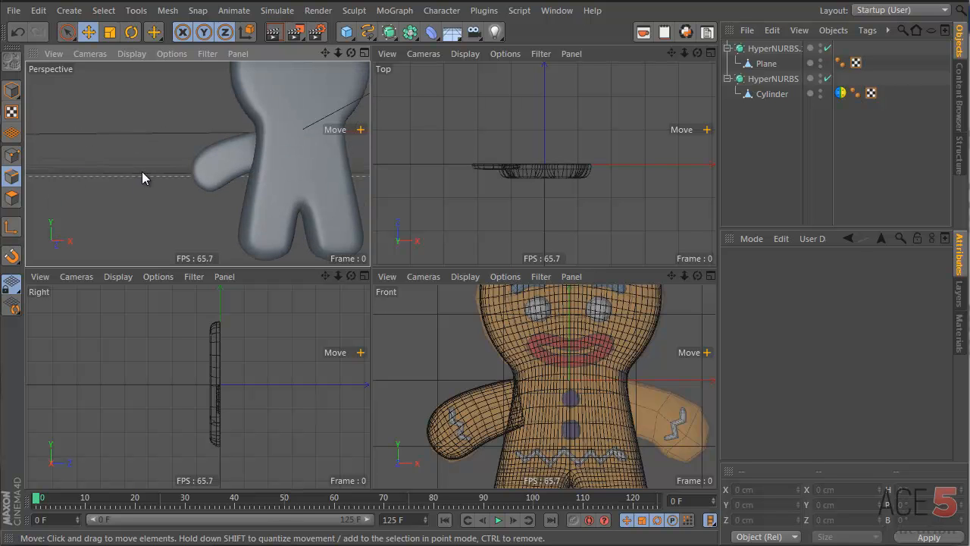
pyautogui.keyDown('alt'); pyautogui.moveTo(260, 145); pyautogui.dragTo(292, 154, button='right'); pyautogui.keyUp('alt')
pyautogui.keyDown('alt'); pyautogui.moveTo(291, 154); pyautogui.dragTo(212, 145); pyautogui.keyUp('alt')
pyautogui.keyDown('alt'); pyautogui.moveTo(213, 145); pyautogui.dragTo(150, 168, button='right'); pyautogui.keyUp('alt')
pyautogui.keyDown('alt'); pyautogui.moveTo(149, 173); pyautogui.dragTo(260, 190); pyautogui.keyUp('alt')
# - Scale the arm's Plane object along Z to a thickness of about 35 cm
pyautogui.click(187, 175)
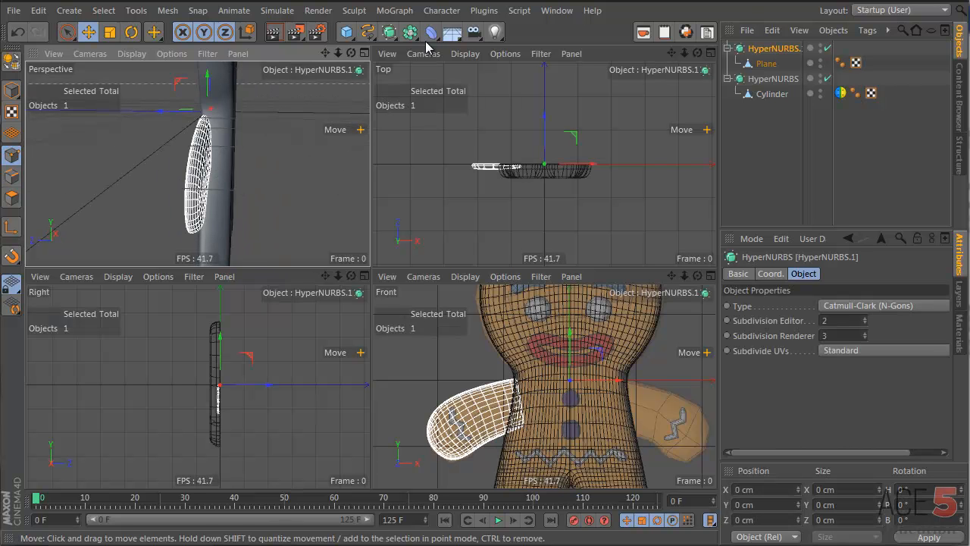
pyautogui.click(763, 64)
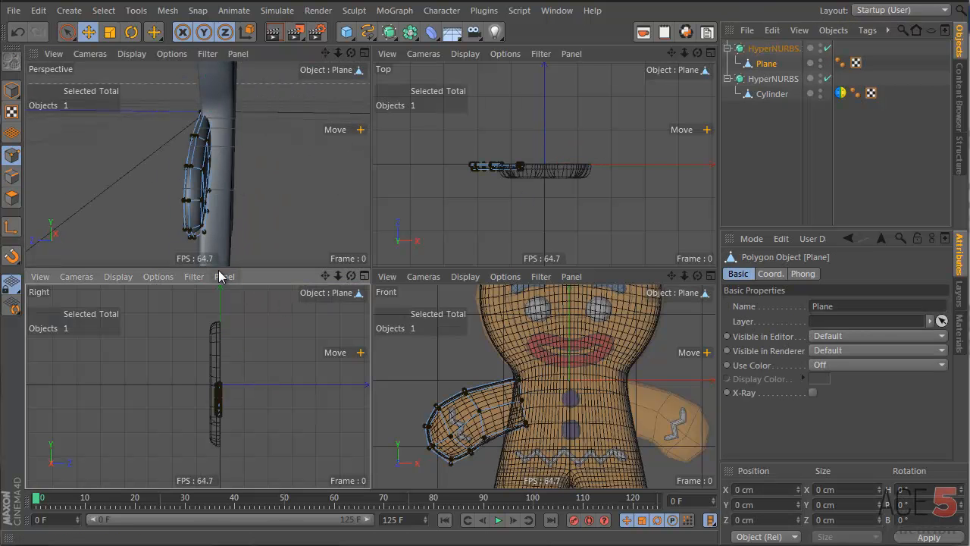
pyautogui.press('t')
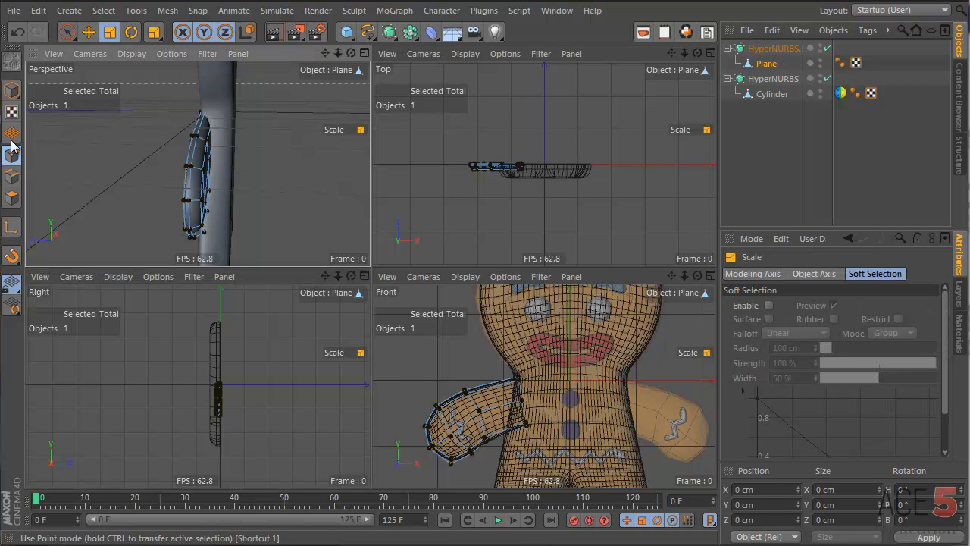
pyautogui.click(11, 89)
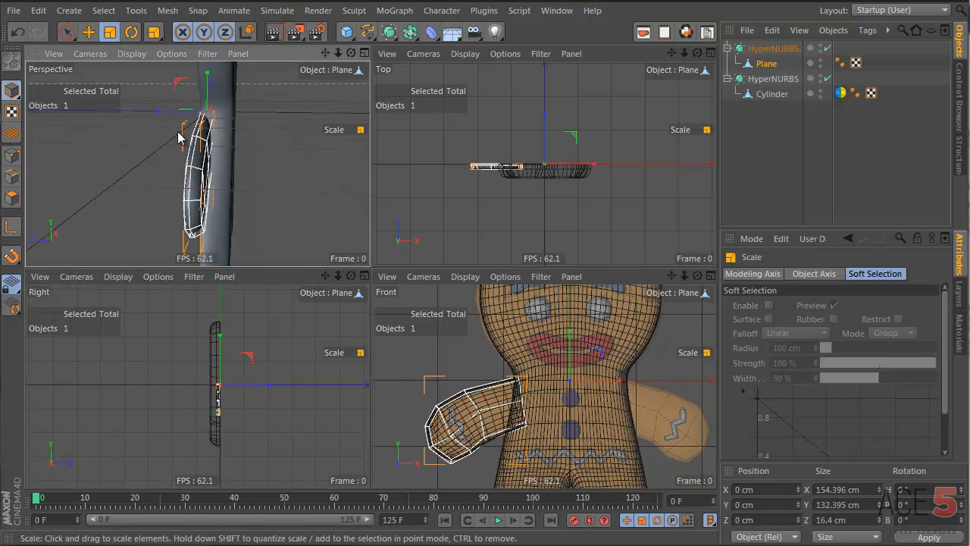
pyautogui.middleClick(167, 111)
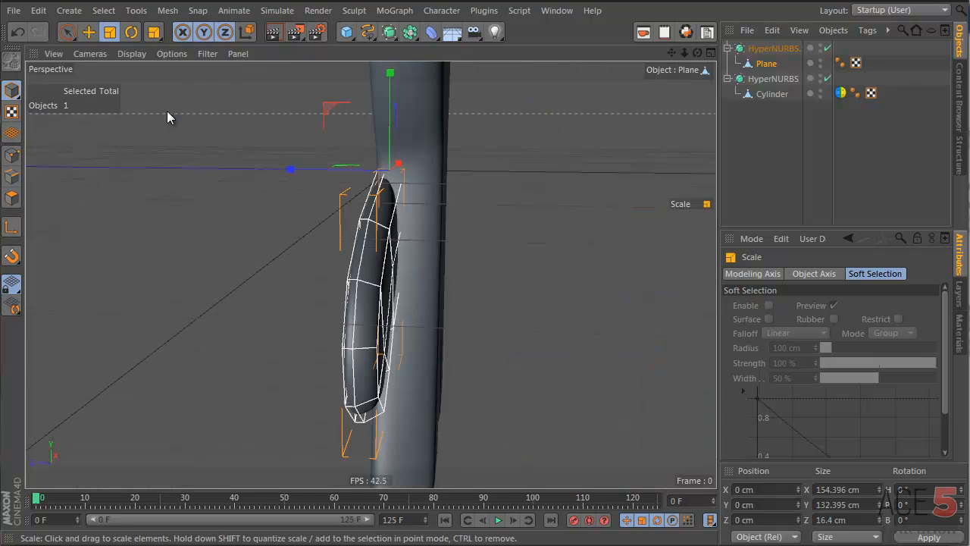
pyautogui.moveTo(303, 175); pyautogui.dragTo(225, 167)
# - Inspect the thickened arm against the torso, and reselect its Plane mesh with the four-view layout showing
pyautogui.keyDown('alt'); pyautogui.moveTo(432, 274); pyautogui.dragTo(303, 198); pyautogui.keyUp('alt')
pyautogui.click(787, 118)
pyautogui.keyDown('alt'); pyautogui.moveTo(433, 264); pyautogui.dragTo(295, 246); pyautogui.keyUp('alt')
pyautogui.keyDown('alt'); pyautogui.moveTo(419, 207); pyautogui.dragTo(503, 199, button='right'); pyautogui.keyUp('alt')
pyautogui.click(438, 221)
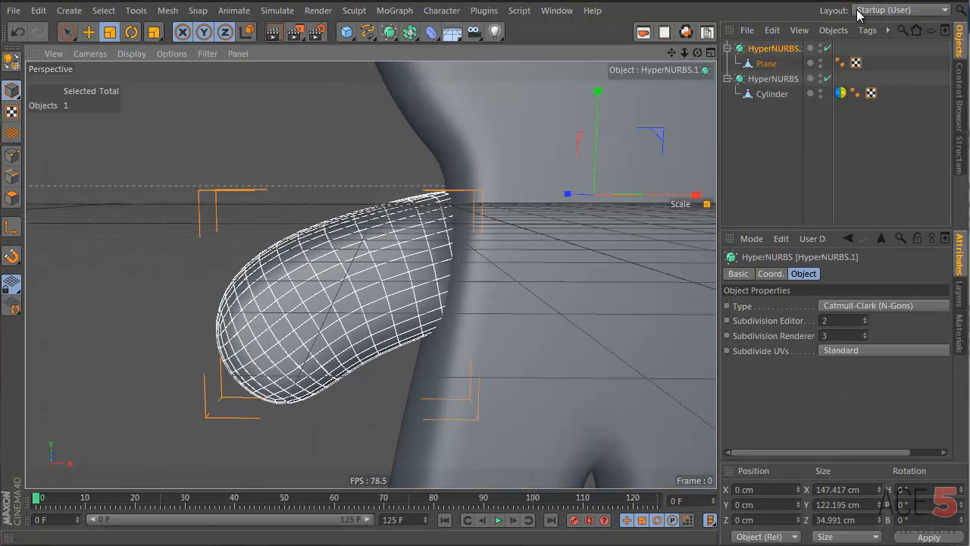
pyautogui.click(760, 64)
pyautogui.middleClick(432, 206)
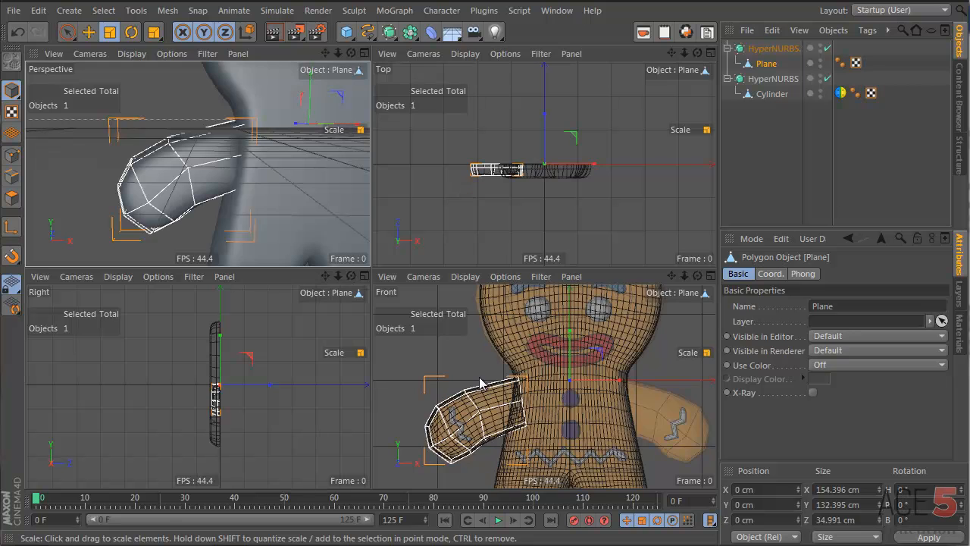
pyautogui.keyDown('alt'); pyautogui.moveTo(541, 376); pyautogui.dragTo(554, 377, button='right'); pyautogui.keyUp('alt')
# - Try to extend the arm's shoulder-end edges into the torso
pyautogui.press('Return')
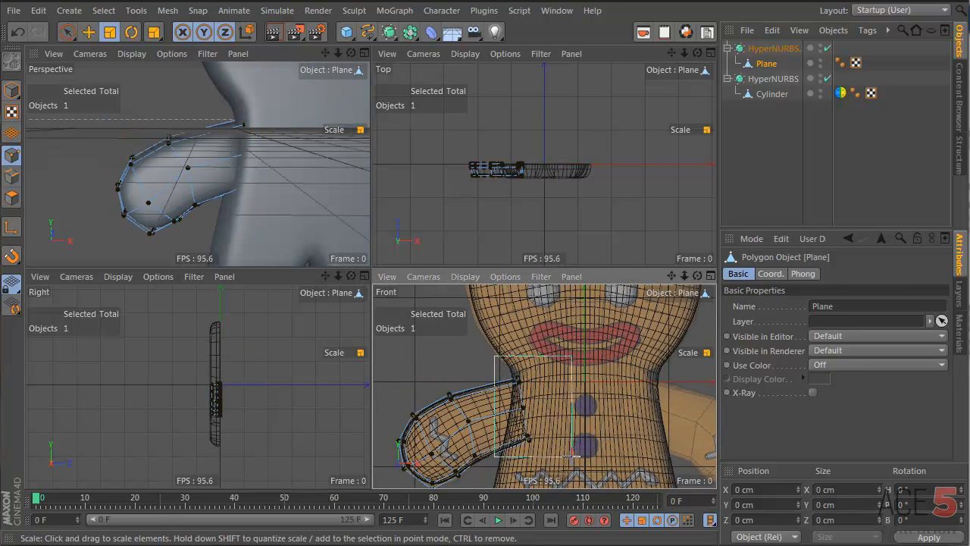
pyautogui.press('e')
pyautogui.moveTo(572, 456)
pyautogui.mouseDown()
pyautogui.moveTo(573, 438)
pyautogui.moveTo(549, 441)
pyautogui.moveTo(573, 462)
pyautogui.mouseUp()
pyautogui.press('Return')
pyautogui.keyDown('ctrl'); pyautogui.moveTo(557, 410); pyautogui.dragTo(588, 410); pyautogui.keyUp('ctrl')
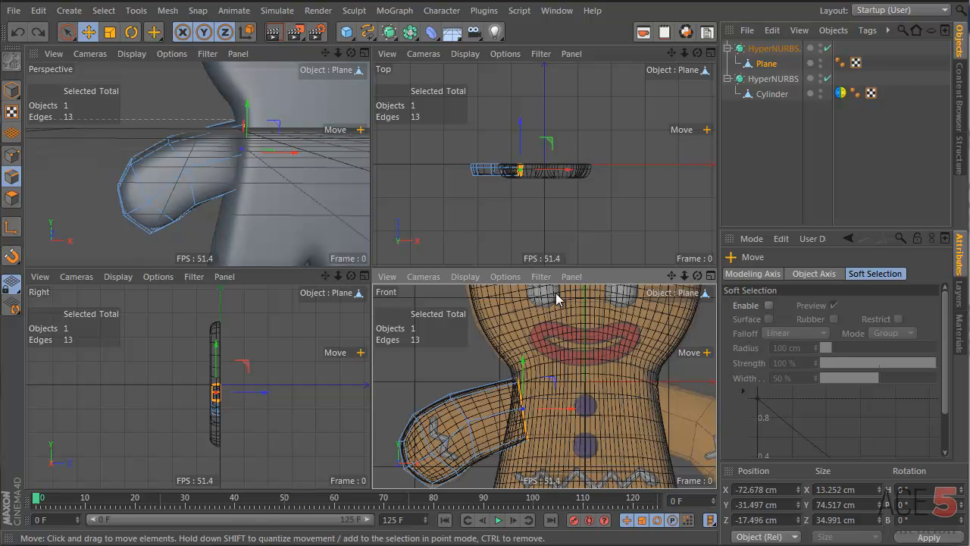
# - Extrude the arm's four shoulder-end polygons sideways into the torso and rotate them to straighten the arm's end
pyautogui.click(12, 198)
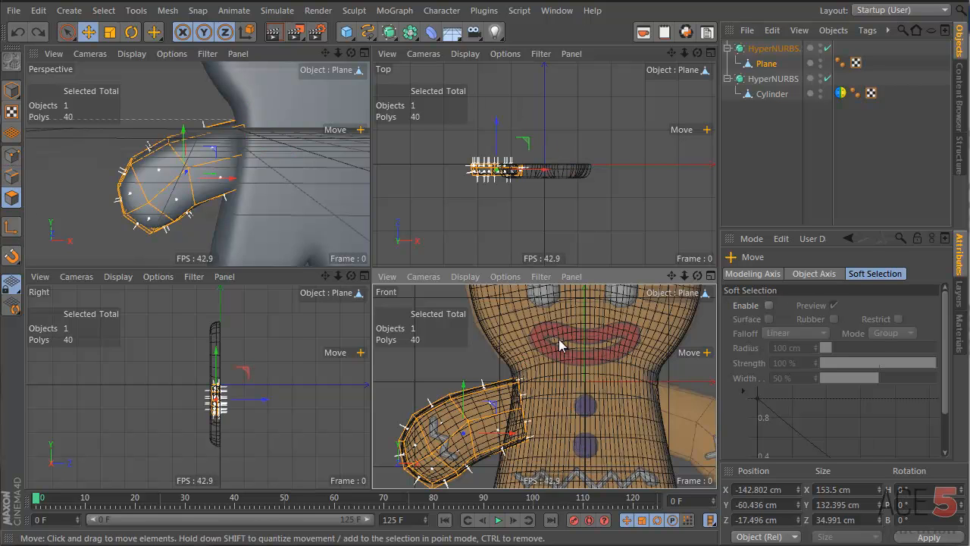
pyautogui.moveTo(516, 455); pyautogui.dragTo(516, 455)
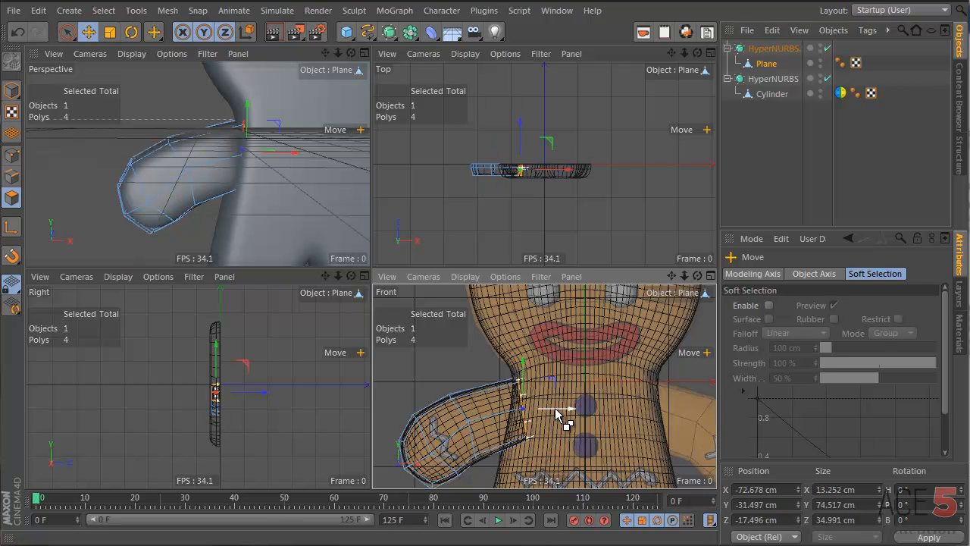
pyautogui.moveTo(556, 409); pyautogui.dragTo(597, 408)
pyautogui.press('r')
pyautogui.moveTo(640, 375); pyautogui.dragTo(664, 348)
pyautogui.click(793, 122)
# - Scale the arm's HyperNURBS along Z to a thickness of 27.49 cm so the arm is thinner than the torso
pyautogui.keyDown('alt'); pyautogui.moveTo(195, 160); pyautogui.dragTo(241, 163); pyautogui.keyUp('alt')
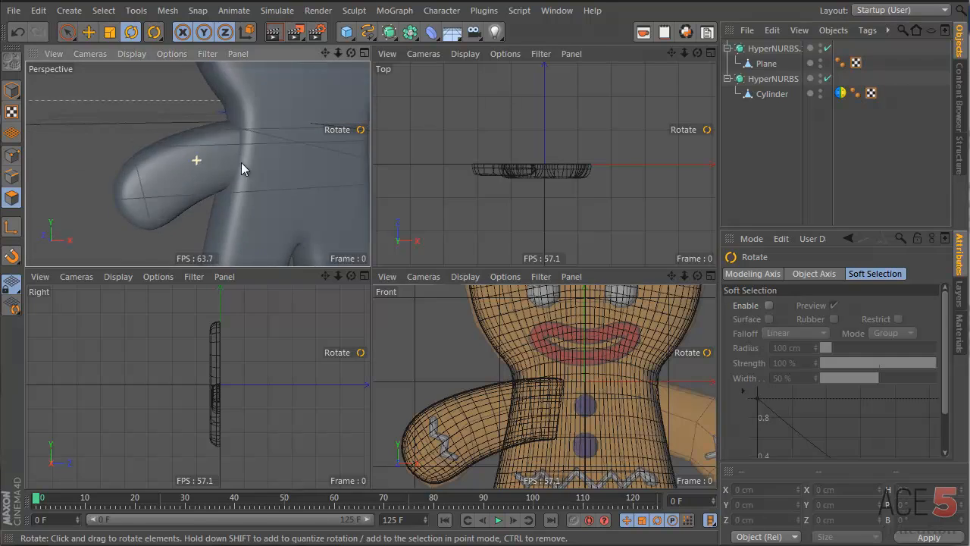
pyautogui.middleClick(231, 132)
pyautogui.keyDown('alt'); pyautogui.moveTo(391, 234); pyautogui.dragTo(292, 211); pyautogui.keyUp('alt')
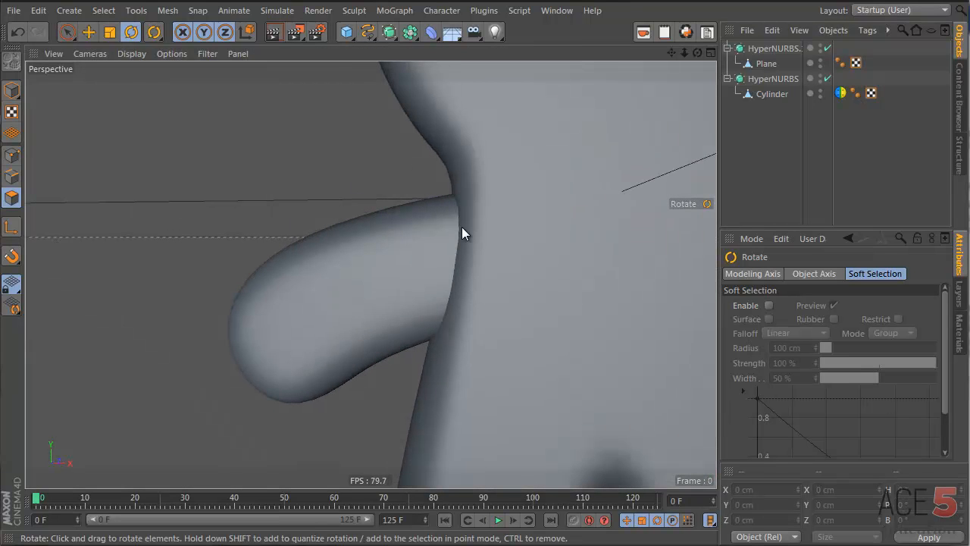
pyautogui.keyDown('alt'); pyautogui.moveTo(513, 259); pyautogui.dragTo(402, 292, button='right'); pyautogui.keyUp('alt')
pyautogui.keyDown('alt'); pyautogui.moveTo(540, 291); pyautogui.dragTo(459, 285, button='middle'); pyautogui.keyUp('alt')
pyautogui.keyDown('alt'); pyautogui.moveTo(400, 249); pyautogui.dragTo(565, 288); pyautogui.keyUp('alt')
pyautogui.click(356, 235)
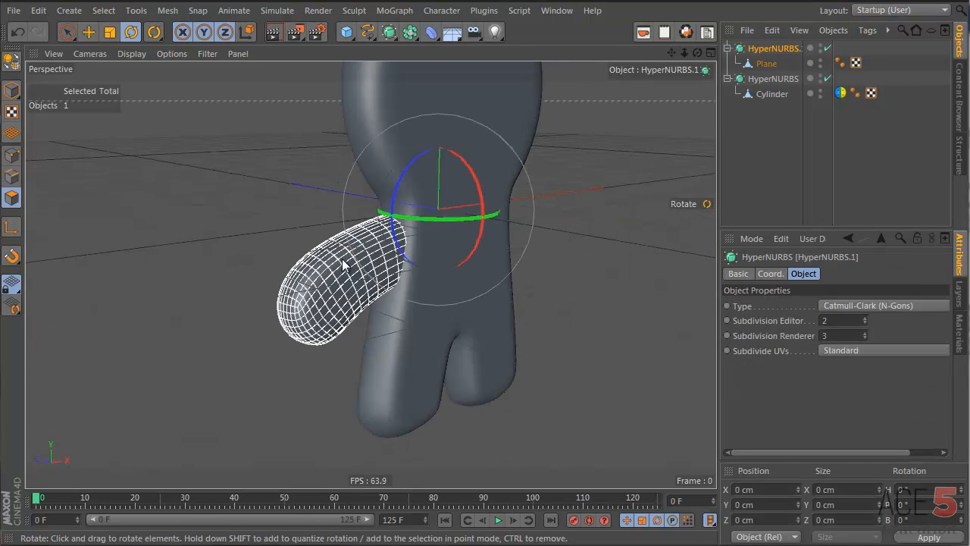
pyautogui.keyDown('alt'); pyautogui.moveTo(356, 235); pyautogui.dragTo(433, 256); pyautogui.keyUp('alt')
pyautogui.press('t')
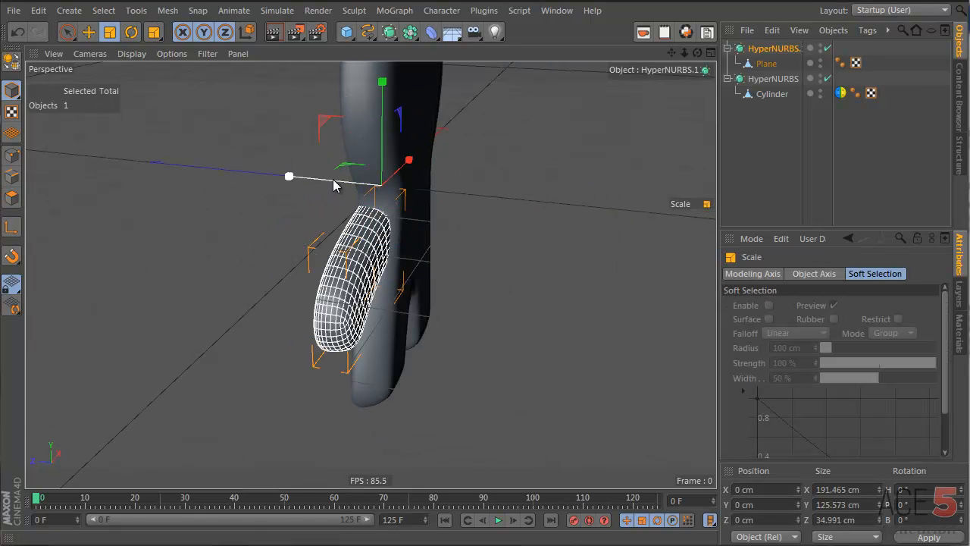
pyautogui.moveTo(334, 185)
pyautogui.mouseDown()
pyautogui.moveTo(325, 182)
pyautogui.moveTo(342, 184)
pyautogui.mouseUp()
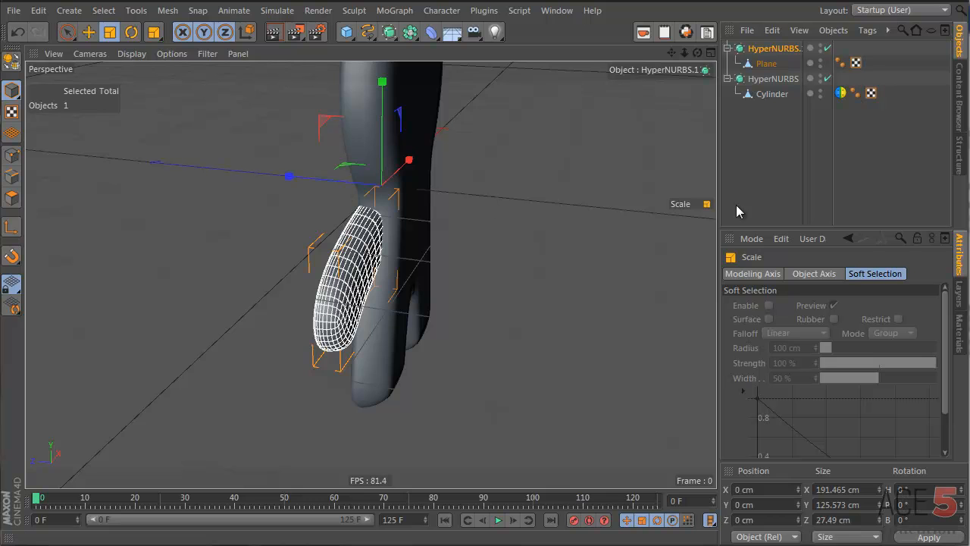
pyautogui.click(736, 205)
# - Rename the torso's HyperNURBS as body and the arm's HyperNURBS as arm
pyautogui.keyDown('alt'); pyautogui.moveTo(470, 273); pyautogui.dragTo(214, 205); pyautogui.keyUp('alt')
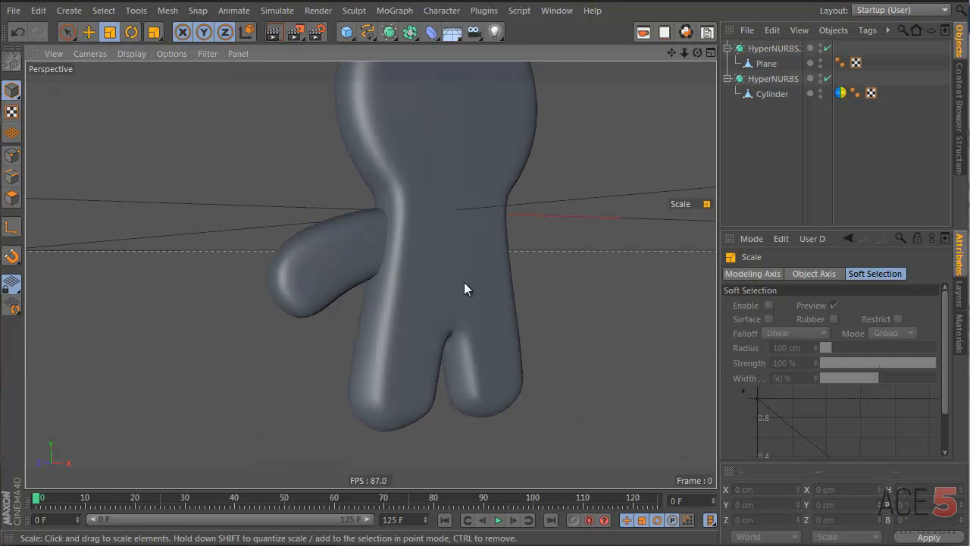
pyautogui.keyDown('alt'); pyautogui.moveTo(464, 288); pyautogui.dragTo(422, 214); pyautogui.keyUp('alt')
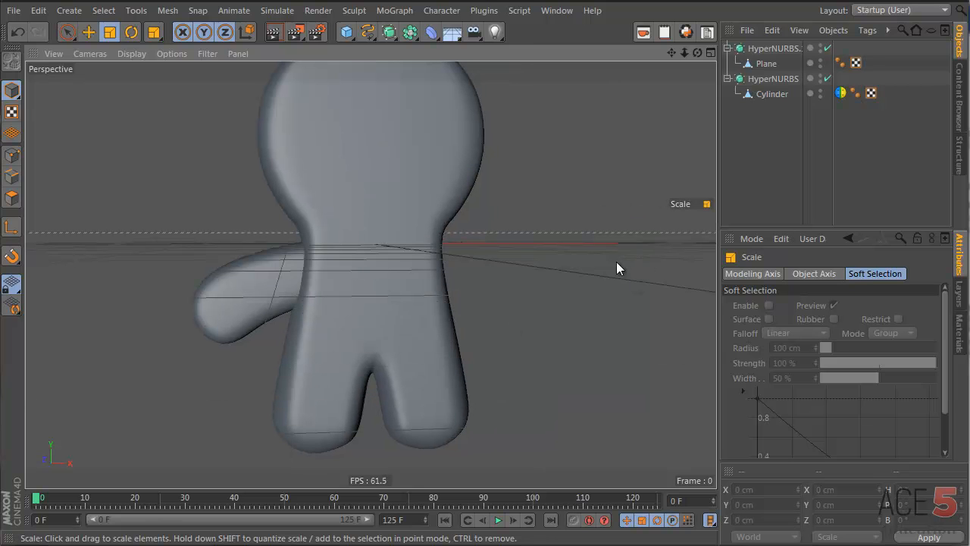
pyautogui.doubleClick(769, 78)
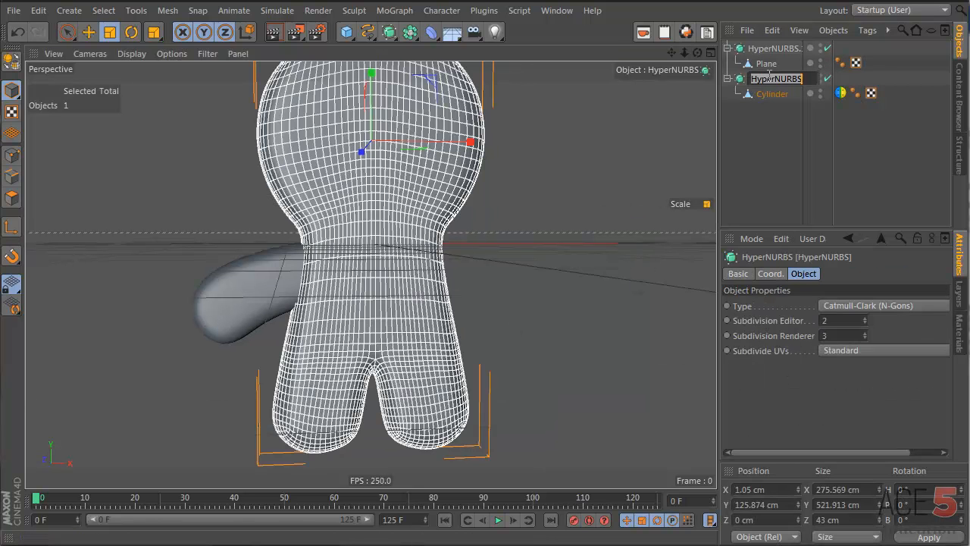
pyautogui.write('body')
pyautogui.press('Return')
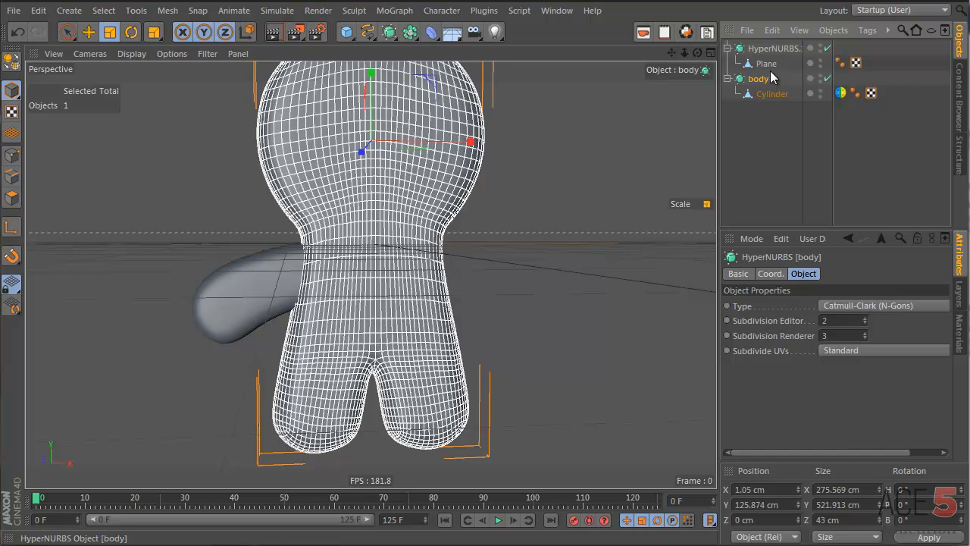
pyautogui.doubleClick(780, 49)
pyautogui.write('arm')
pyautogui.press('Return')
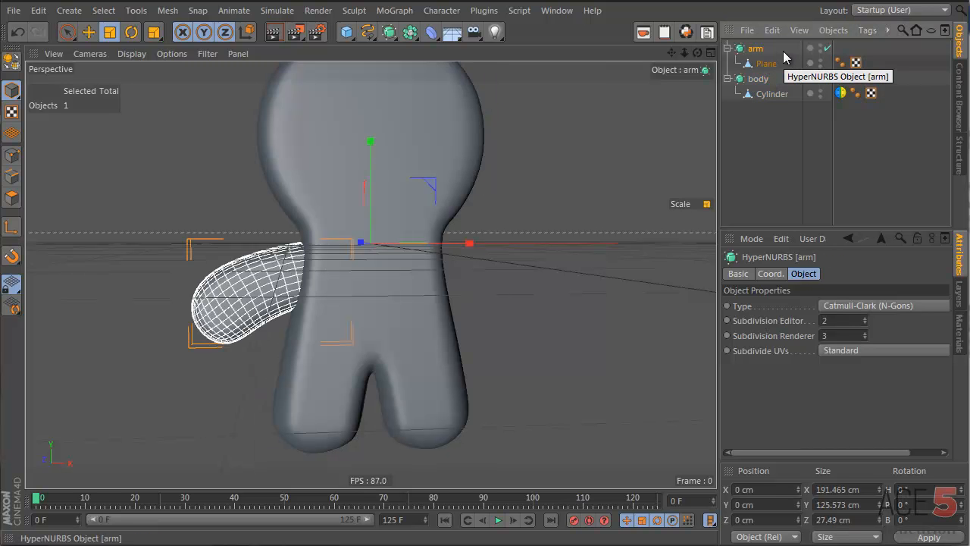
# - Put the arm under a new Symmetry object to mirror it across the ZY plane
pyautogui.moveTo(407, 38); pyautogui.dragTo(569, 108)
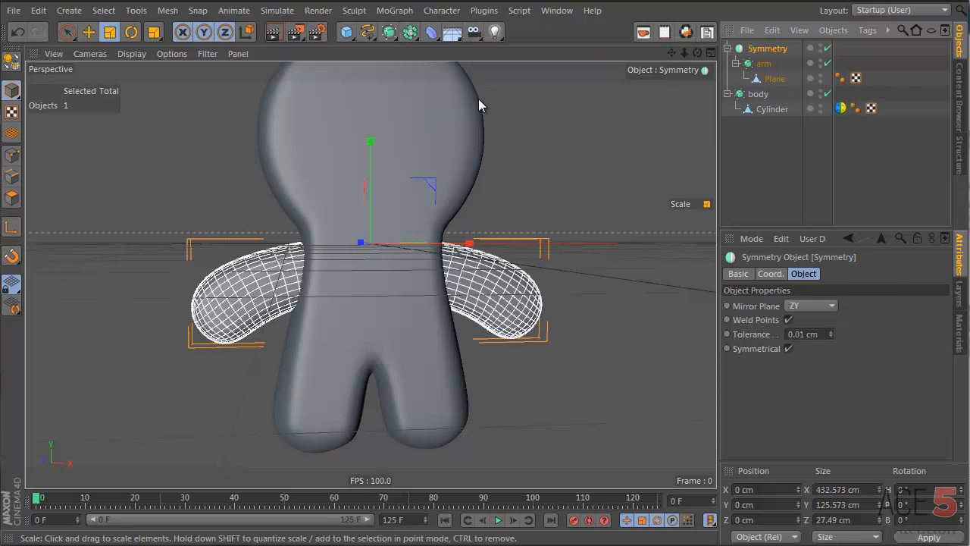
pyautogui.click(684, 215)
# - Try rotating the arm inside the Symmetry object to test its mirrored copy
pyautogui.click(764, 64)
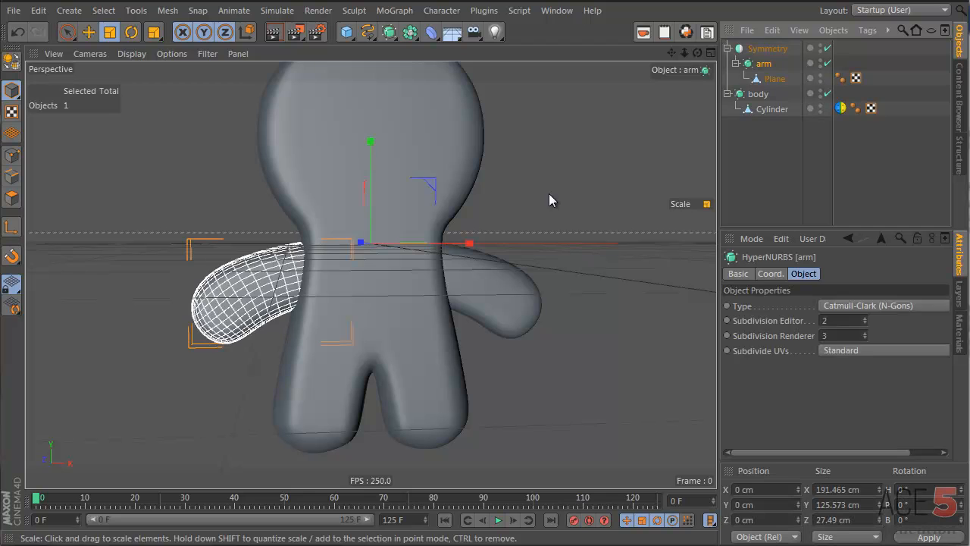
pyautogui.press('r')
pyautogui.moveTo(433, 224)
pyautogui.mouseDown()
pyautogui.moveTo(439, 287)
pyautogui.moveTo(437, 231)
pyautogui.mouseUp()
pyautogui.click(757, 174)
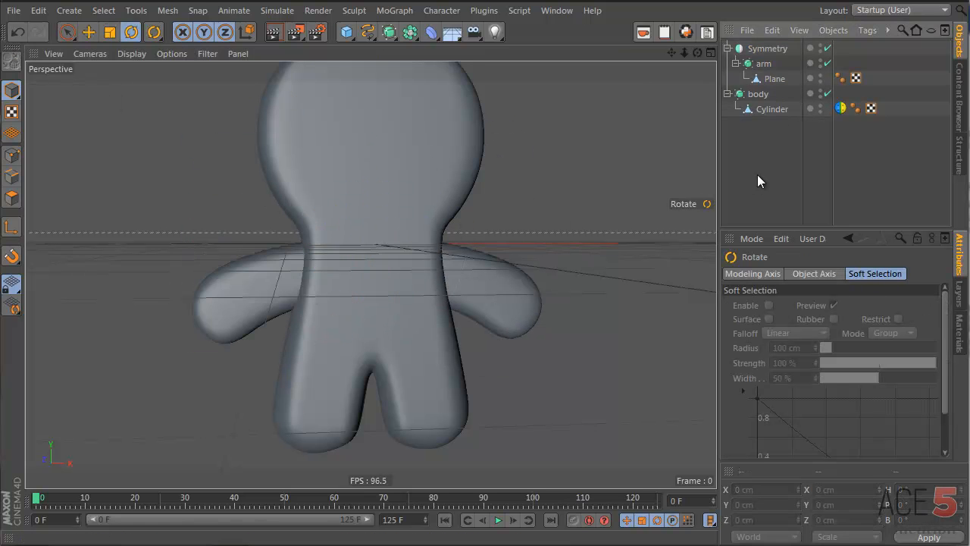
pyautogui.click(770, 50)
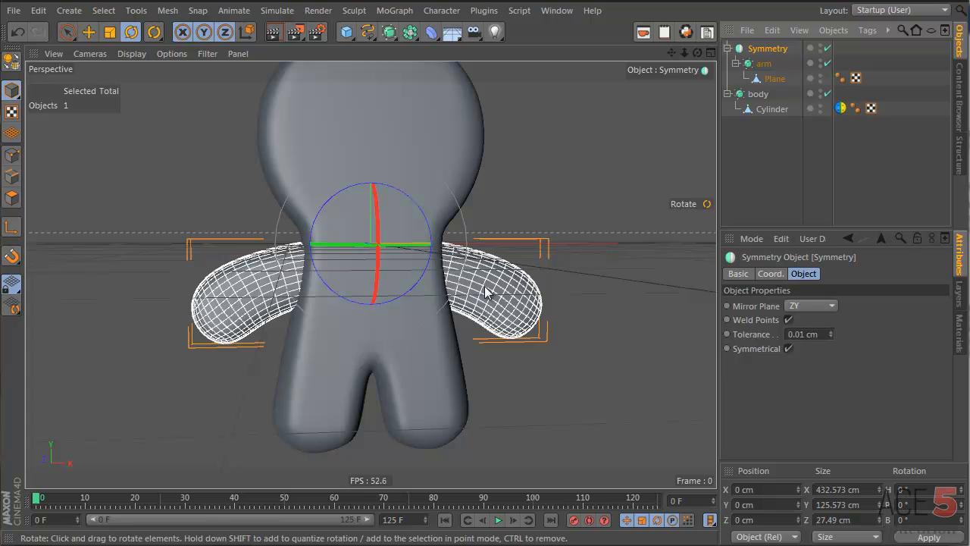
# - Create a cube in a new project and make it editable in point mode
pyautogui.hotkey('ctrl', 'n')
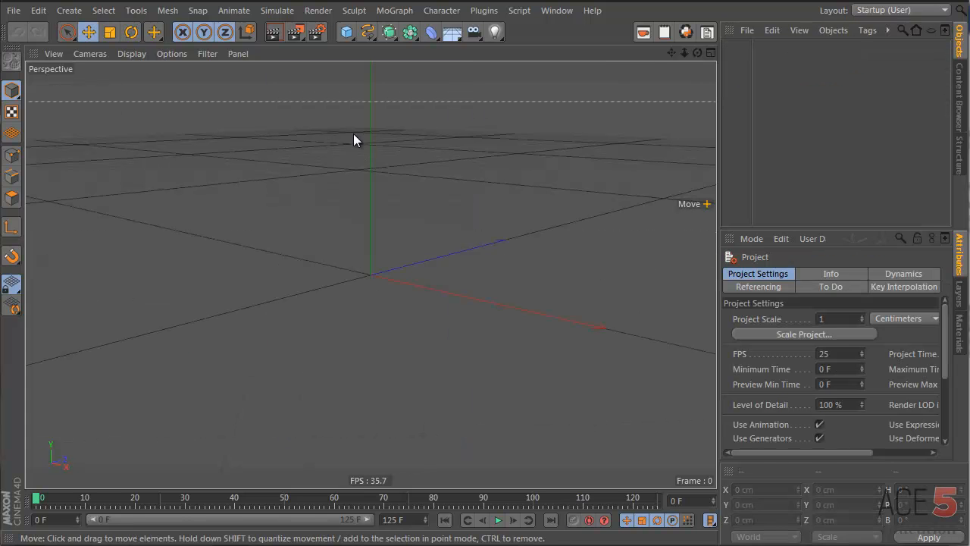
pyautogui.click(347, 31)
pyautogui.keyDown('alt'); pyautogui.moveTo(396, 245); pyautogui.dragTo(220, 179); pyautogui.keyUp('alt')
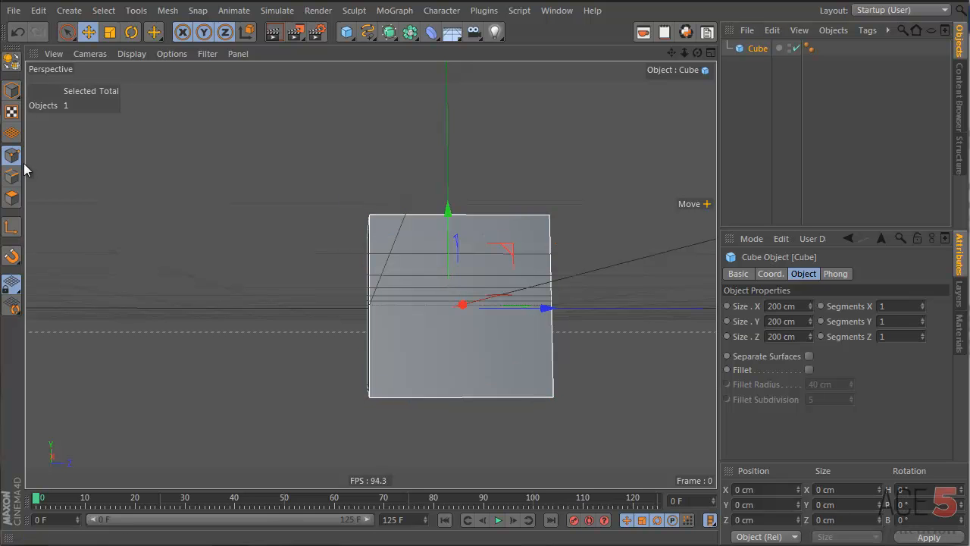
pyautogui.click(11, 60)
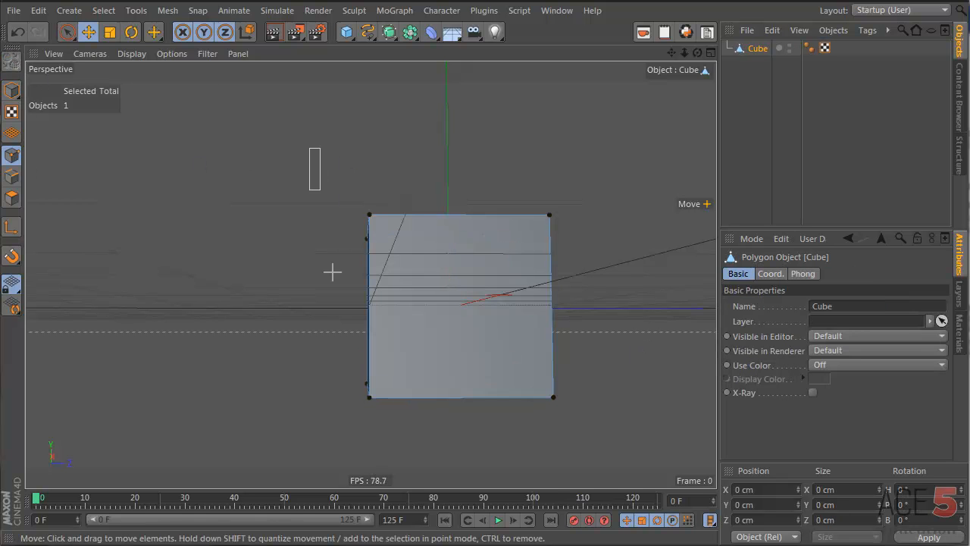
# - Select the four points on one side of the cube and scale them down to taper that side
pyautogui.moveTo(332, 271); pyautogui.dragTo(426, 452)
pyautogui.press('t')
pyautogui.moveTo(368, 245); pyautogui.dragTo(383, 302)
pyautogui.keyDown('alt'); pyautogui.moveTo(477, 324); pyautogui.dragTo(473, 389); pyautogui.keyUp('alt')
pyautogui.click(761, 114)
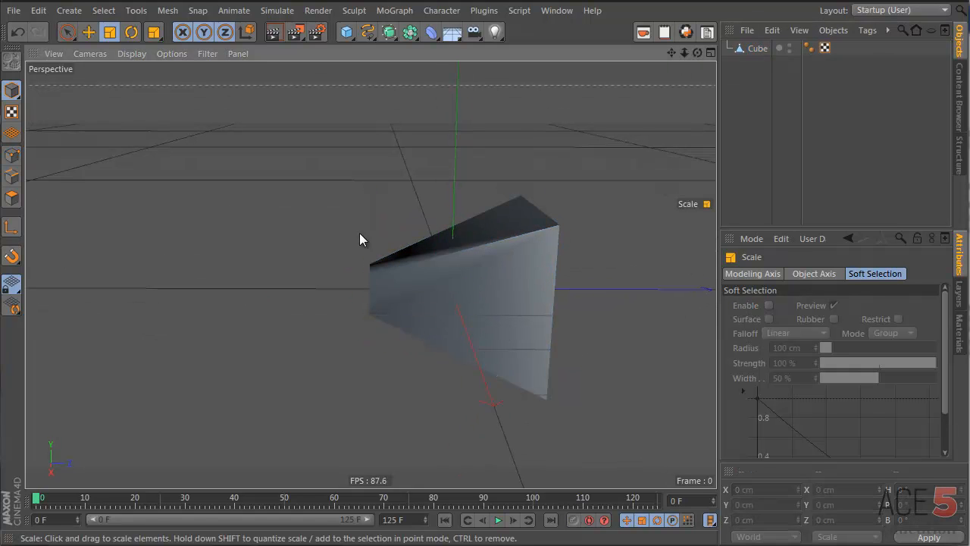
# - Put the tapered cube under a new Symmetry object and set its mirror plane to XY
pyautogui.click(485, 266)
pyautogui.keyDown('alt'); pyautogui.moveTo(485, 266); pyautogui.dragTo(448, 260); pyautogui.keyUp('alt')
pyautogui.moveTo(410, 31); pyautogui.dragTo(569, 108)
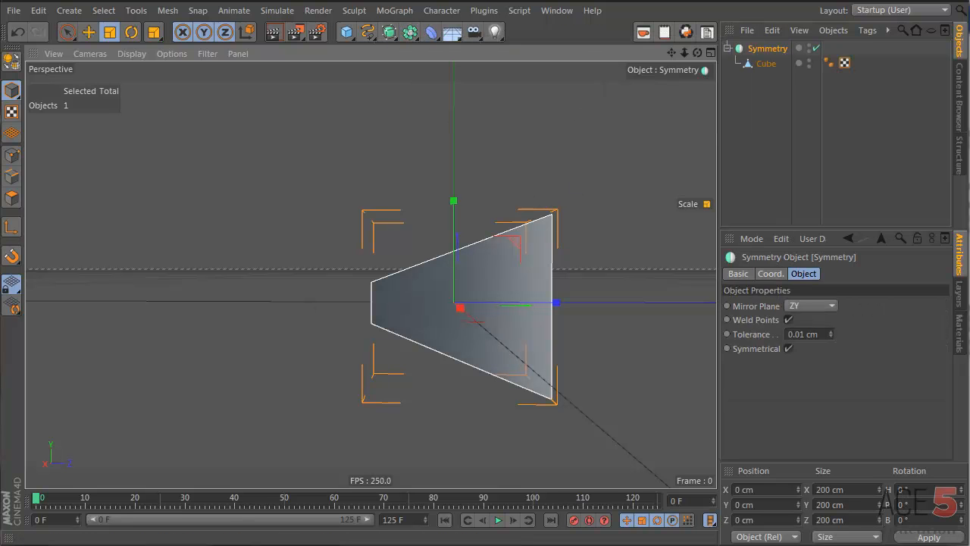
pyautogui.click(766, 63)
pyautogui.click(768, 49)
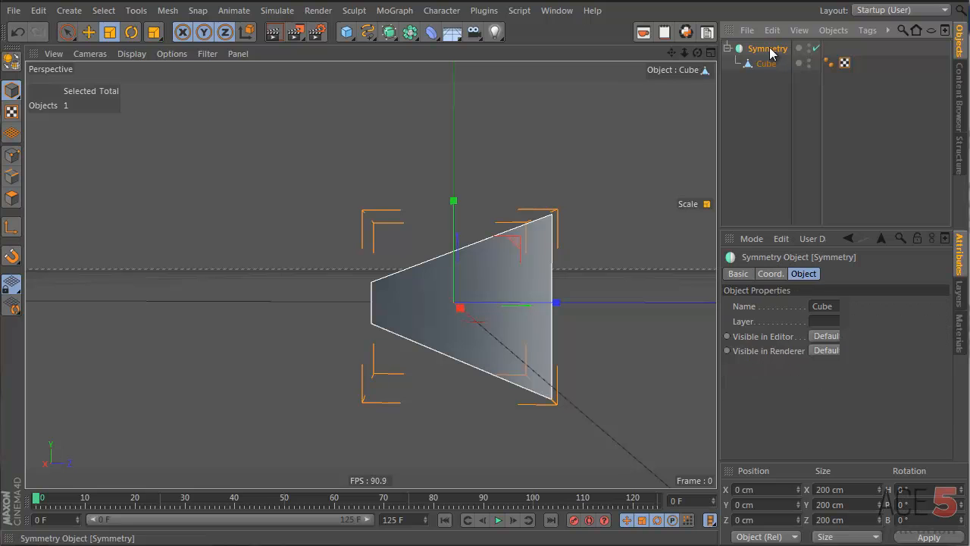
pyautogui.scroll(1, 817, 303)
pyautogui.scroll(-1, 816, 303)
pyautogui.scroll(1, 817, 303)
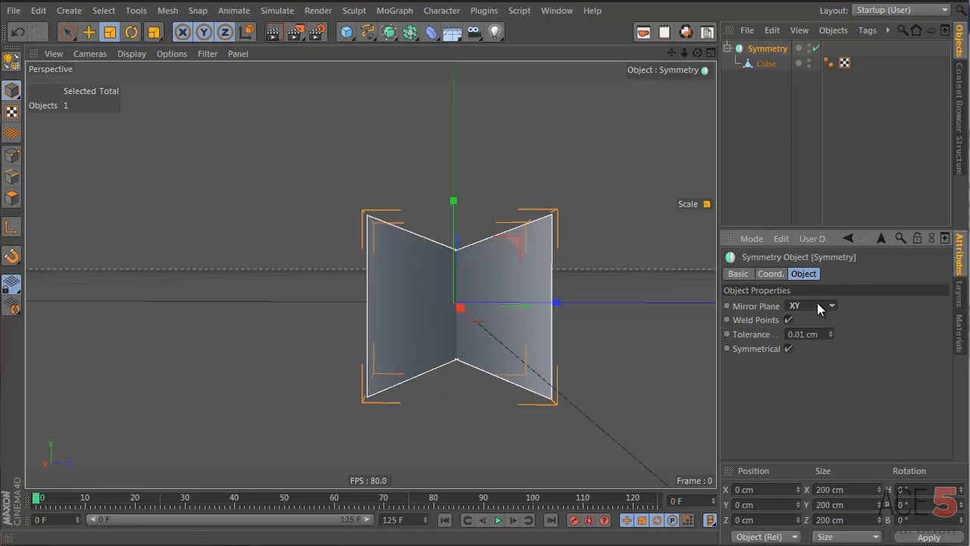
# - Move the cube inside the Symmetry object along Z to about 93 cm
pyautogui.click(769, 62)
pyautogui.keyDown('alt'); pyautogui.moveTo(402, 332); pyautogui.dragTo(611, 285); pyautogui.keyUp('alt')
pyautogui.press('e')
pyautogui.keyDown('alt'); pyautogui.moveTo(489, 314); pyautogui.dragTo(474, 298); pyautogui.keyUp('alt')
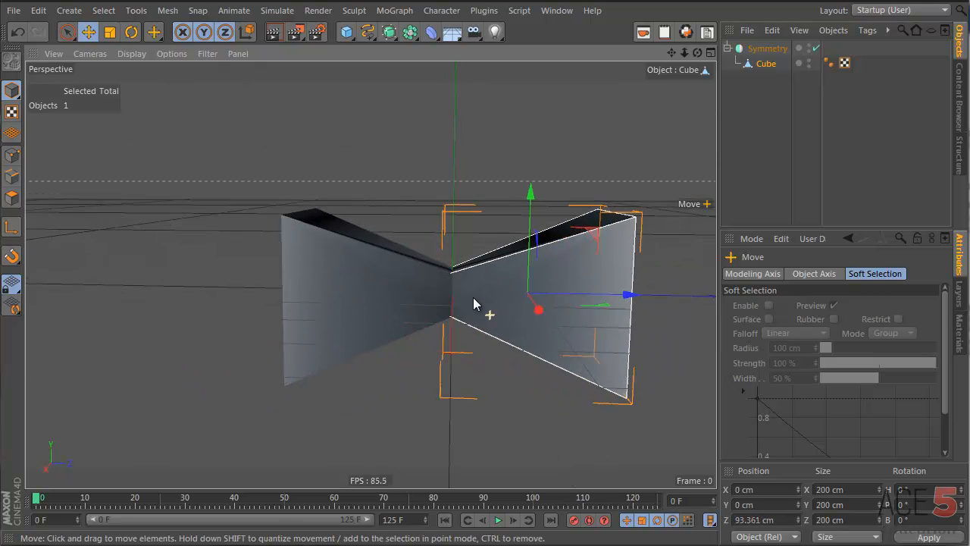
# - Try rotating the cube inside the Symmetry object and undo the rotation
pyautogui.press('r')
pyautogui.moveTo(494, 222); pyautogui.dragTo(472, 256)
pyautogui.hotkey('ctrl', 'z')
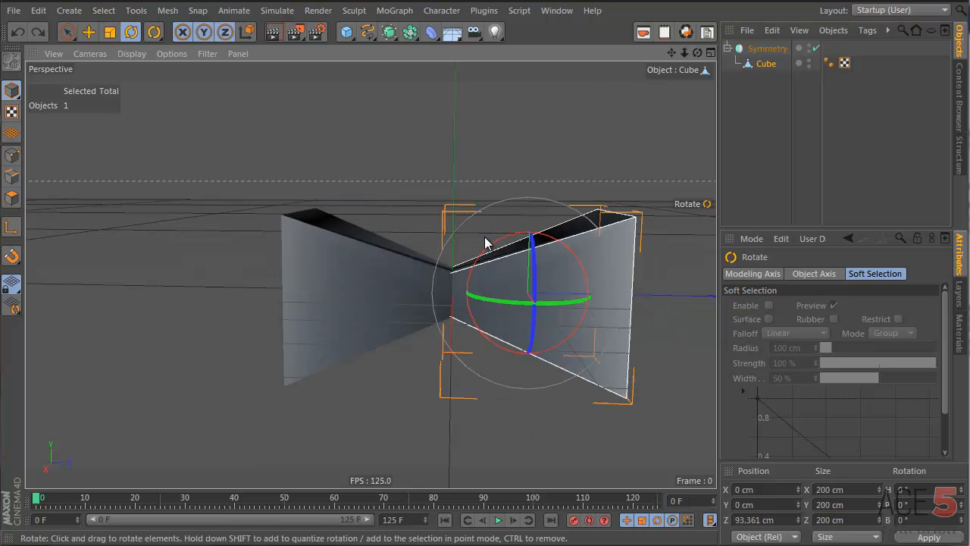
# - Take the cube out of the Symmetry object and delete the Symmetry object
pyautogui.moveTo(752, 64); pyautogui.dragTo(746, 85)
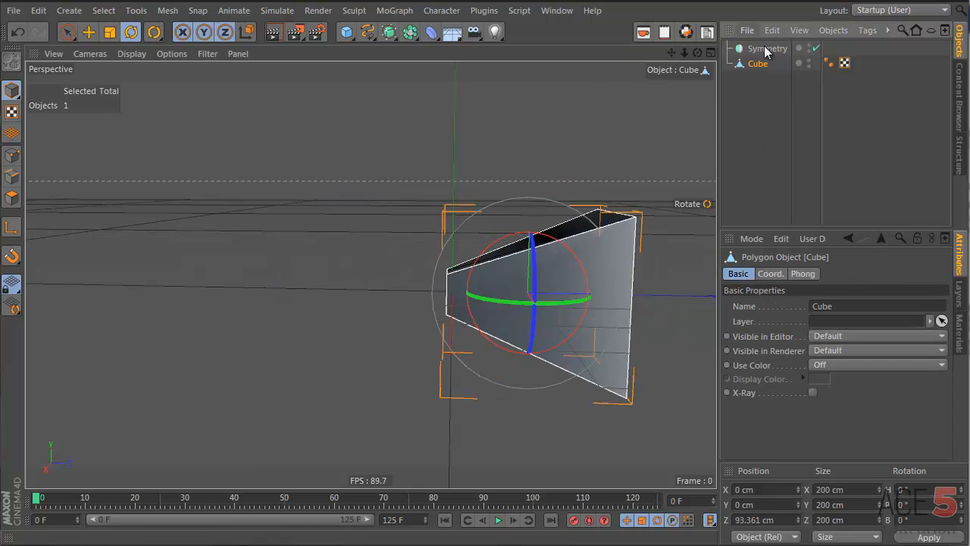
pyautogui.click(768, 47)
pyautogui.press('Delete')
# - Move the standalone cube farther along Z to about 202 cm
pyautogui.click(597, 287)
pyautogui.press('e')
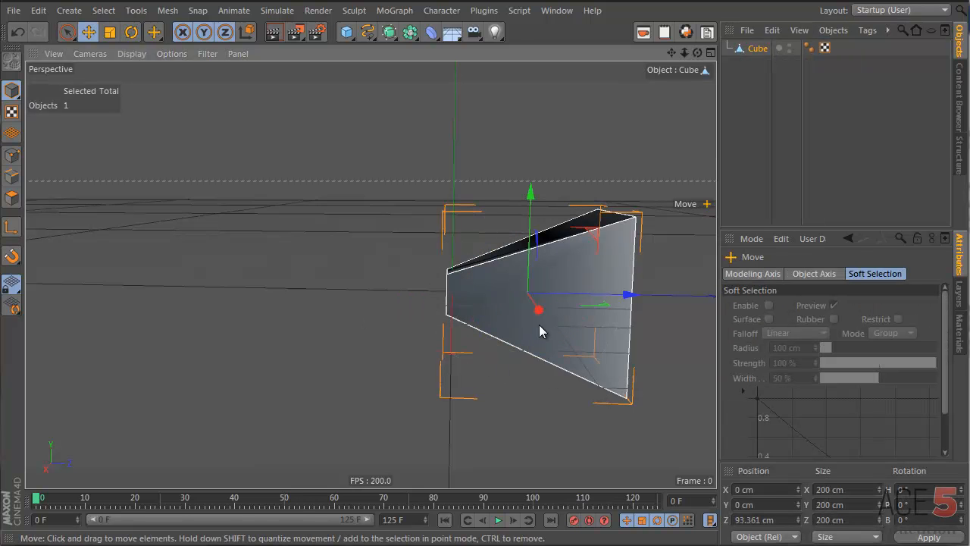
pyautogui.keyDown('alt'); pyautogui.moveTo(538, 324); pyautogui.dragTo(593, 317); pyautogui.keyUp('alt')
pyautogui.keyDown('alt'); pyautogui.moveTo(593, 316); pyautogui.dragTo(481, 306, button='middle'); pyautogui.keyUp('alt')
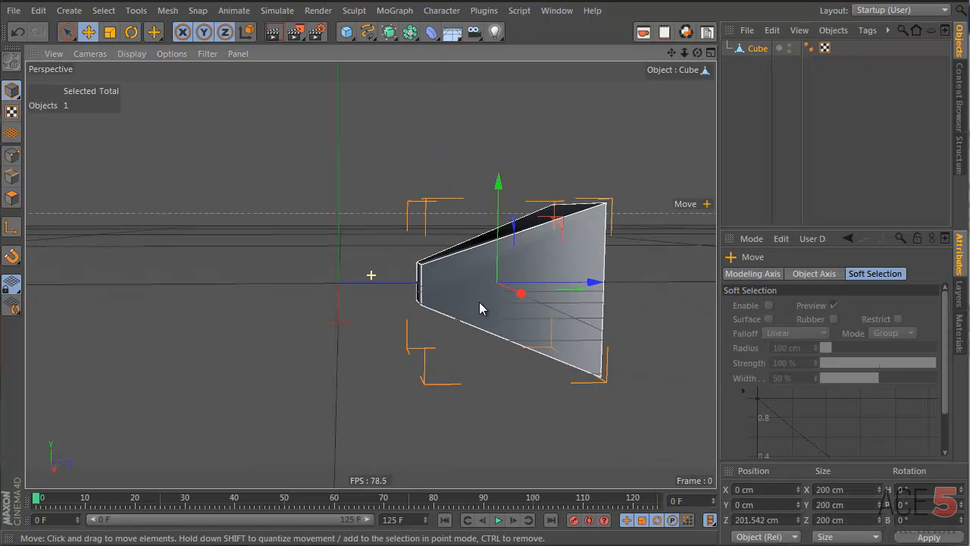
# - Try mirroring the offset cube across the XY plane with a new Symmetry object, and undo it
pyautogui.click(410, 31)
pyautogui.click(585, 114)
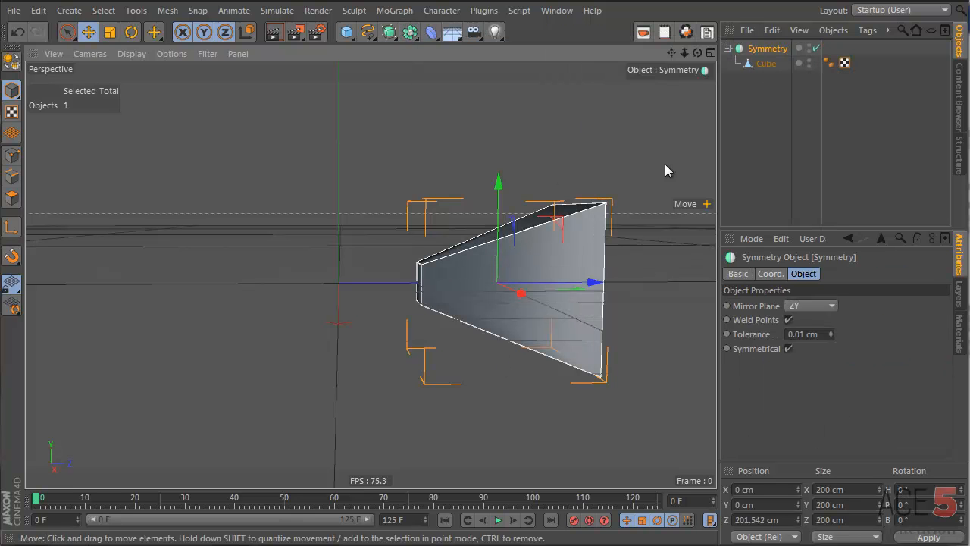
pyautogui.click(821, 305)
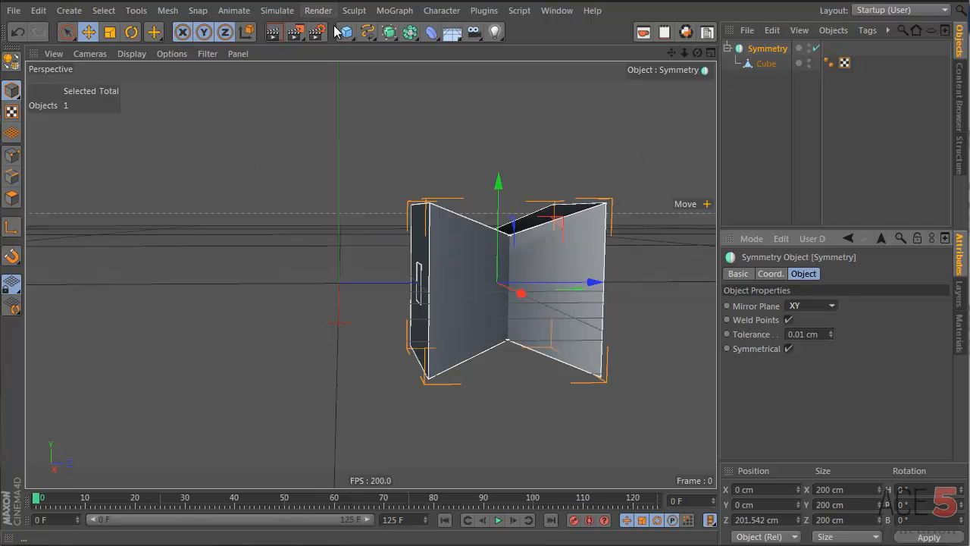
pyautogui.hotkey('ctrl', 'z')
pyautogui.hotkey('ctrl', 'z')
# - Try rotating the whole cube by -90° in heading and undo the rotation
pyautogui.press('r')
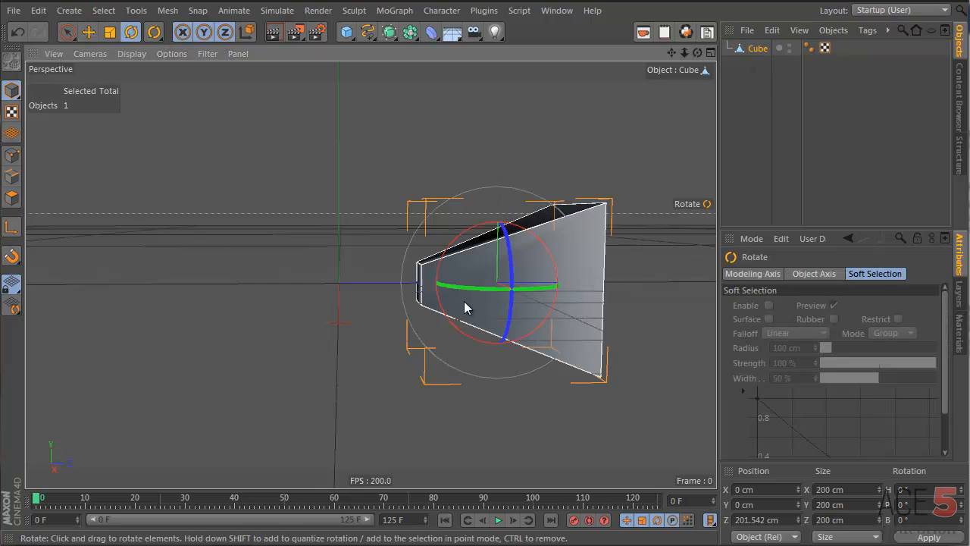
pyautogui.moveTo(464, 302); pyautogui.dragTo(322, 256)
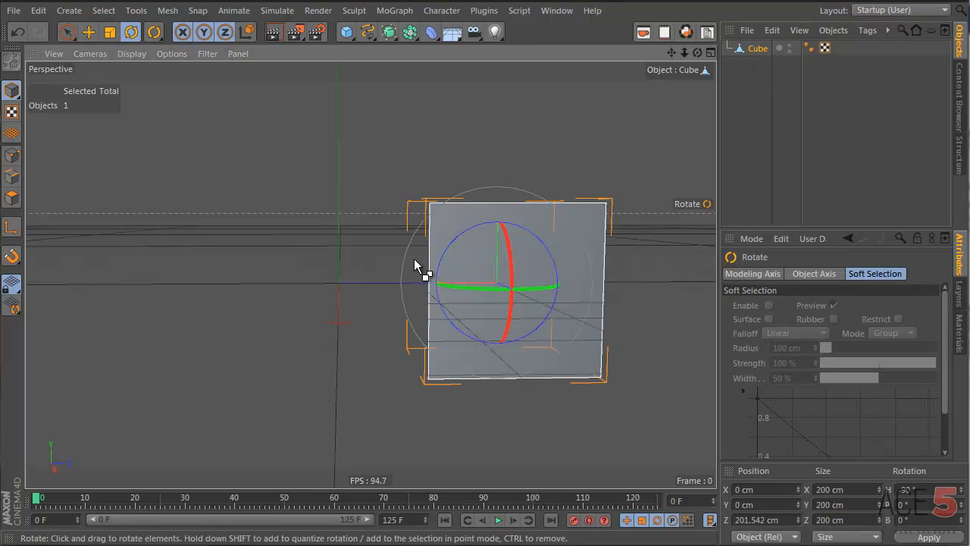
pyautogui.hotkey('ctrl', 'z')
# - Select all of the cube's points and rotate them so the taper runs along the X axis
pyautogui.click(12, 154)
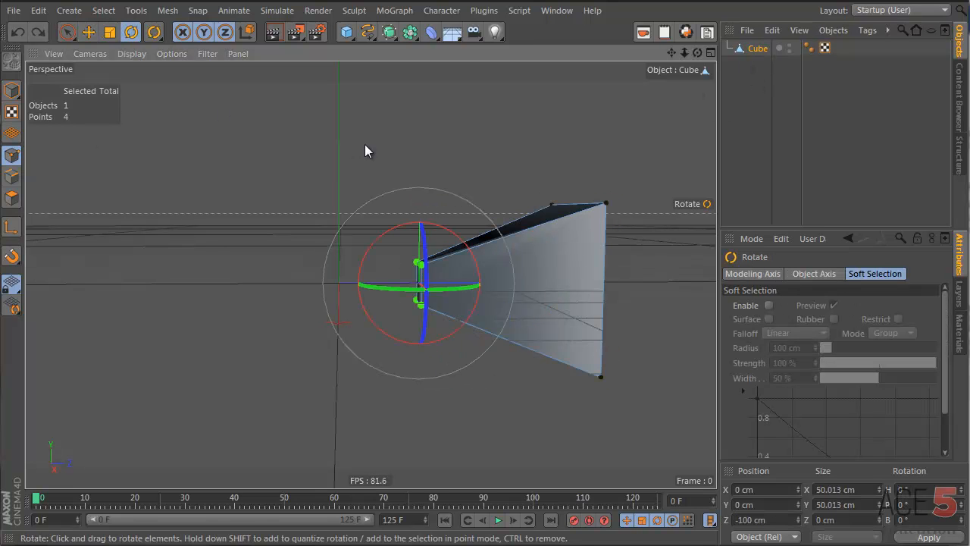
pyautogui.moveTo(318, 131); pyautogui.dragTo(580, 455)
pyautogui.moveTo(489, 285)
pyautogui.mouseDown()
pyautogui.moveTo(327, 267)
pyautogui.moveTo(641, 350)
pyautogui.moveTo(505, 285)
pyautogui.mouseUp()
pyautogui.press('Return')
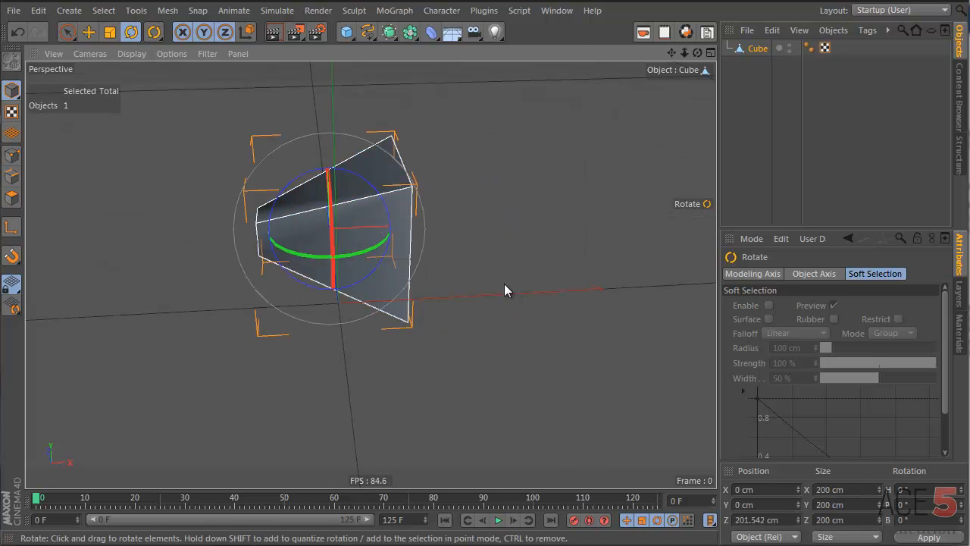
# - Add a sphere at the origin and move the cube along X to about 191 cm, beside the sphere
pyautogui.hotkey('ctrl', 'z')
pyautogui.keyDown('alt'); pyautogui.moveTo(346, 281); pyautogui.dragTo(366, 212); pyautogui.keyUp('alt')
pyautogui.moveTo(348, 32); pyautogui.dragTo(640, 80)
pyautogui.click(437, 245)
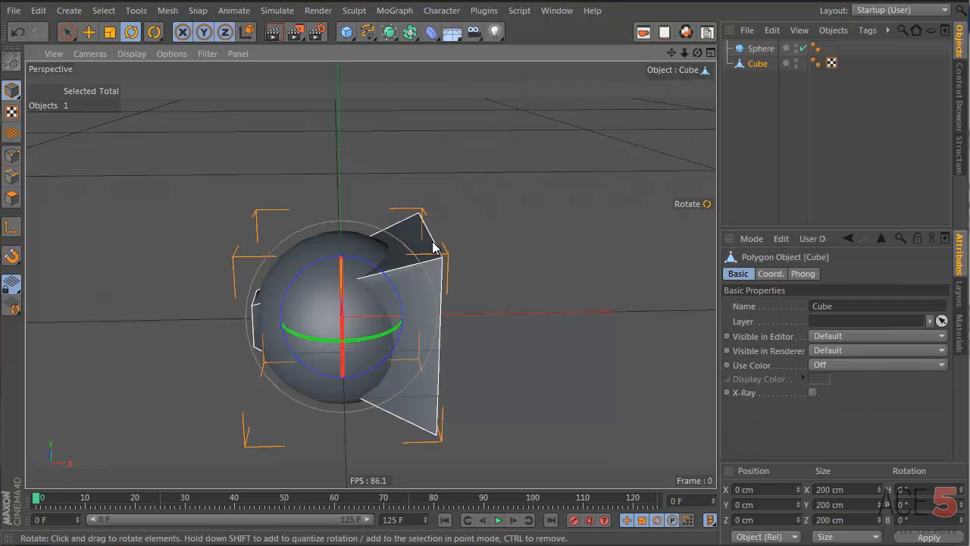
pyautogui.press('e')
pyautogui.moveTo(404, 318); pyautogui.dragTo(567, 318)
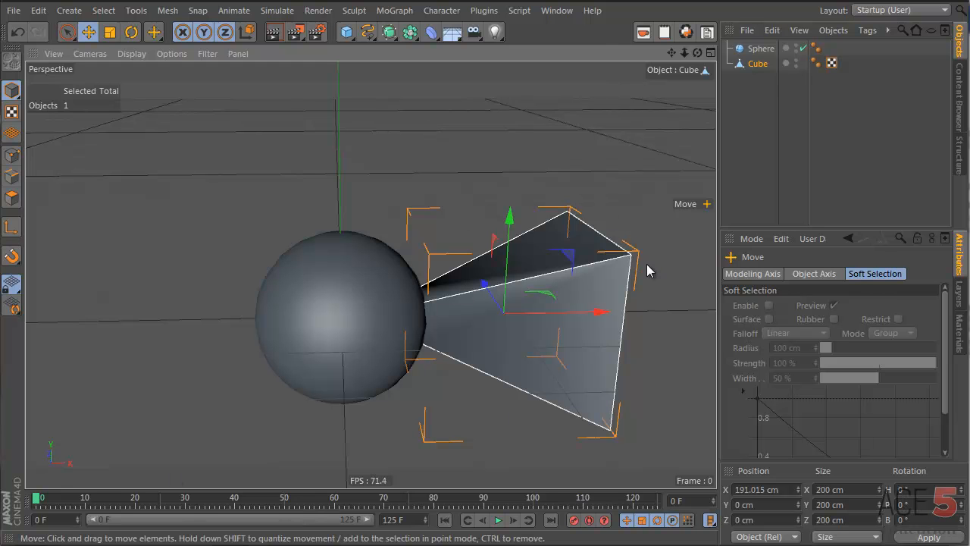
# - Try mirroring the cube across the ZY plane with a Symmetry object, and remove the Symmetry object
pyautogui.moveTo(390, 32); pyautogui.dragTo(608, 115)
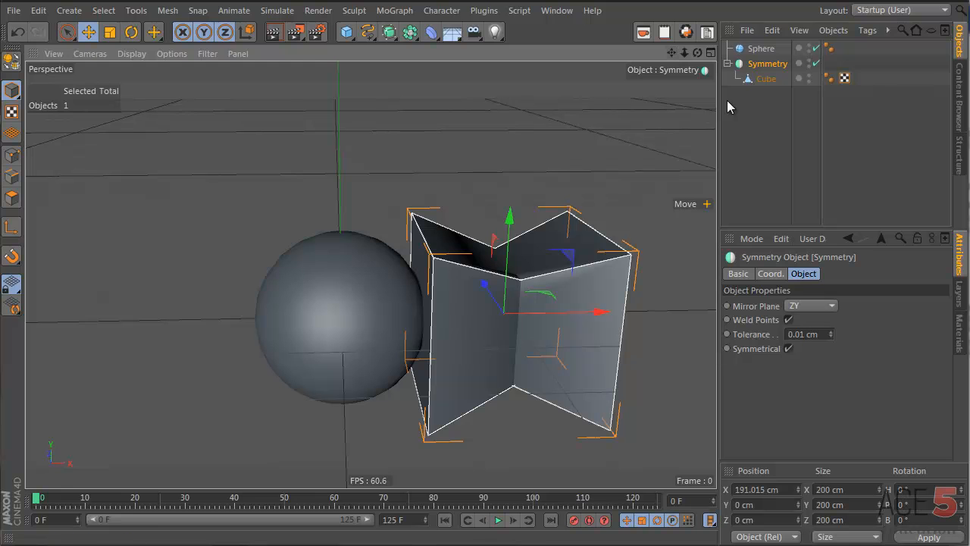
pyautogui.click(754, 80)
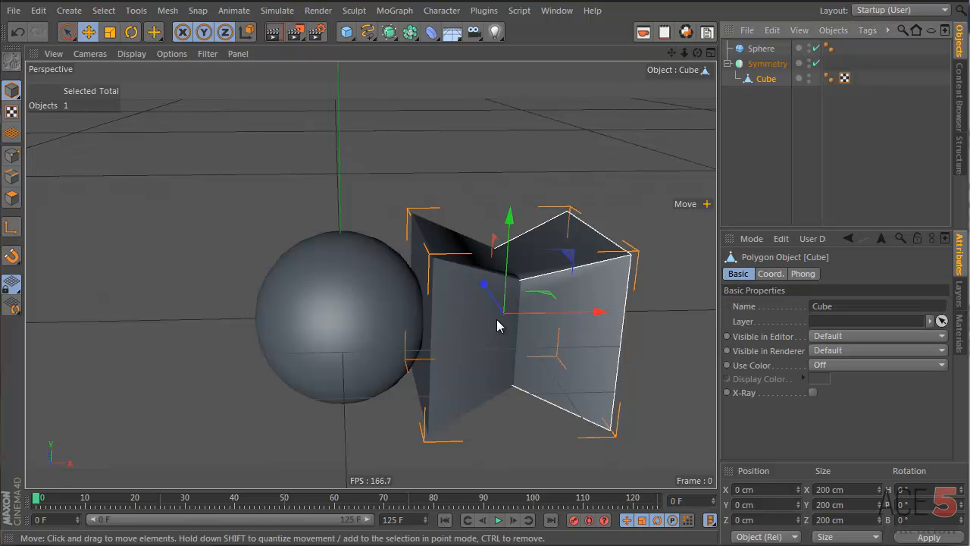
pyautogui.click(757, 67)
pyautogui.press('Delete')
pyautogui.click(756, 67)
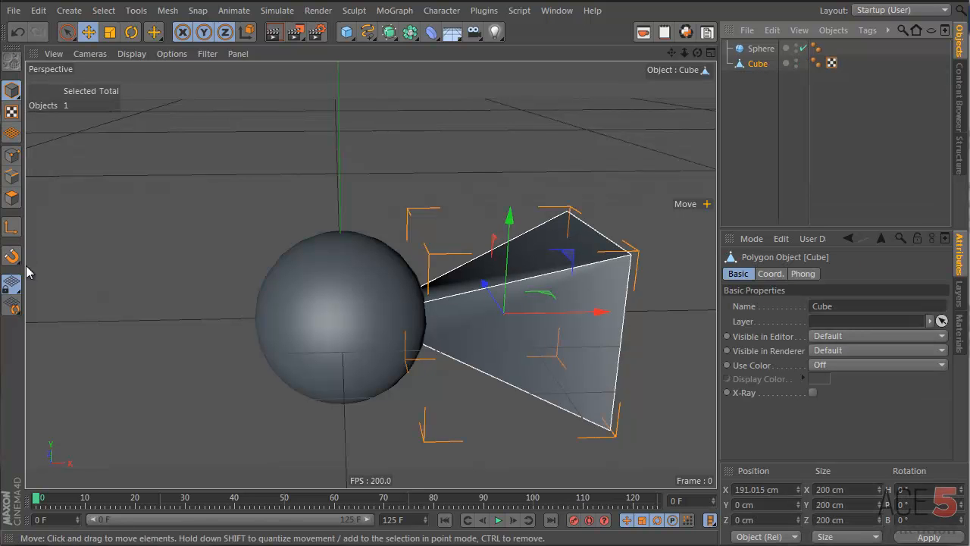
# - Move only the cube's axis along X to about -0.7 cm, near the sphere's center, and check it in four views
pyautogui.click(12, 226)
pyautogui.moveTo(596, 312); pyautogui.dragTo(432, 327)
pyautogui.middleClick(418, 246)
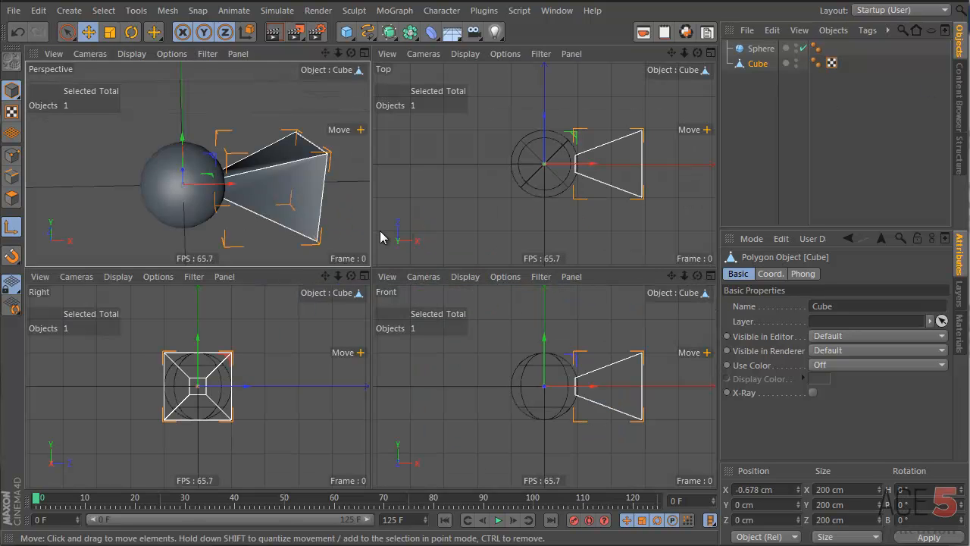
pyautogui.middleClick(228, 170)
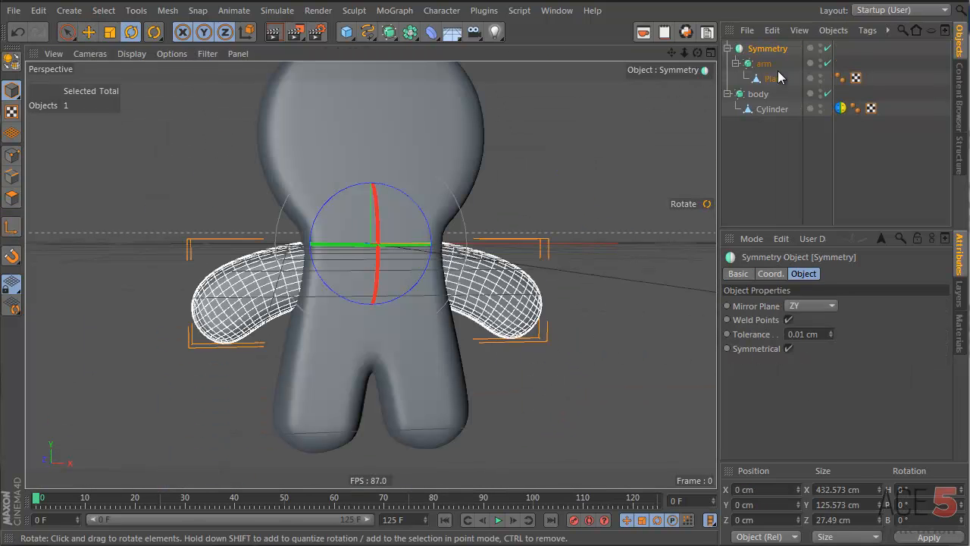
# - Switch to the gingerbread project and select the arm to examine where its axis sits
pyautogui.click(764, 66)
pyautogui.press('e')
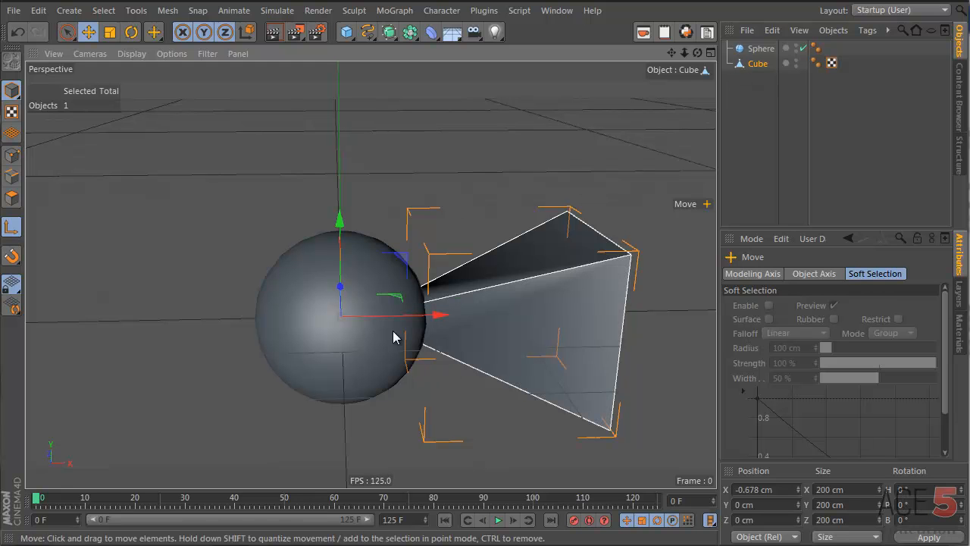
# - Back in the test project, put the cube under a new Symmetry object mirroring across the ZY plane
pyautogui.click(410, 31)
pyautogui.click(568, 104)
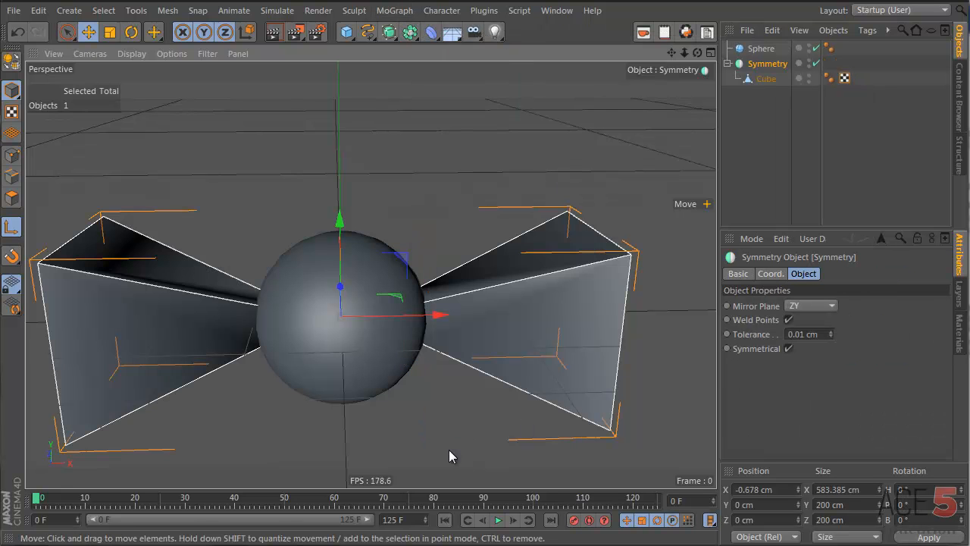
pyautogui.keyDown('alt'); pyautogui.moveTo(367, 353); pyautogui.dragTo(383, 239); pyautogui.keyUp('alt')
# - Turn off axis editing and rotate the cube about its relocated axis so both mirrored copies tilt upward
pyautogui.click(764, 78)
pyautogui.press('r')
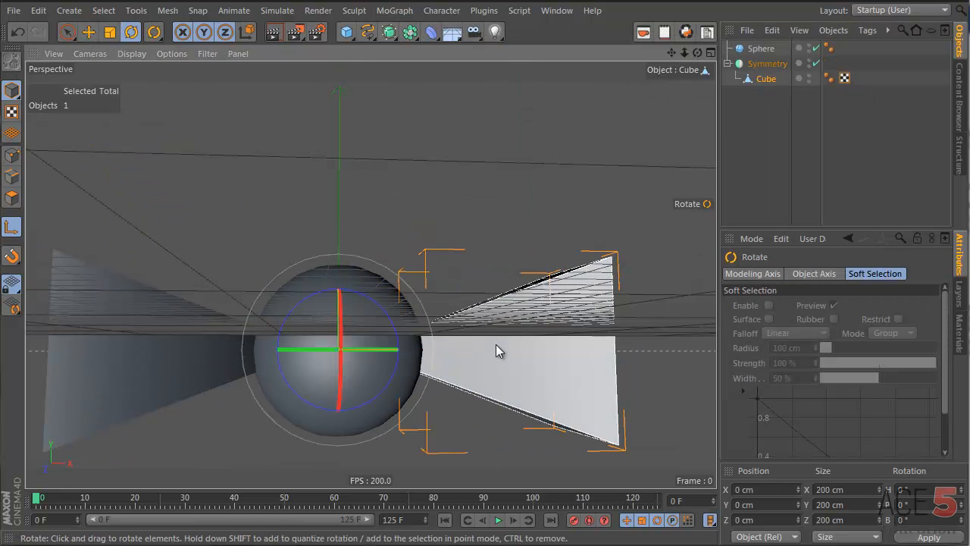
pyautogui.moveTo(379, 303)
pyautogui.mouseDown()
pyautogui.moveTo(387, 364)
pyautogui.moveTo(379, 296)
pyautogui.mouseUp()
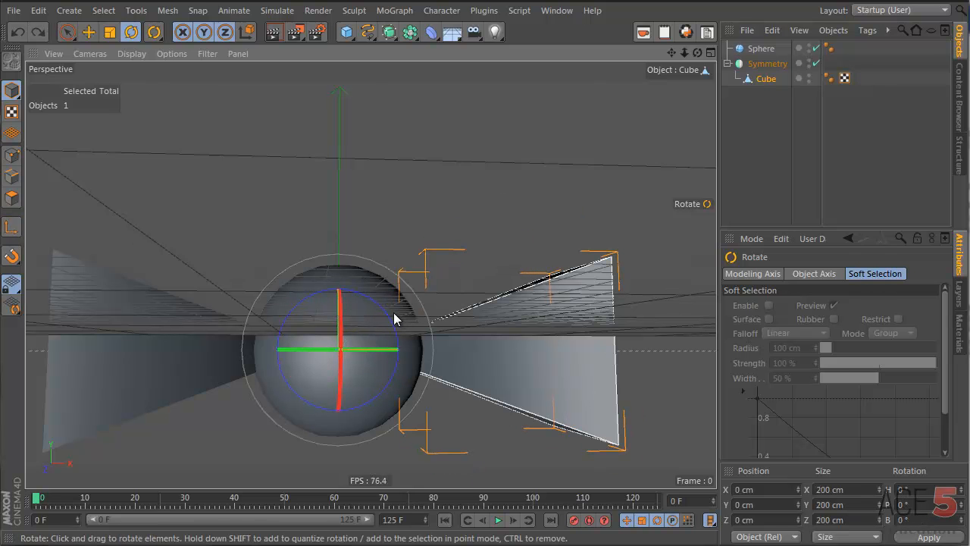
pyautogui.moveTo(388, 313); pyautogui.dragTo(405, 382)
# - Move the Symmetry object upward along the Y axis
pyautogui.click(780, 64)
pyautogui.press('e')
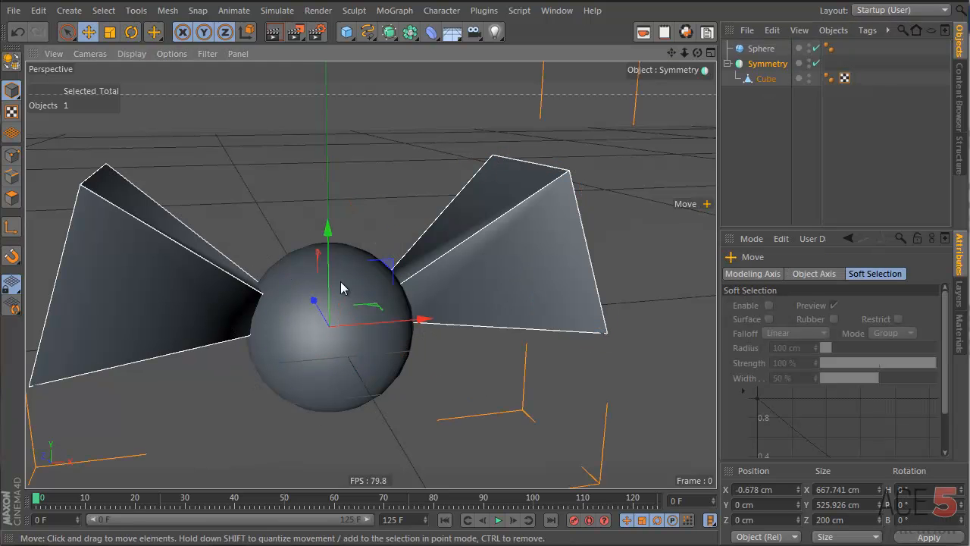
pyautogui.moveTo(329, 230); pyautogui.dragTo(300, 145)
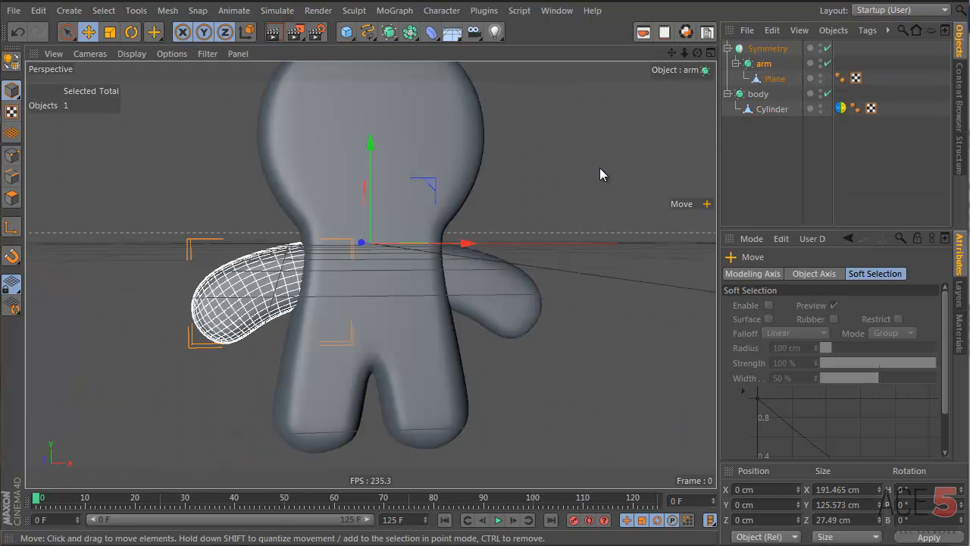
# - Return to the gingerbread project, clear the selection and frame the whole figure in the front view
pyautogui.click(786, 162)
pyautogui.middleClick(410, 234)
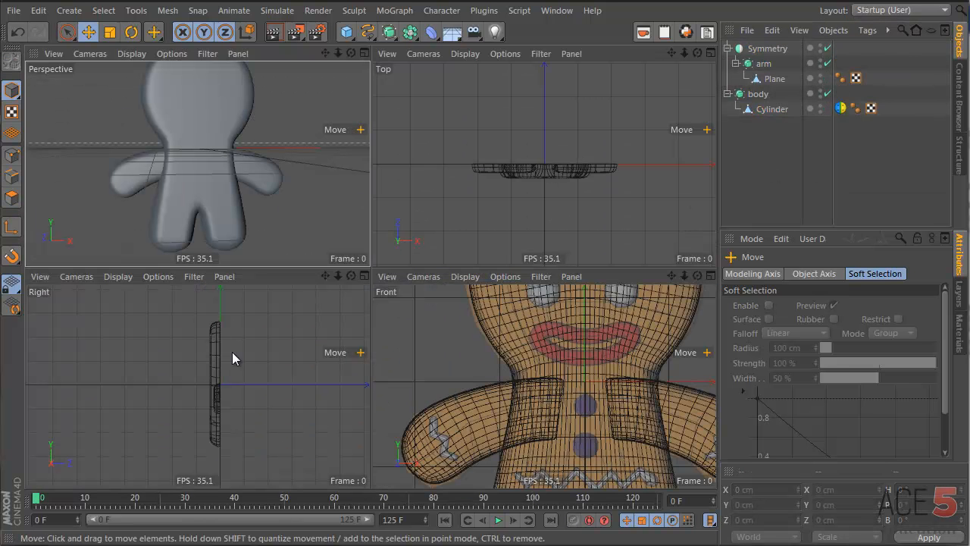
pyautogui.scroll(-5, 552, 409)
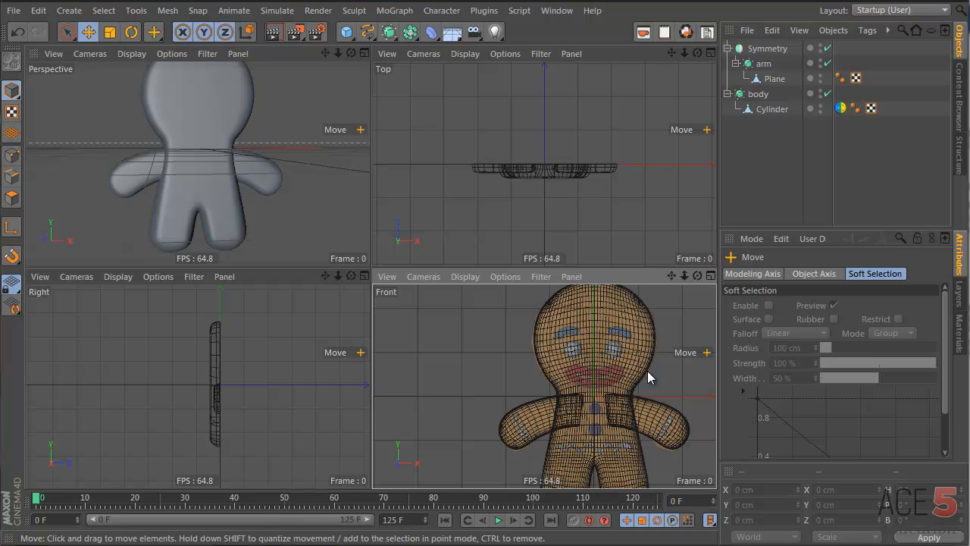
pyautogui.moveTo(646, 371); pyautogui.dragTo(601, 405, button='middle')
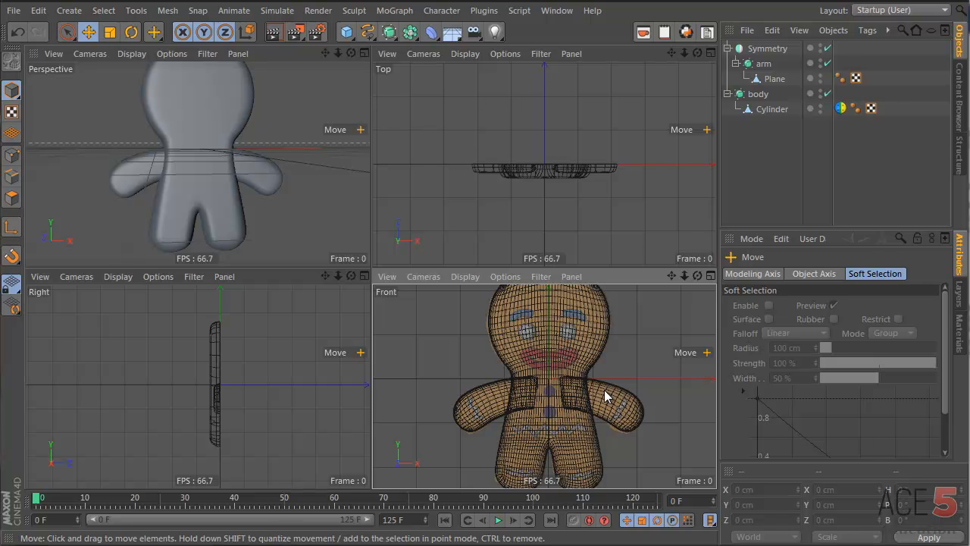
pyautogui.scroll(-3, 599, 388)
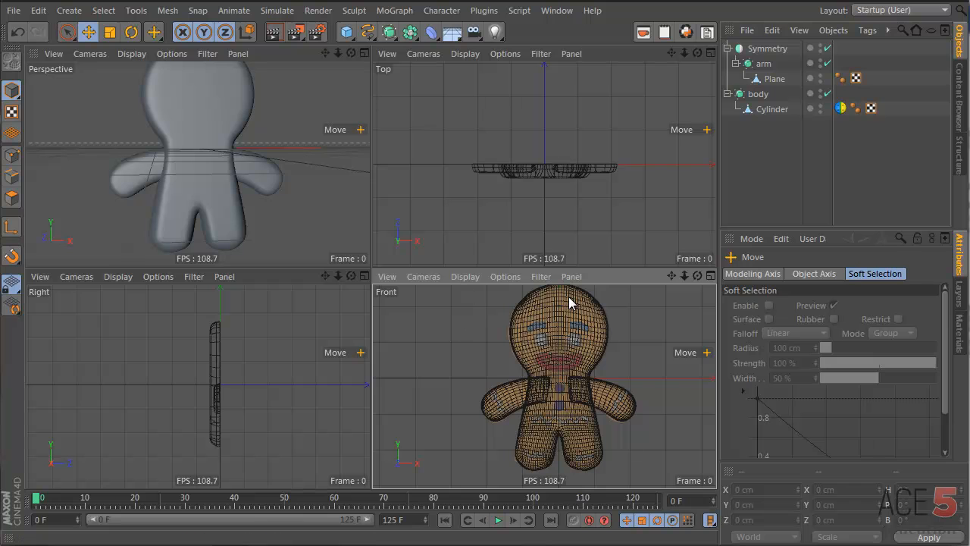